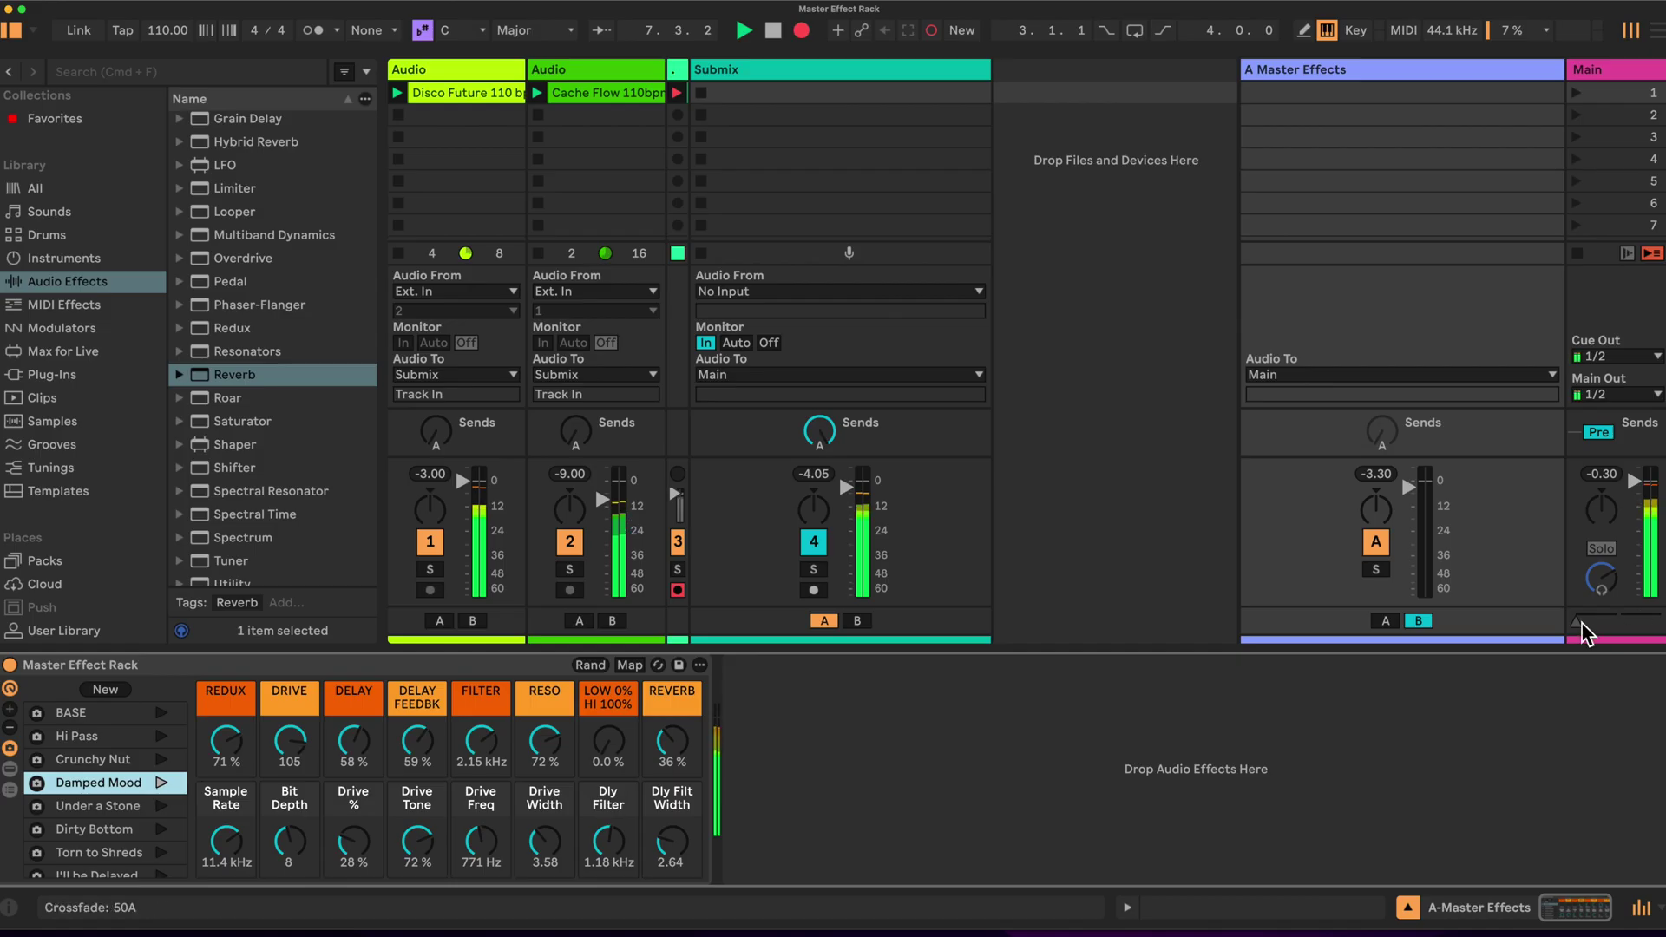
Crossfade from A toward B and back to A, setting the Damped Mood variation's Filter macro to 1.39 kHz in between.
left_click_drag(1574, 621, 1603, 621)
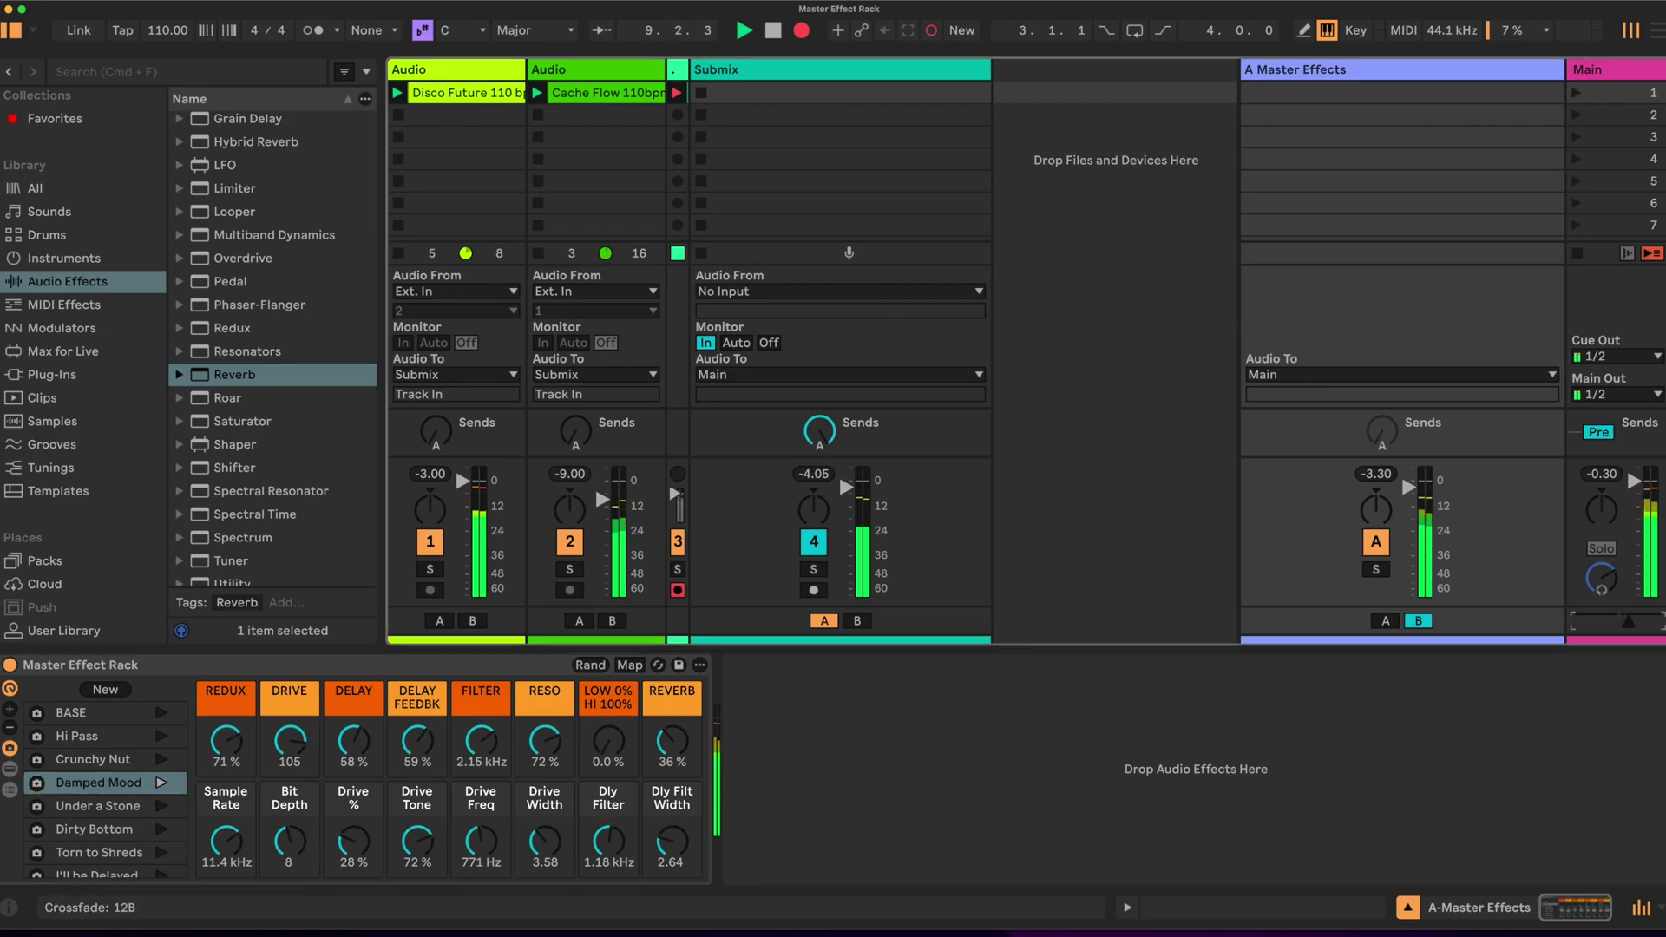
left_click_drag(481, 740, 481, 724)
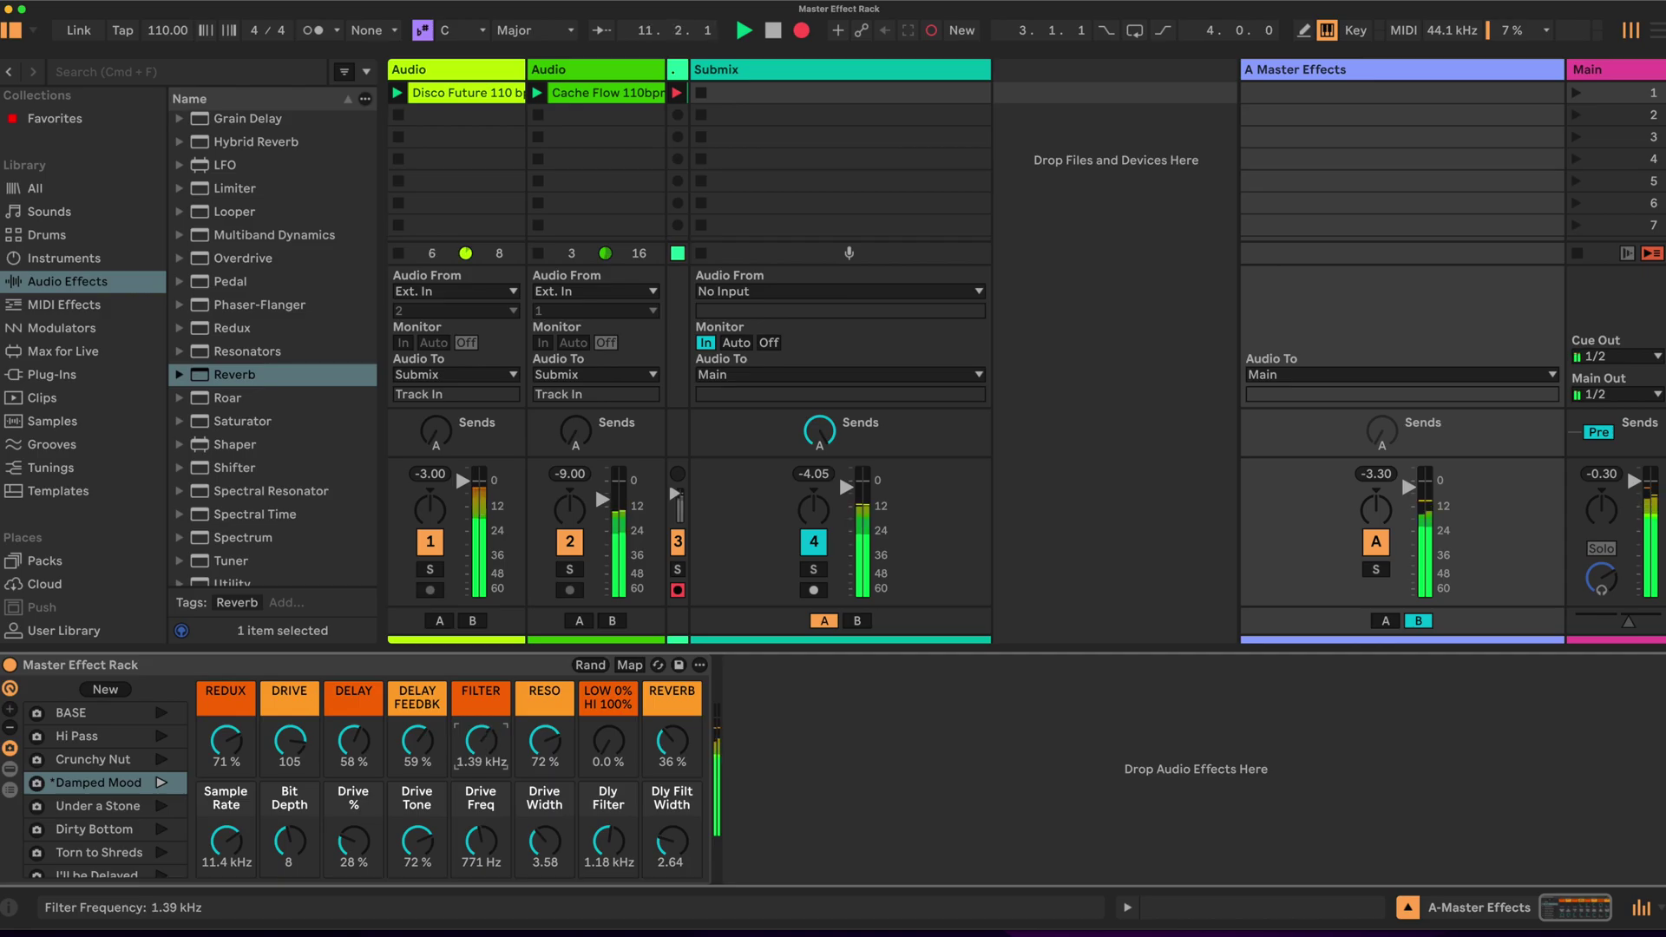
left_click_drag(481, 740, 480, 738)
left_click(1628, 621)
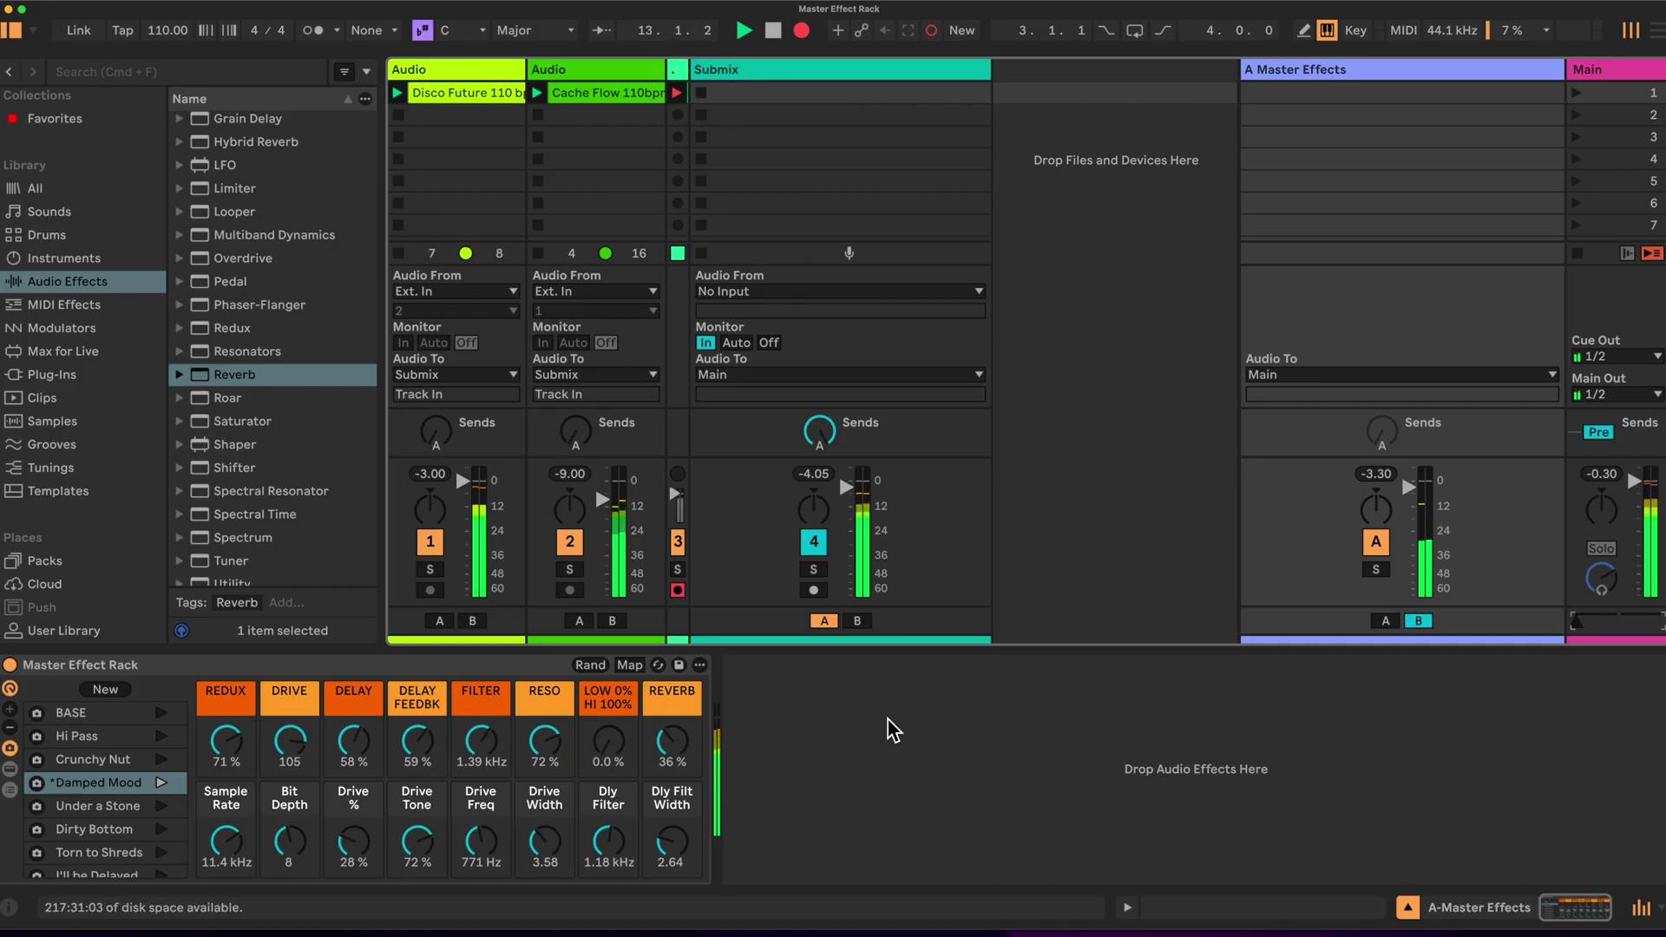
Recall the Dirty Bottom macro variation and crossfade from A to about 8B.
scroll(84, 796, "down", 2)
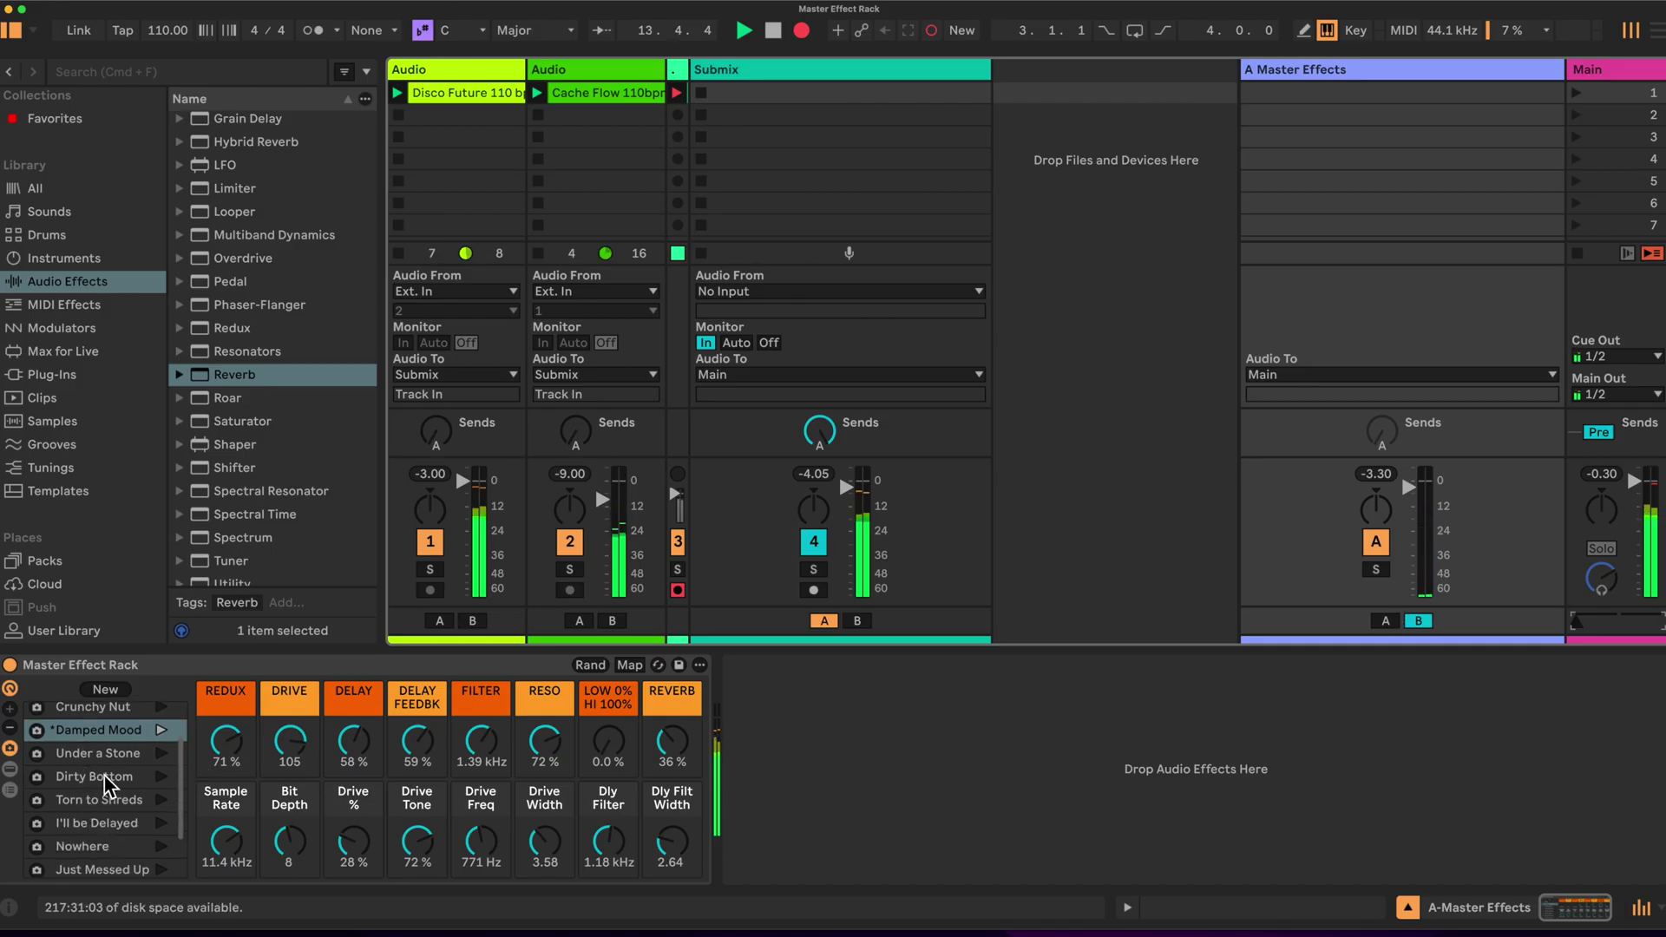
left_click(102, 775)
left_click_drag(1590, 621, 1590, 621)
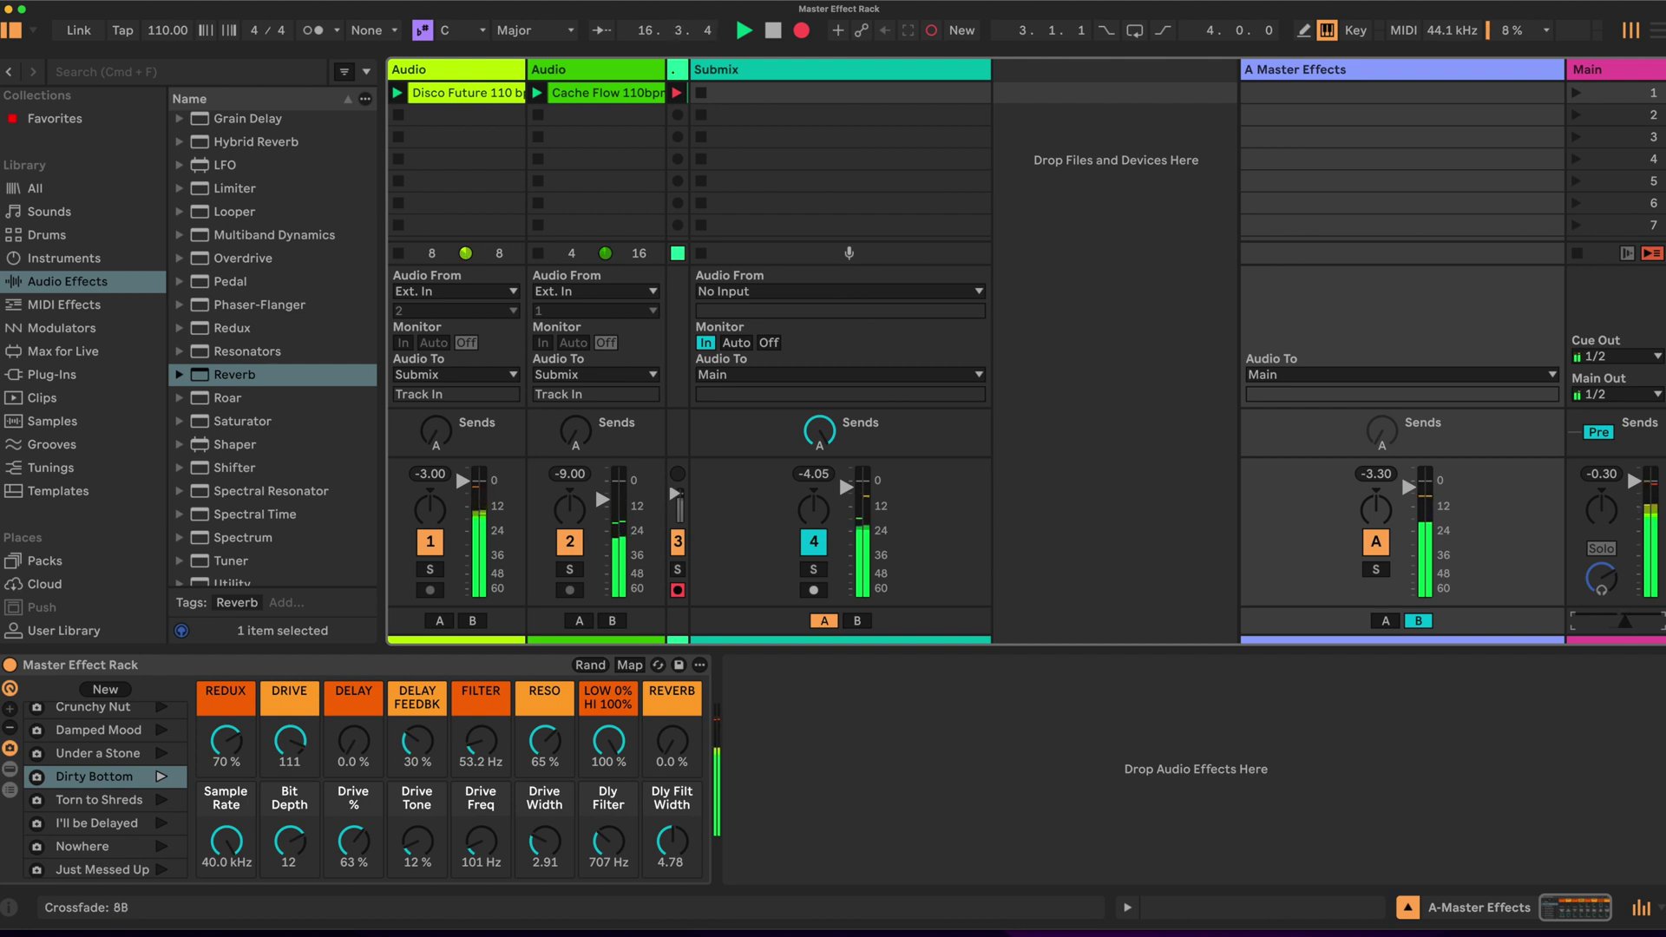
Set the Filter macro to 258 Hz and Reverb to 54 %, and return the crossfader to A.
left_click_drag(480, 742, 481, 700)
left_click_drag(672, 741, 673, 716)
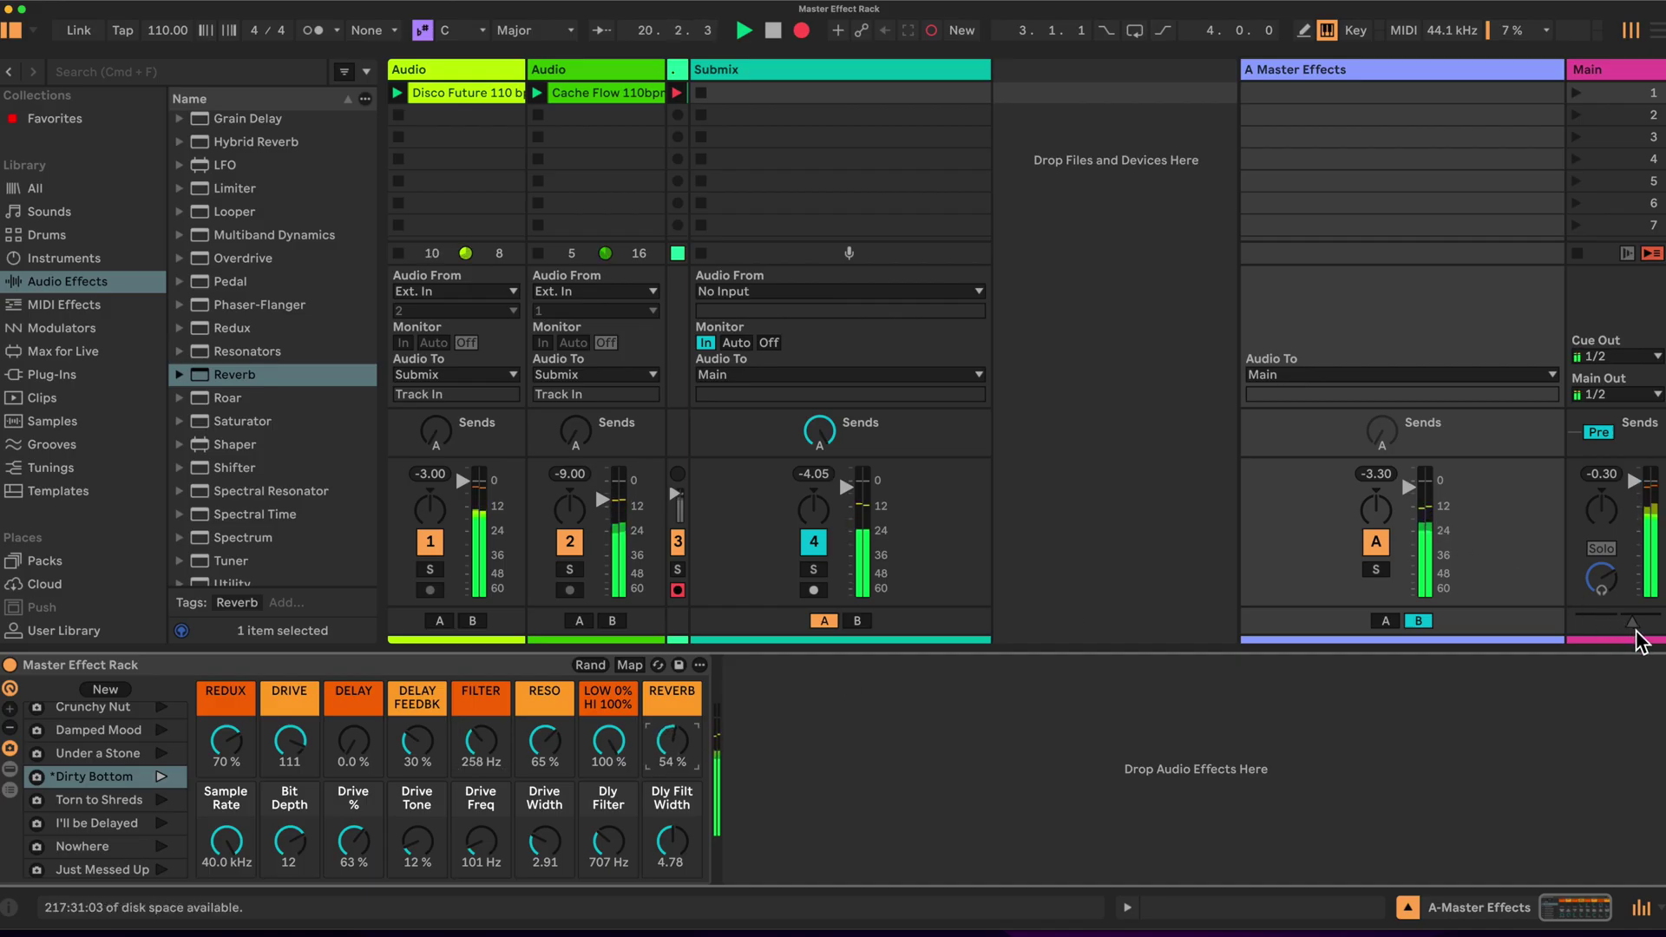
left_click(1430, 523)
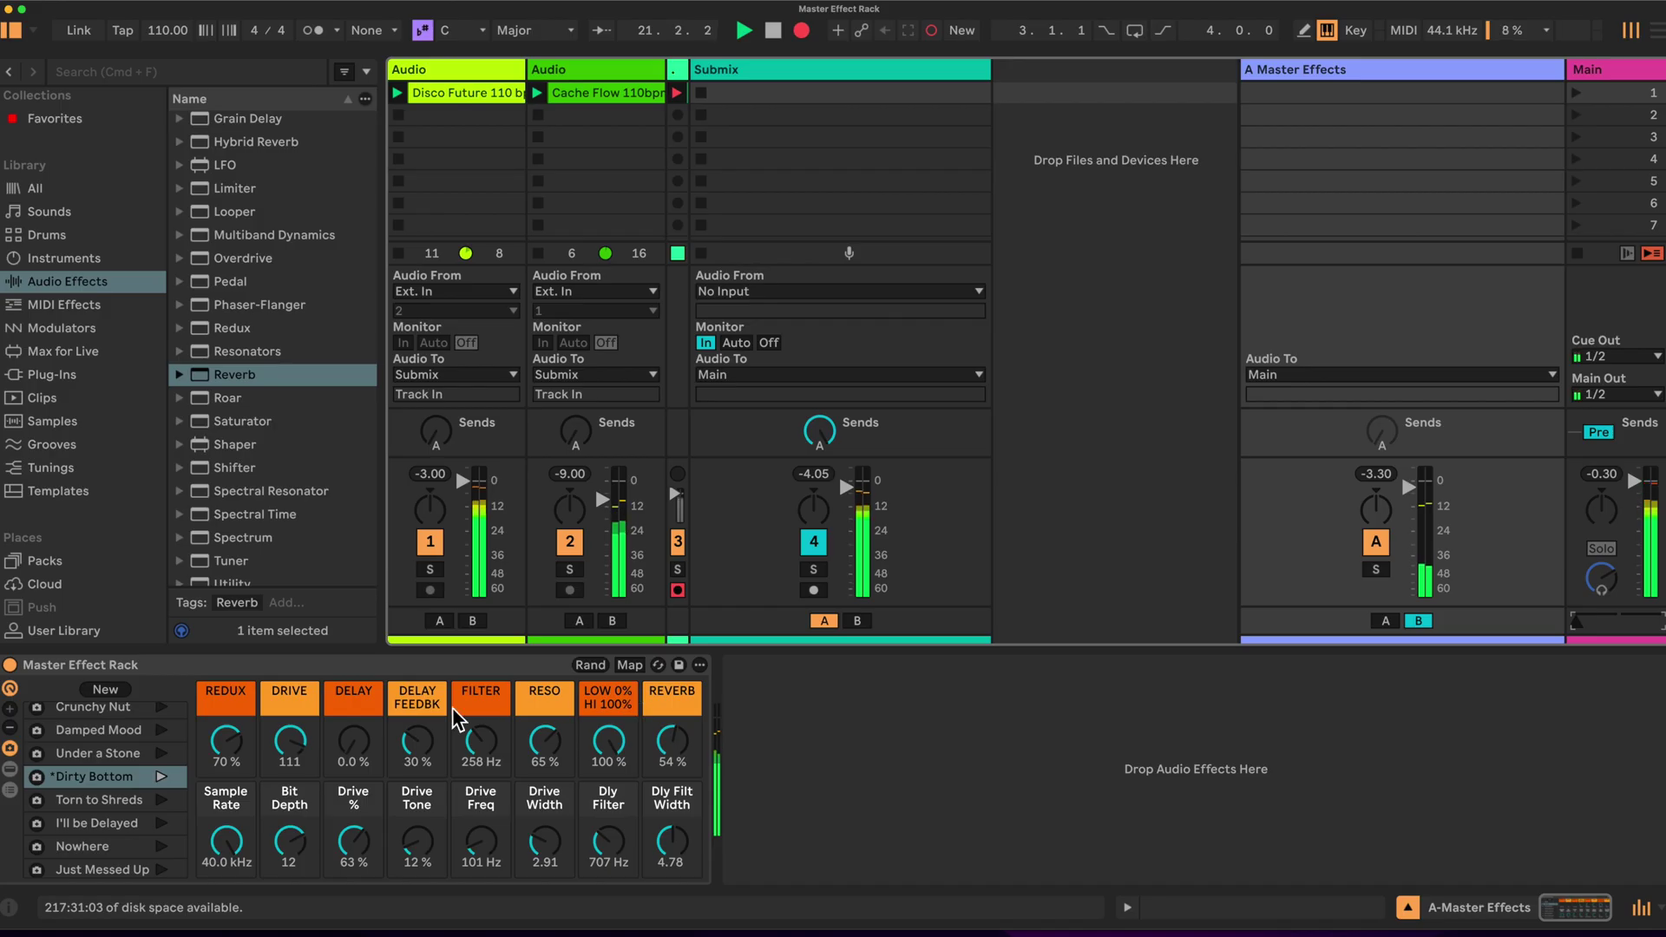
Recall the Just Messed Up macro variation and crossfade from A to just past the centre toward B.
scroll(149, 821, "down", 1)
left_click(123, 840)
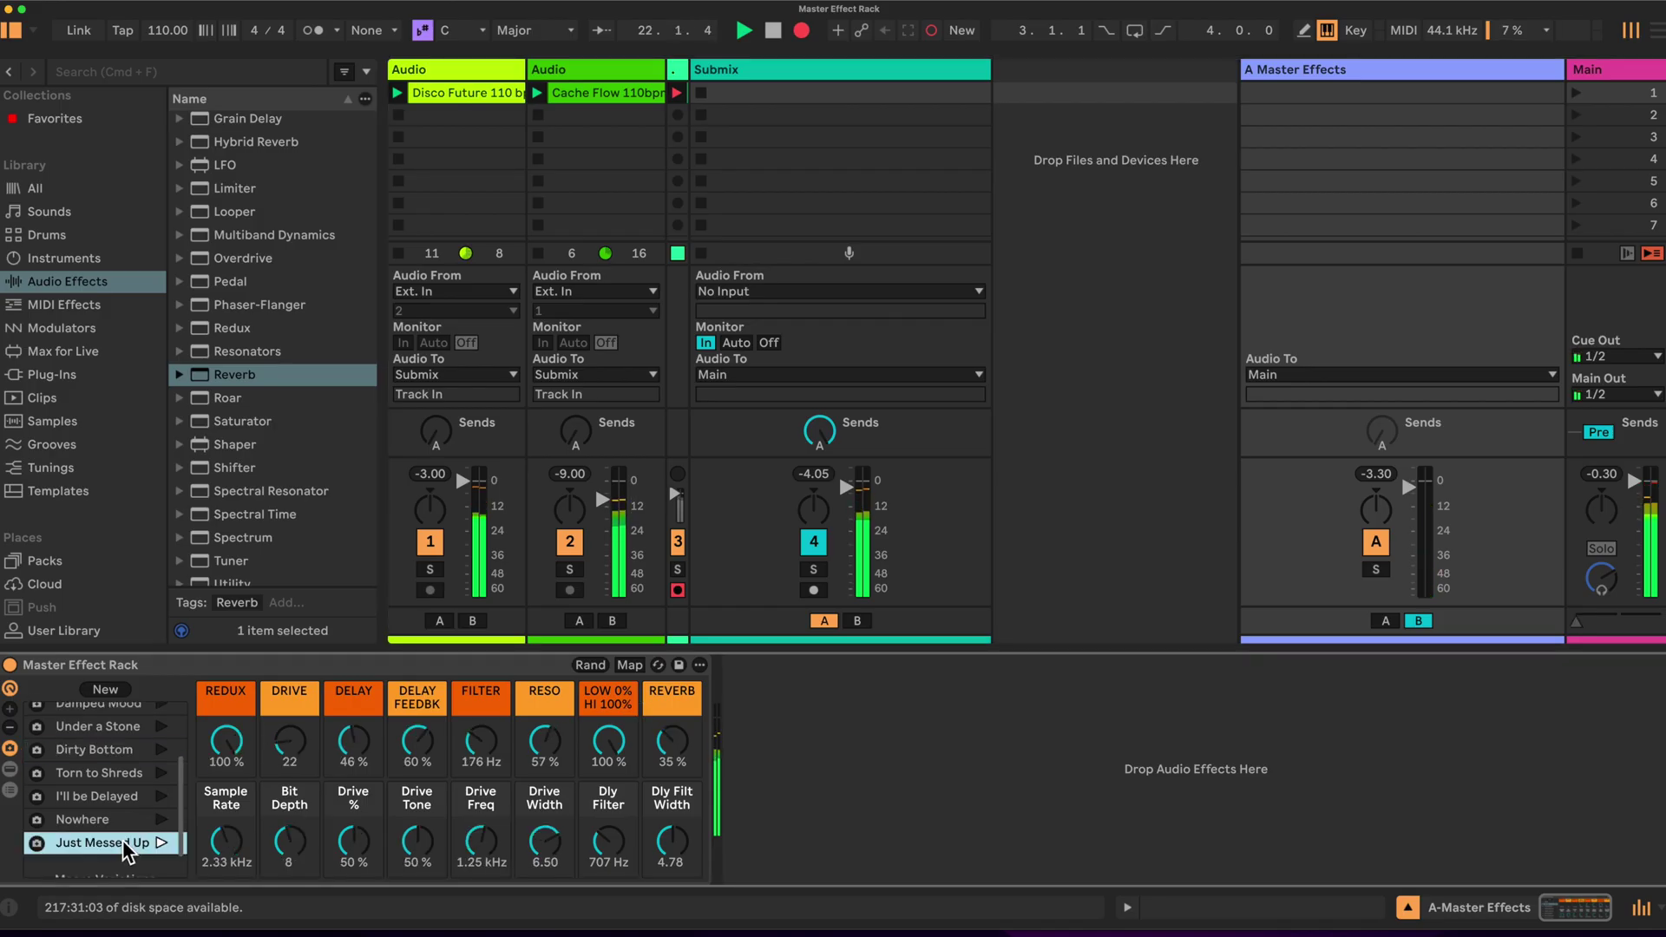
left_click_drag(1576, 618, 1634, 621)
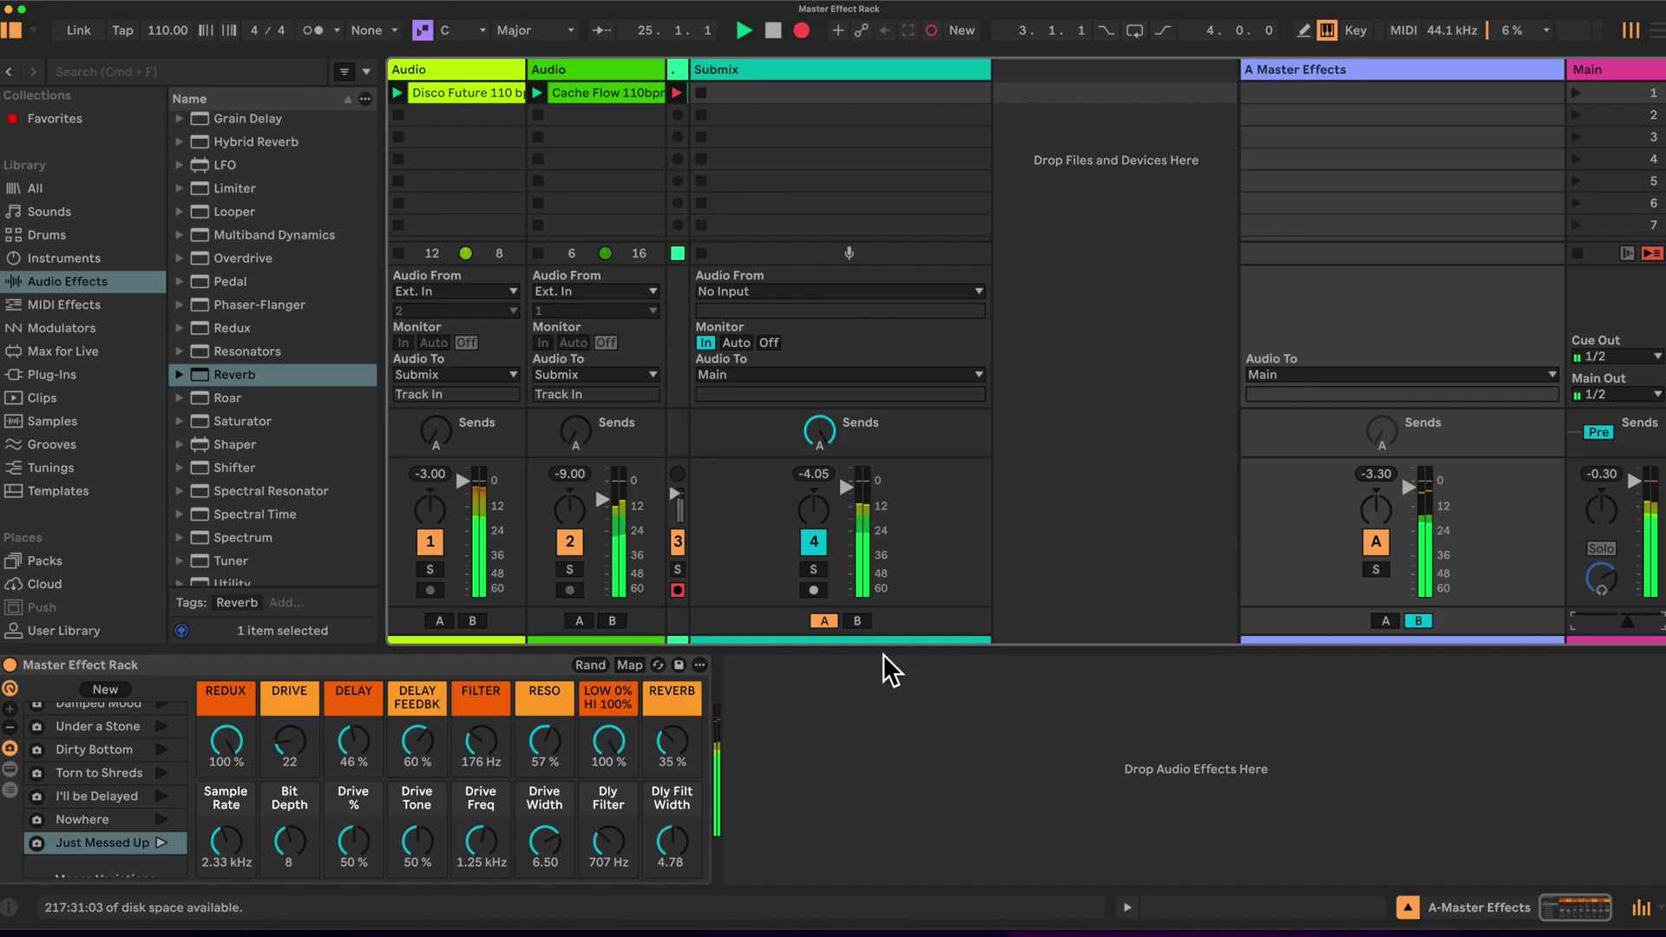
Set the Filter macro to 1.00 kHz and Reso to 46 %, and bring the crossfader back to A.
left_click_drag(483, 747, 483, 696)
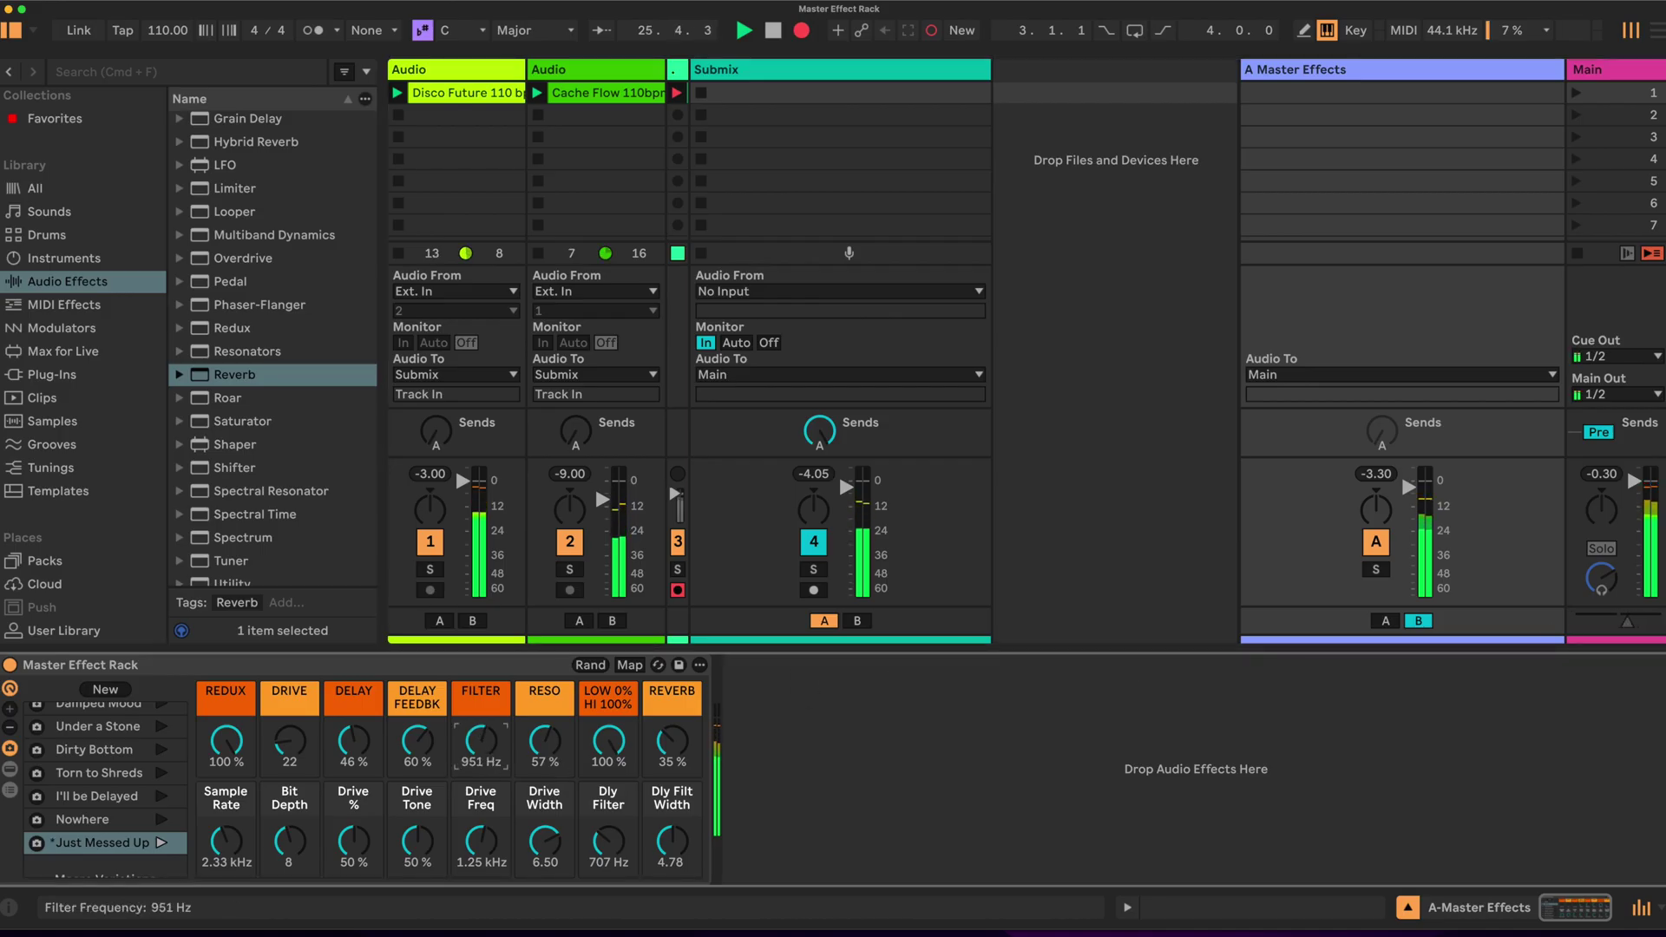
left_click_drag(525, 751, 482, 759)
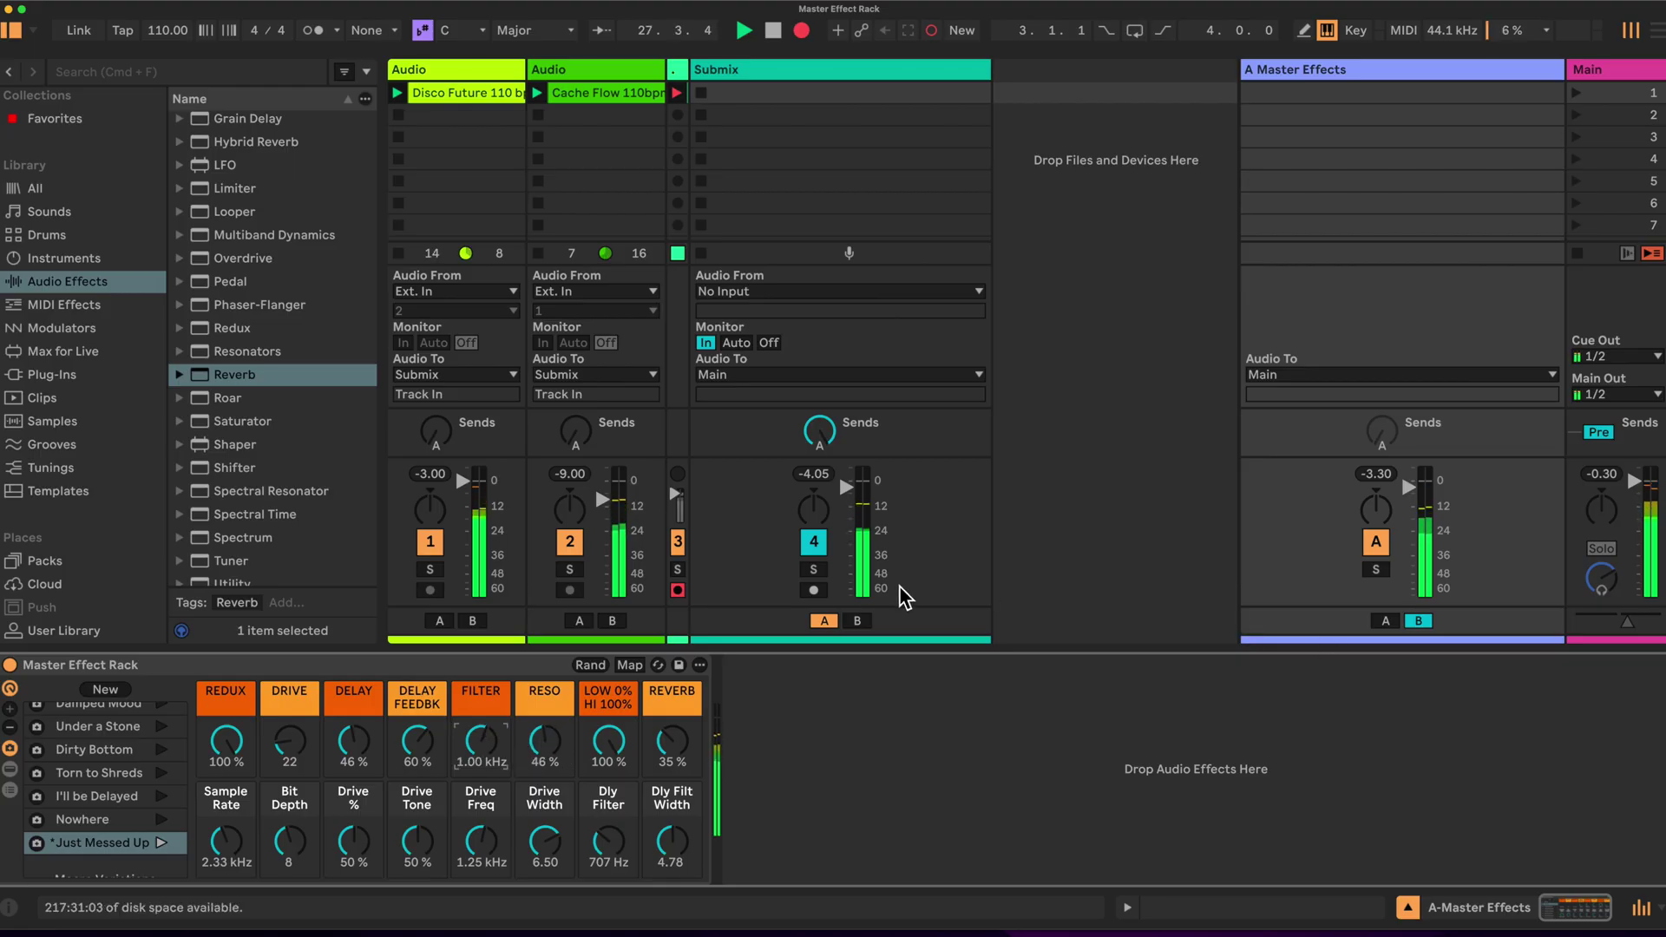
left_click(1629, 622)
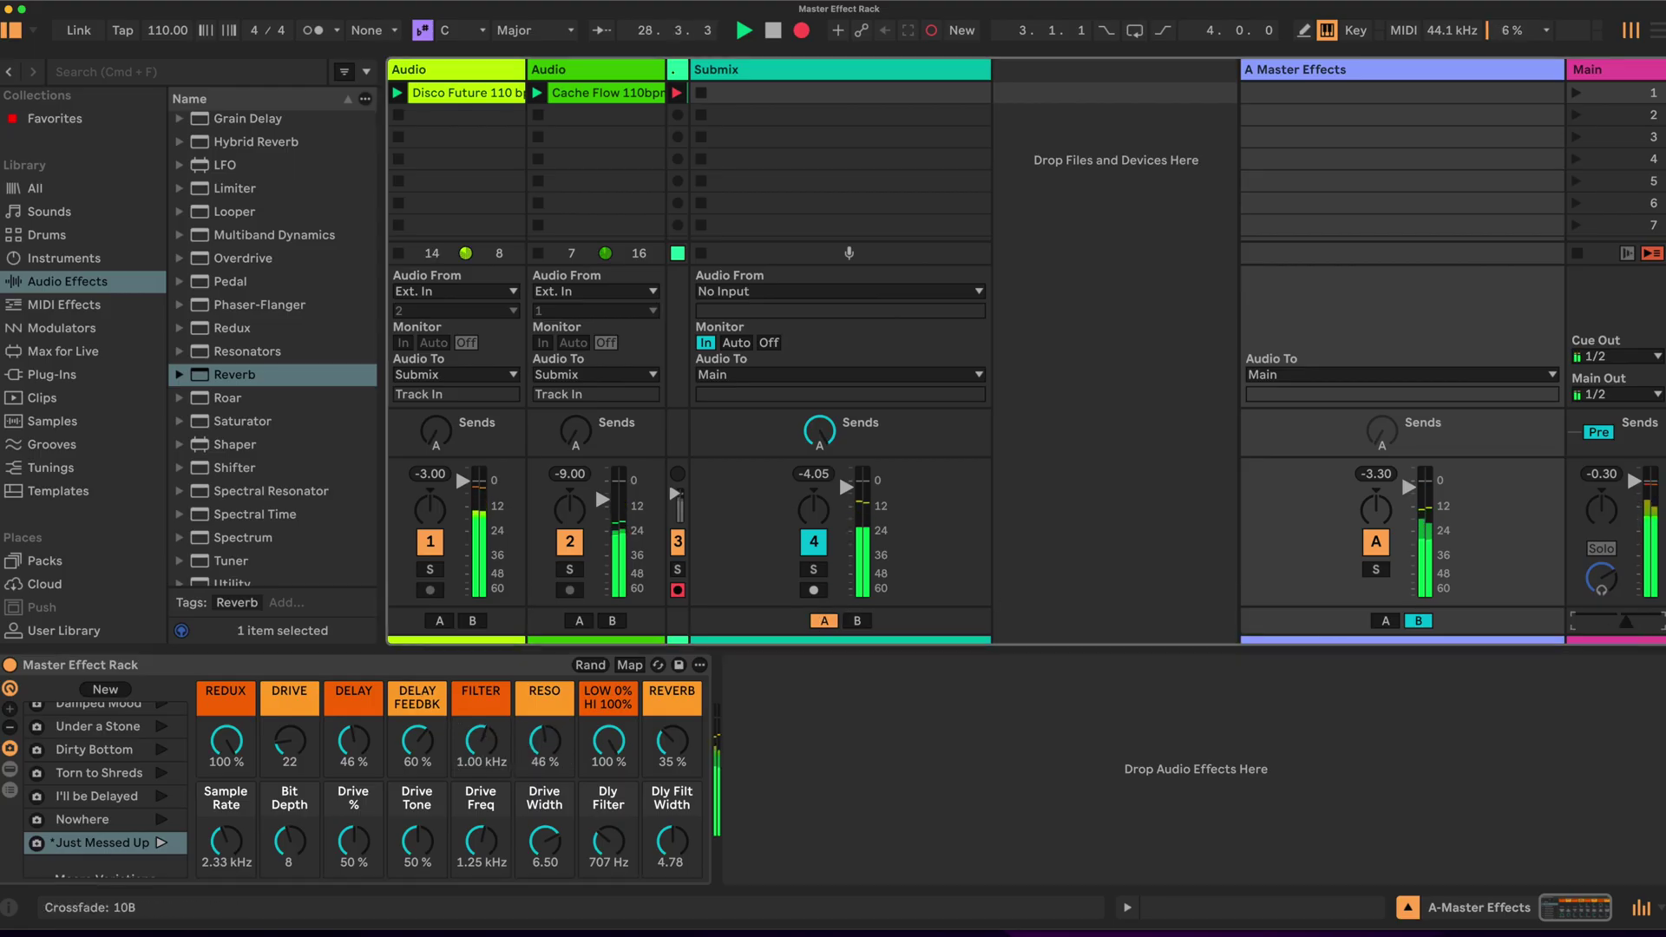
Recall the I'll be Delayed macro variation and crossfade from A all the way to B.
scroll(103, 757, "down", 2)
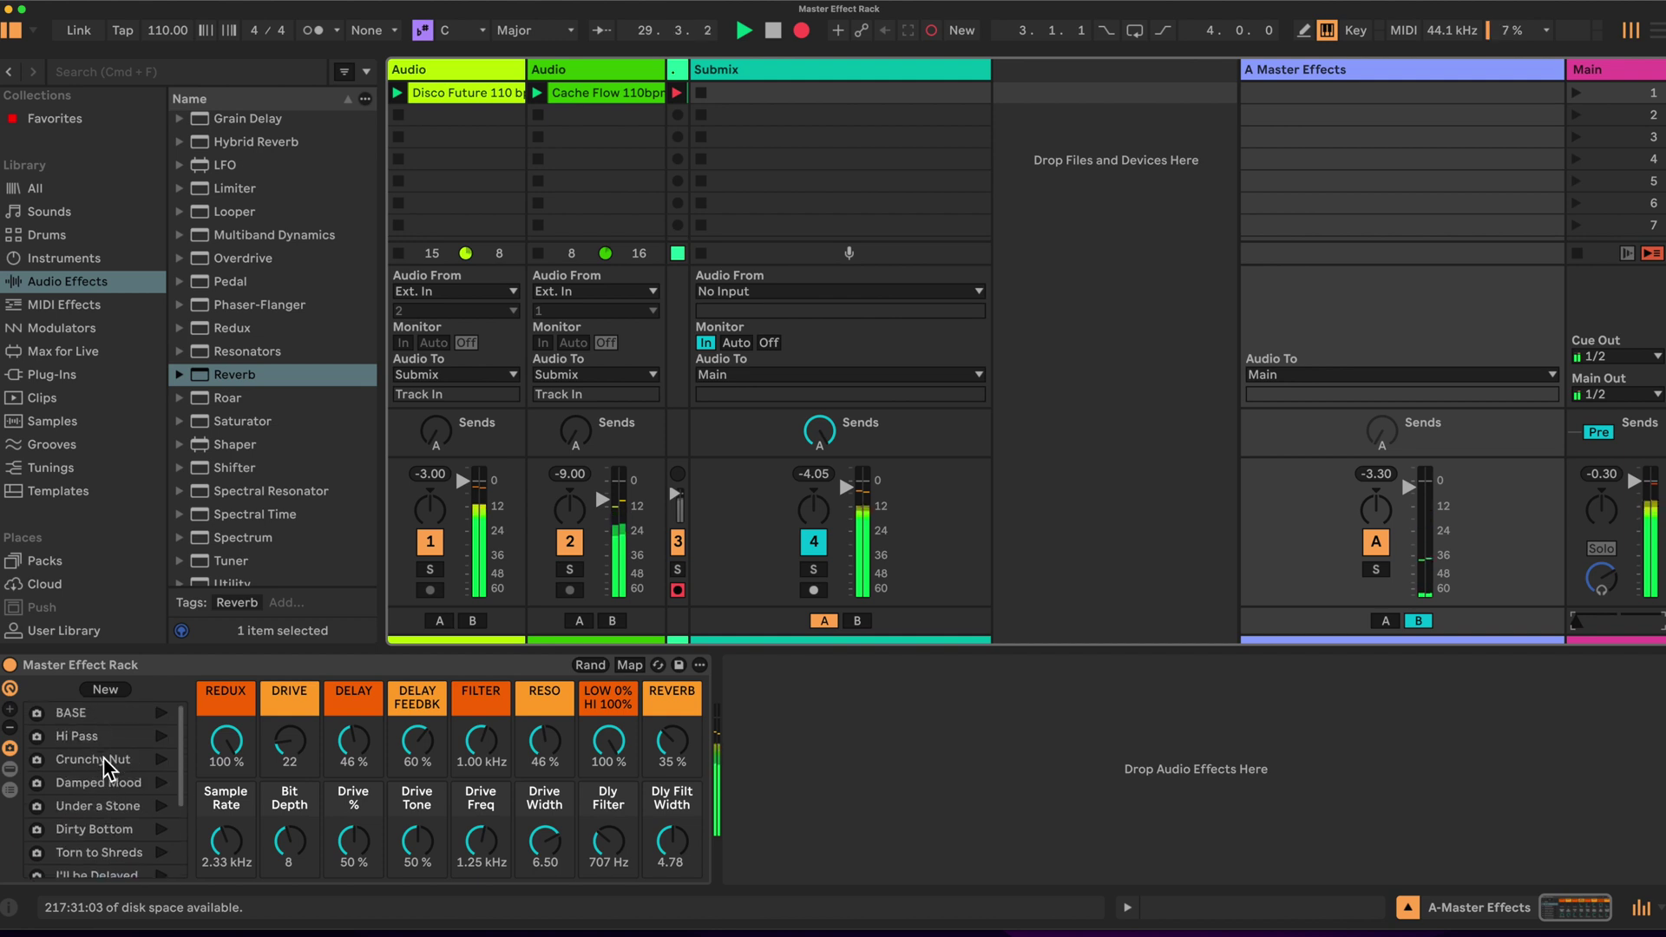
left_click(121, 770)
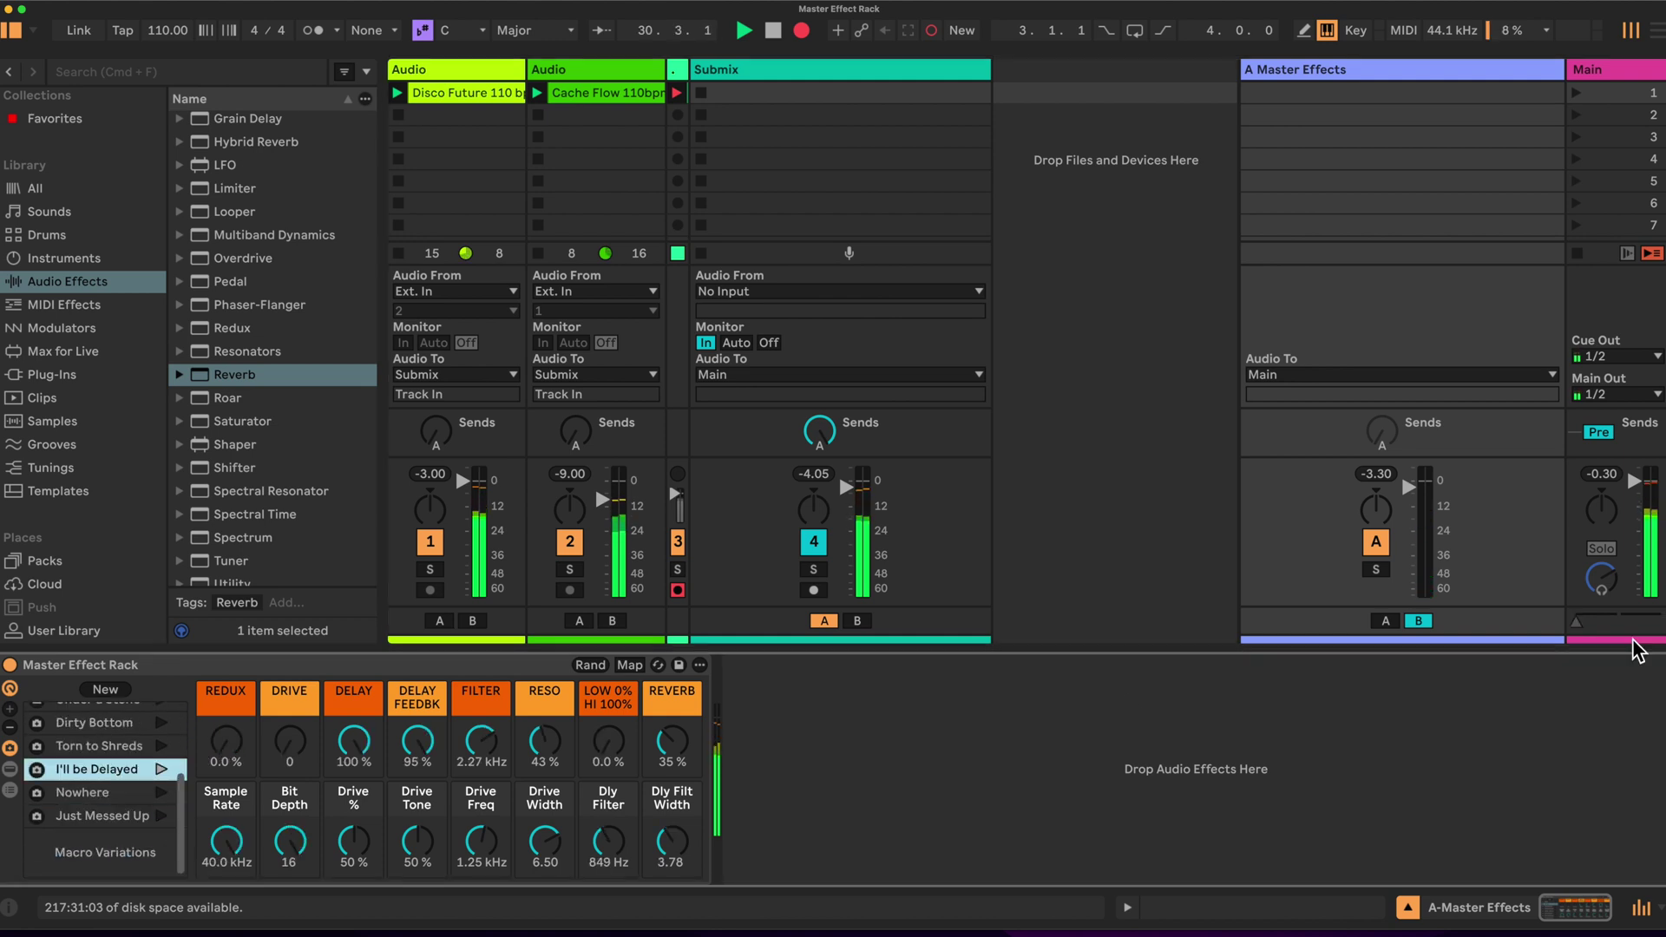
left_click(1602, 621)
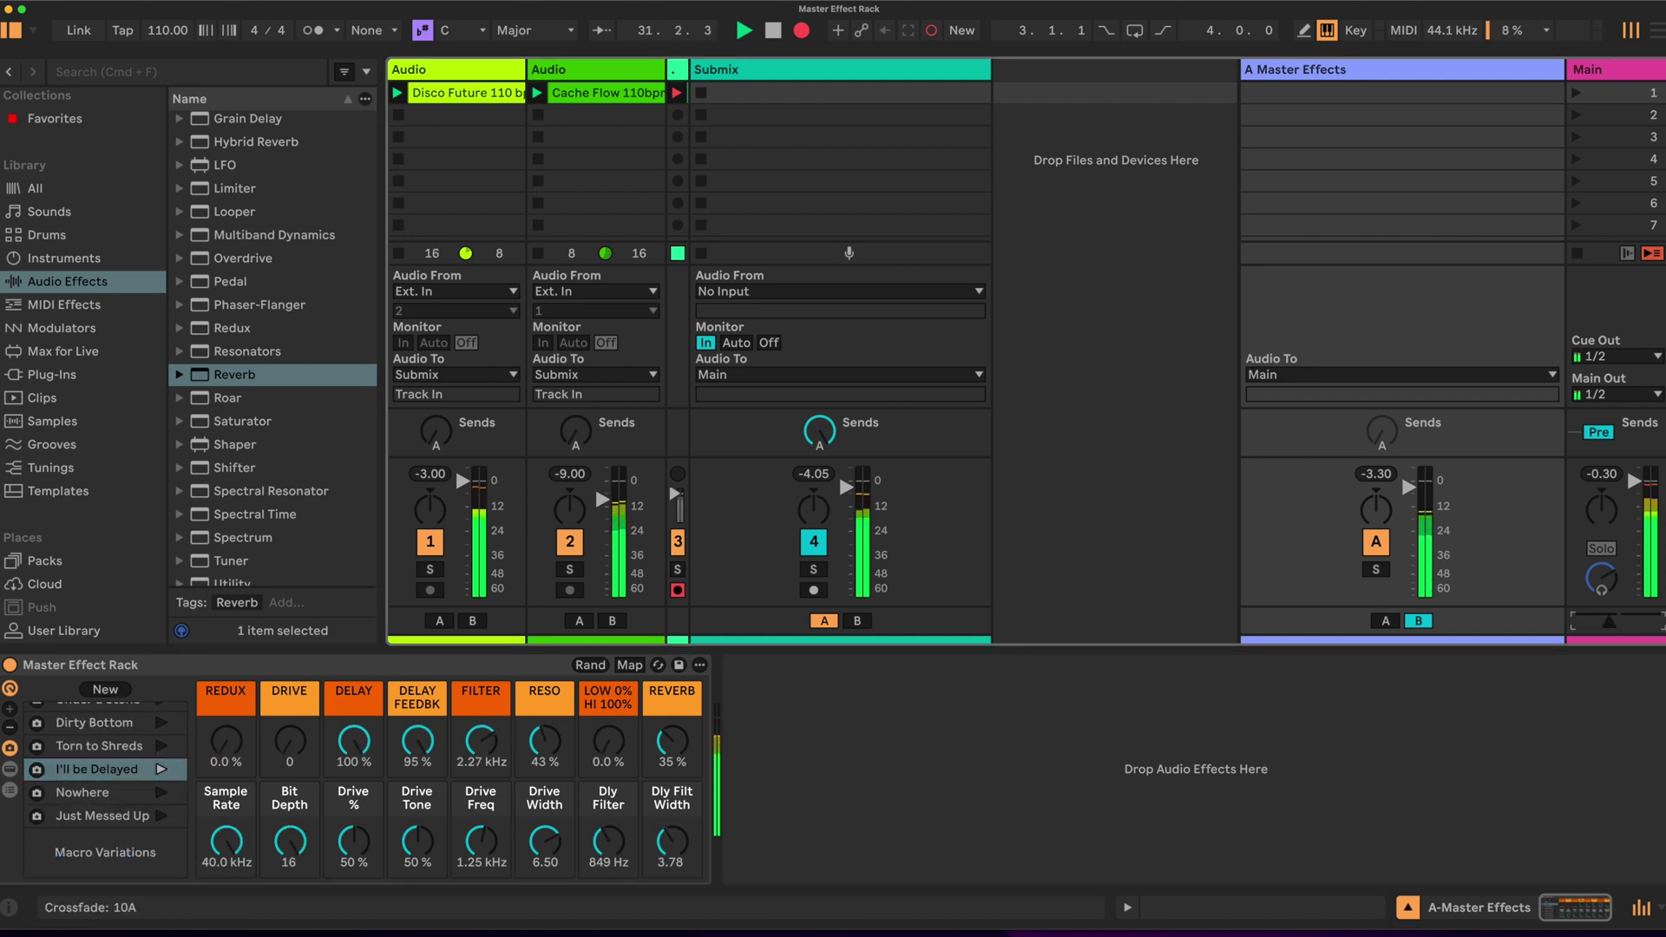
left_click_drag(1608, 622, 1657, 622)
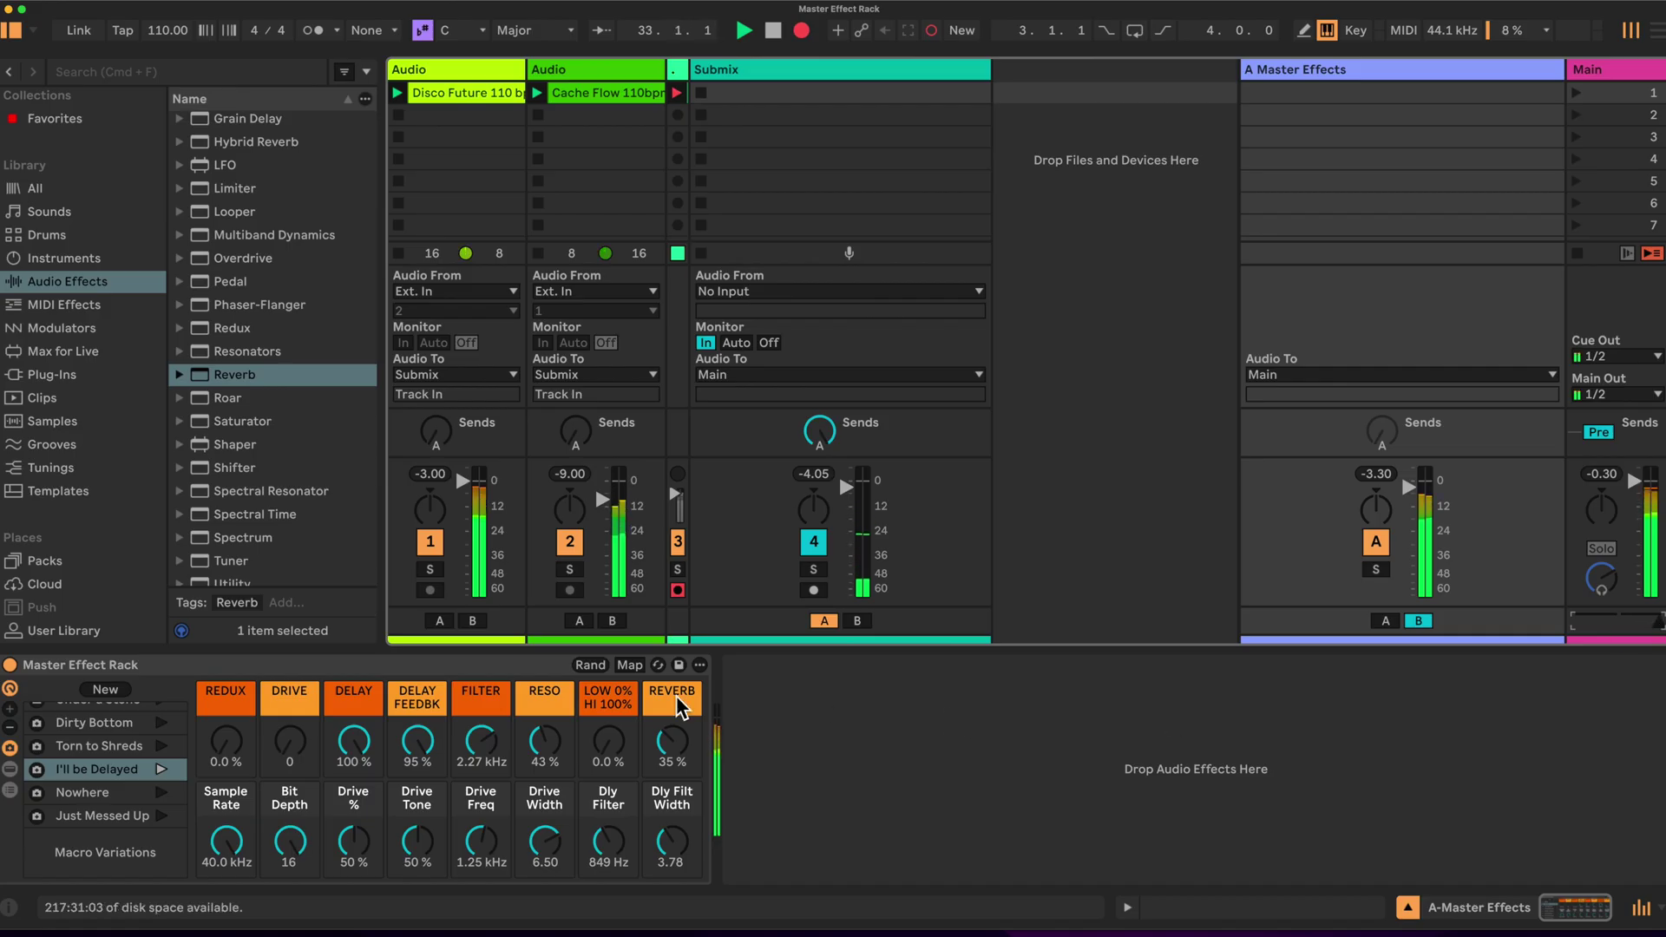
Sweep the Filter macro while setting Reso to 72 %, Reverb to 59 % and Delay to 25 %.
left_click_drag(481, 740, 481, 785)
left_click_drag(544, 740, 545, 686)
left_click_drag(480, 740, 481, 772)
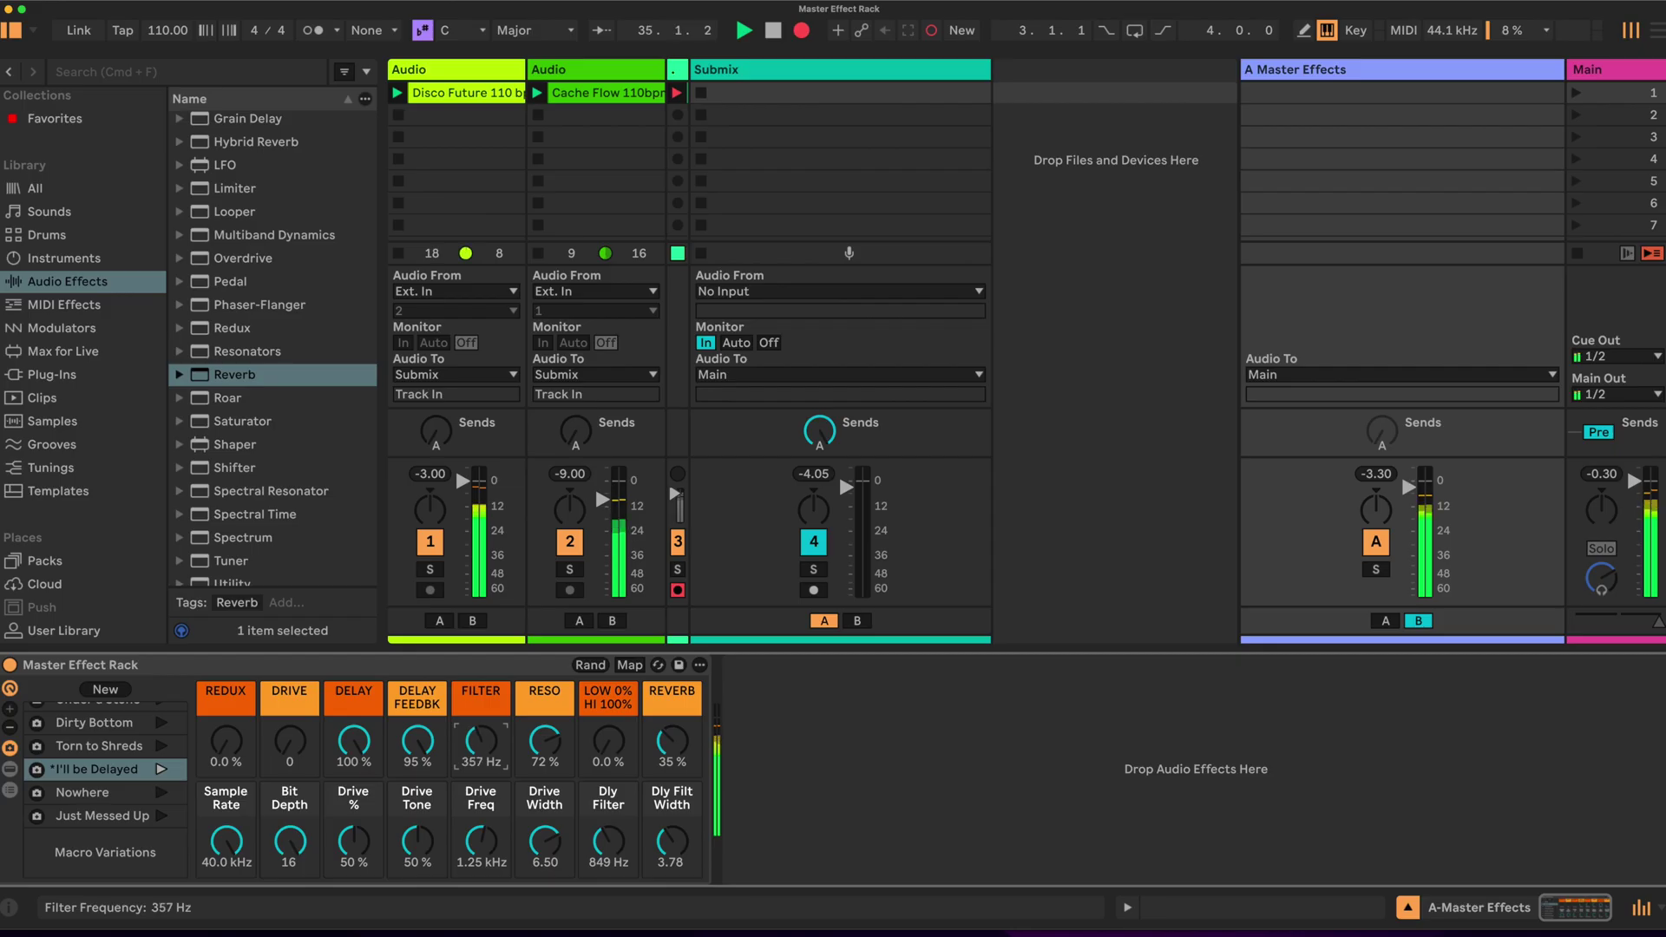
left_click_drag(671, 740, 671, 711)
left_click_drag(353, 740, 353, 776)
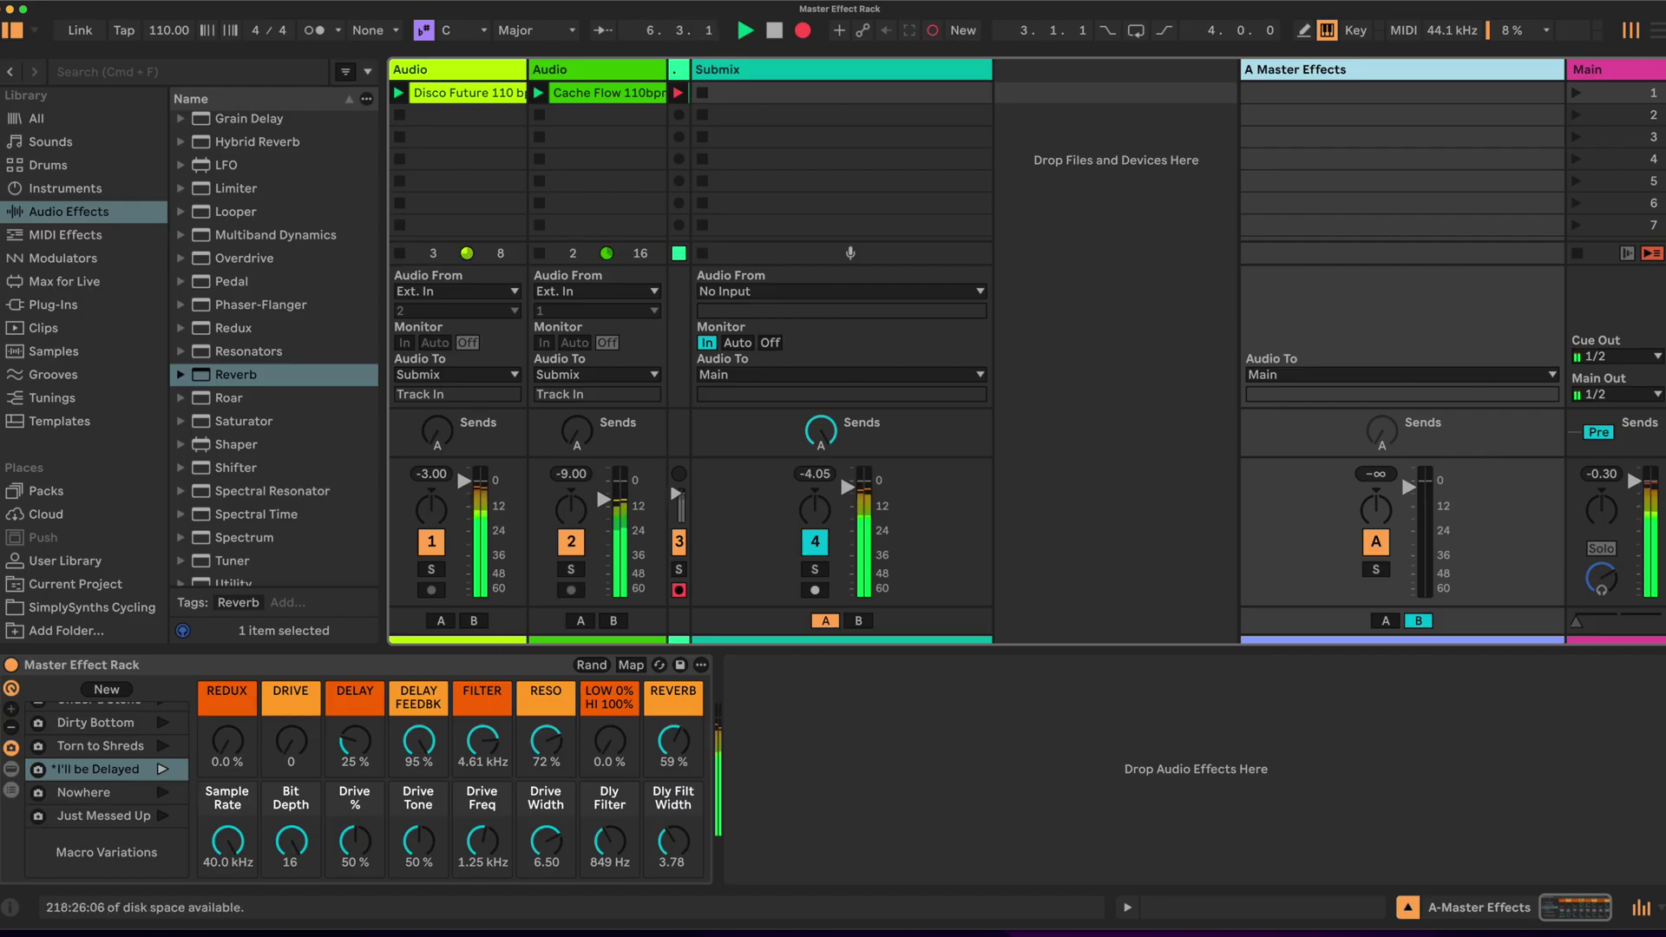
Lower the Main track's volume fader slightly and test the crossfader between A and B.
left_click(1643, 491)
left_click_drag(1633, 491, 1633, 494)
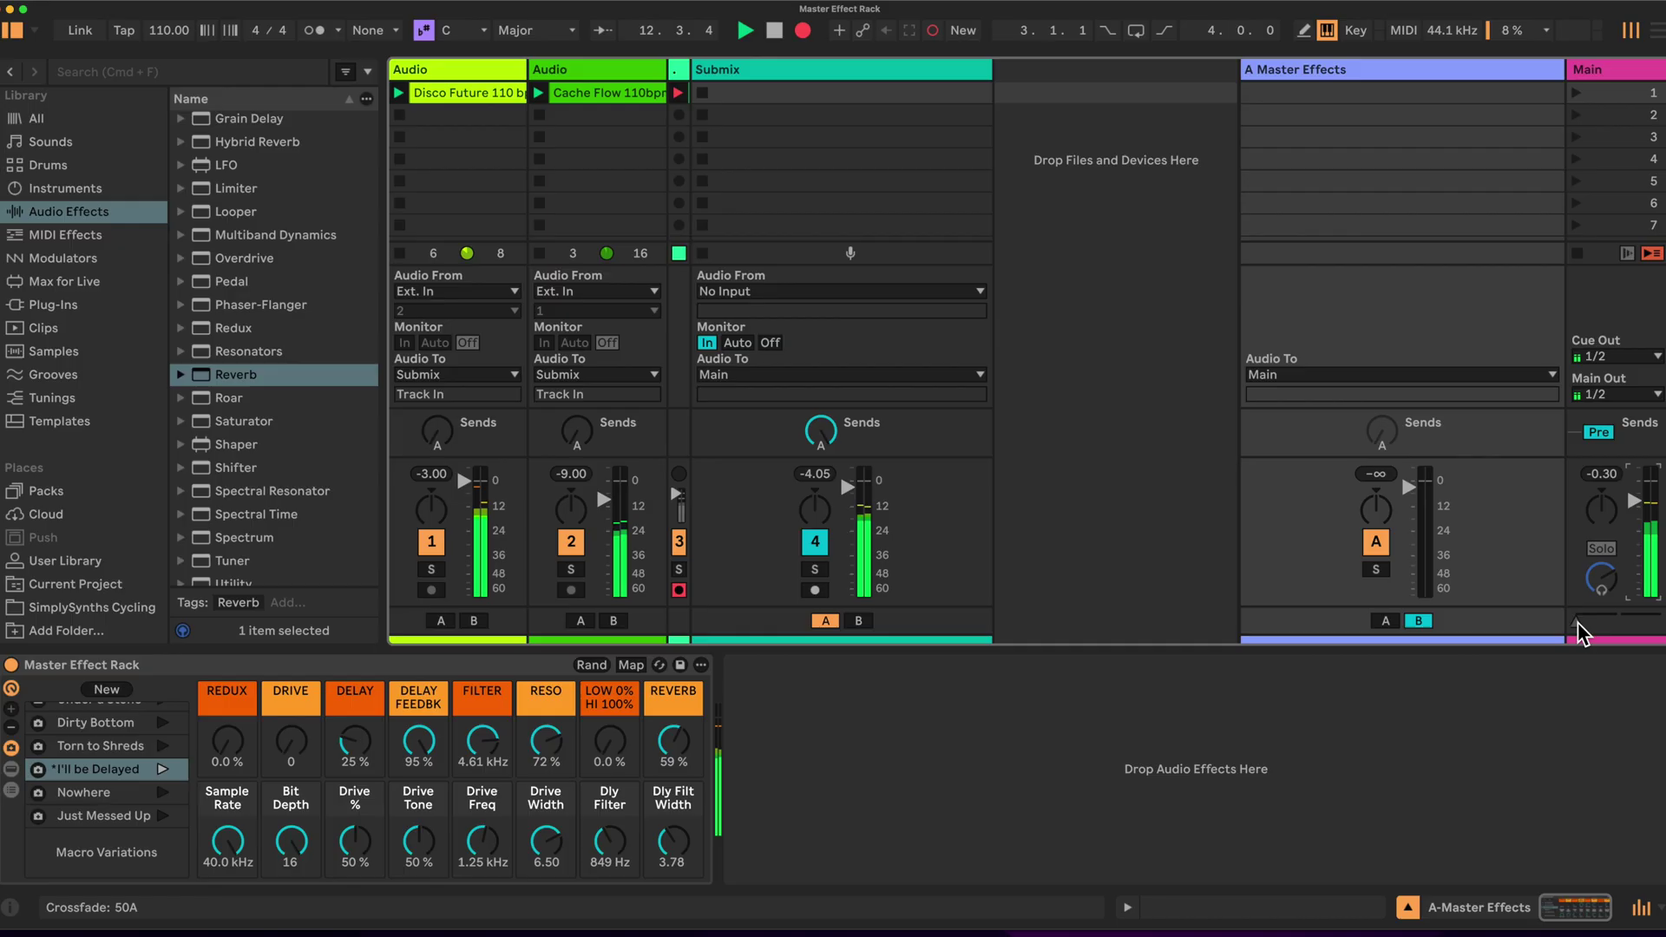
mouse_move(1577, 623)
left_mouse_down()
mouse_move(1646, 622)
mouse_move(1581, 622)
left_mouse_up()
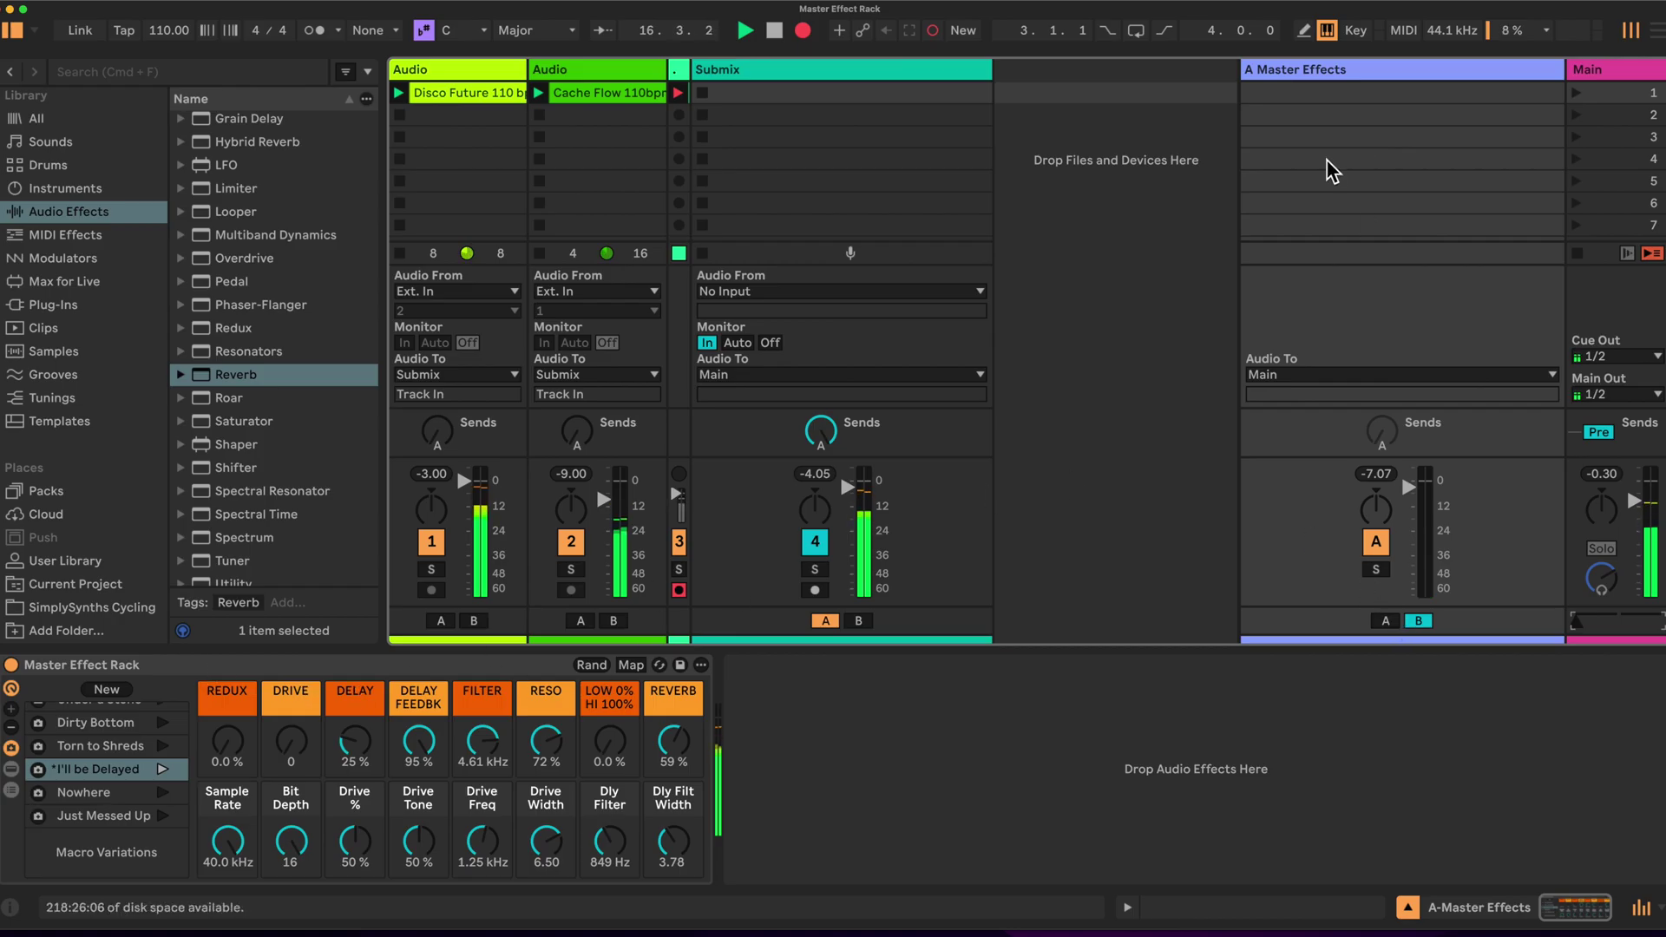
Examine the Glue Compressor and Limiter on the Main track, and return to the A Master Effects devices.
left_click(1638, 67)
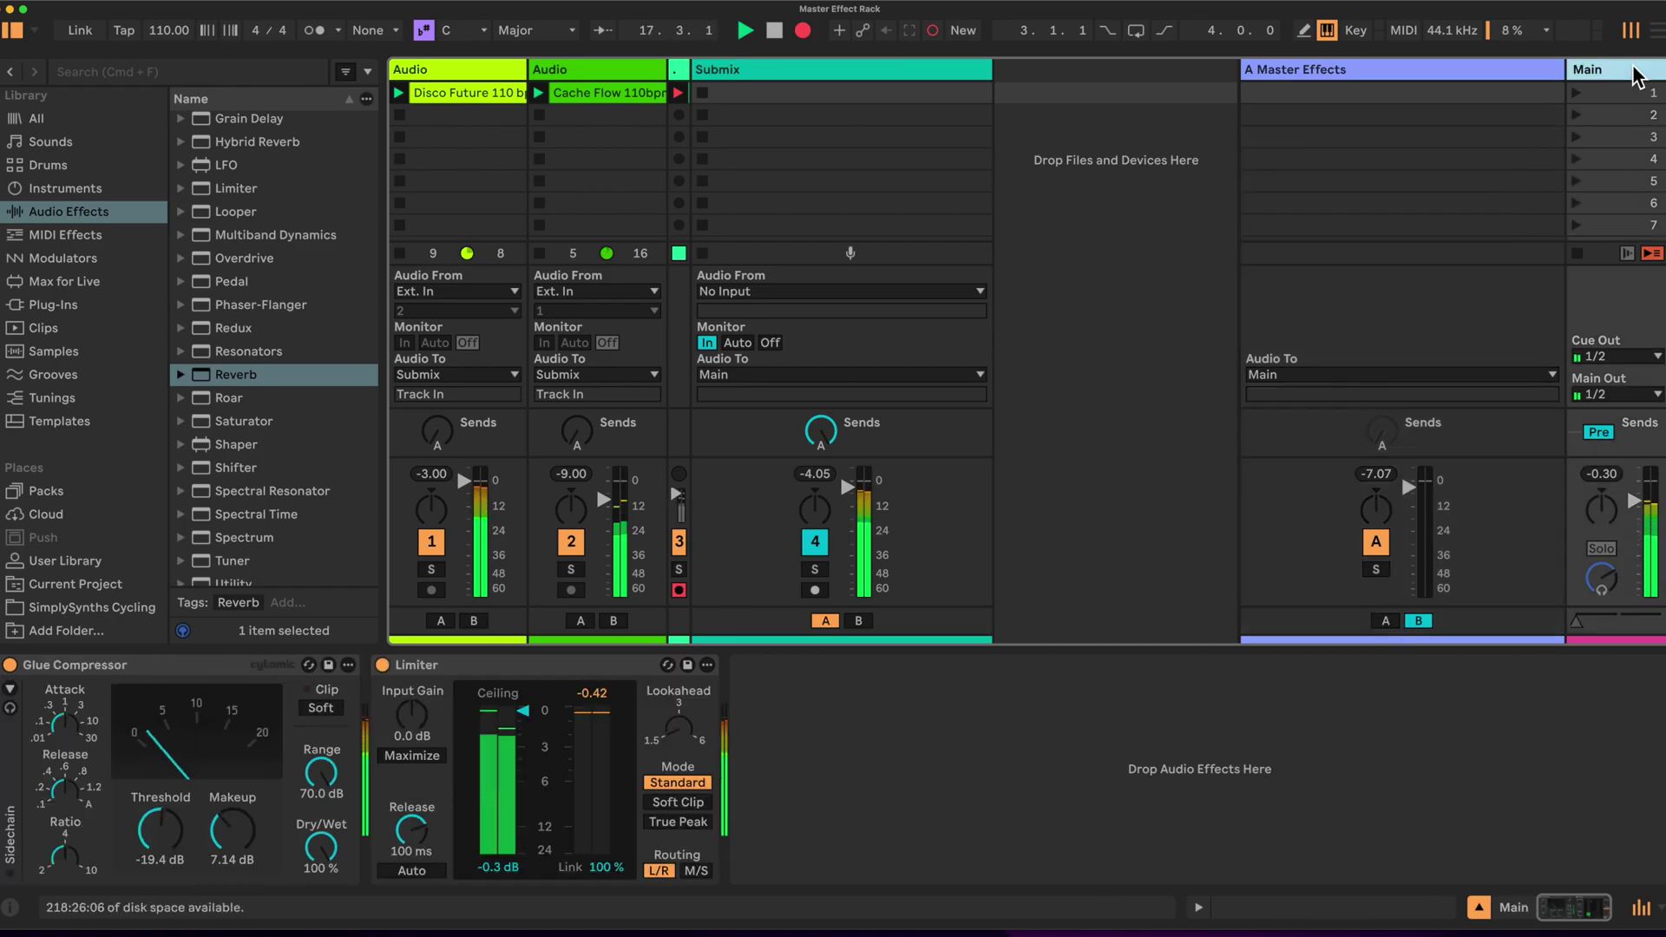
left_click(1485, 71)
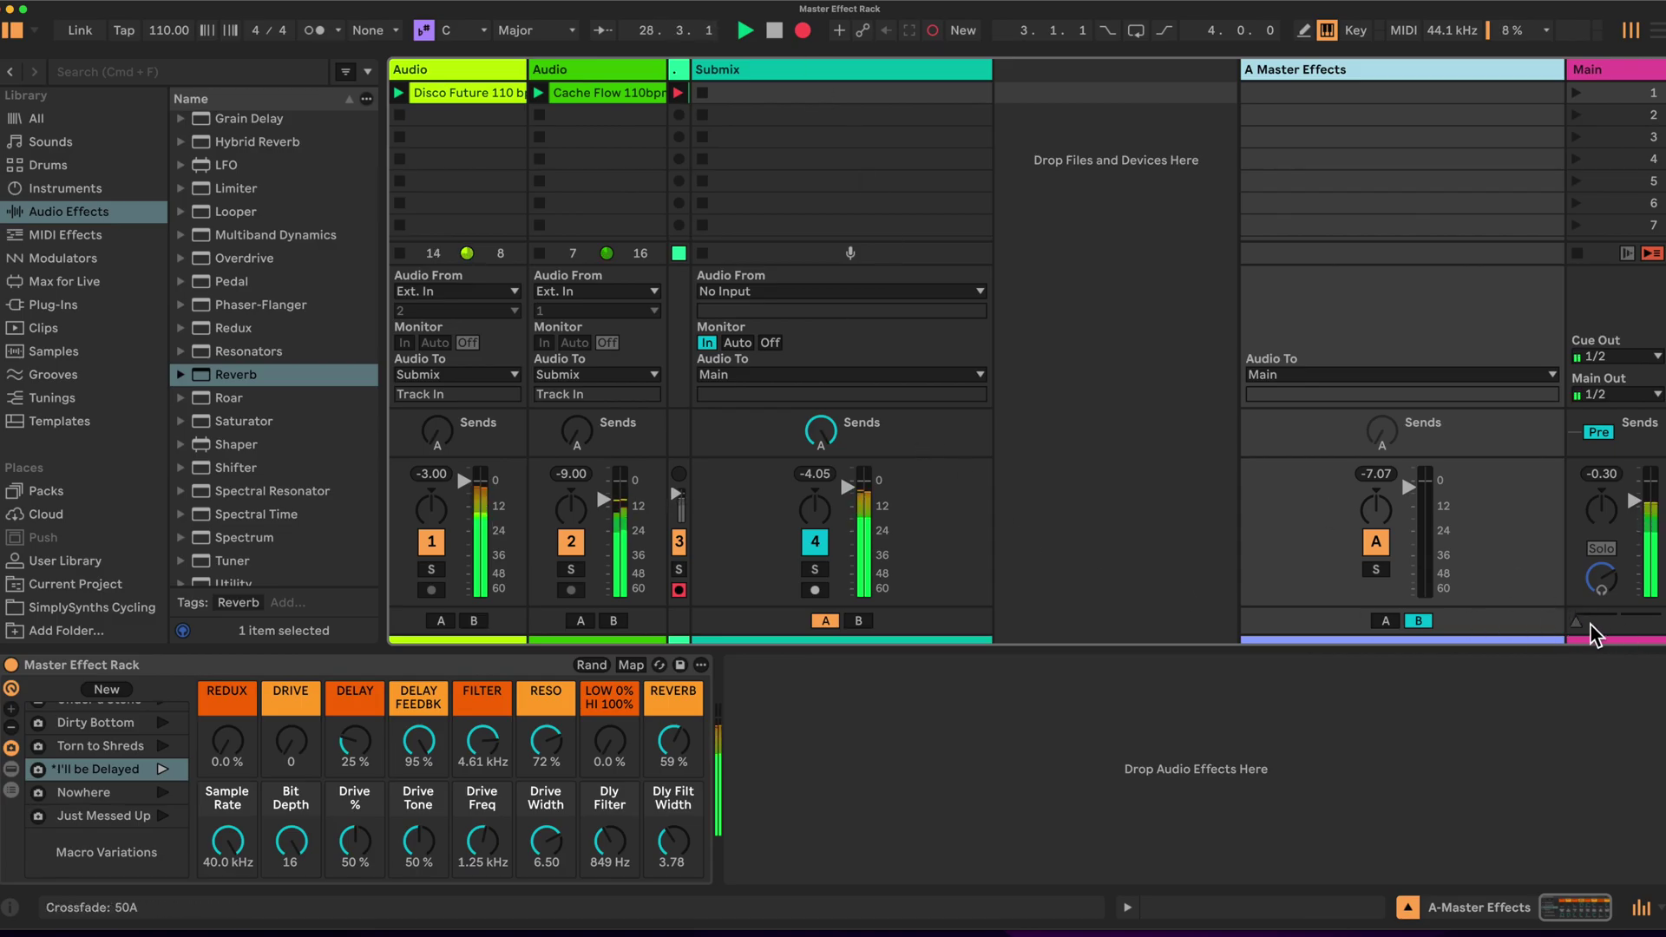
Sweep the crossfader fully to B and set the macros to Filter 6.04 kHz, Reverb 22 % and Delay Feedback 82 %.
left_click_drag(1578, 634, 1659, 633)
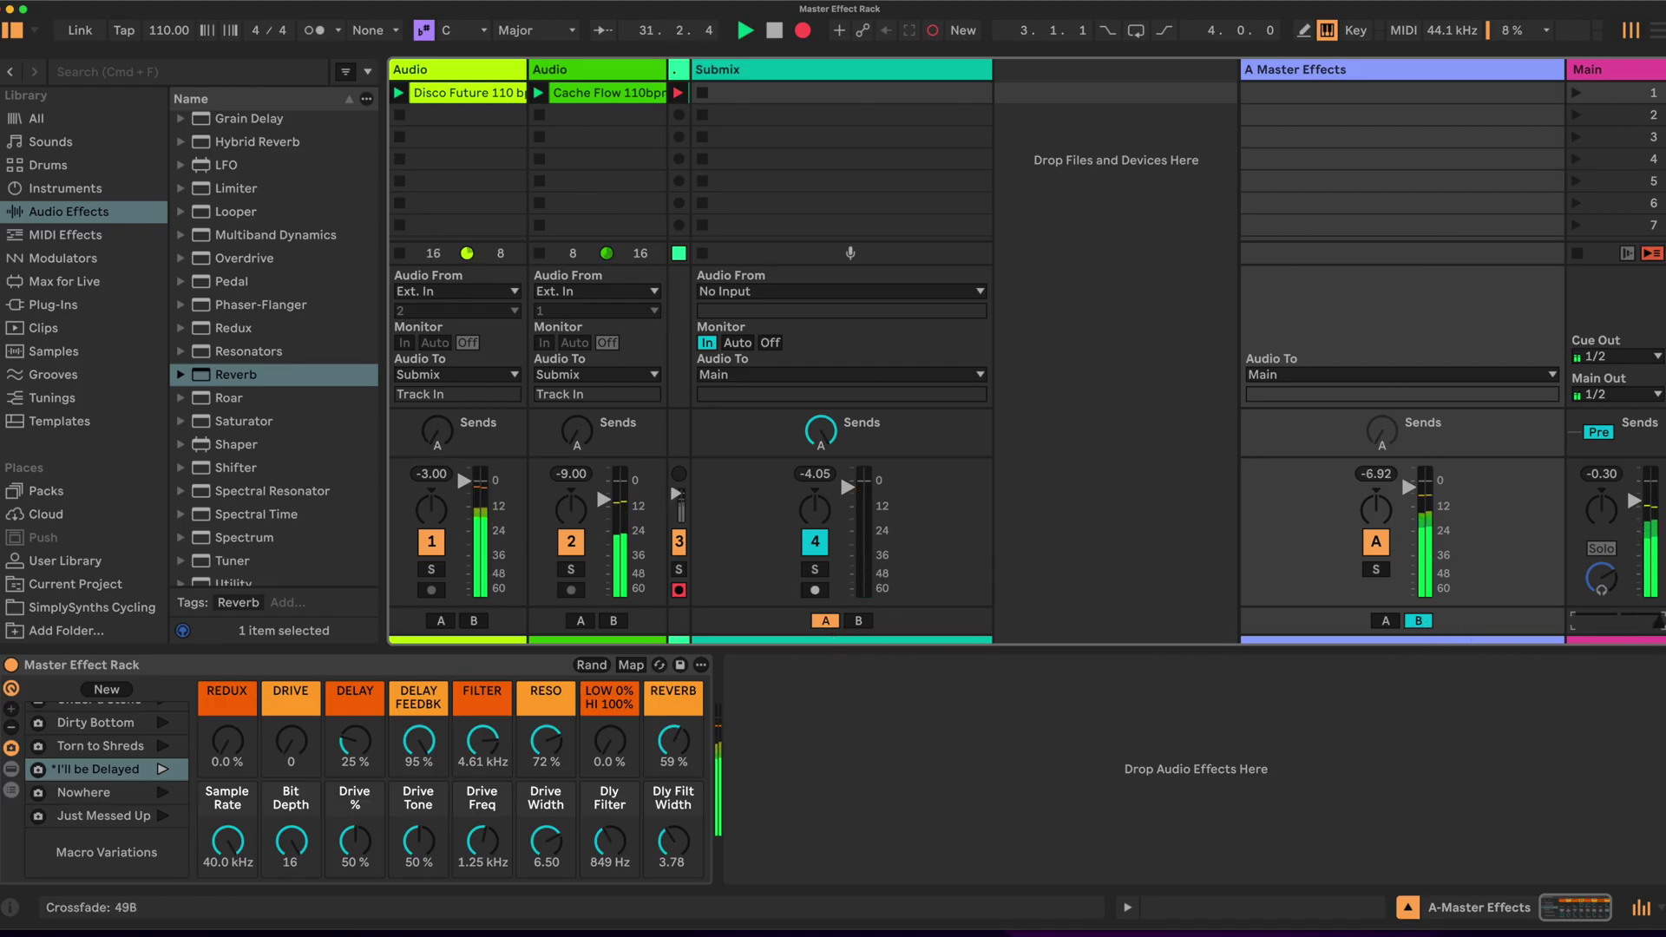
left_click_drag(1653, 621, 1575, 621)
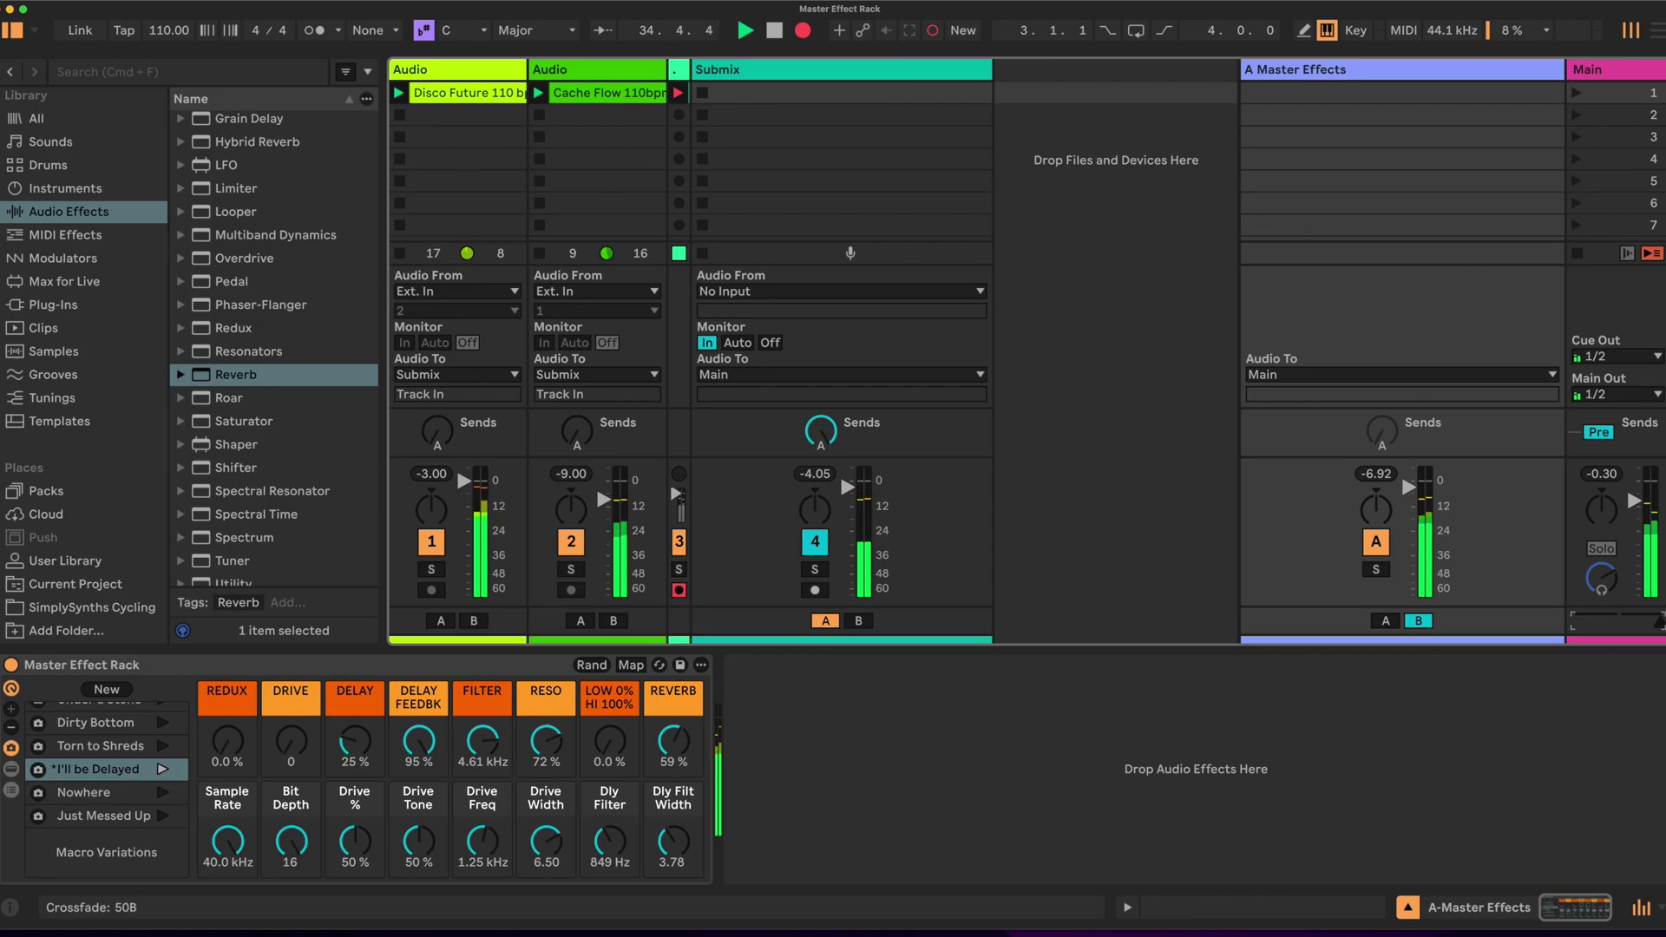
left_click_drag(481, 742, 481, 725)
left_click_drag(674, 740, 673, 768)
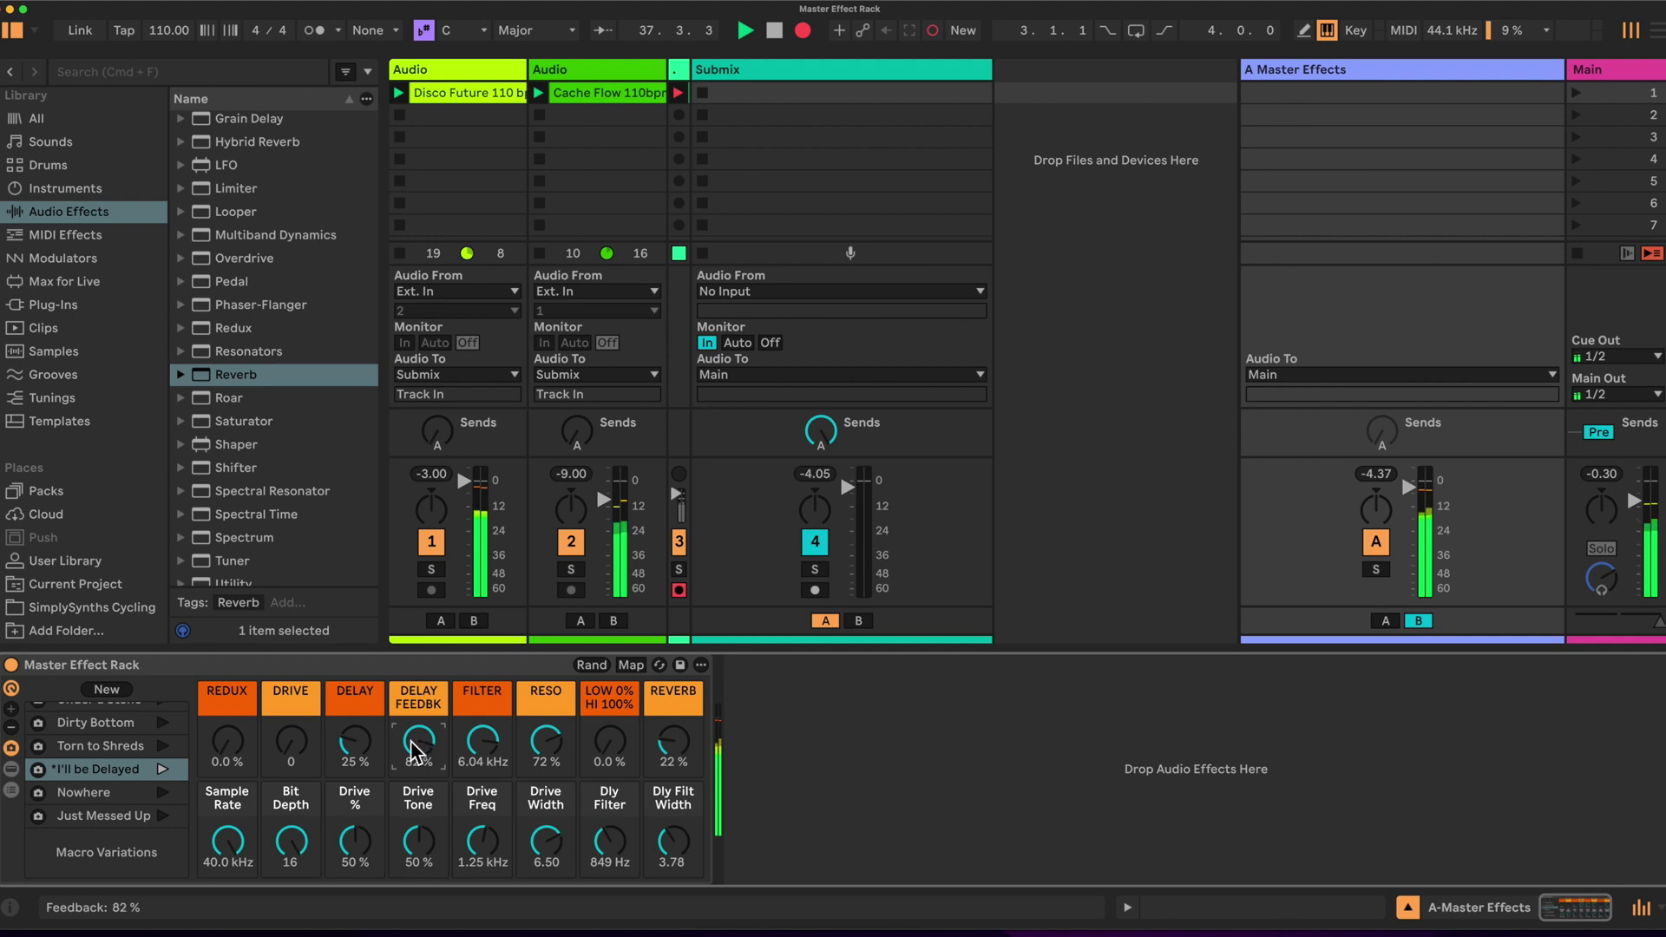
Crossfade back from B to about the centre and recall the BASE macro variation.
left_click(1648, 619)
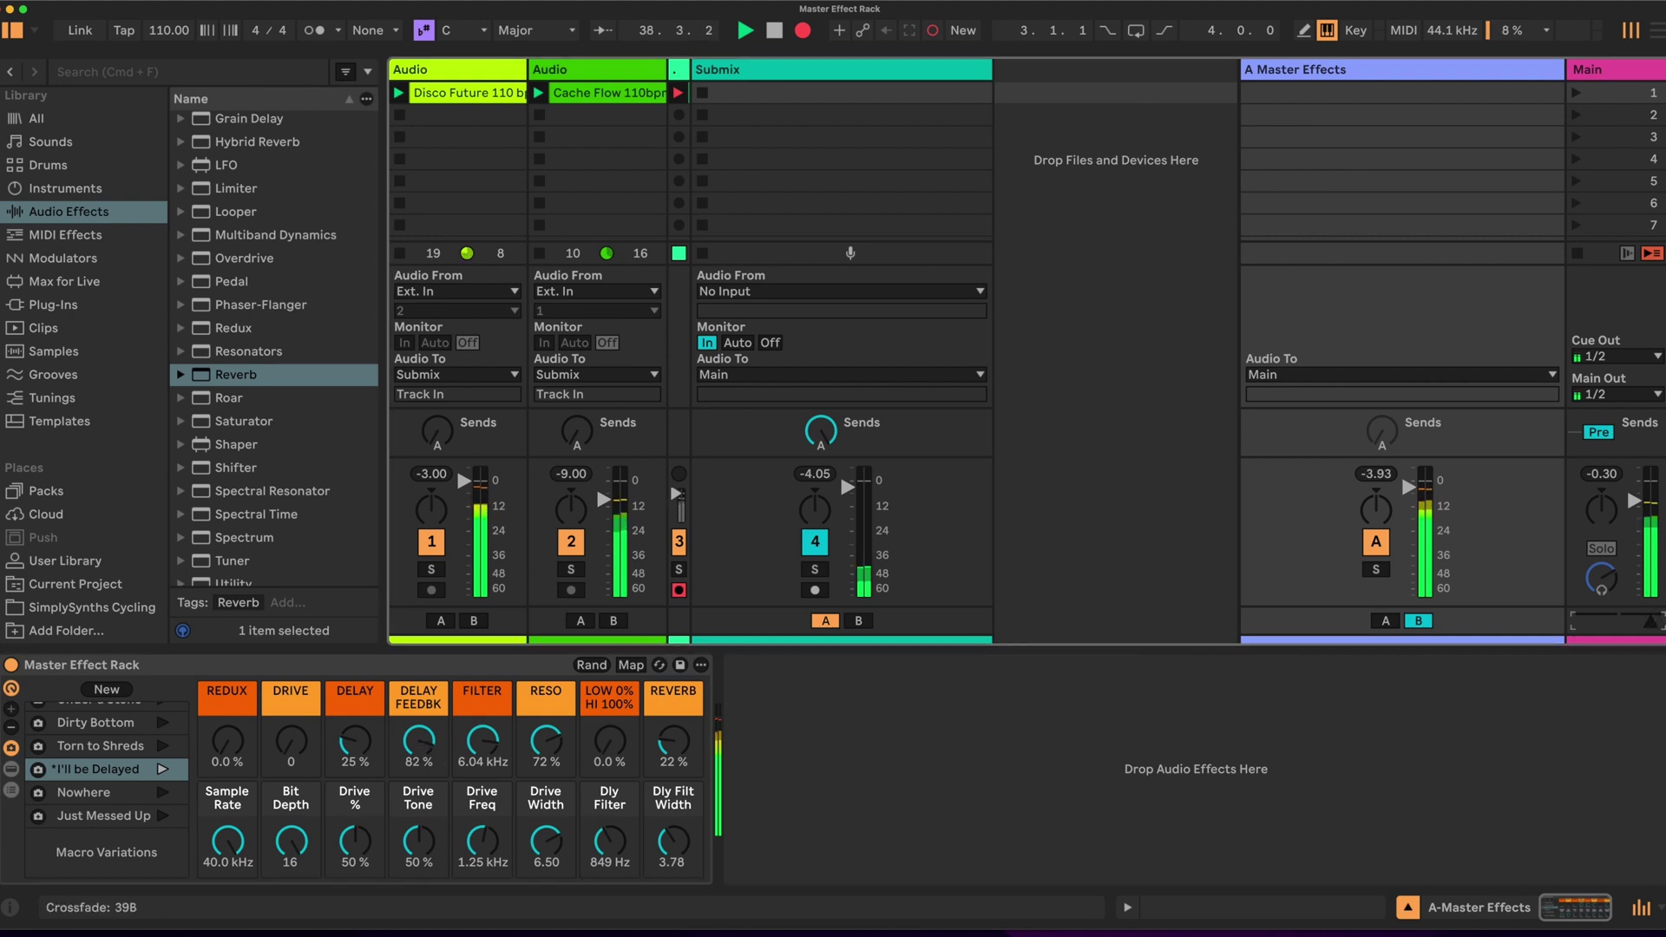
left_click_drag(1648, 619, 1633, 619)
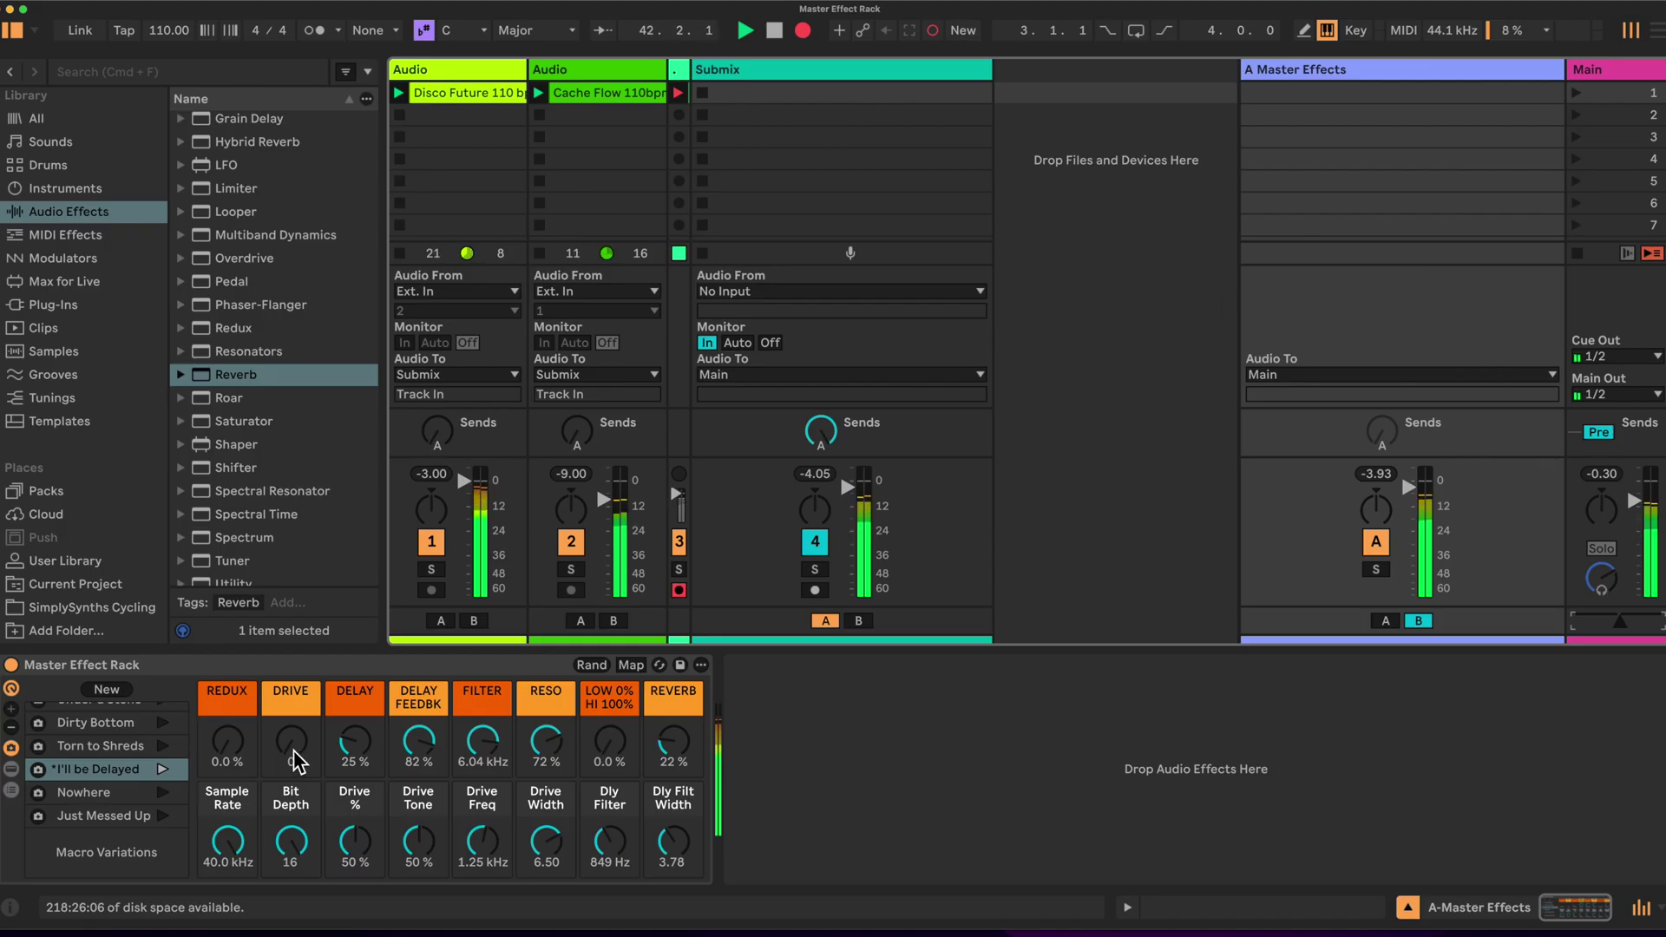
scroll(130, 737, "up", 5)
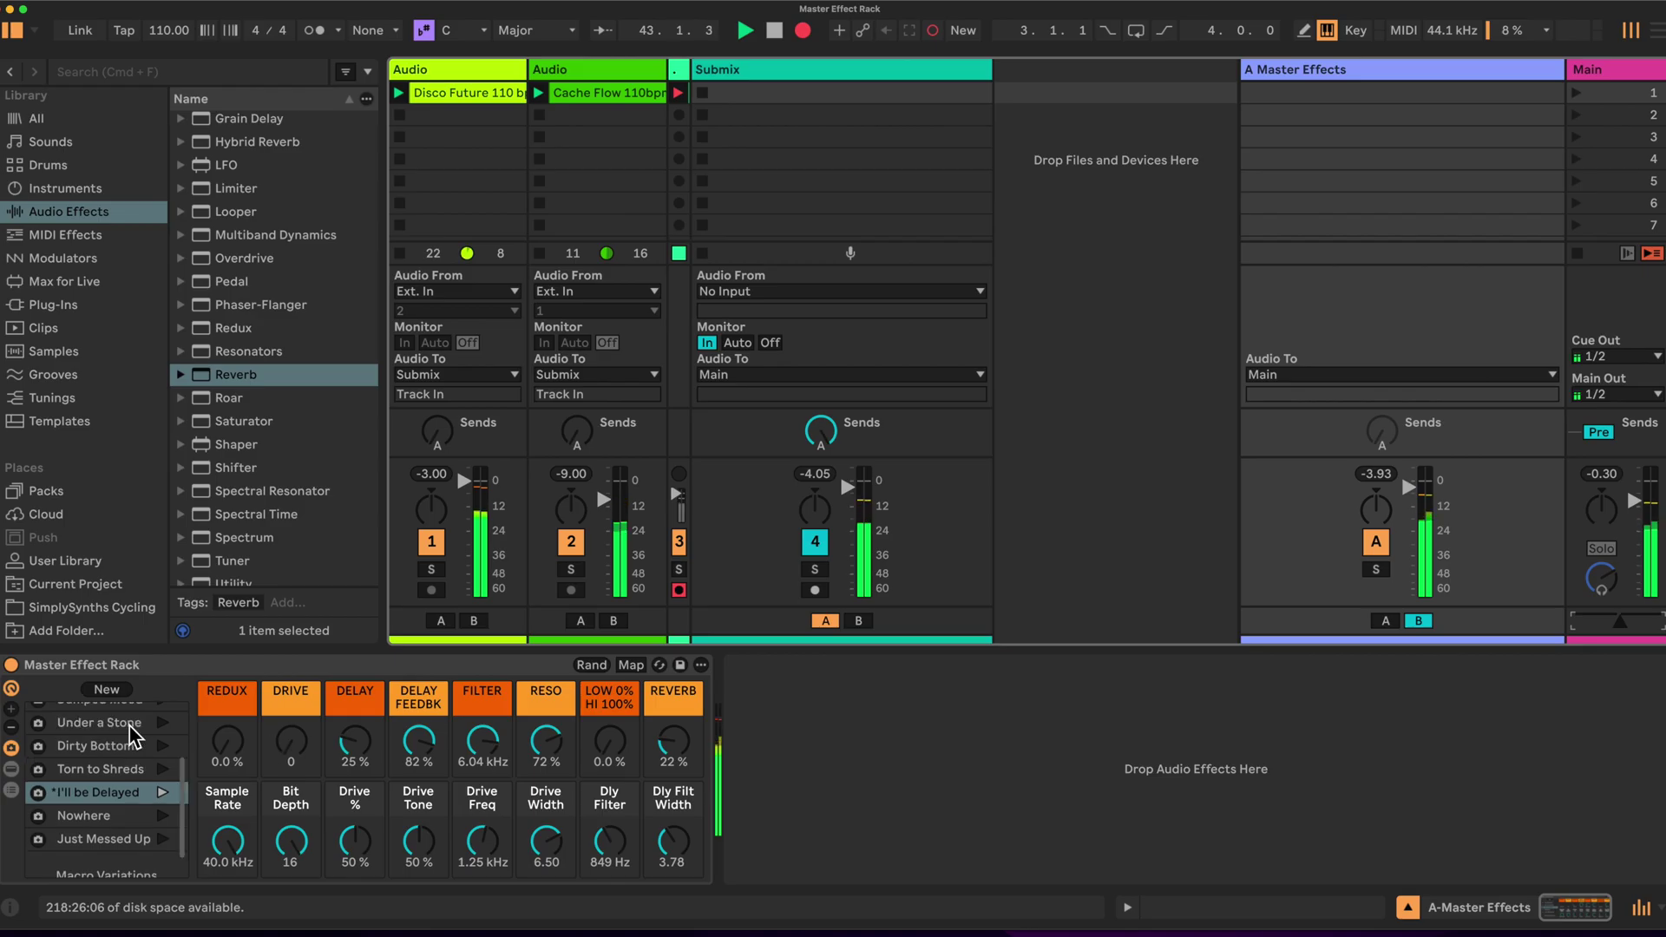
left_click(96, 715)
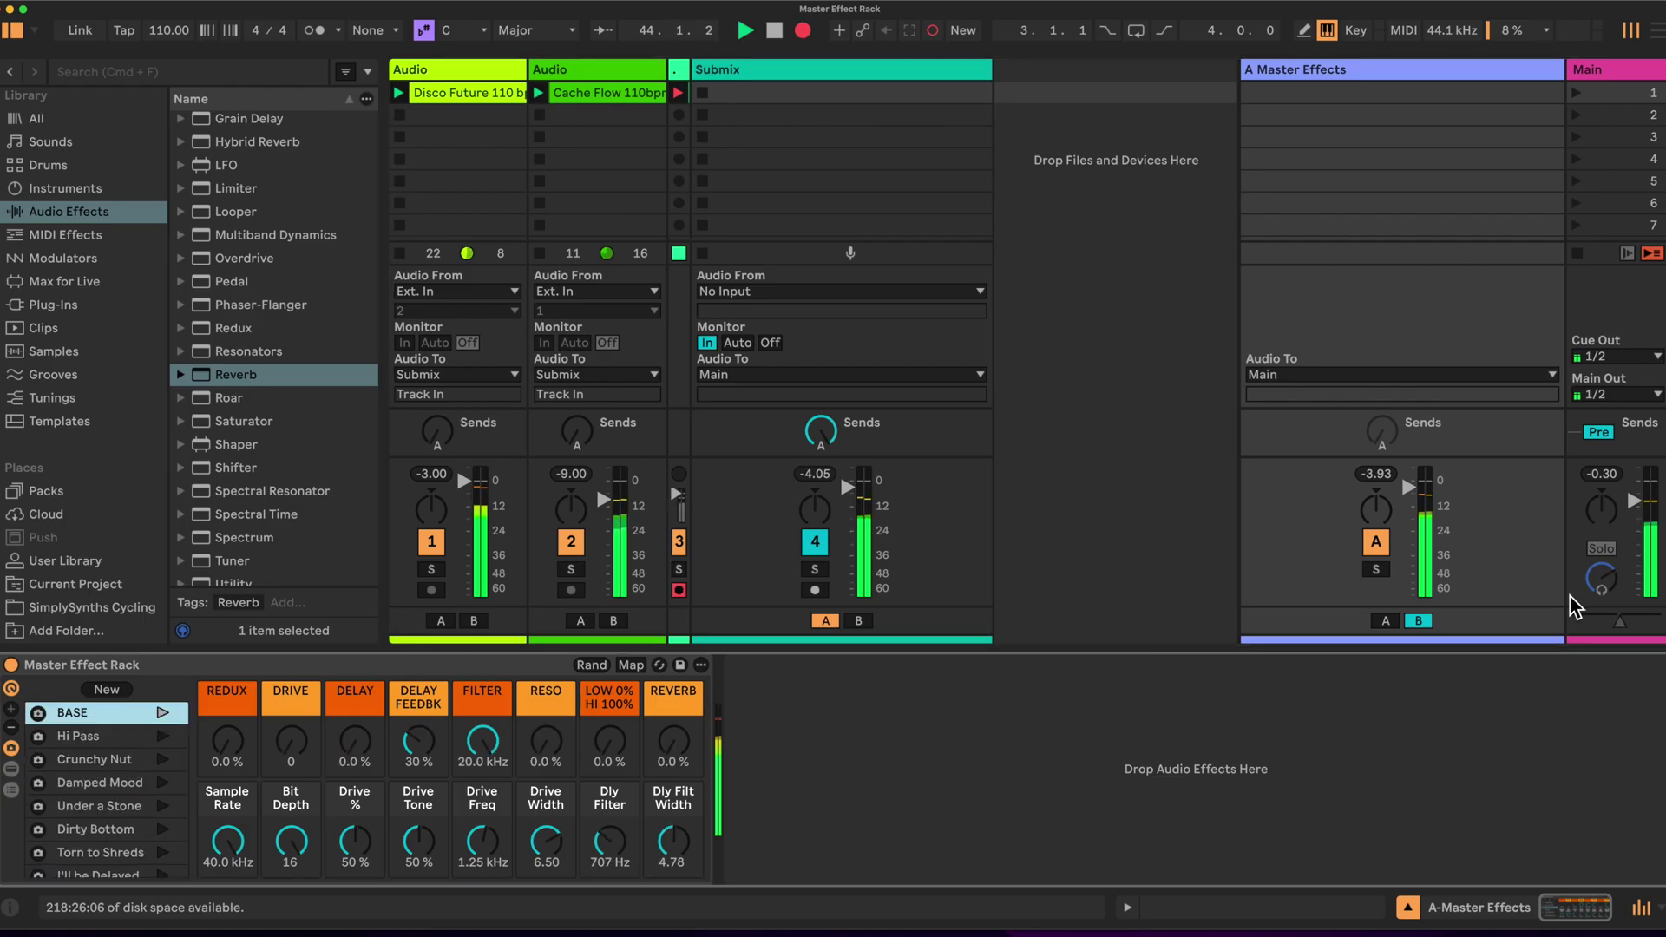
Crossfade from the centre fully to B and select the A Master Effects return track.
left_click(1619, 621)
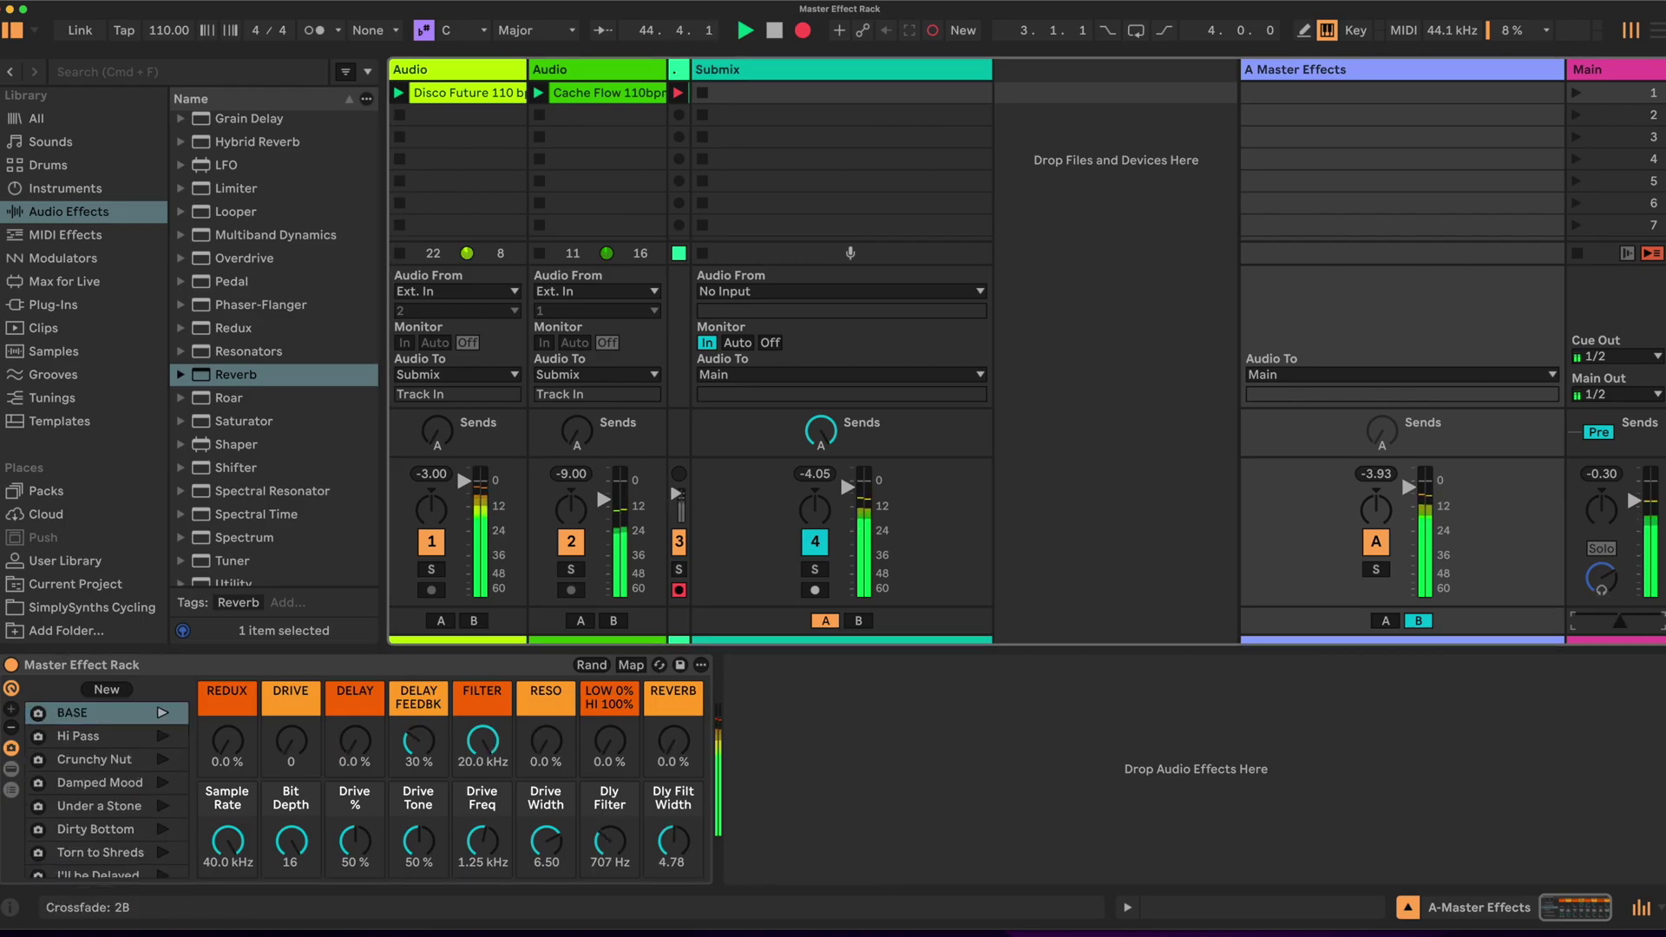
left_click_drag(1619, 621, 1658, 621)
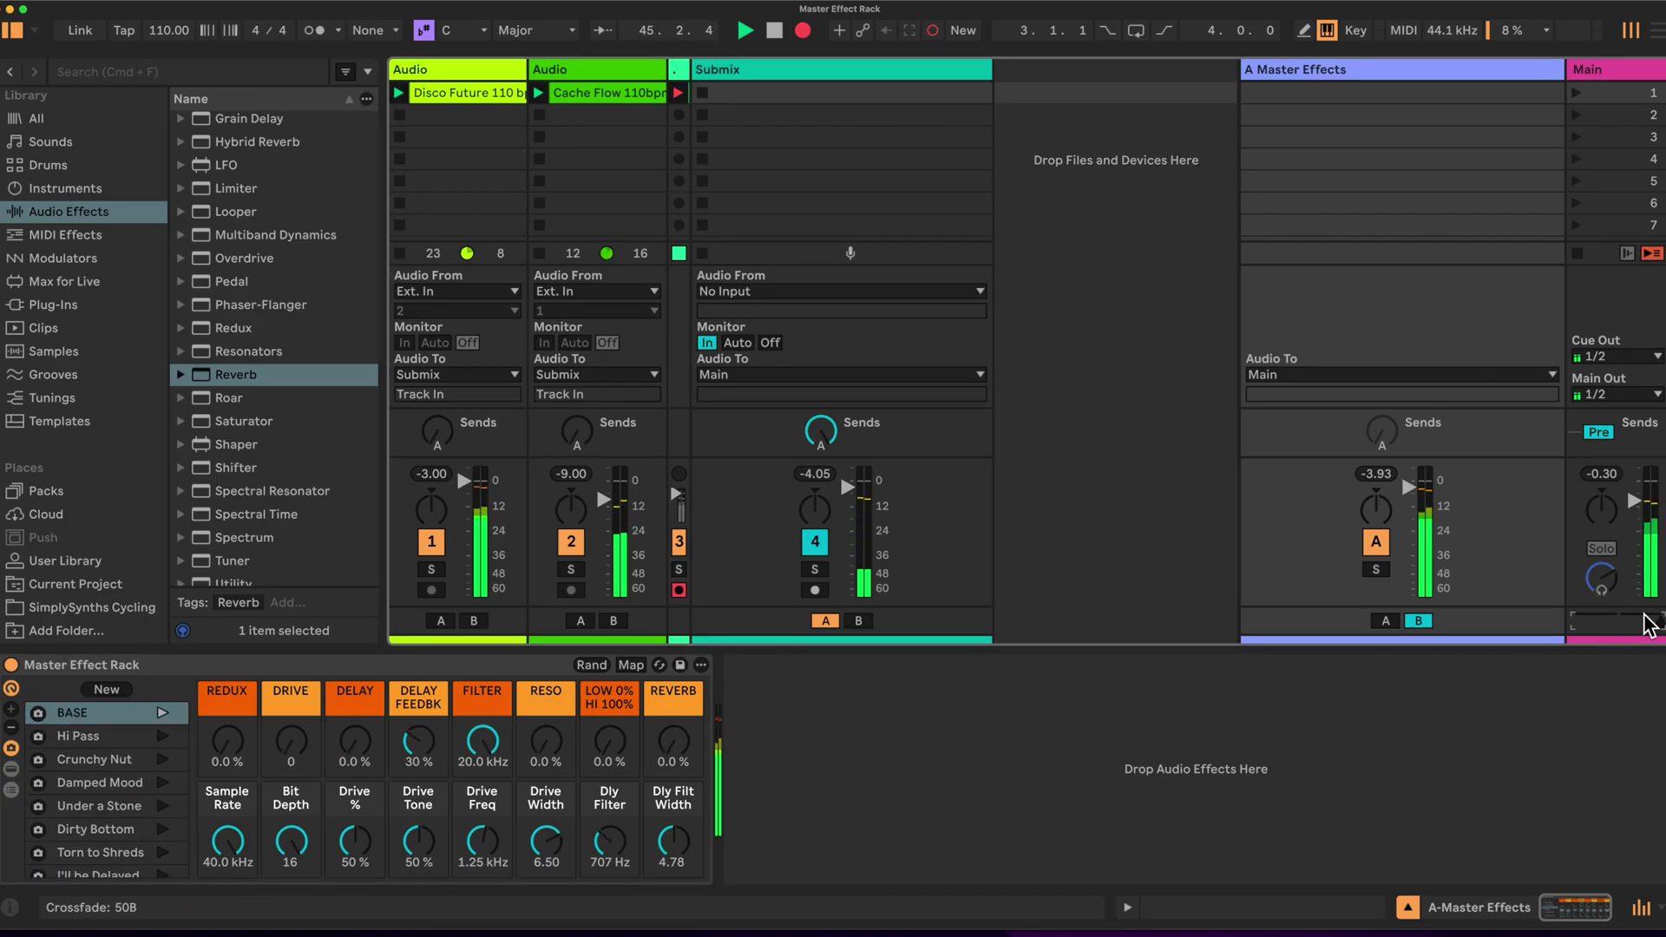
left_click(1421, 67)
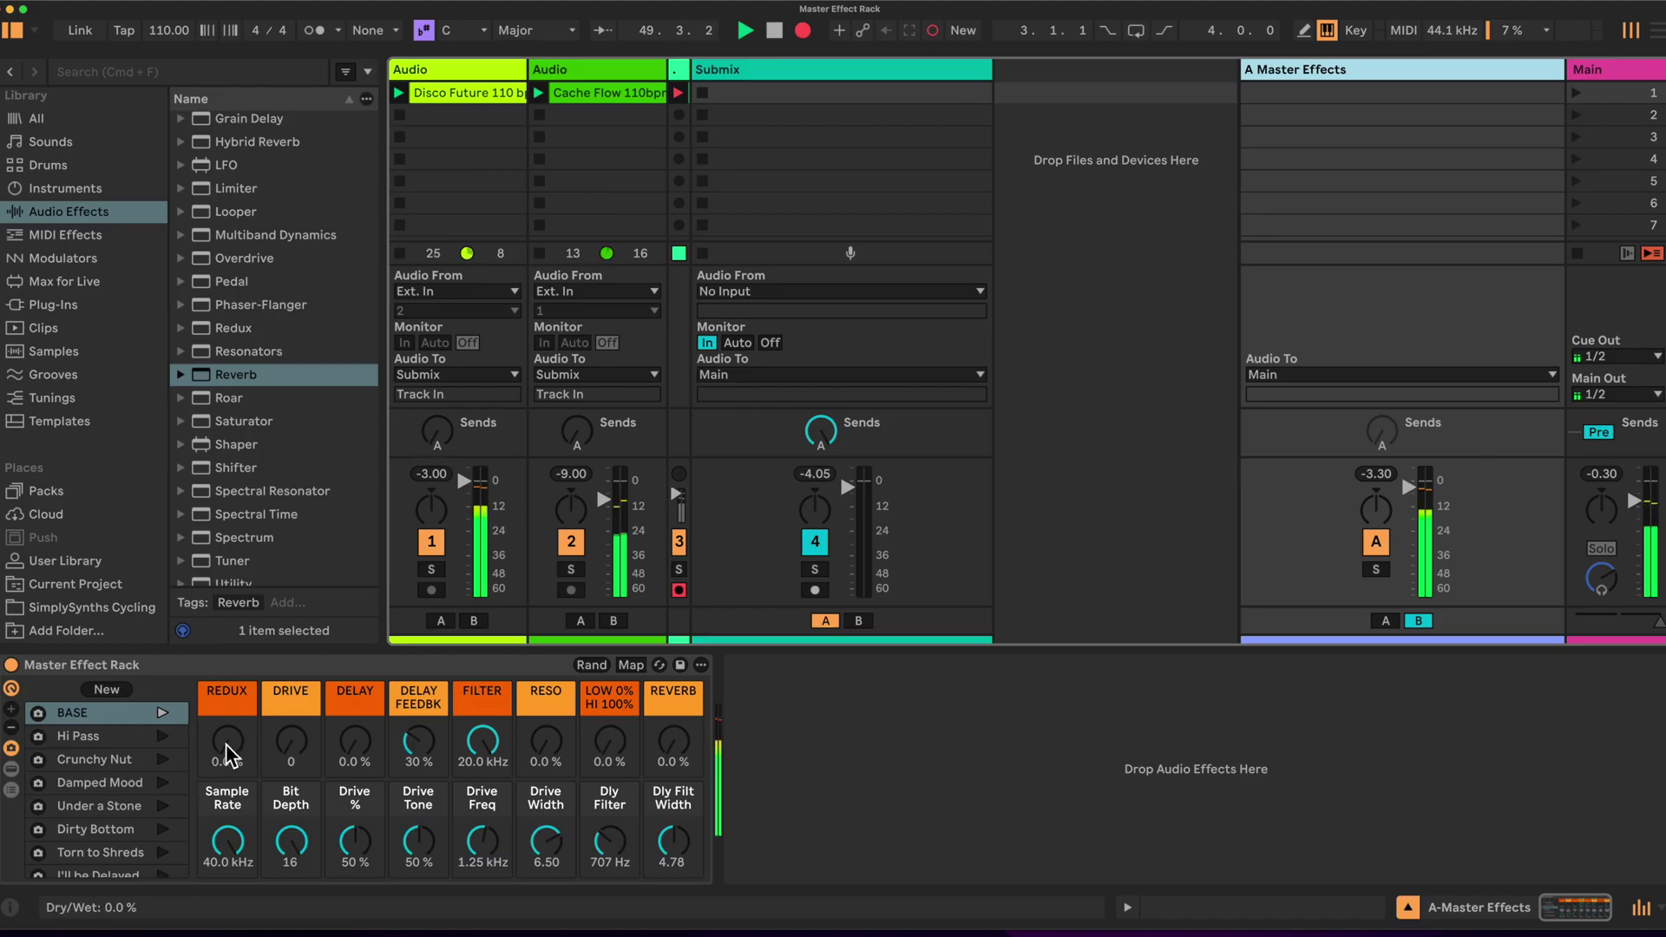
Raise the Redux macro to 51 % and reset the rack by recalling the BASE variation.
left_click_drag(225, 742, 225, 659)
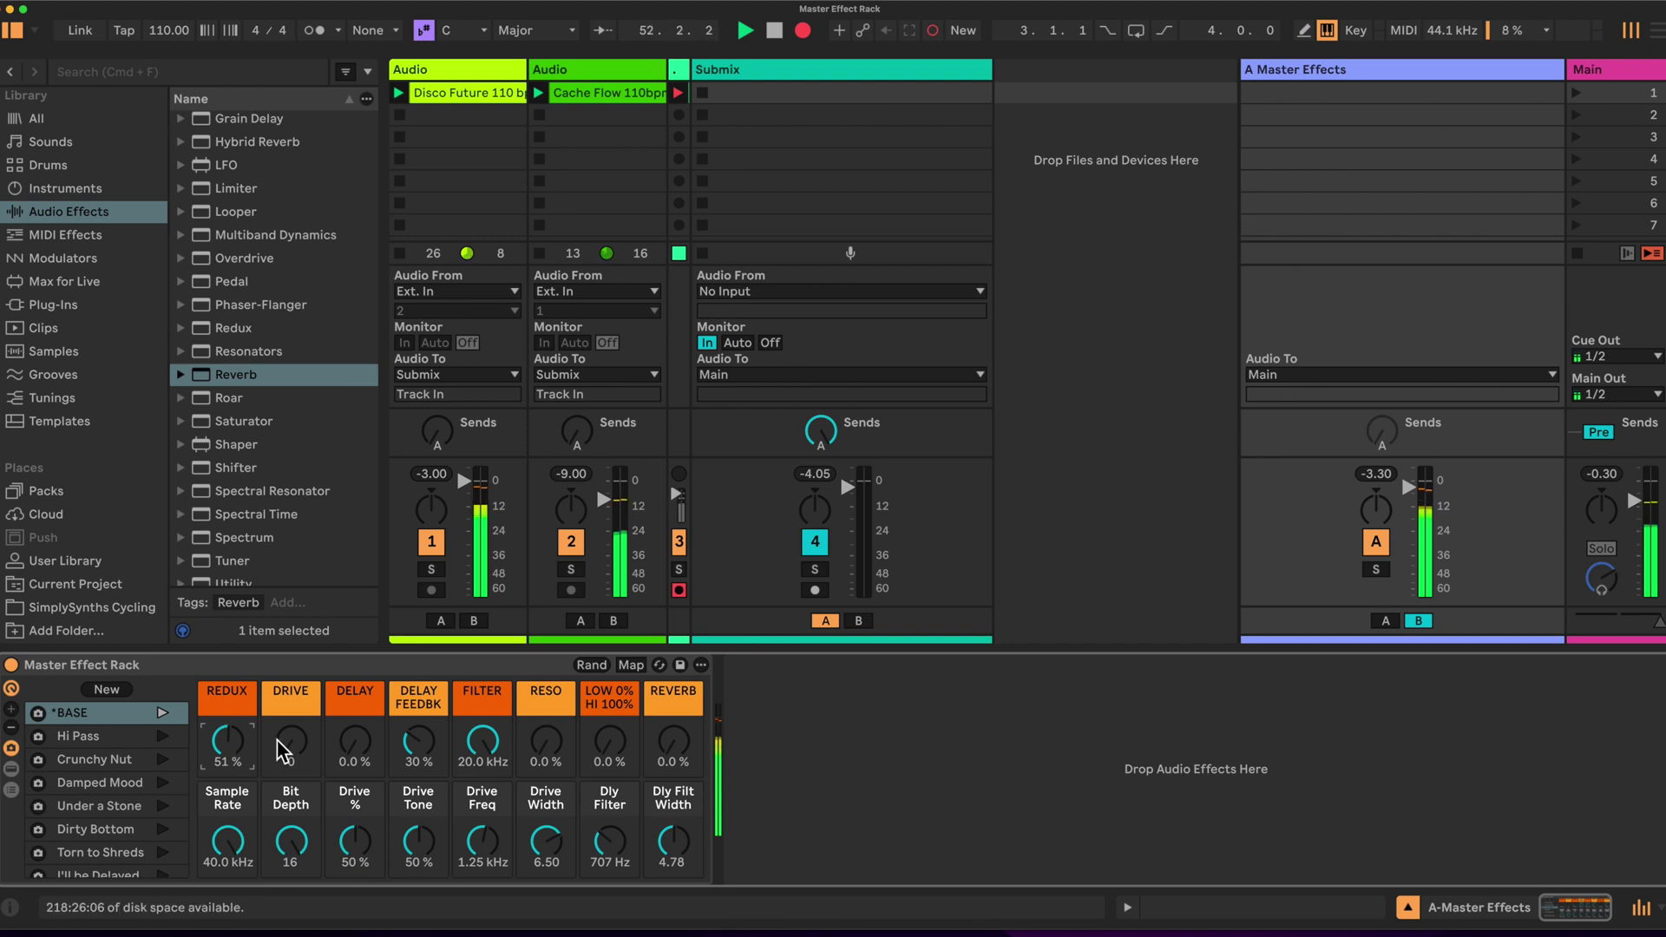
left_click(130, 712)
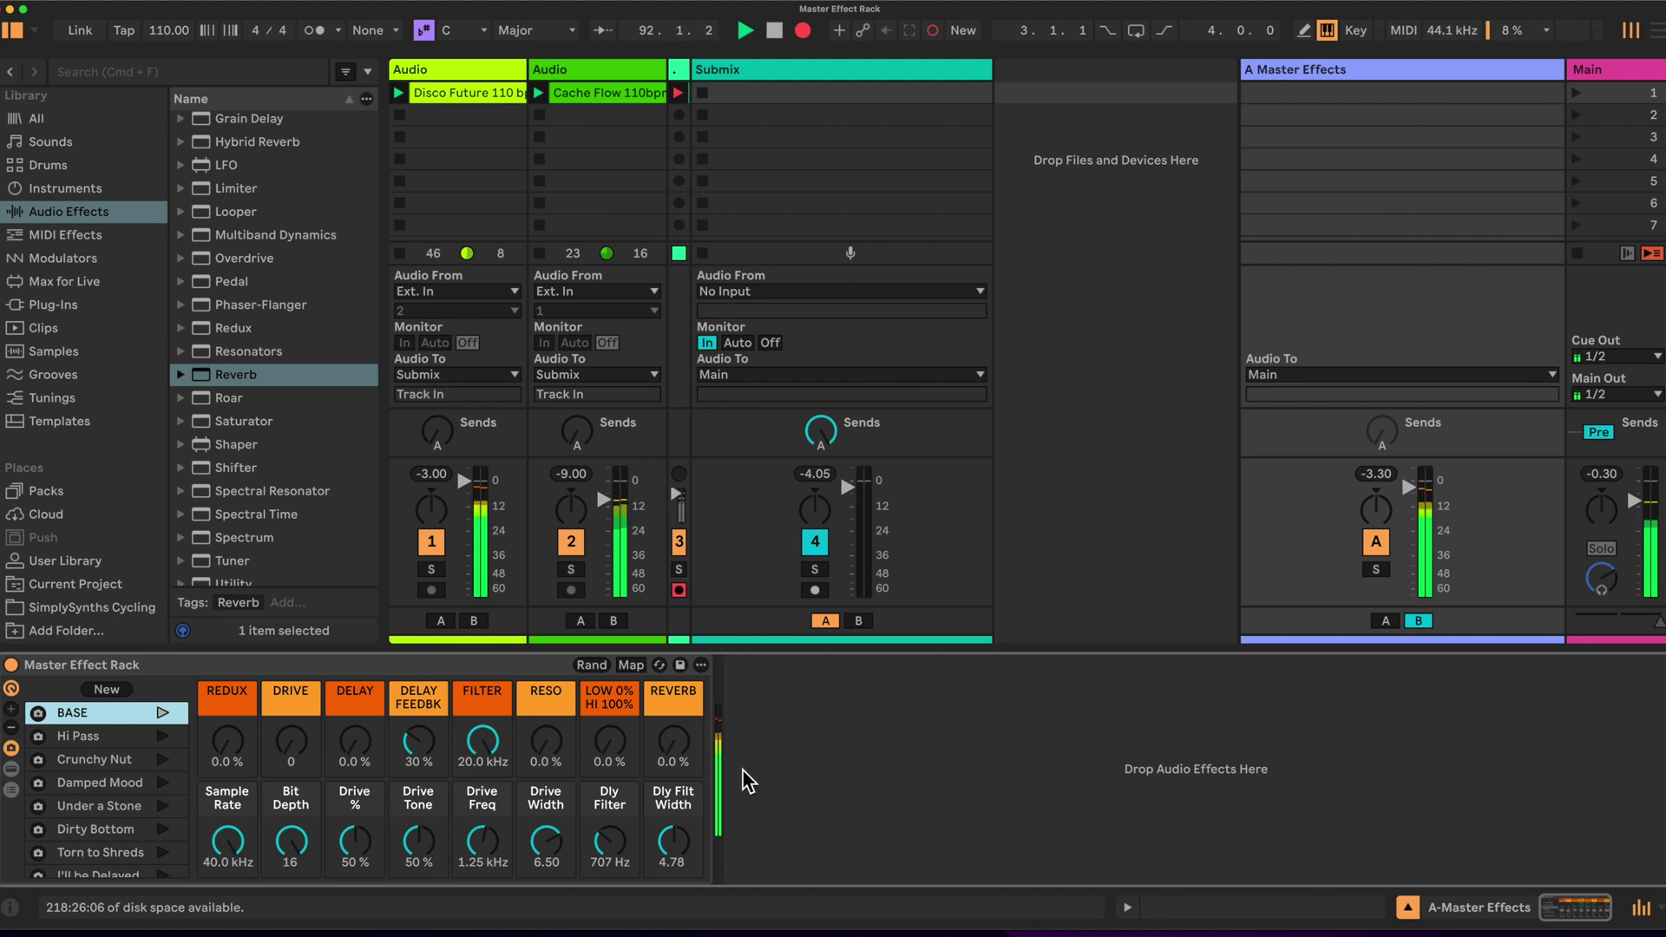
View which controls can be assigned in MIDI mapping mode and leave that mode.
key("super+m")
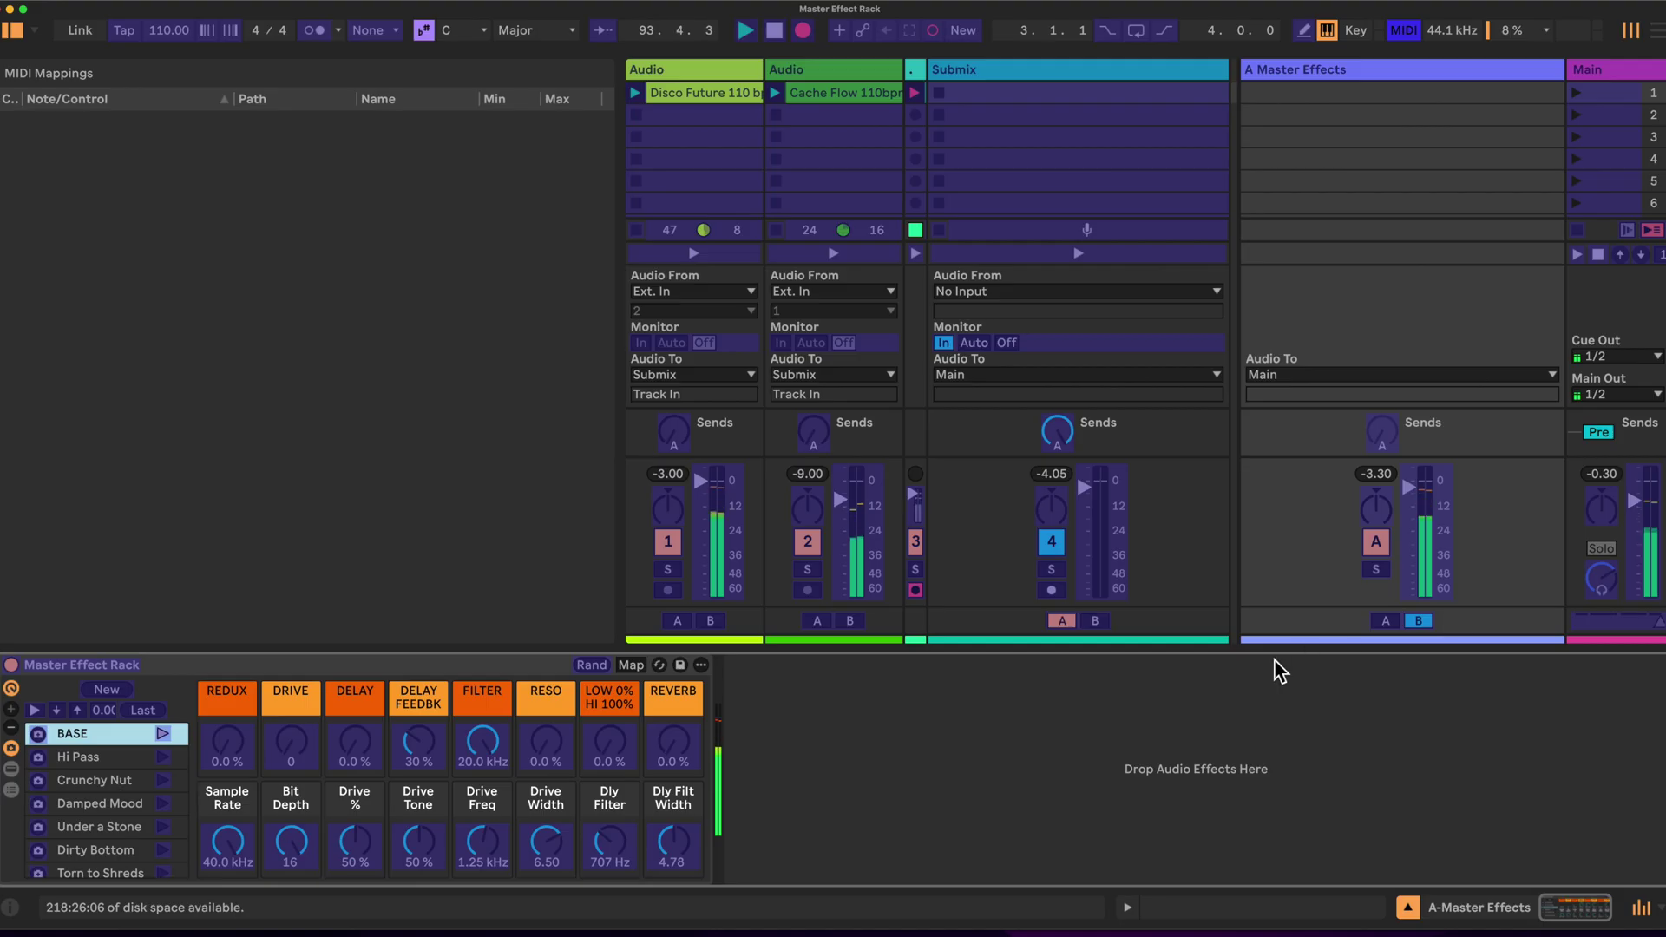
key("super+m")
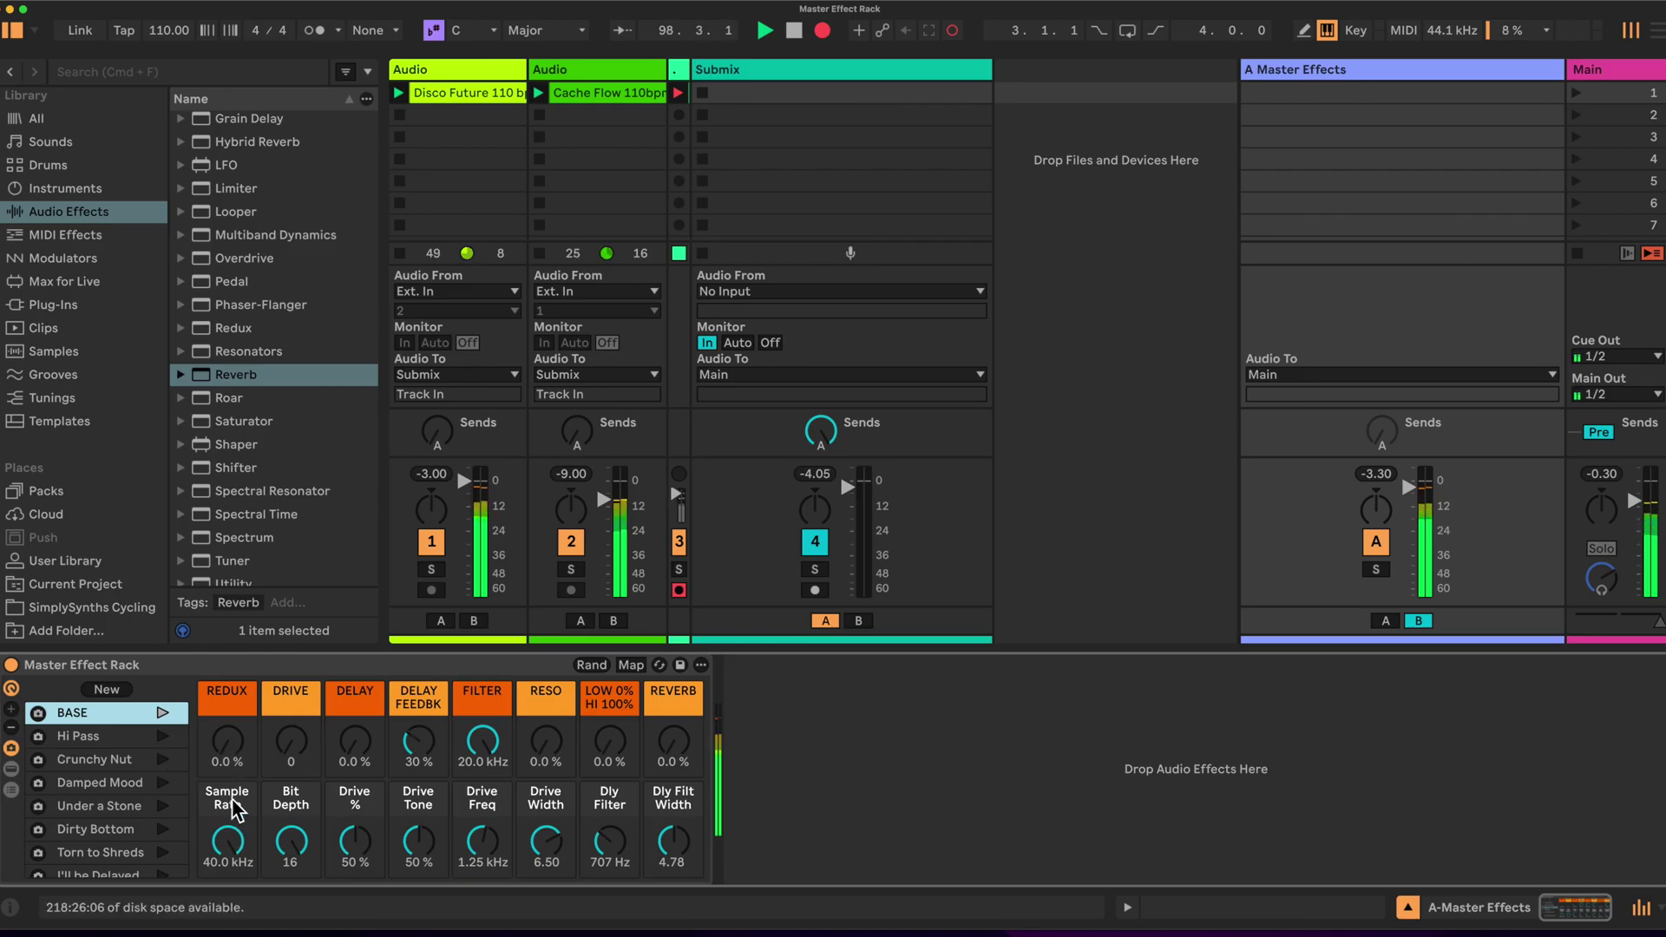
left_click(12, 768)
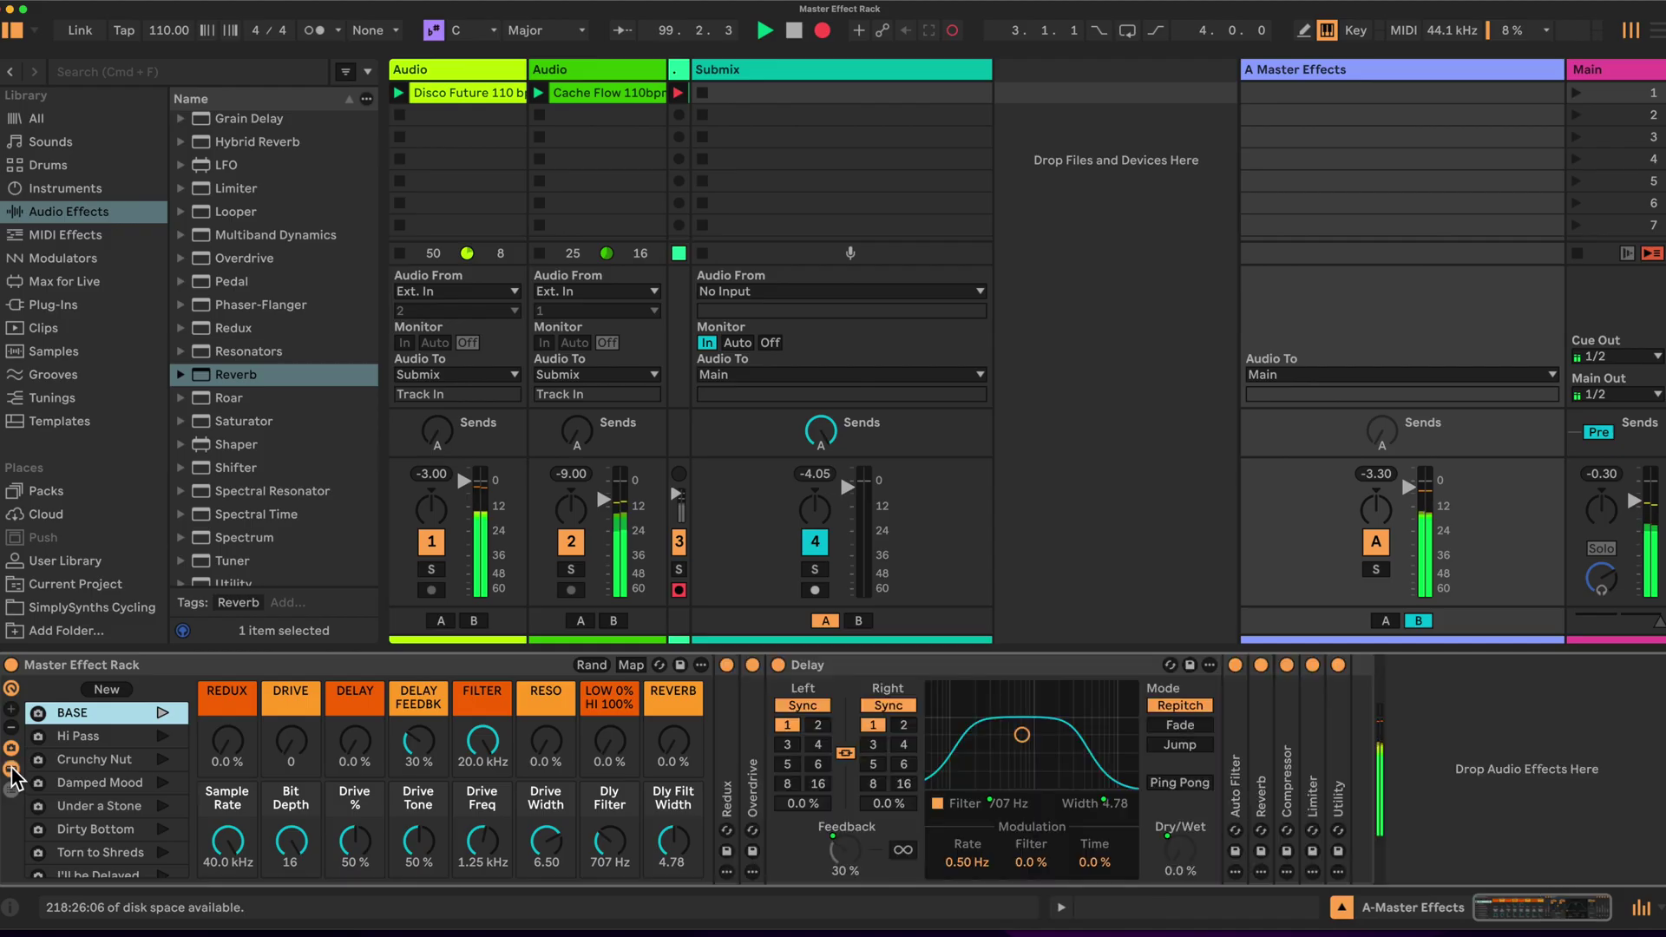
double_click(725, 751)
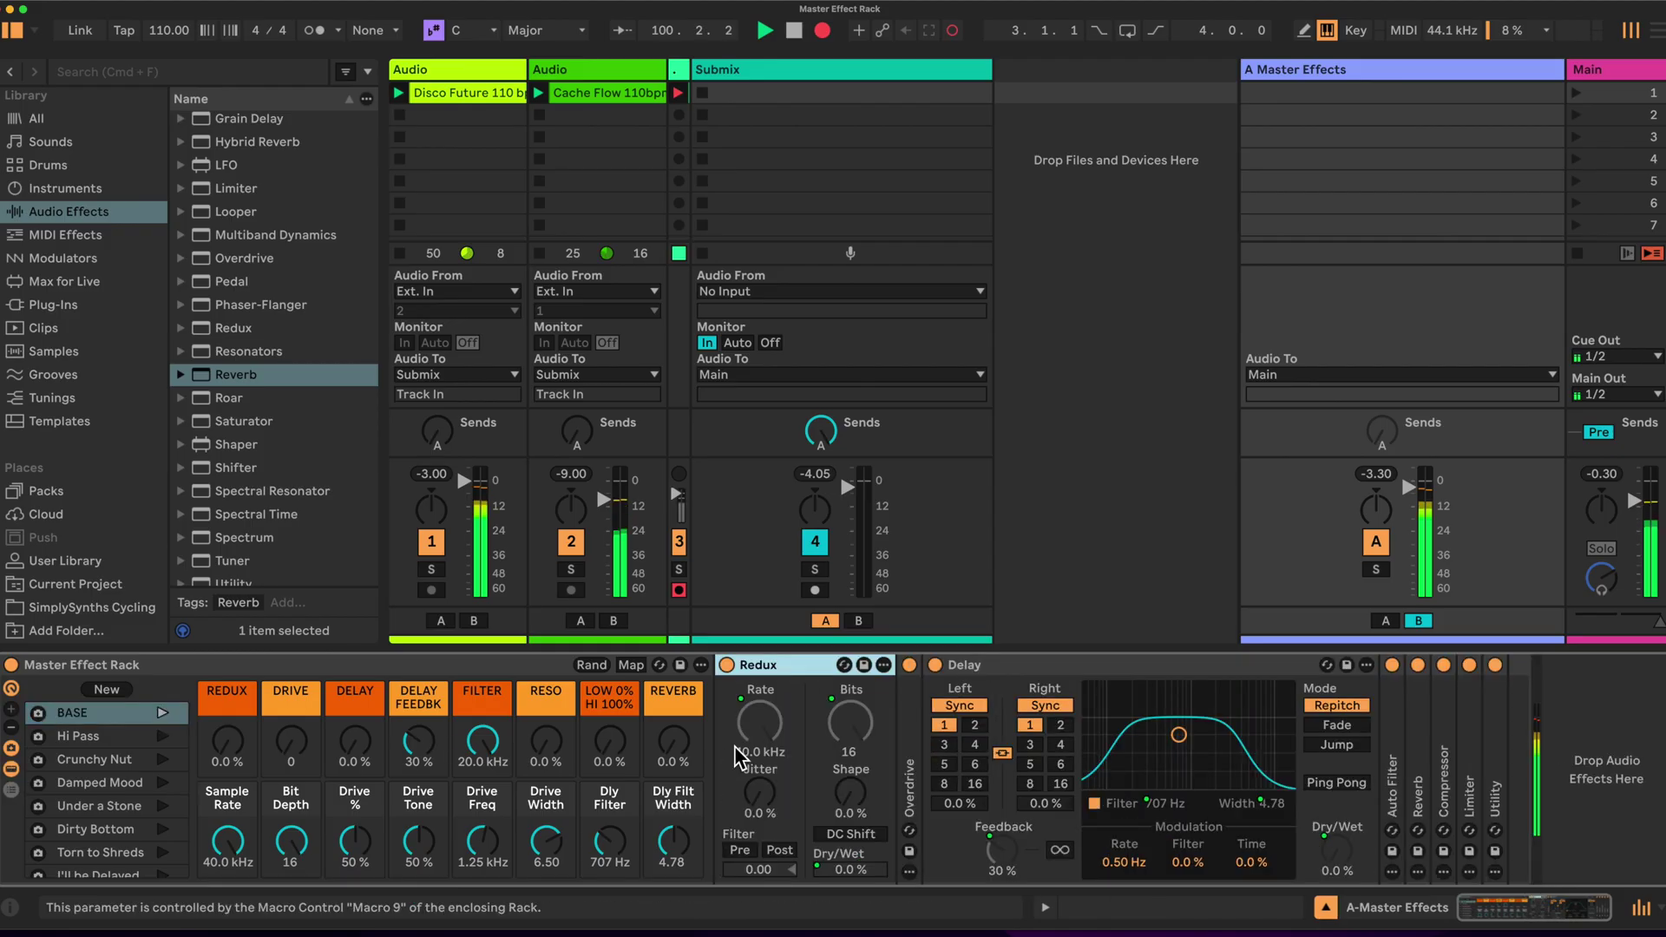
double_click(910, 734)
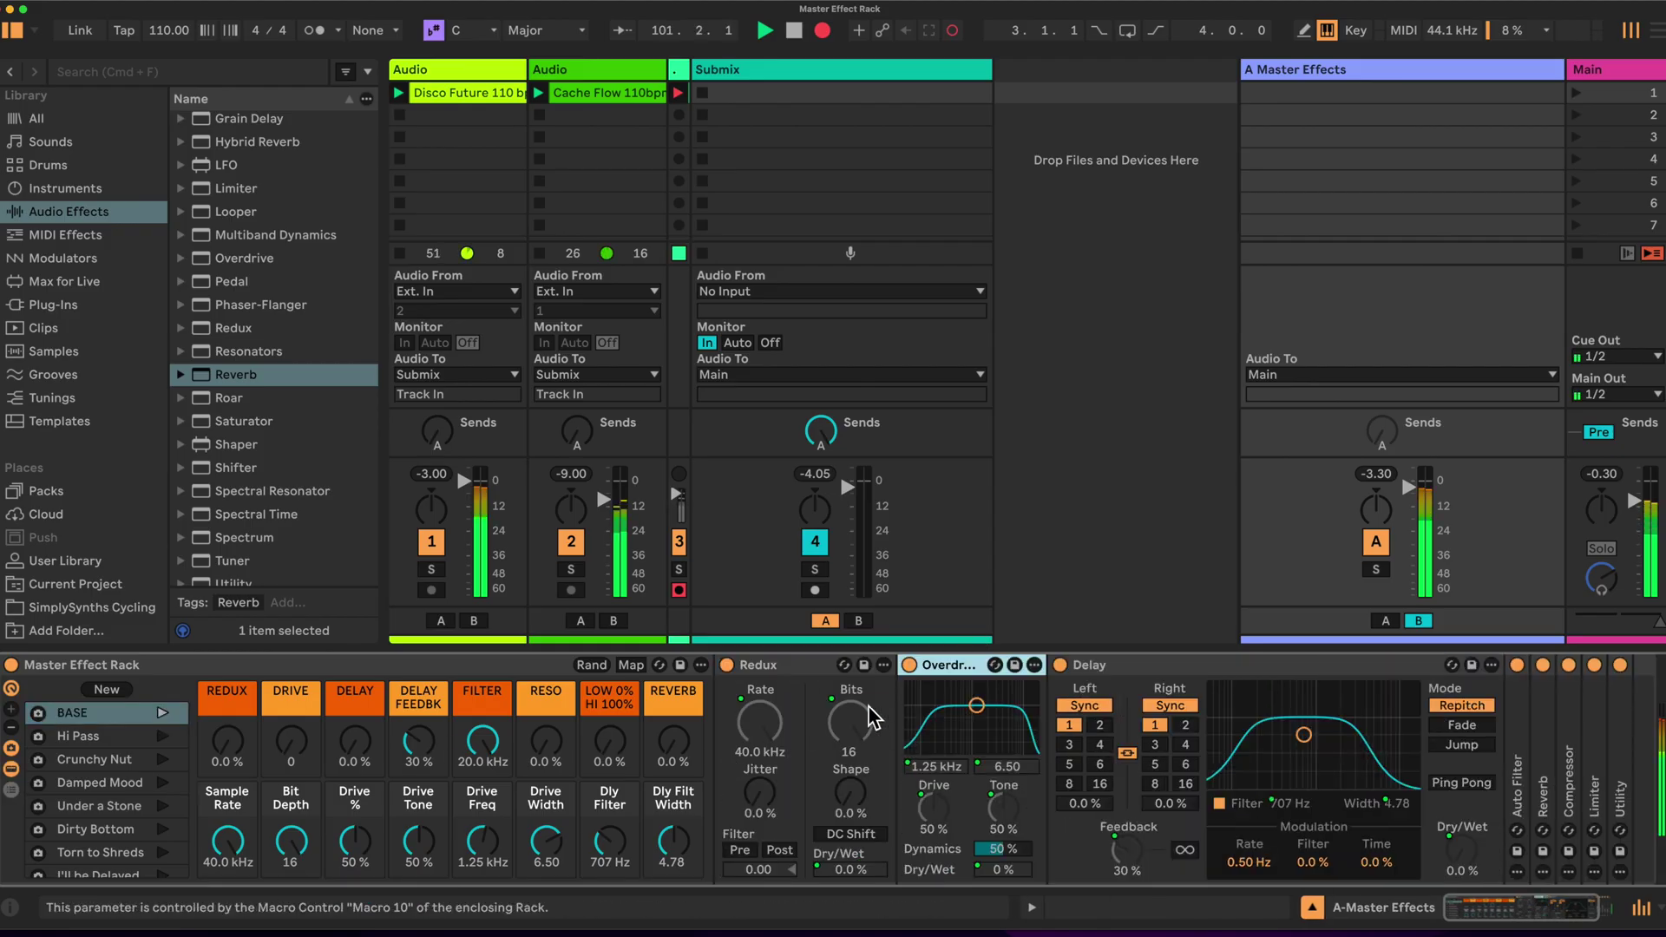
scroll(1162, 669, "right", 2)
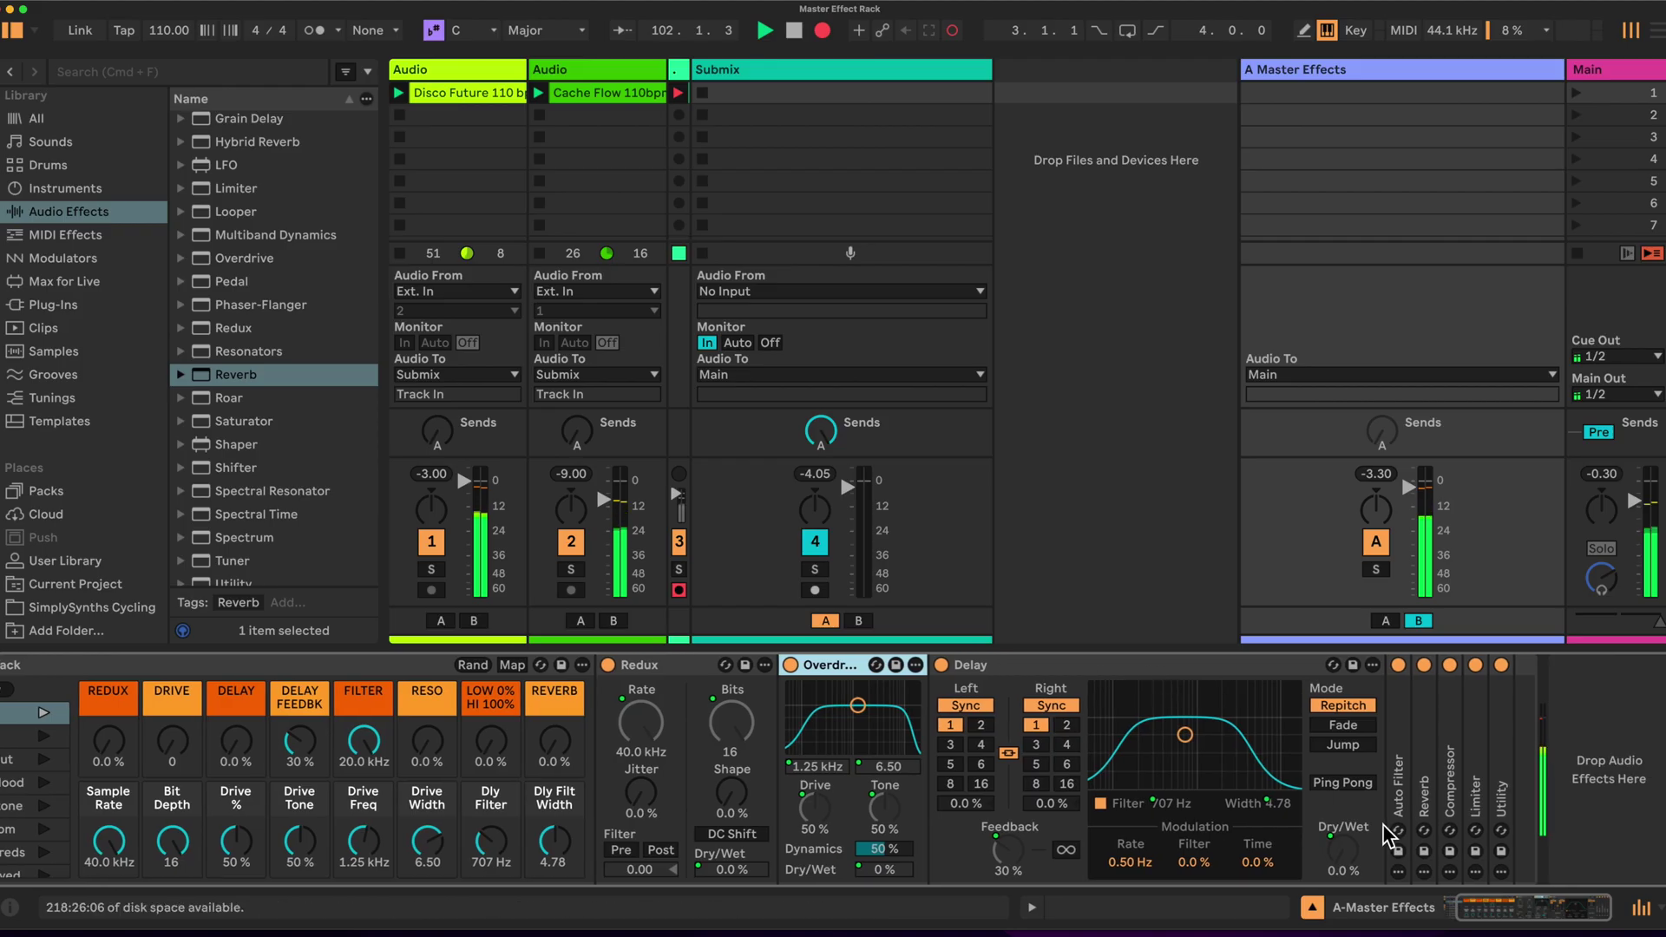
double_click(1392, 794)
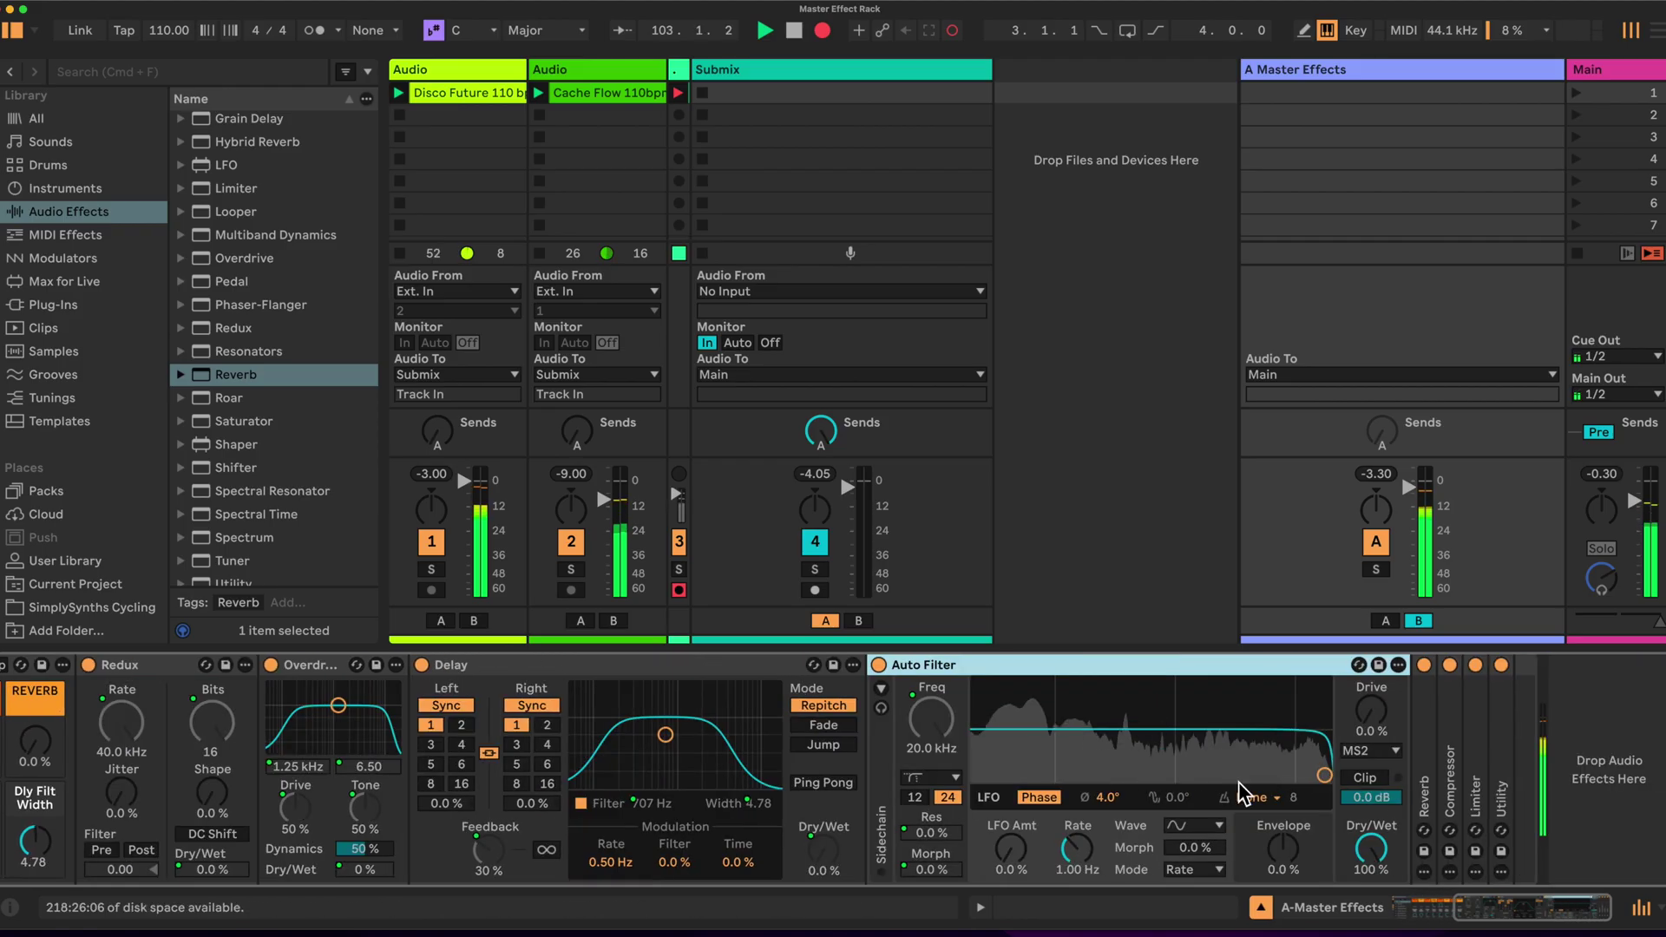
double_click(1427, 785)
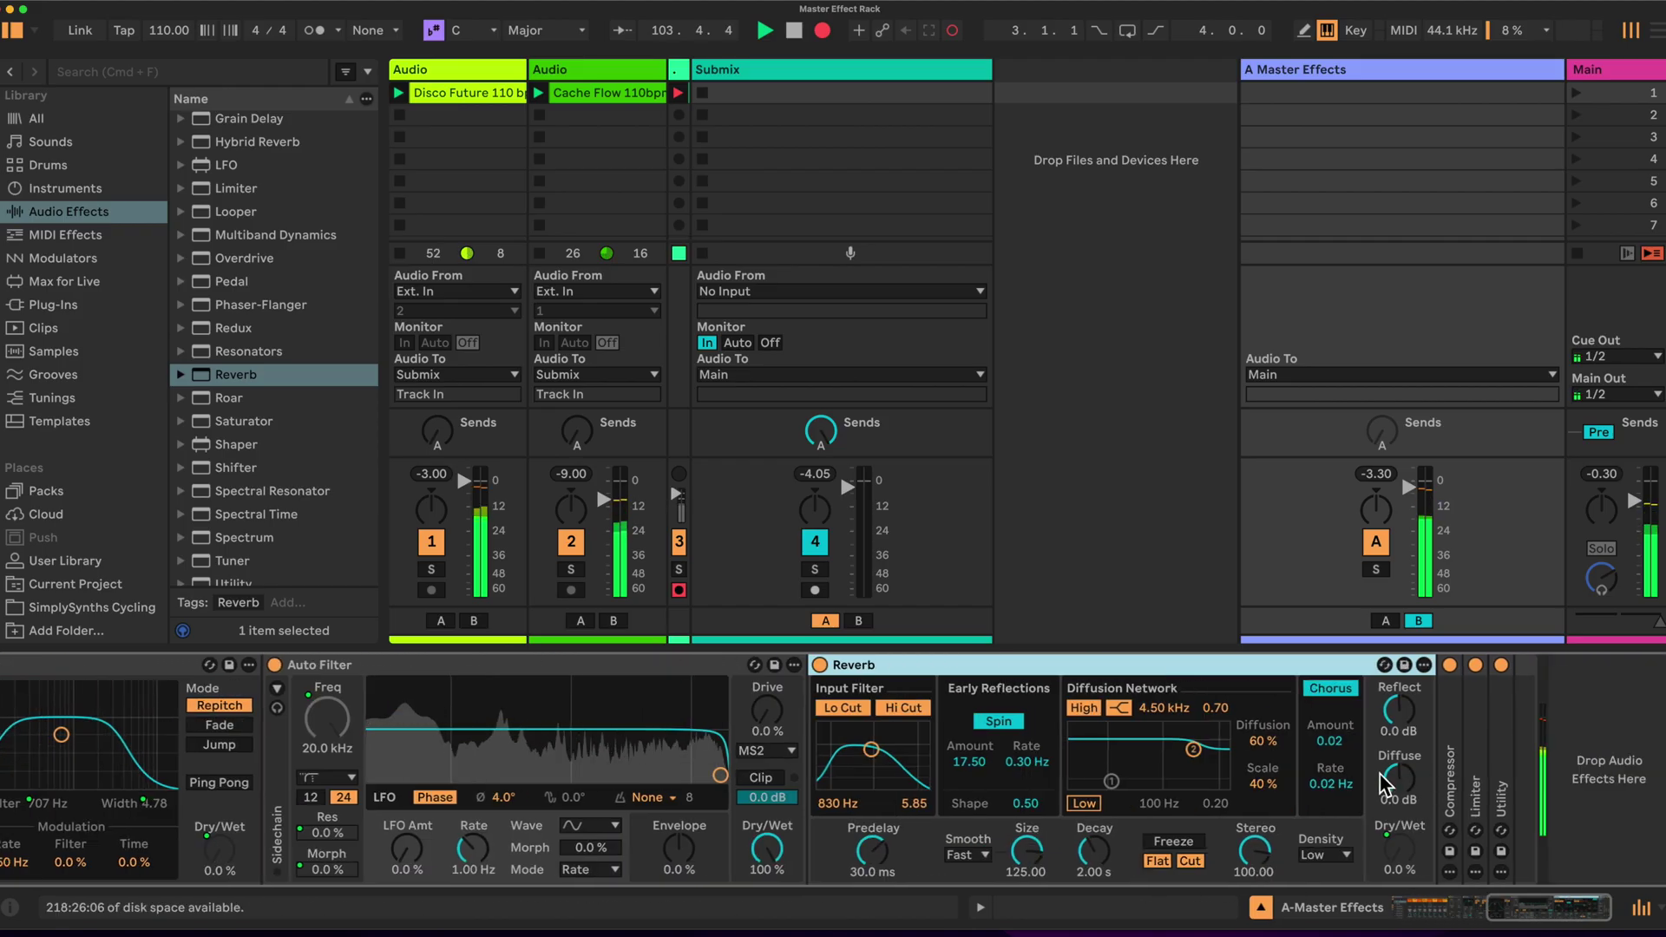
Unfold the Compressor, Limiter and Utility at the end of the rack's chain and return to the macros.
double_click(1450, 772)
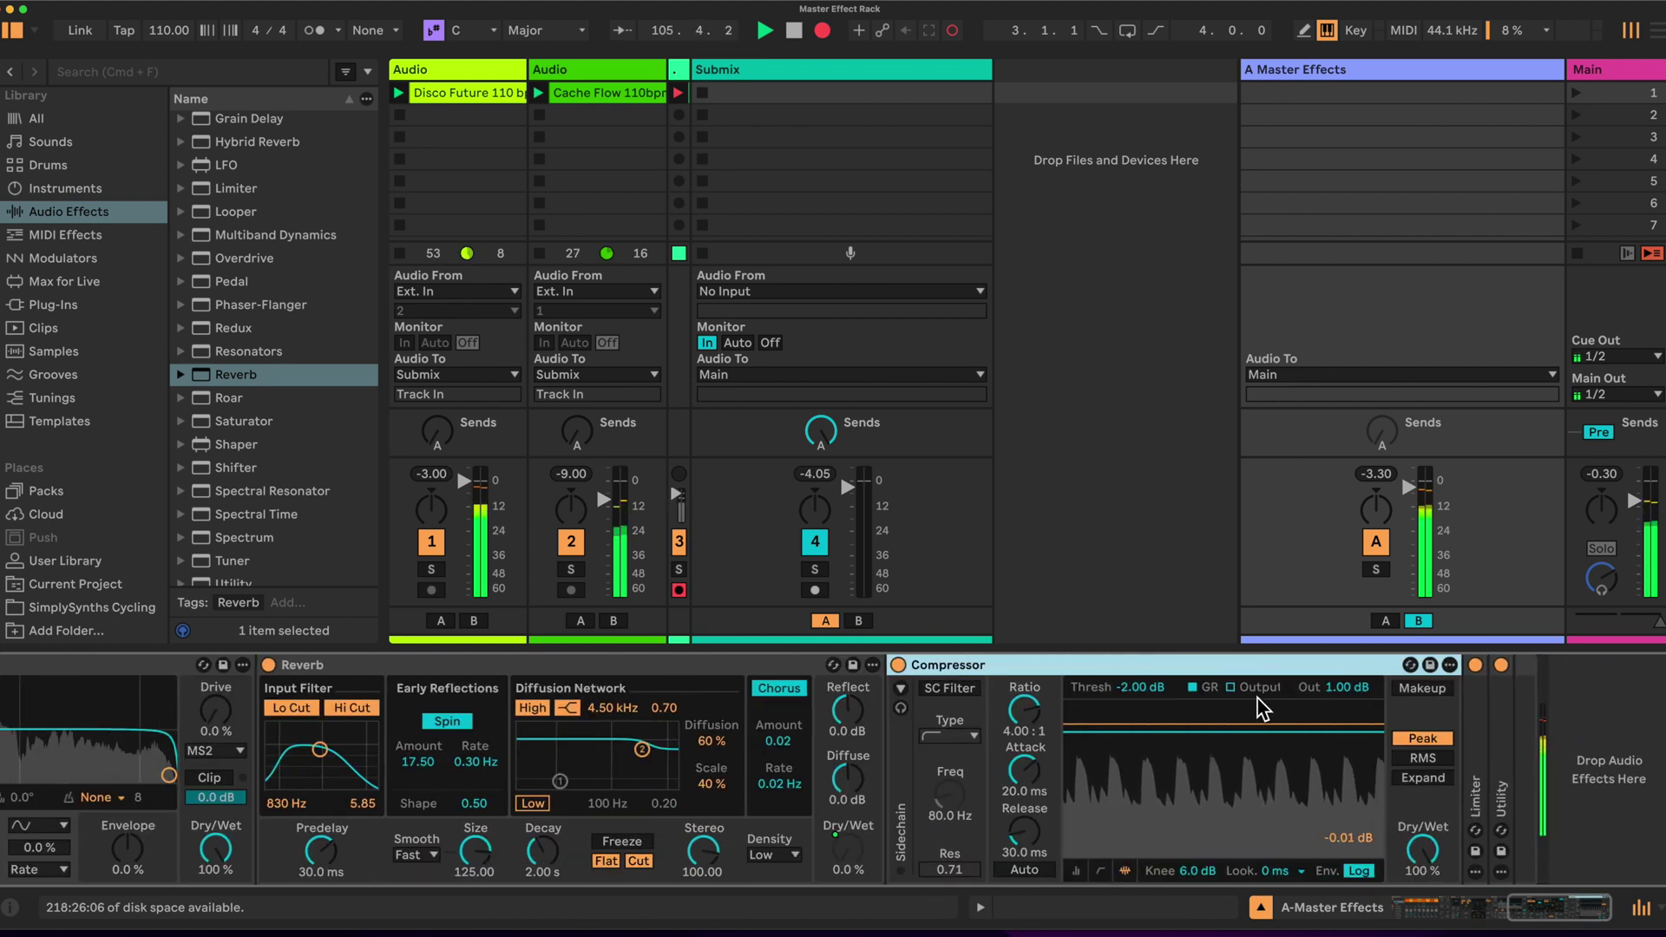
left_click(1473, 769)
double_click(1473, 768)
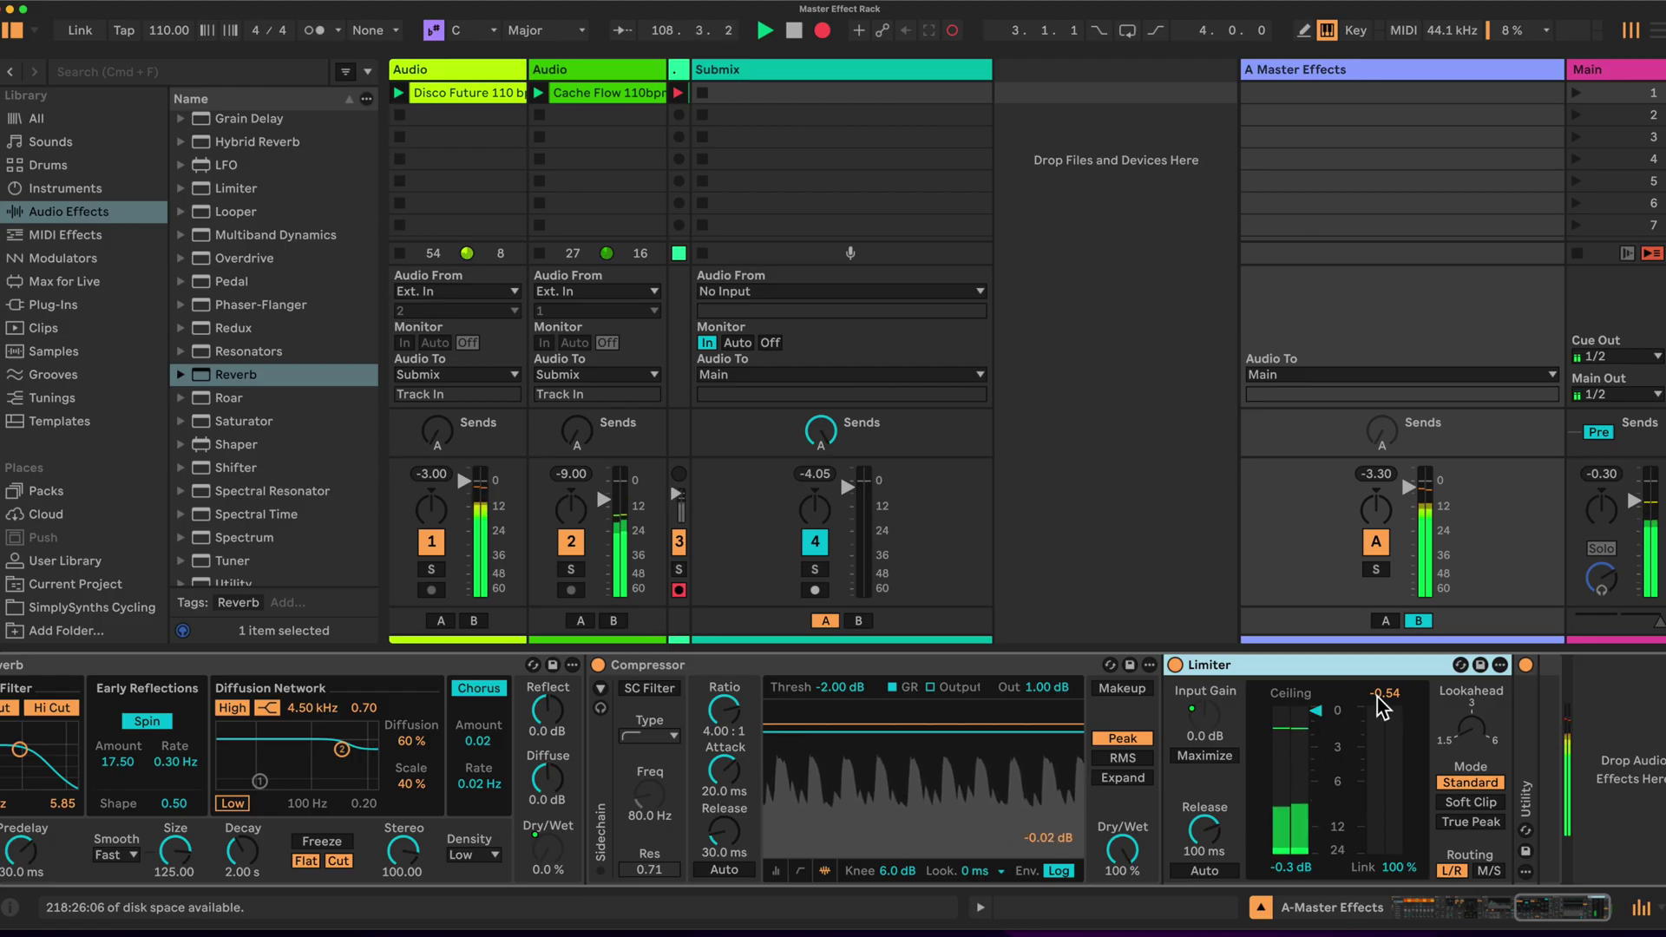
double_click(1528, 775)
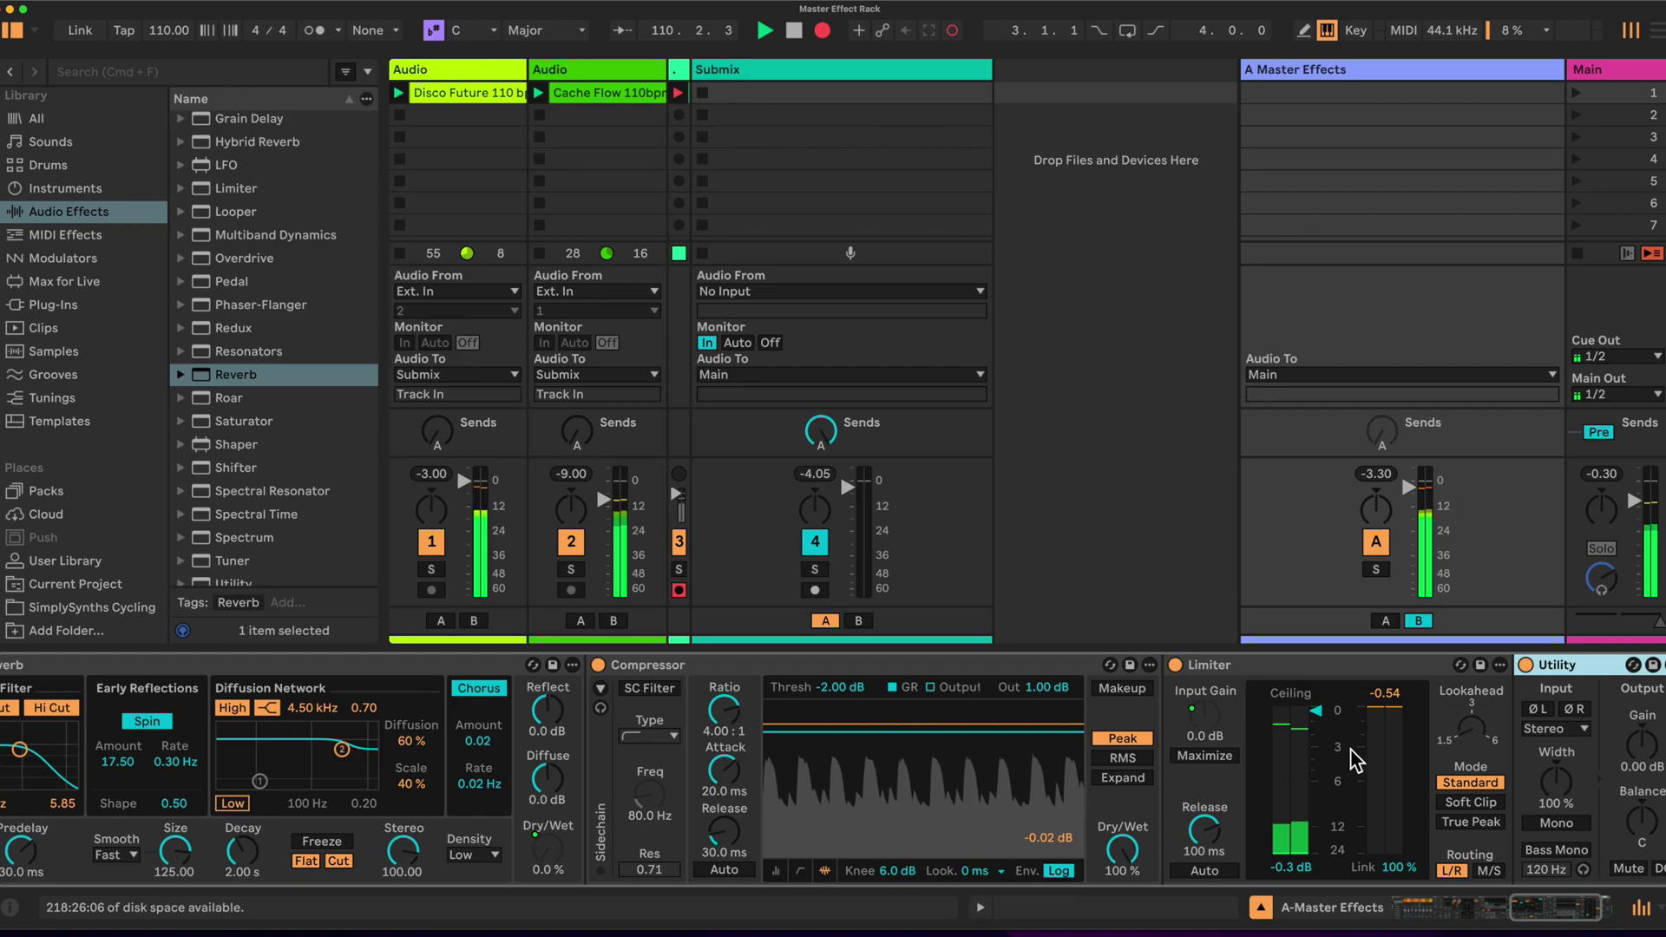
scroll(1359, 761, "left", 10)
scroll(1354, 760, "left", 15)
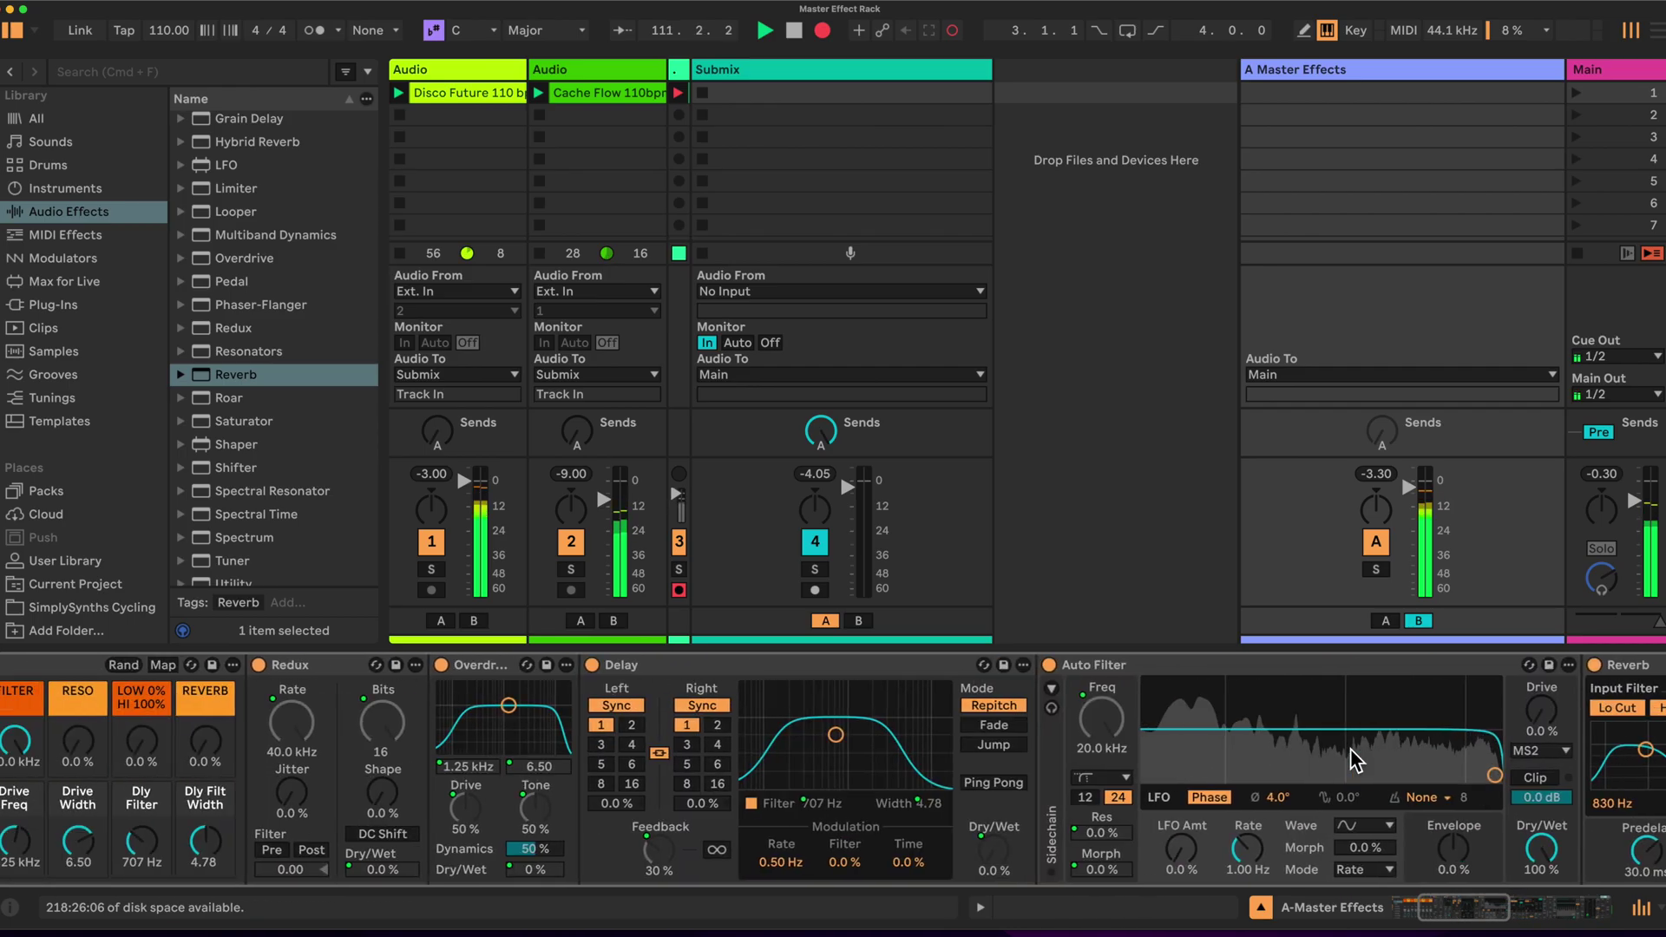
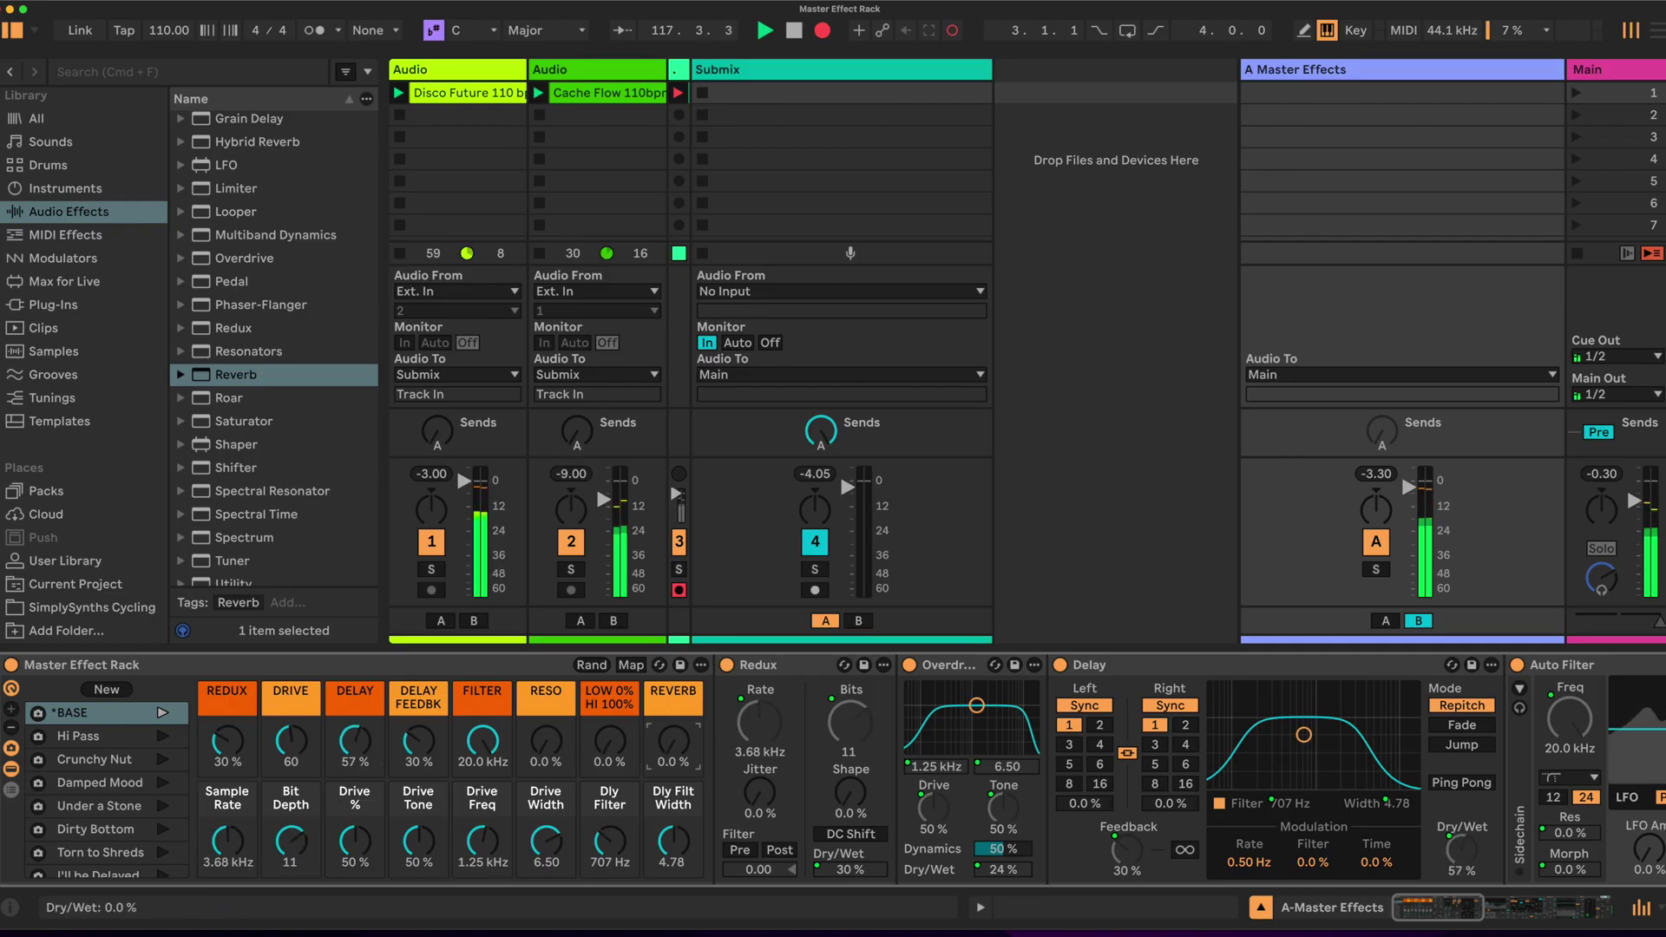
Set the macros to Redux 0 %, Drive 45, Delay 31 % and Reverb 0 %, and deactivate track 1.
left_click_drag(673, 740, 673, 738)
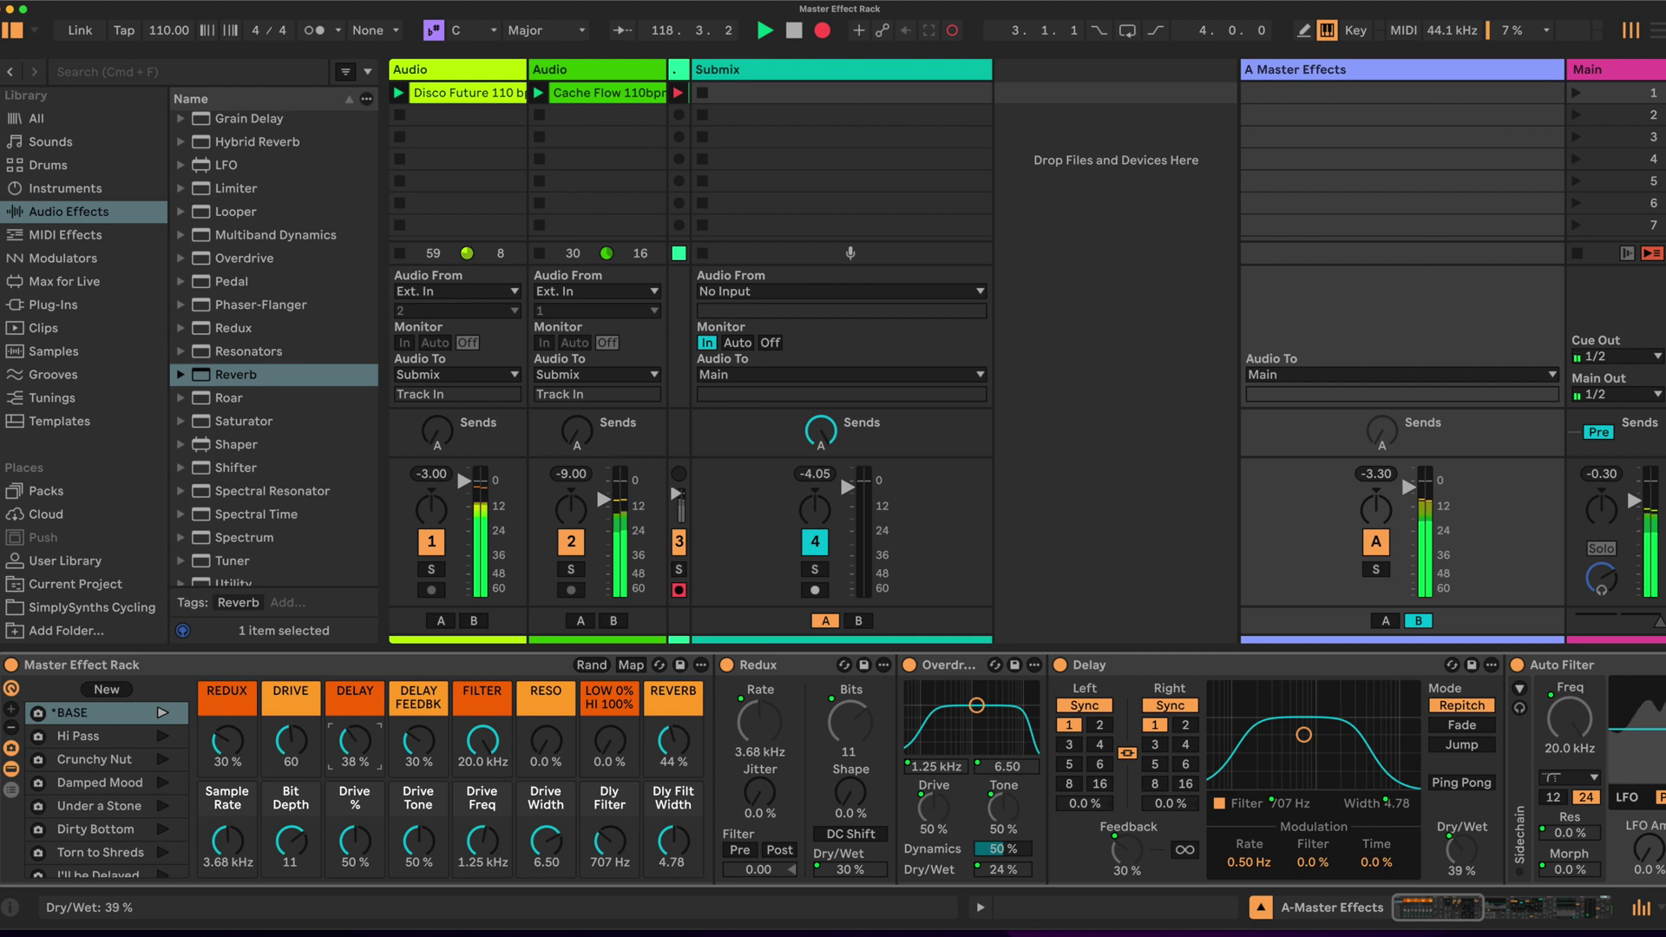
left_click_drag(681, 742, 681, 799)
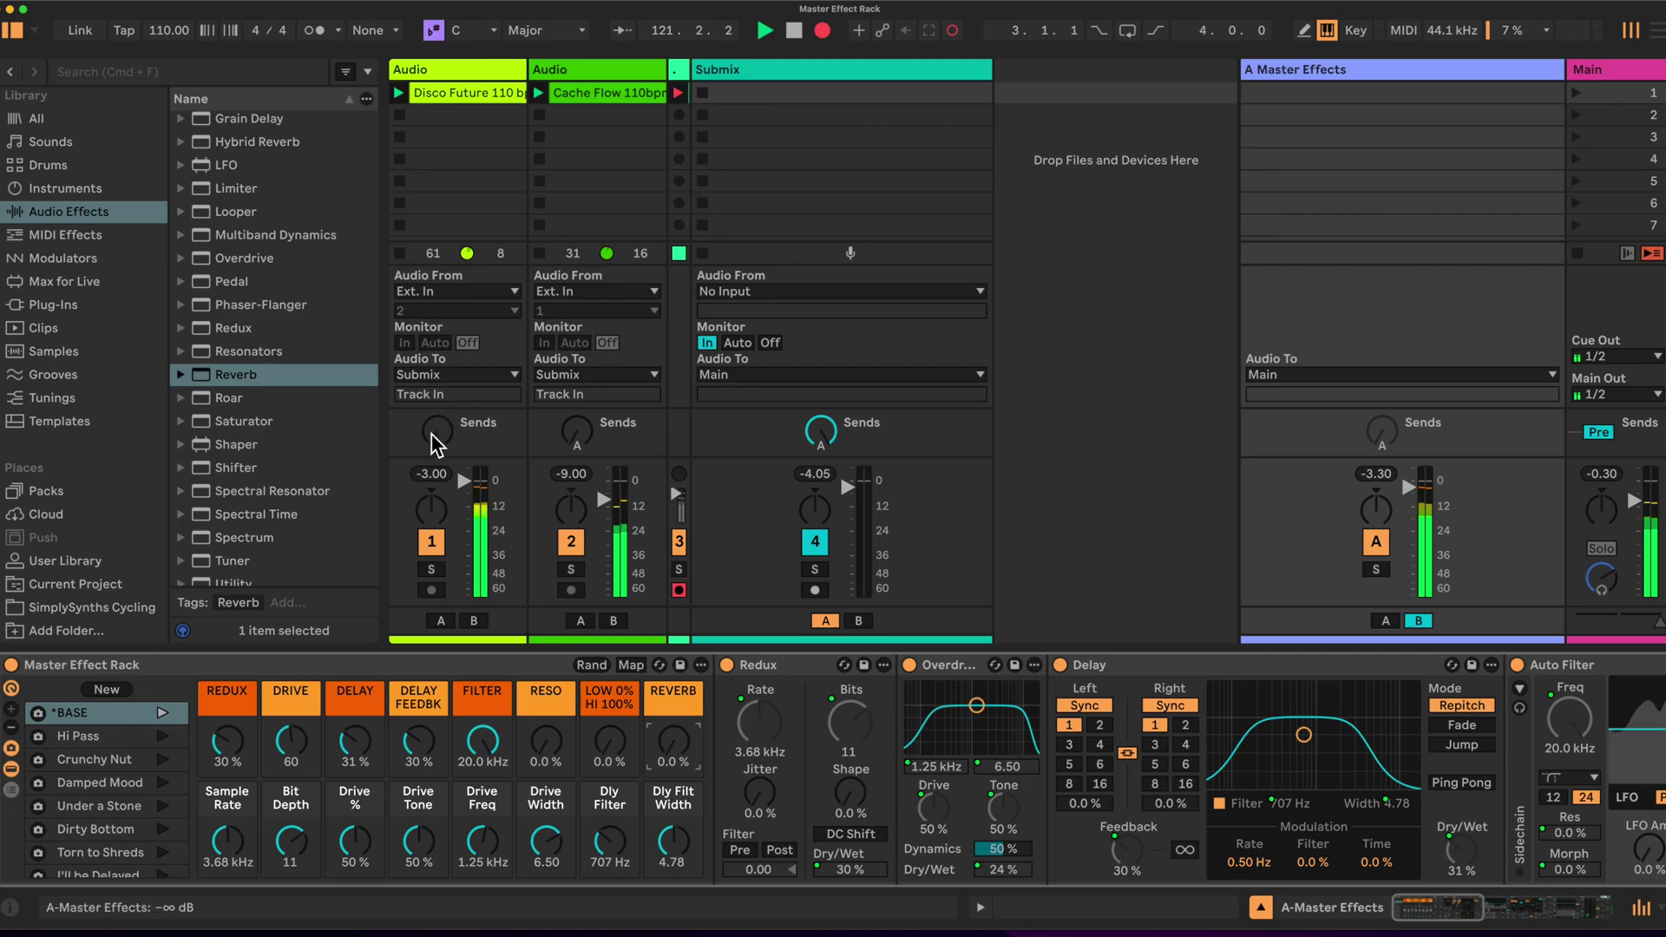
left_click(431, 541)
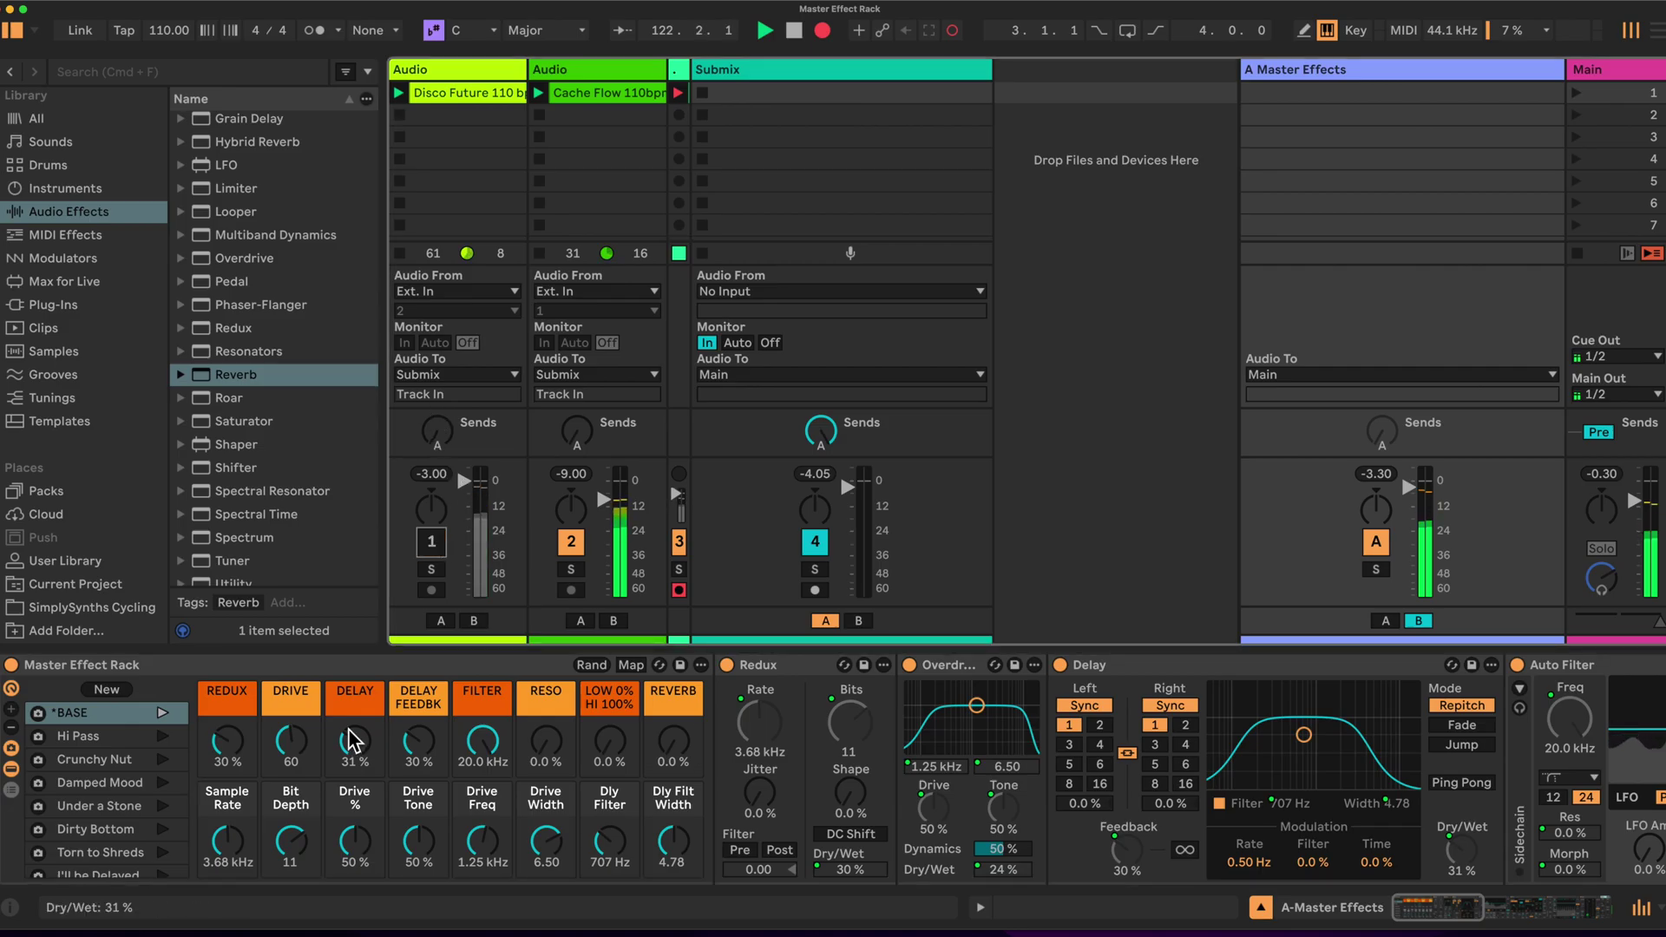
left_click_drag(228, 740, 228, 785)
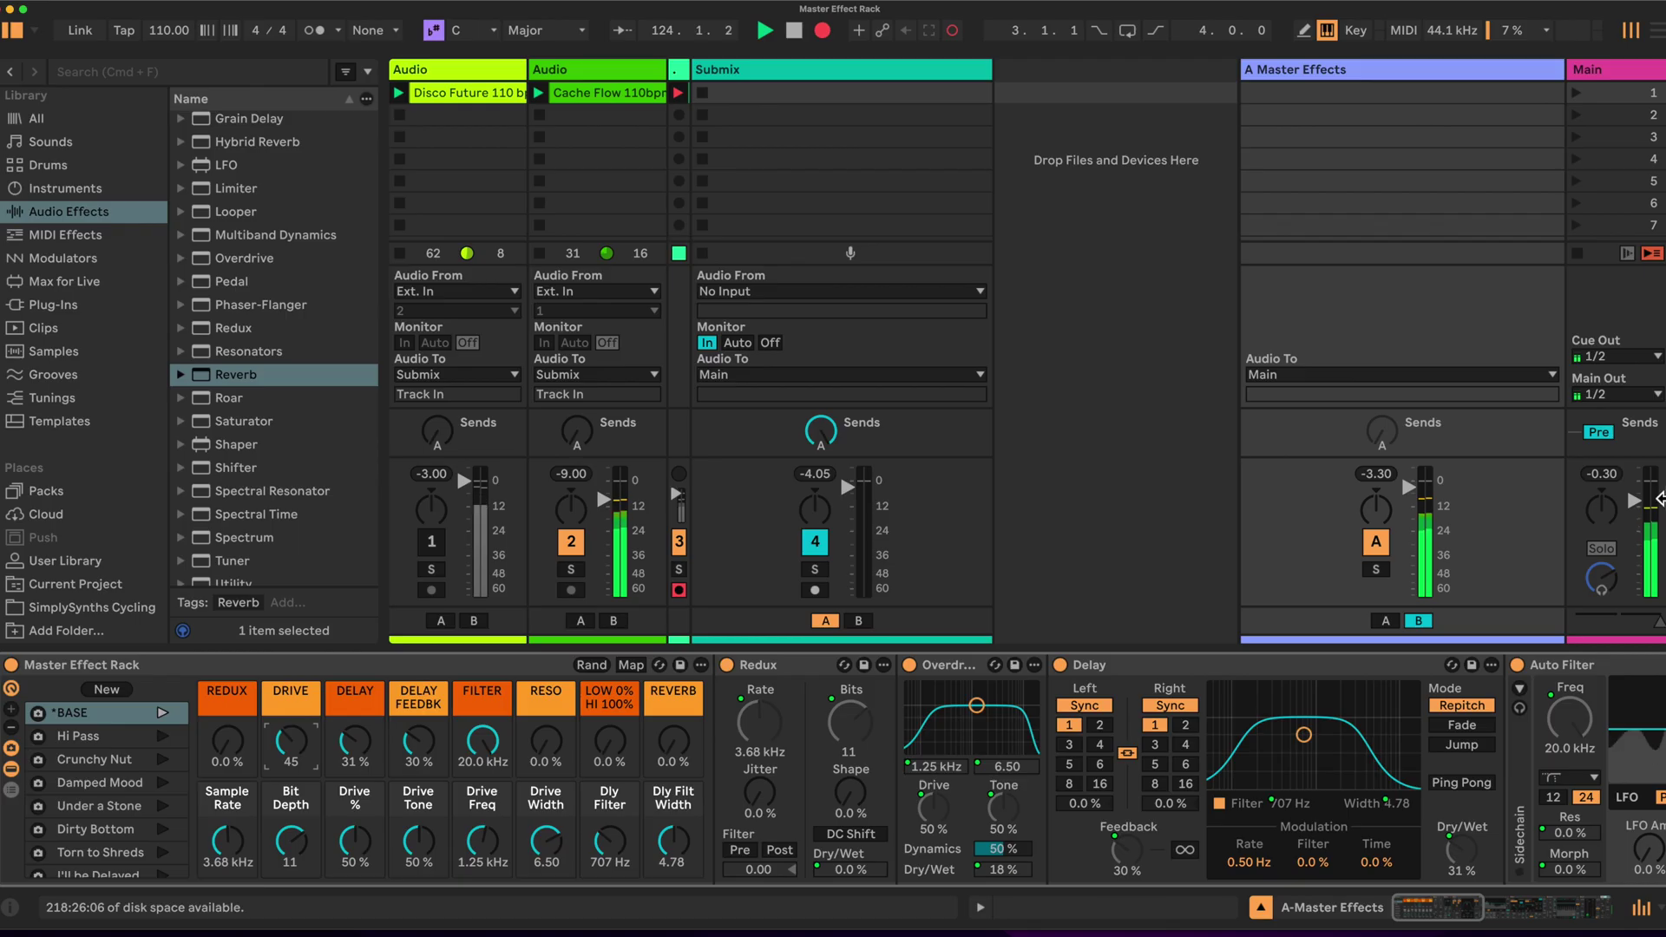
Raise the Main track's volume to about 0.3 dB.
left_click(1652, 498)
left_click_drag(1632, 486, 1633, 479)
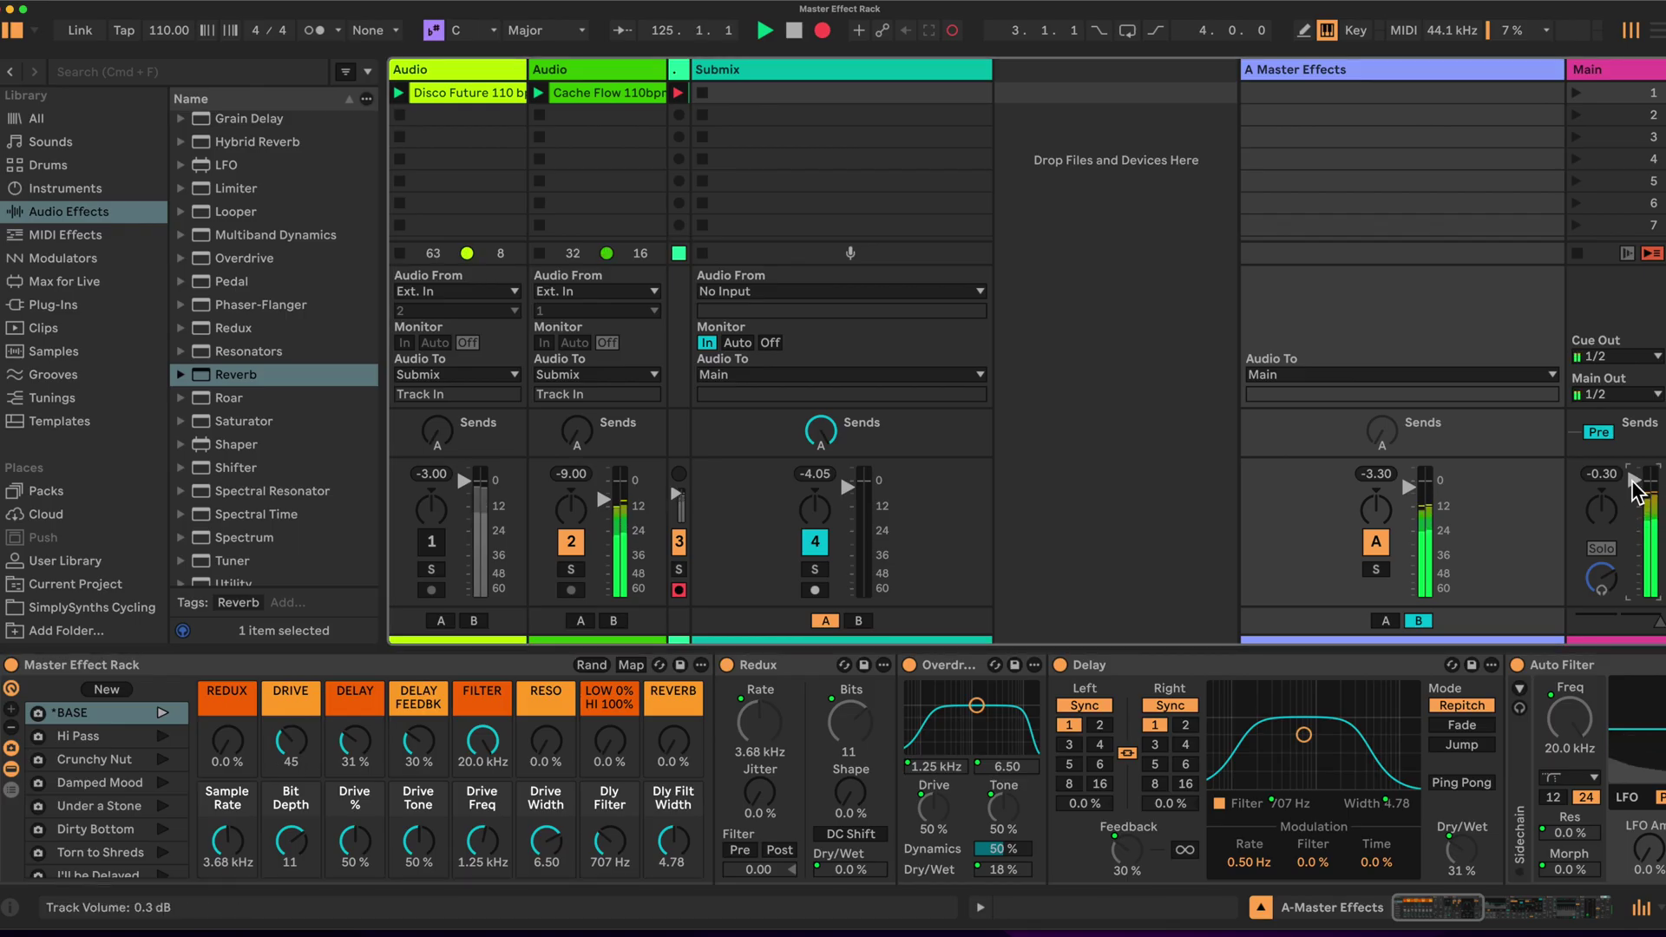
Set the macros to Redux 46 %, Sample Rate 1.58 kHz and Bit Depth 15, and zero Drive and Delay.
left_click(227, 745)
left_click_drag(228, 744, 227, 718)
left_click_drag(228, 840, 290, 824)
left_click_drag(371, 722, 371, 776)
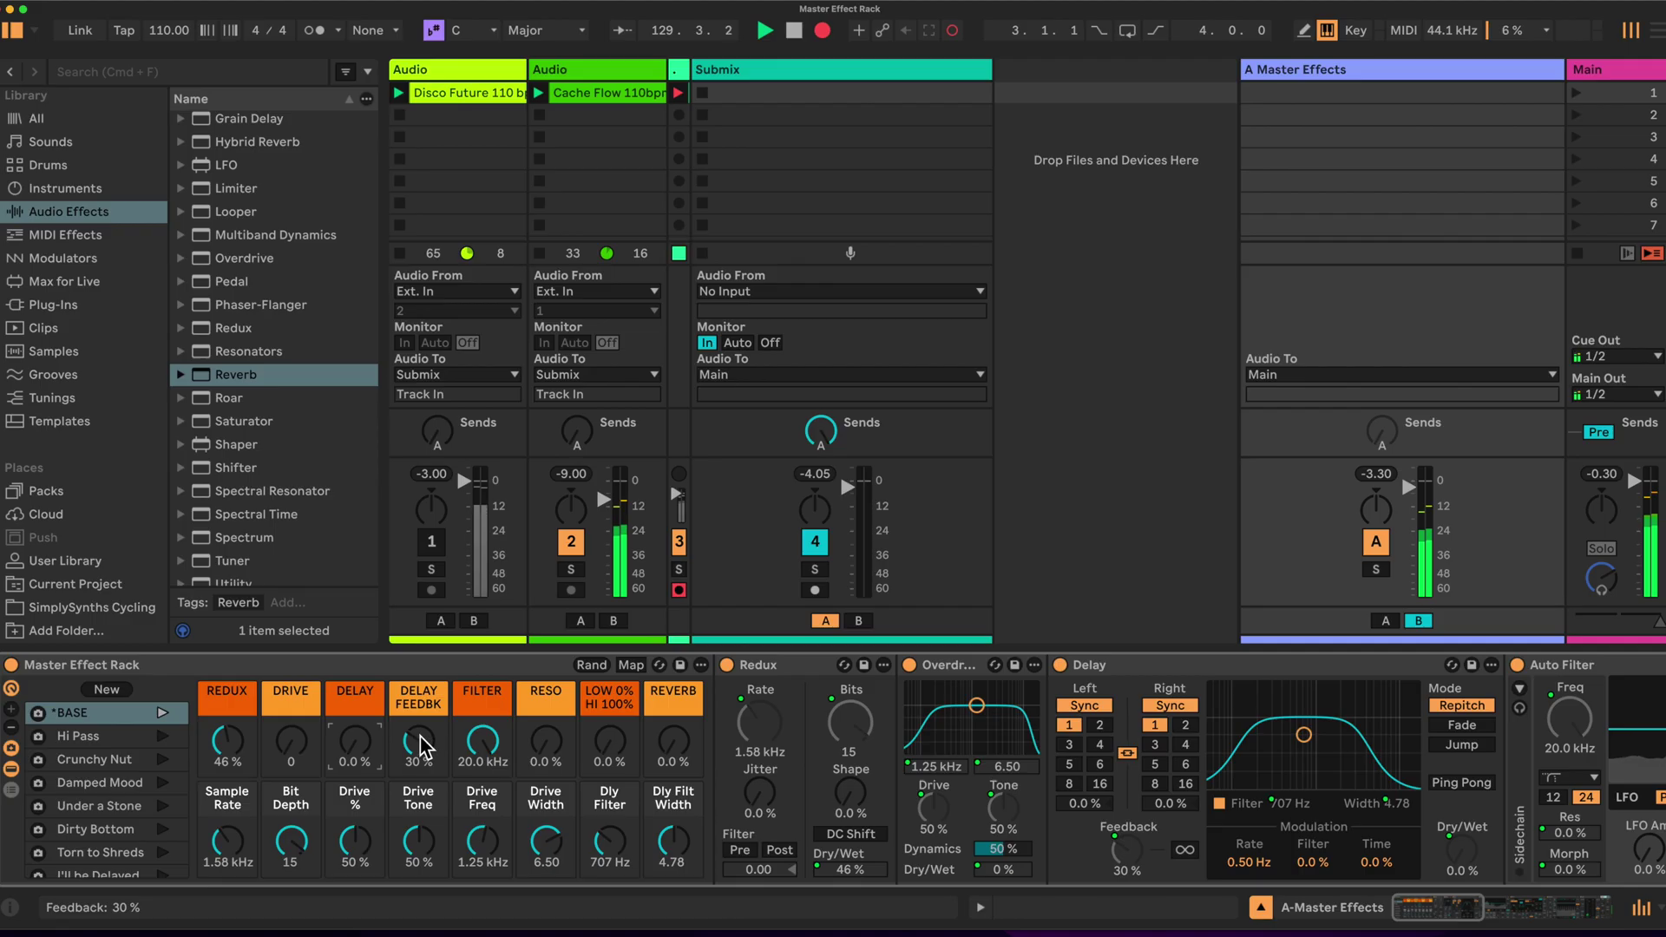
Set Redux, Sample Rate and Bit Depth to 71 %, 514 Hz and 9, restore 0.8 %, 40.0 kHz and 16, and raise Drive to 101.
left_click_drag(227, 840, 228, 867)
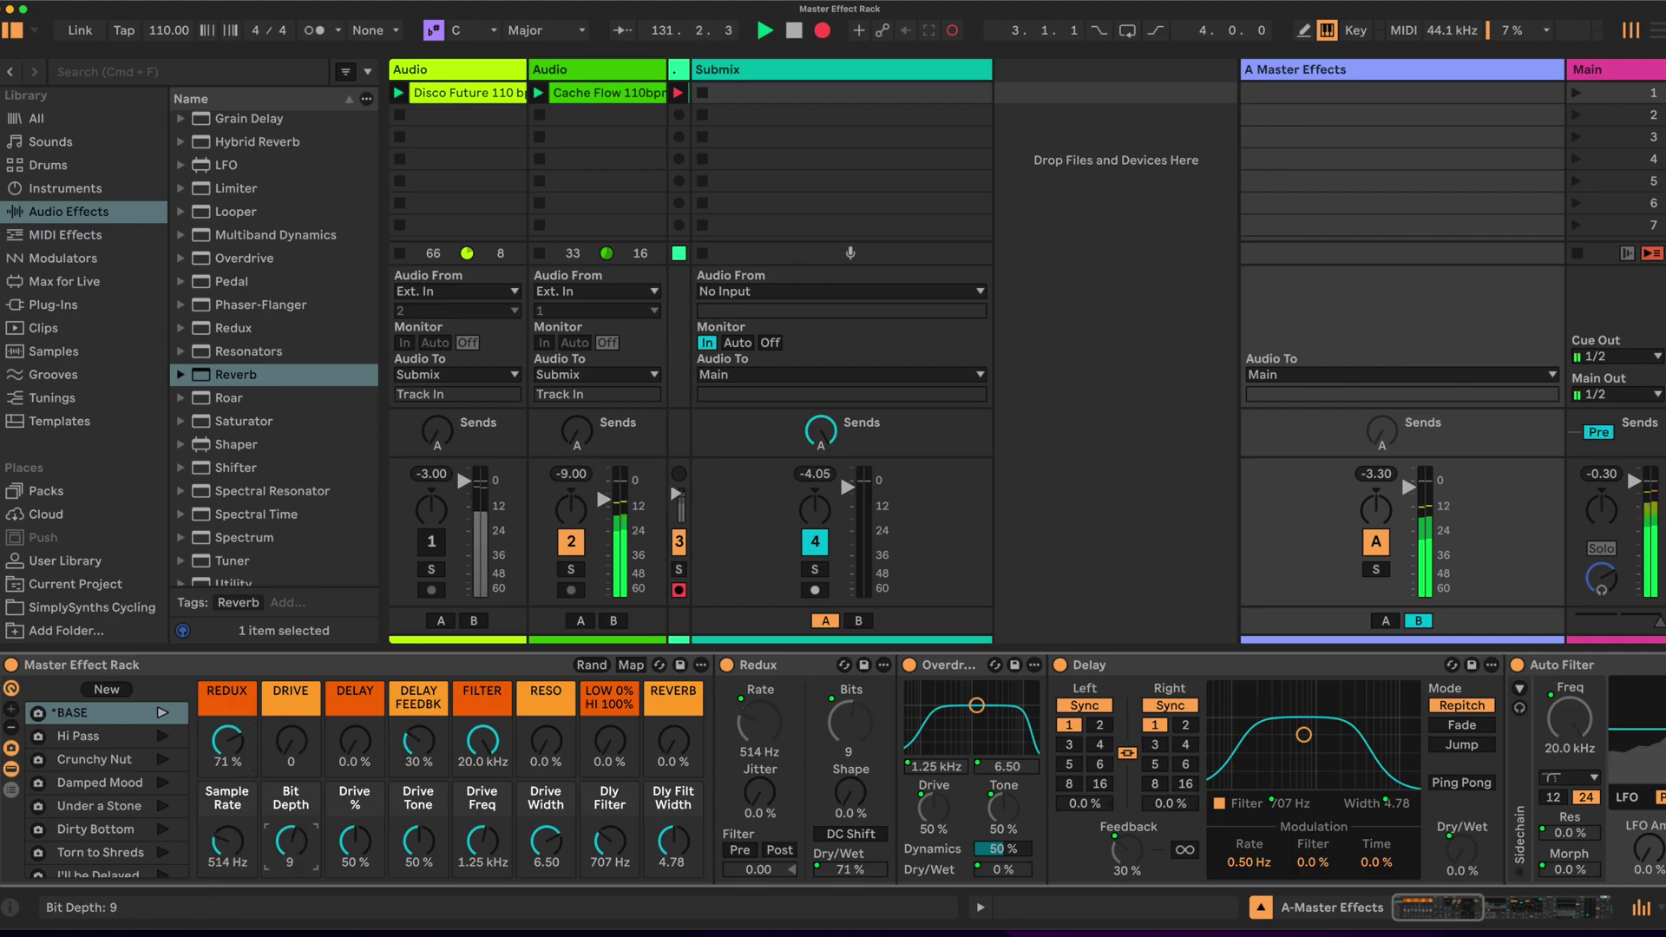
left_click_drag(291, 840, 227, 802)
left_click_drag(227, 740, 227, 769)
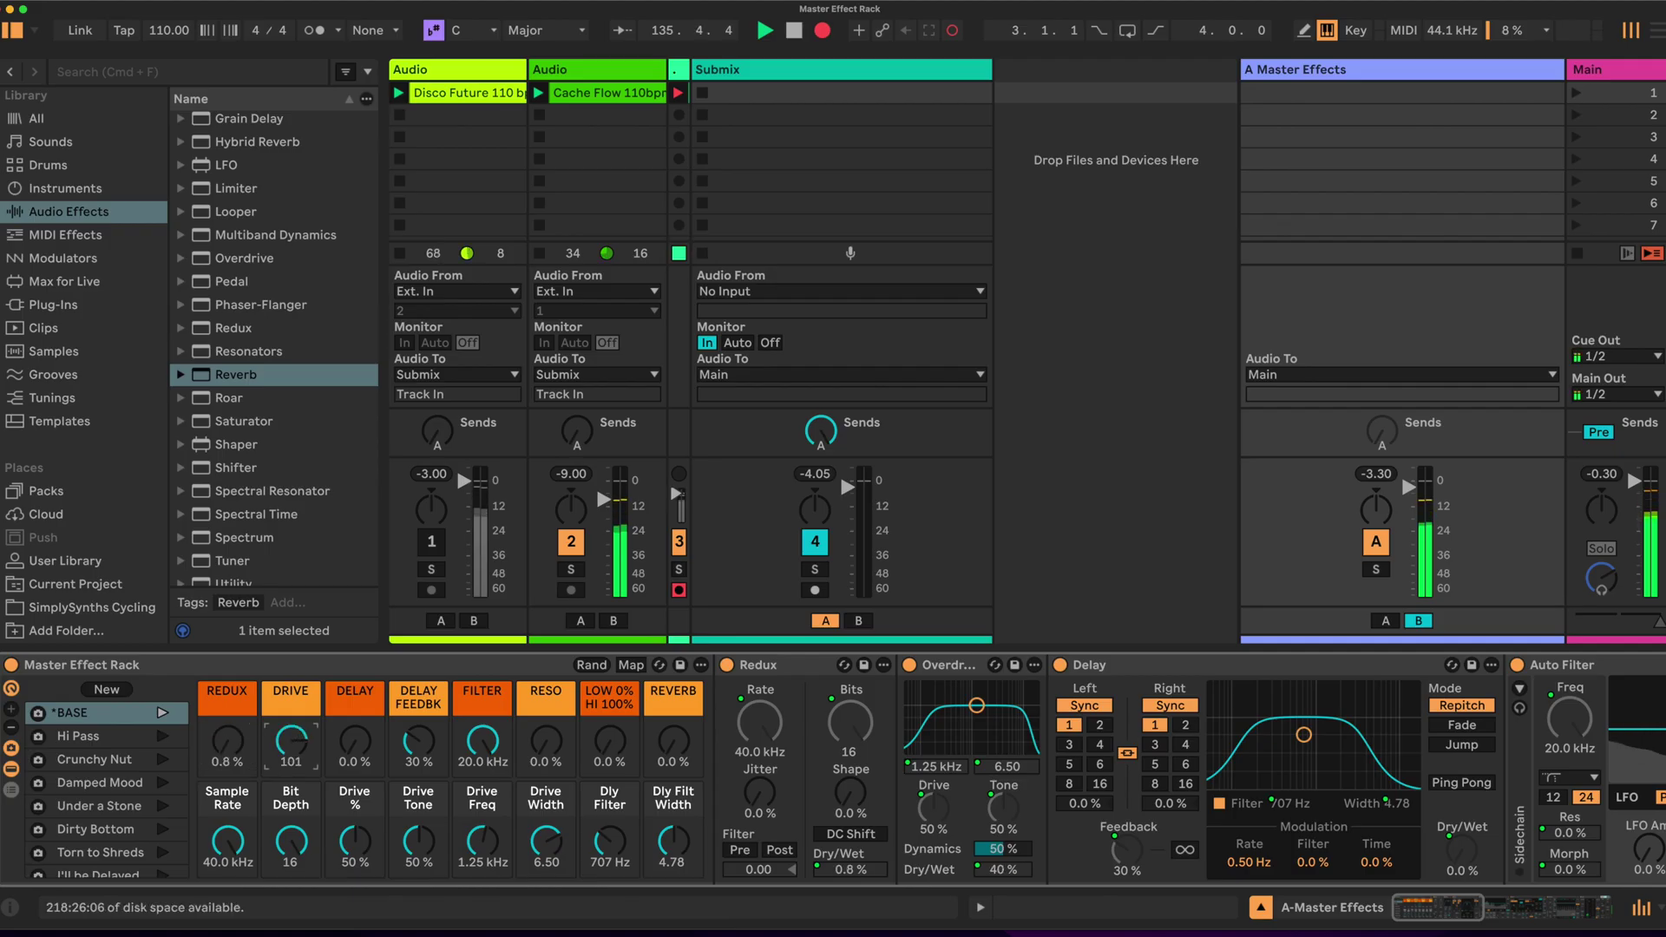
Fold Redux, shape the overdrive with Drive % 64, Drive Tone 52 %, Drive Freq 2.08 kHz and Drive Width 2.11, and return Drive to 0.
double_click(781, 664)
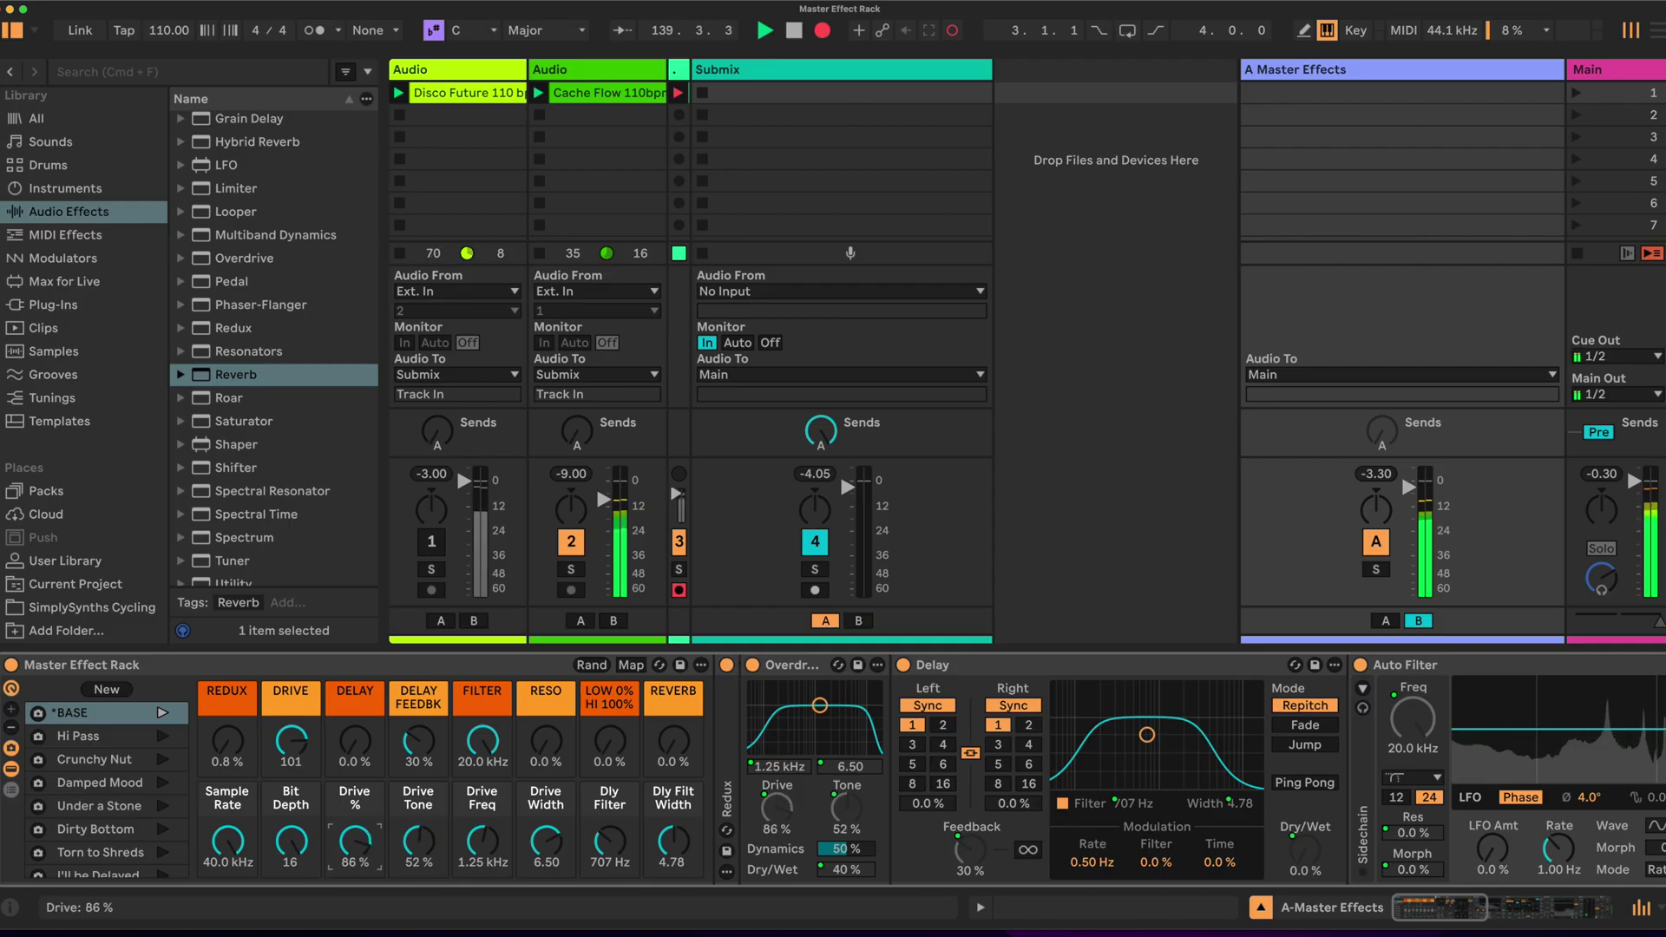
left_click_drag(354, 840, 354, 842)
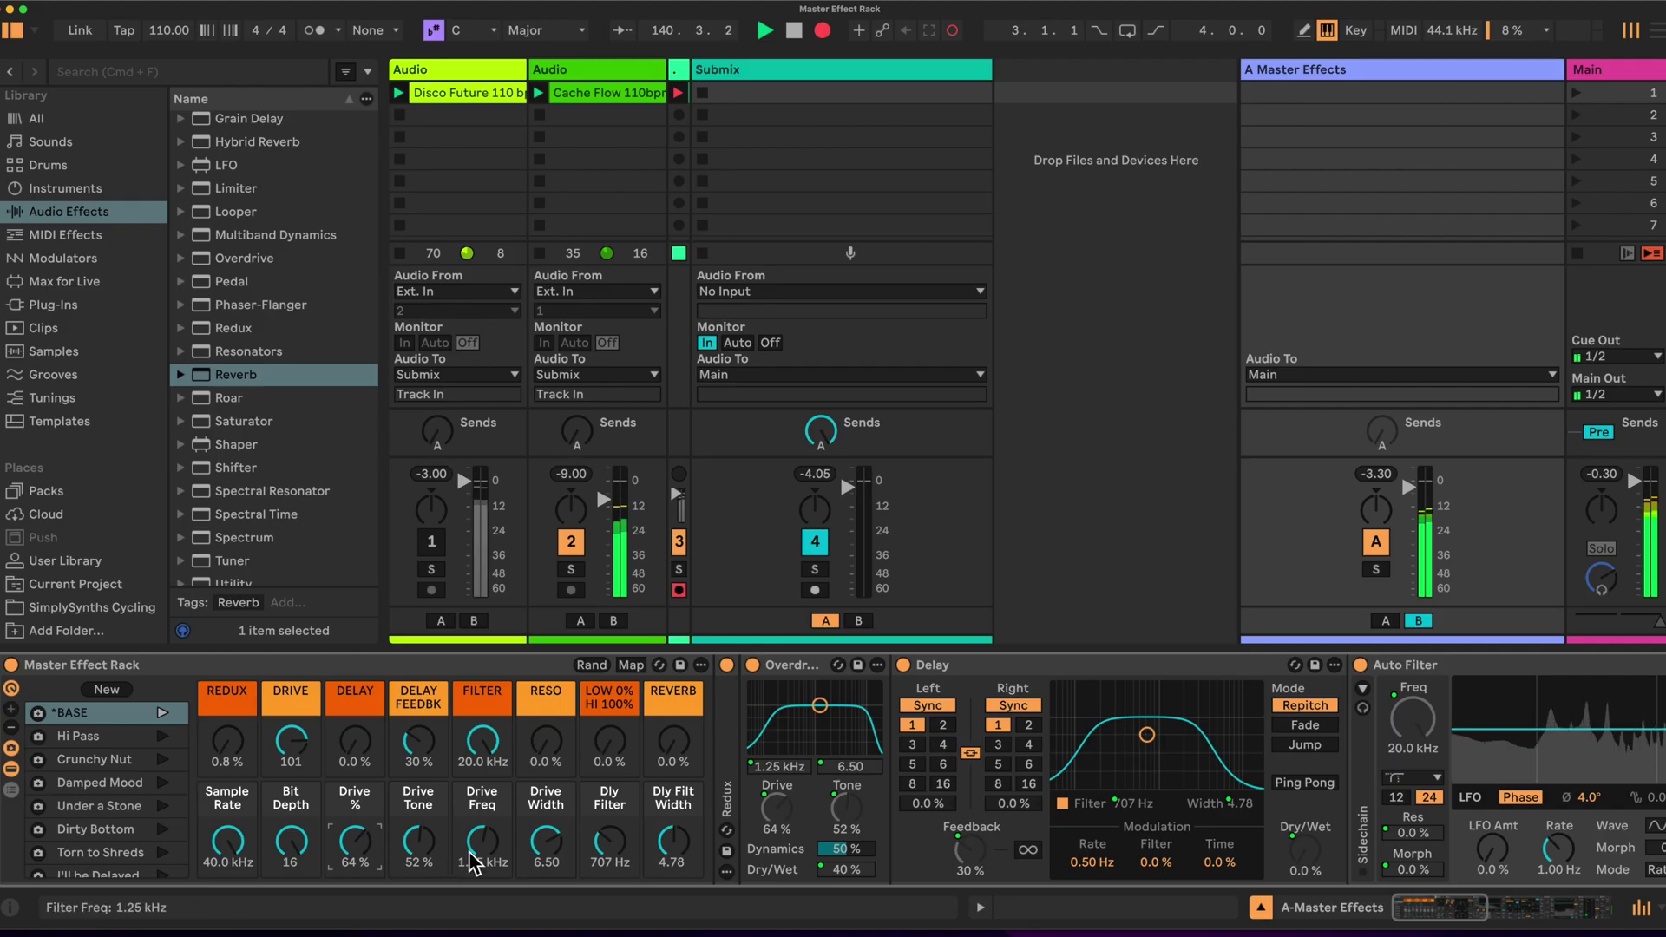
left_click_drag(493, 849, 492, 890)
left_click_drag(546, 840, 546, 911)
left_click_drag(483, 839, 545, 811)
left_click_drag(306, 744, 308, 781)
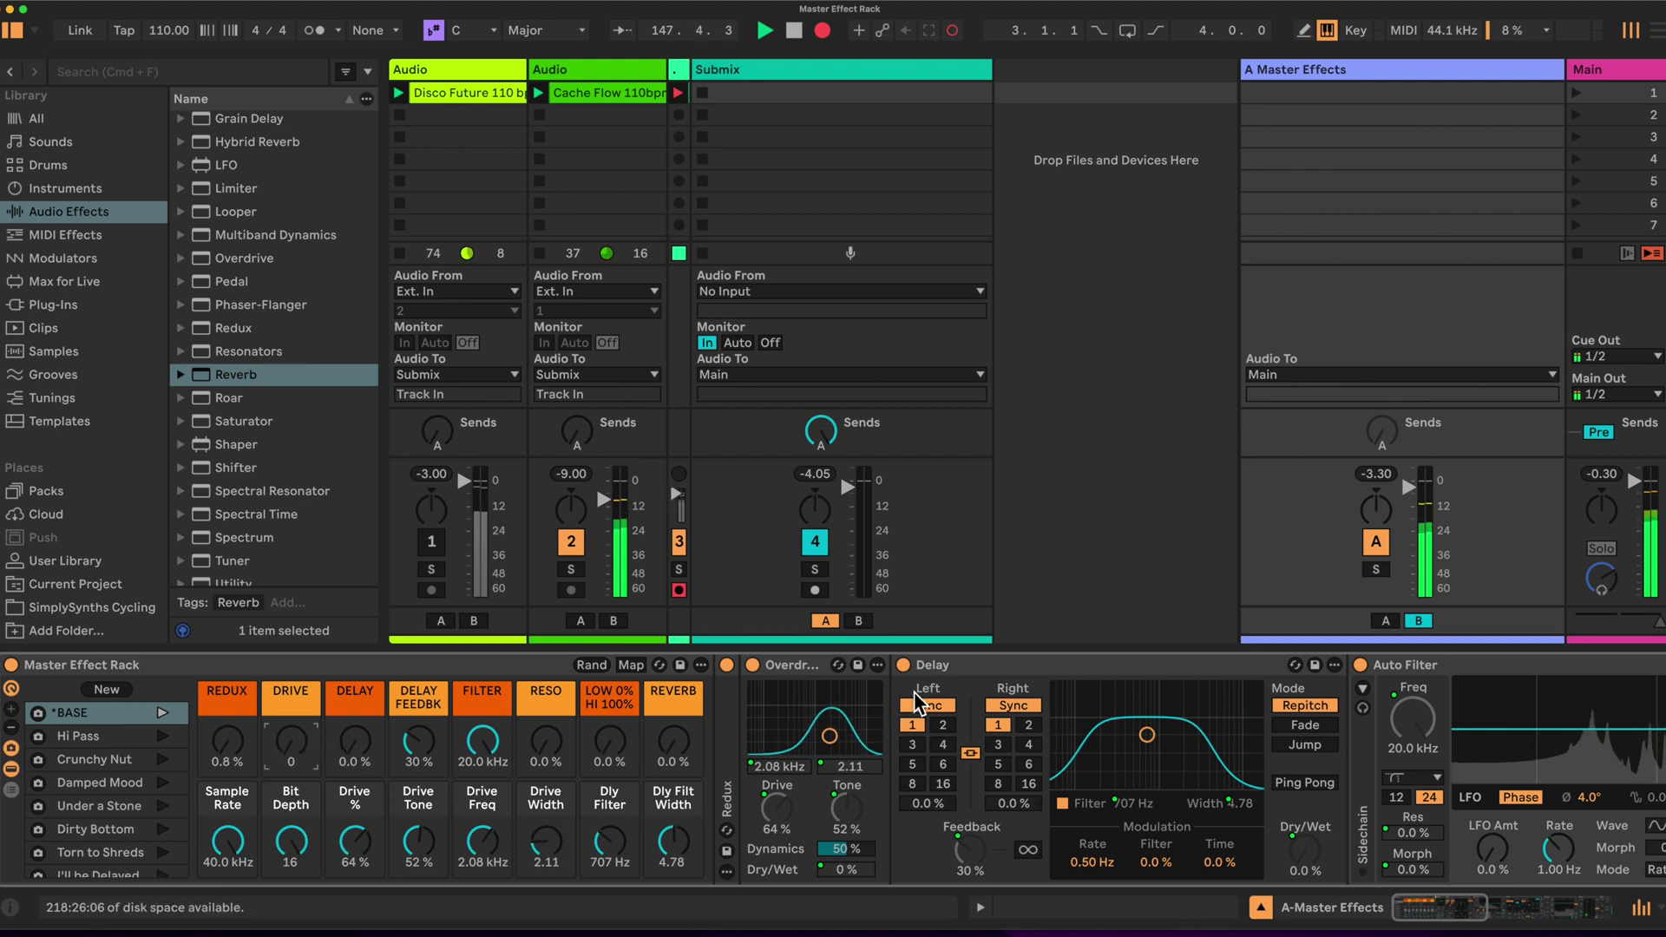
Fold Overdrive and set the macros to Delay 81 %, Delay Feedback 80 %, Dly Filter 979 Hz and Dly Filt Width 1.37.
double_click(998, 670)
double_click(798, 666)
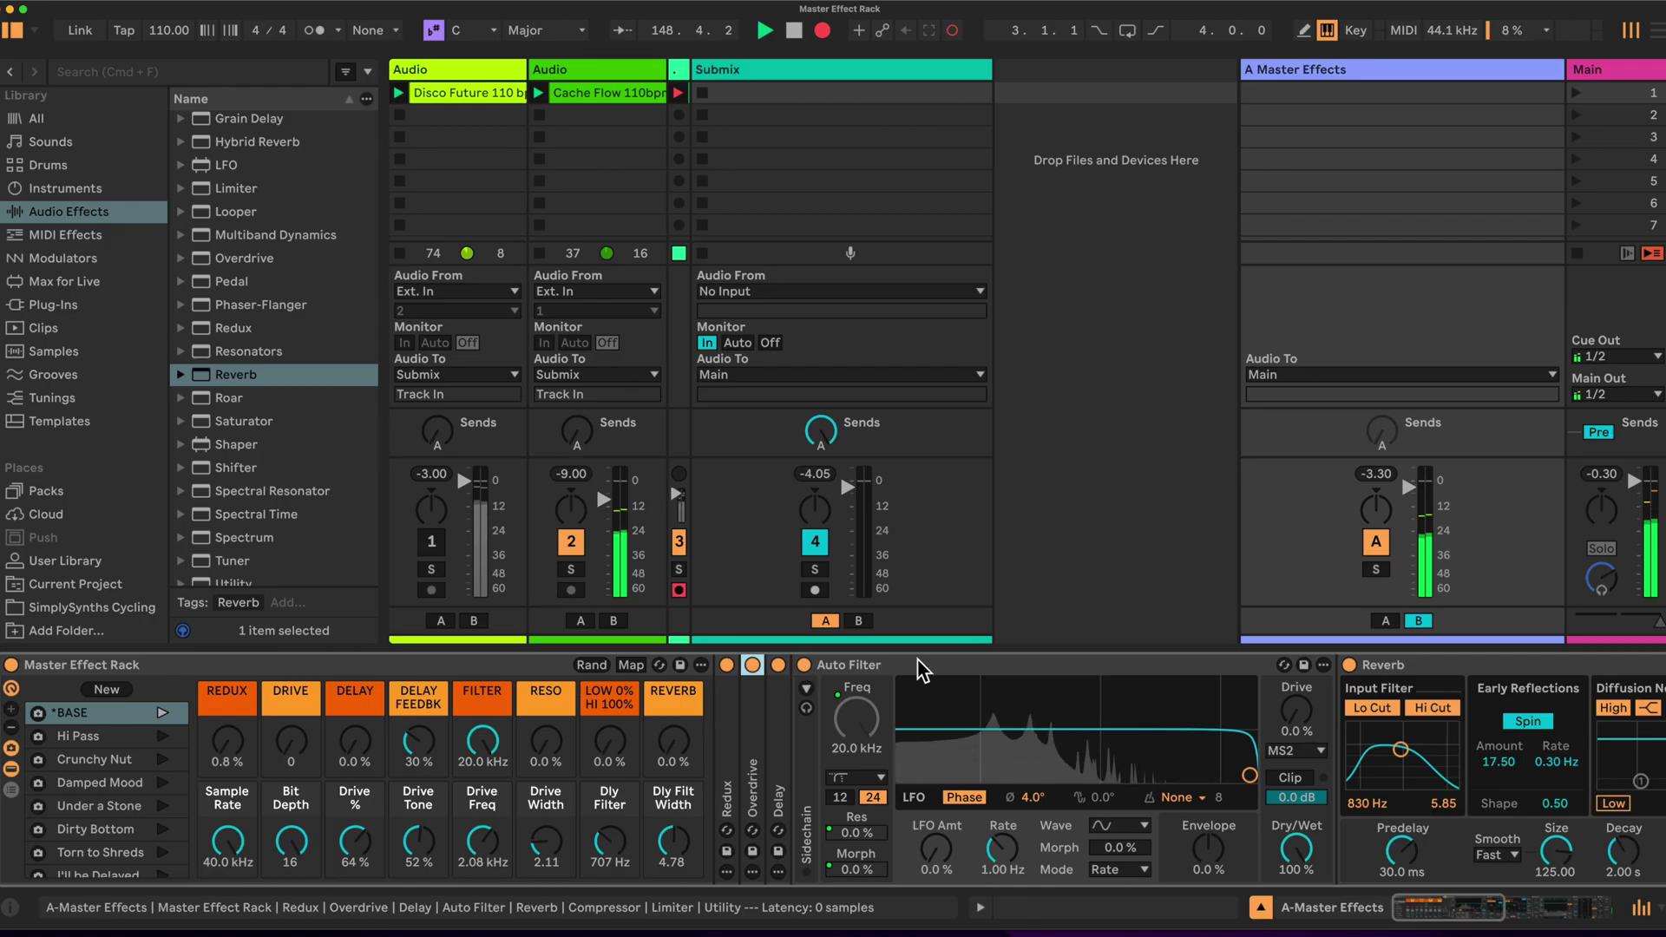
double_click(784, 726)
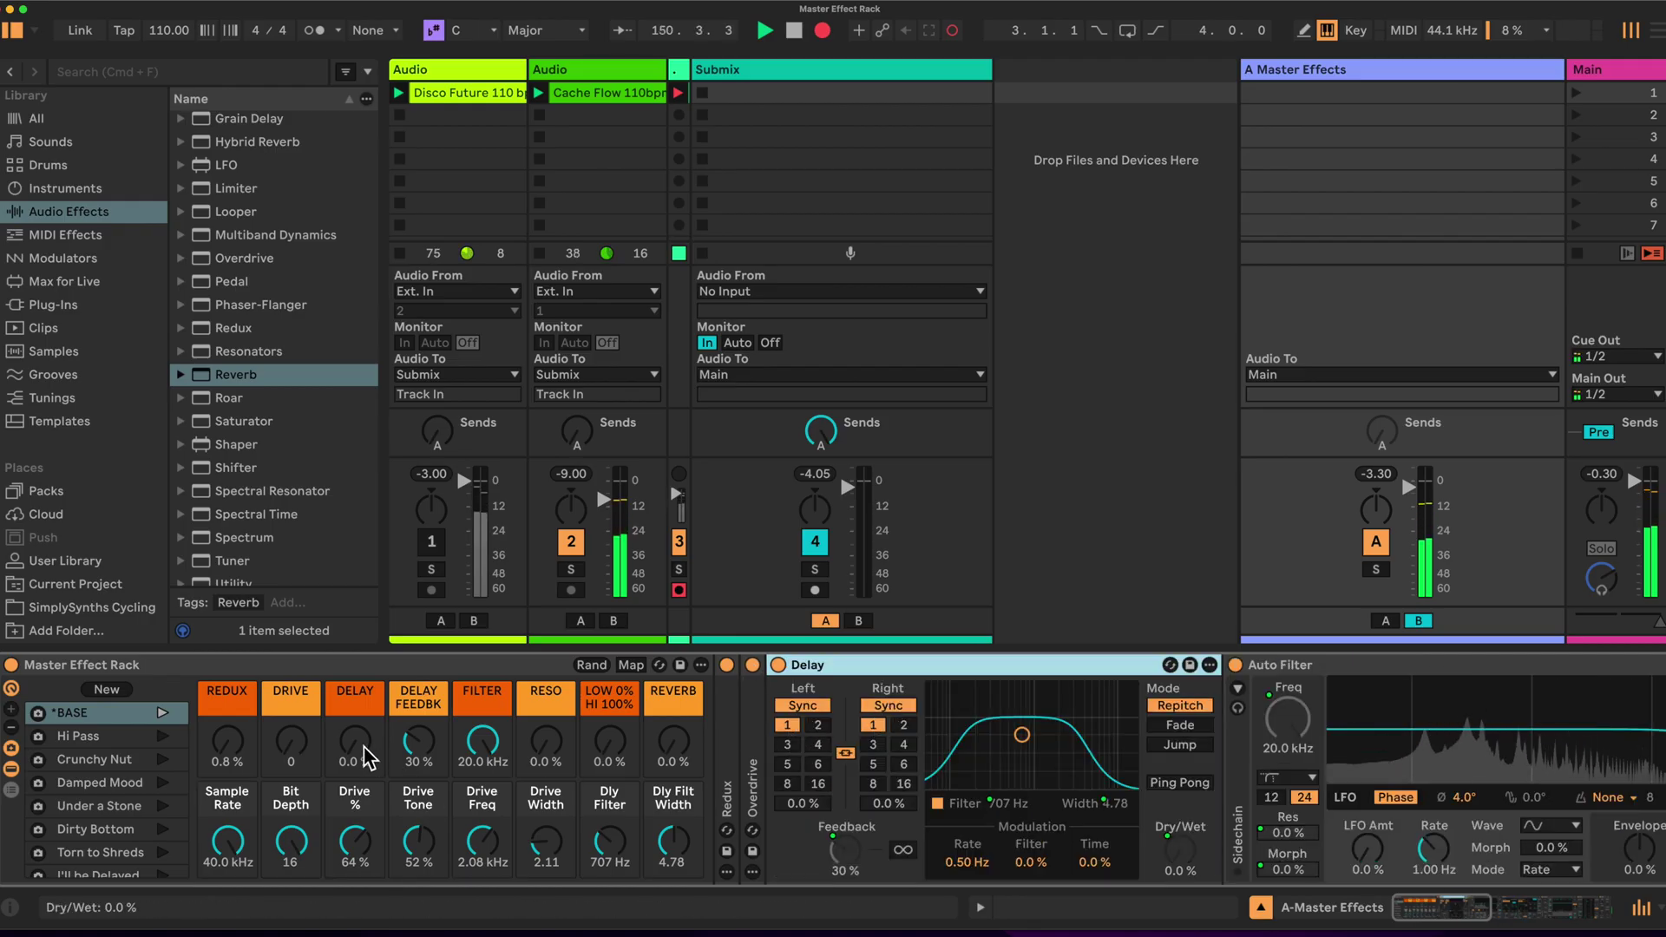
left_click_drag(355, 741, 354, 731)
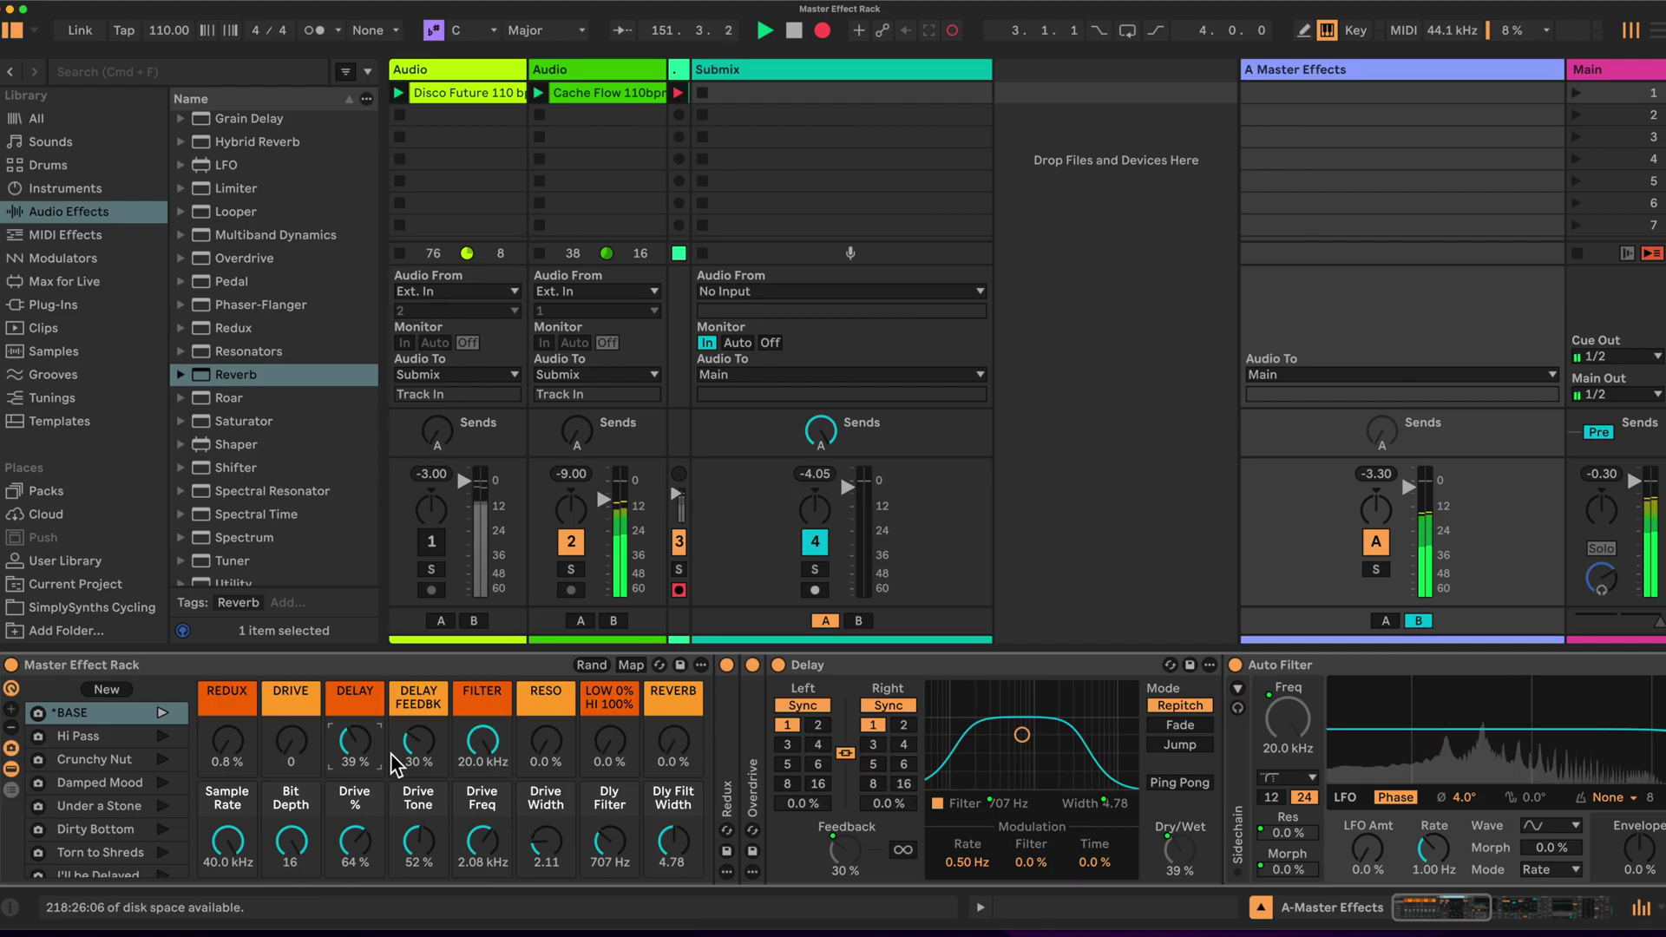
left_click_drag(418, 742, 418, 731)
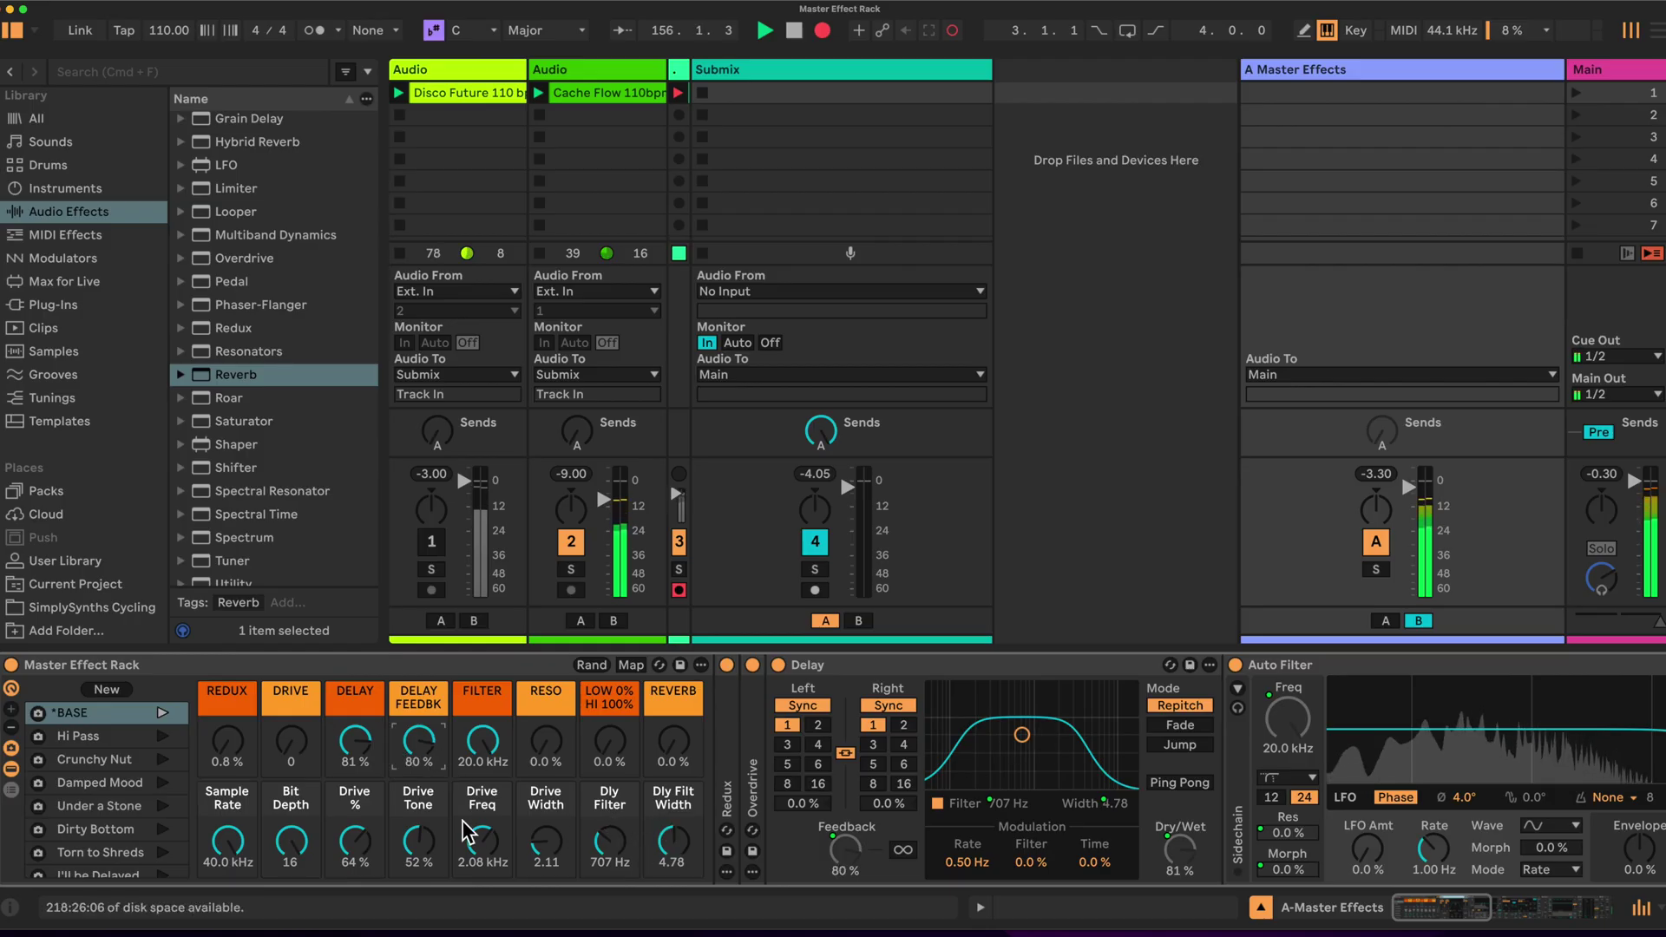
left_click_drag(672, 839, 615, 841)
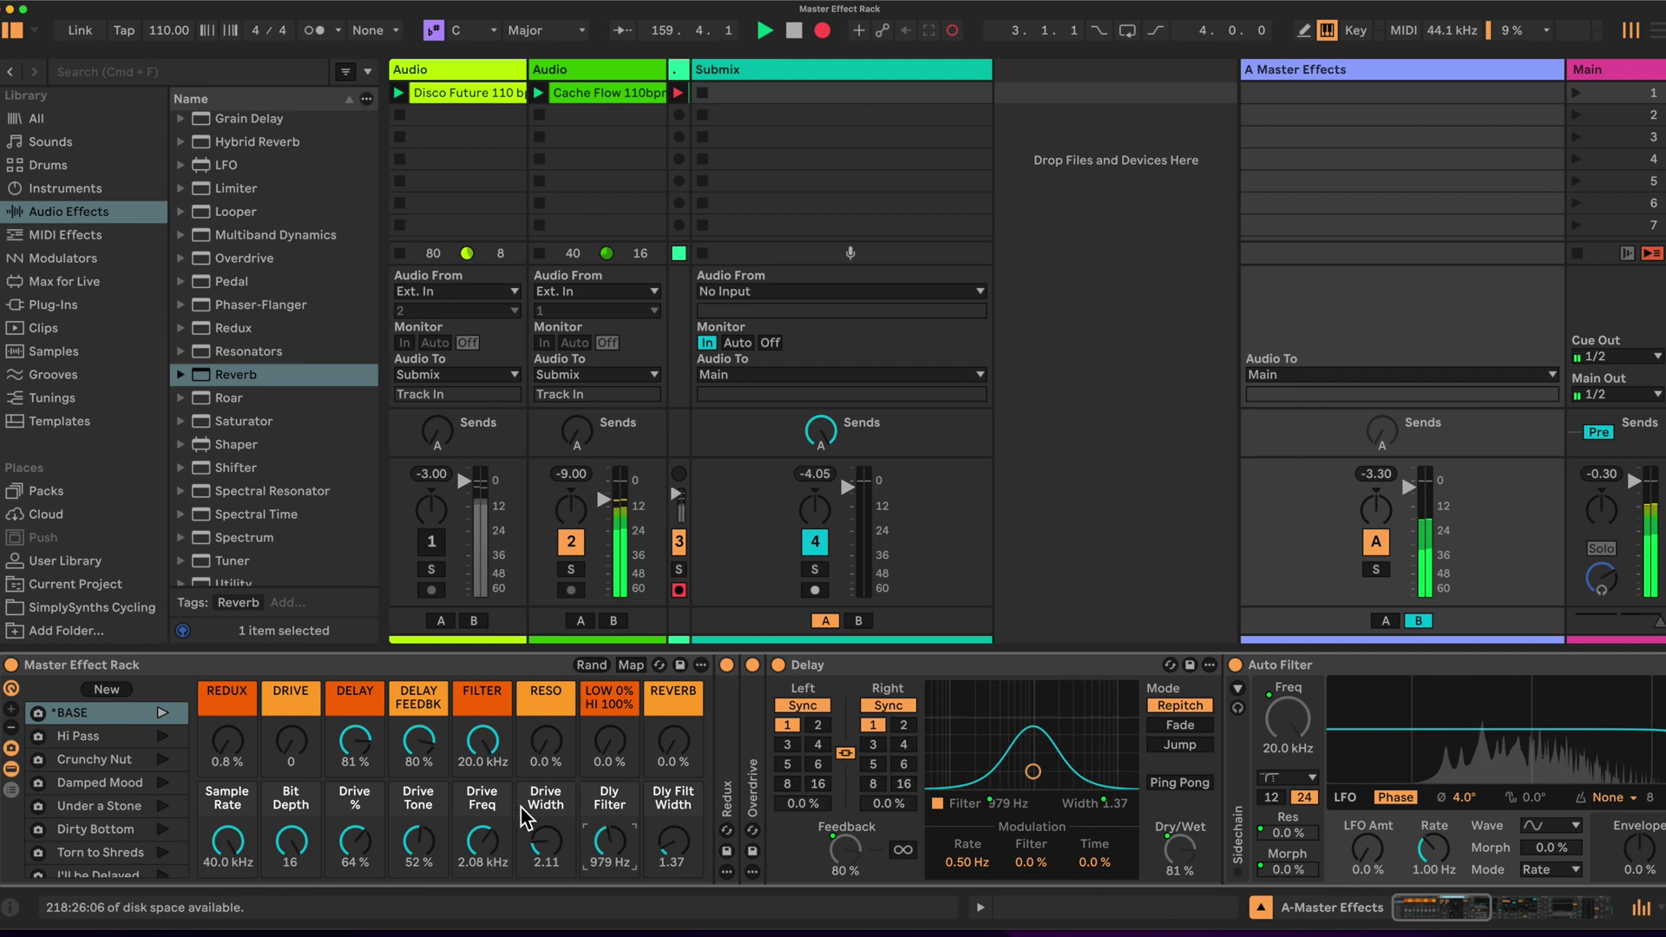
Set the macros to Delay 100 %, Delay Feedback 95 %, Dly Filter 736 Hz, Dly Filt Width 8.06 and Drive Width 3.18.
left_click_drag(355, 741, 355, 733)
left_click_drag(672, 841, 671, 781)
left_click_drag(546, 842, 673, 846)
left_click_drag(351, 725, 366, 744)
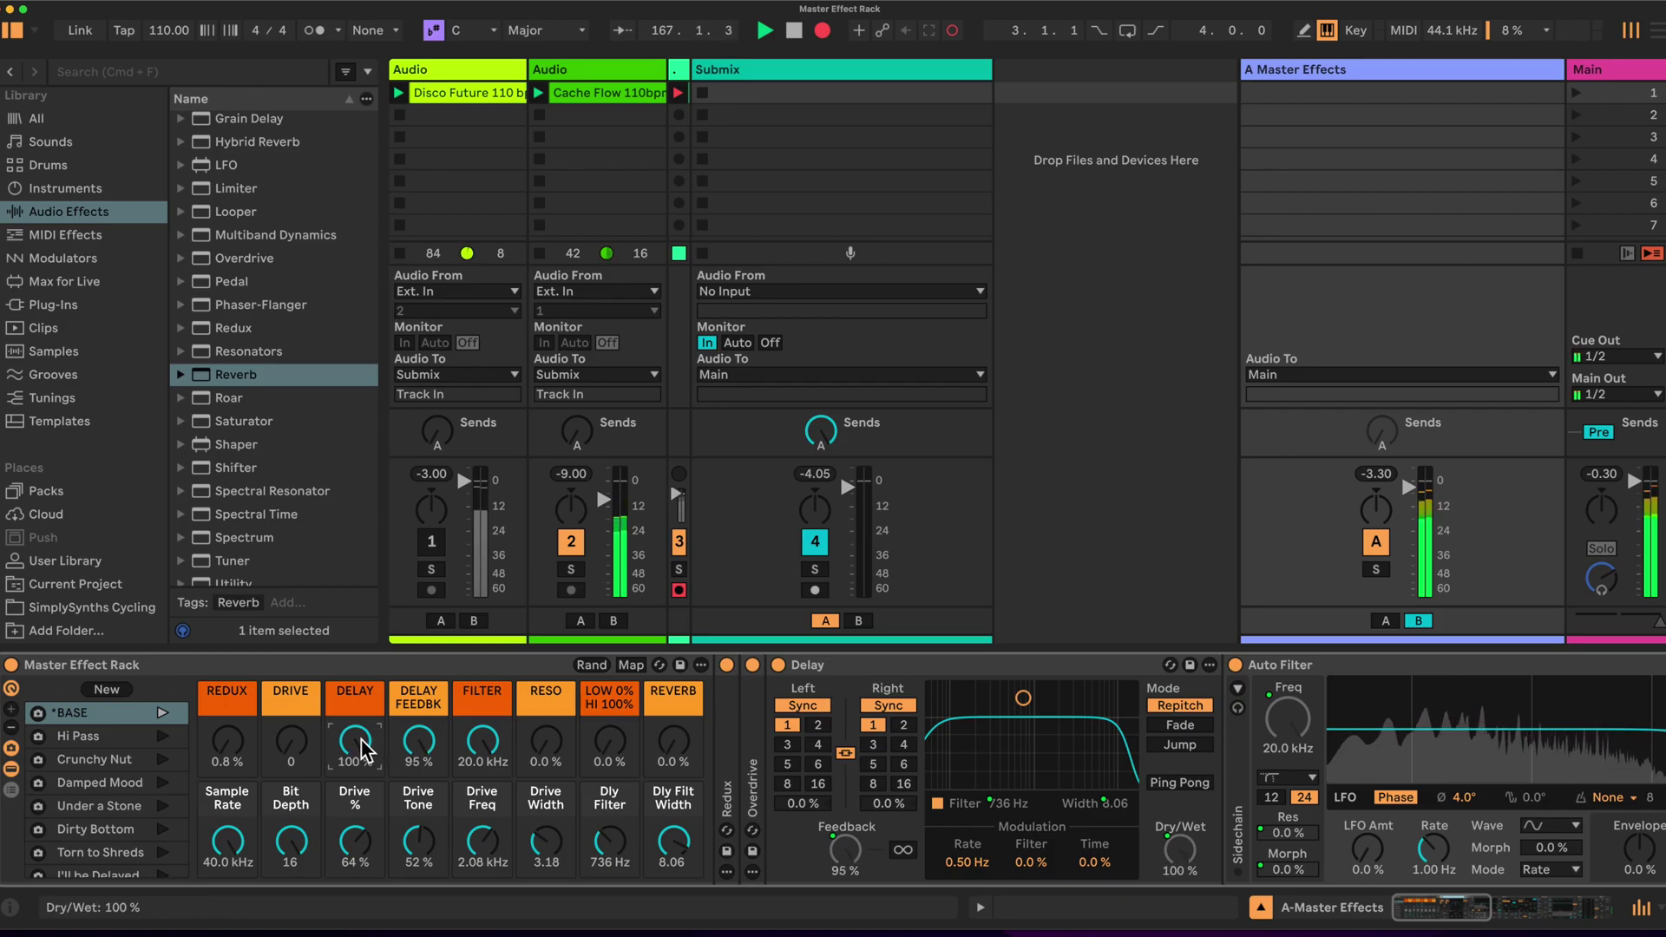
Narrow the delay filter to 1.13 kHz with width 3.44, and bring Delay and Delay Feedback down to 0 %.
left_click_drag(670, 842, 610, 828)
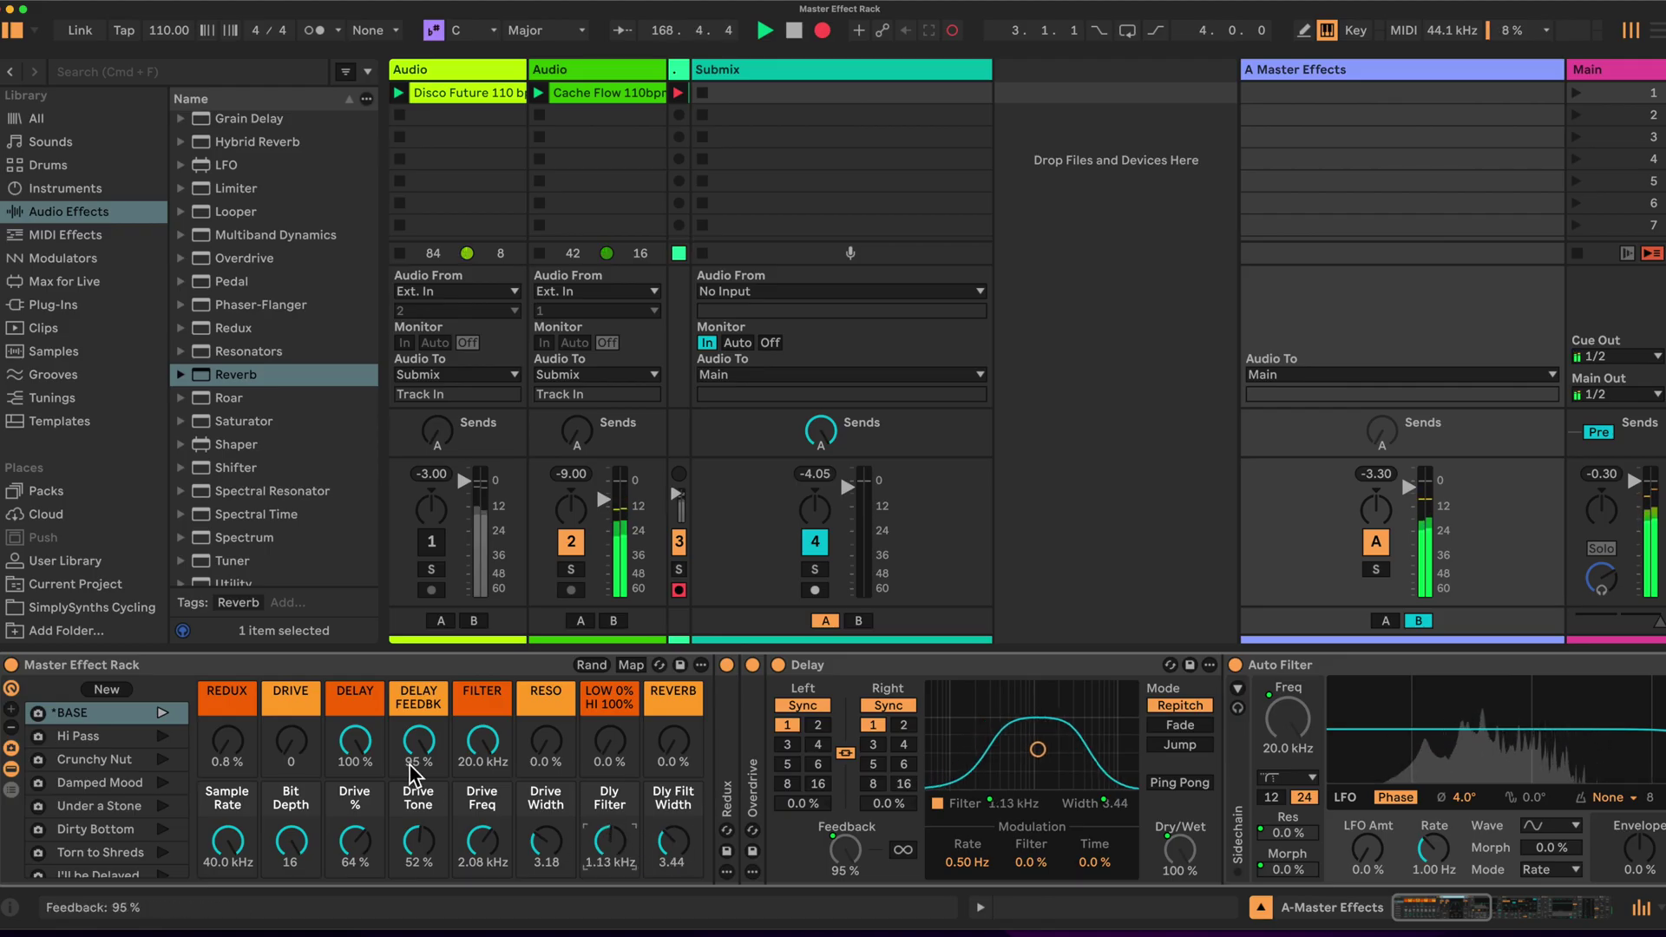
left_click_drag(355, 742, 355, 803)
left_click_drag(418, 742, 419, 785)
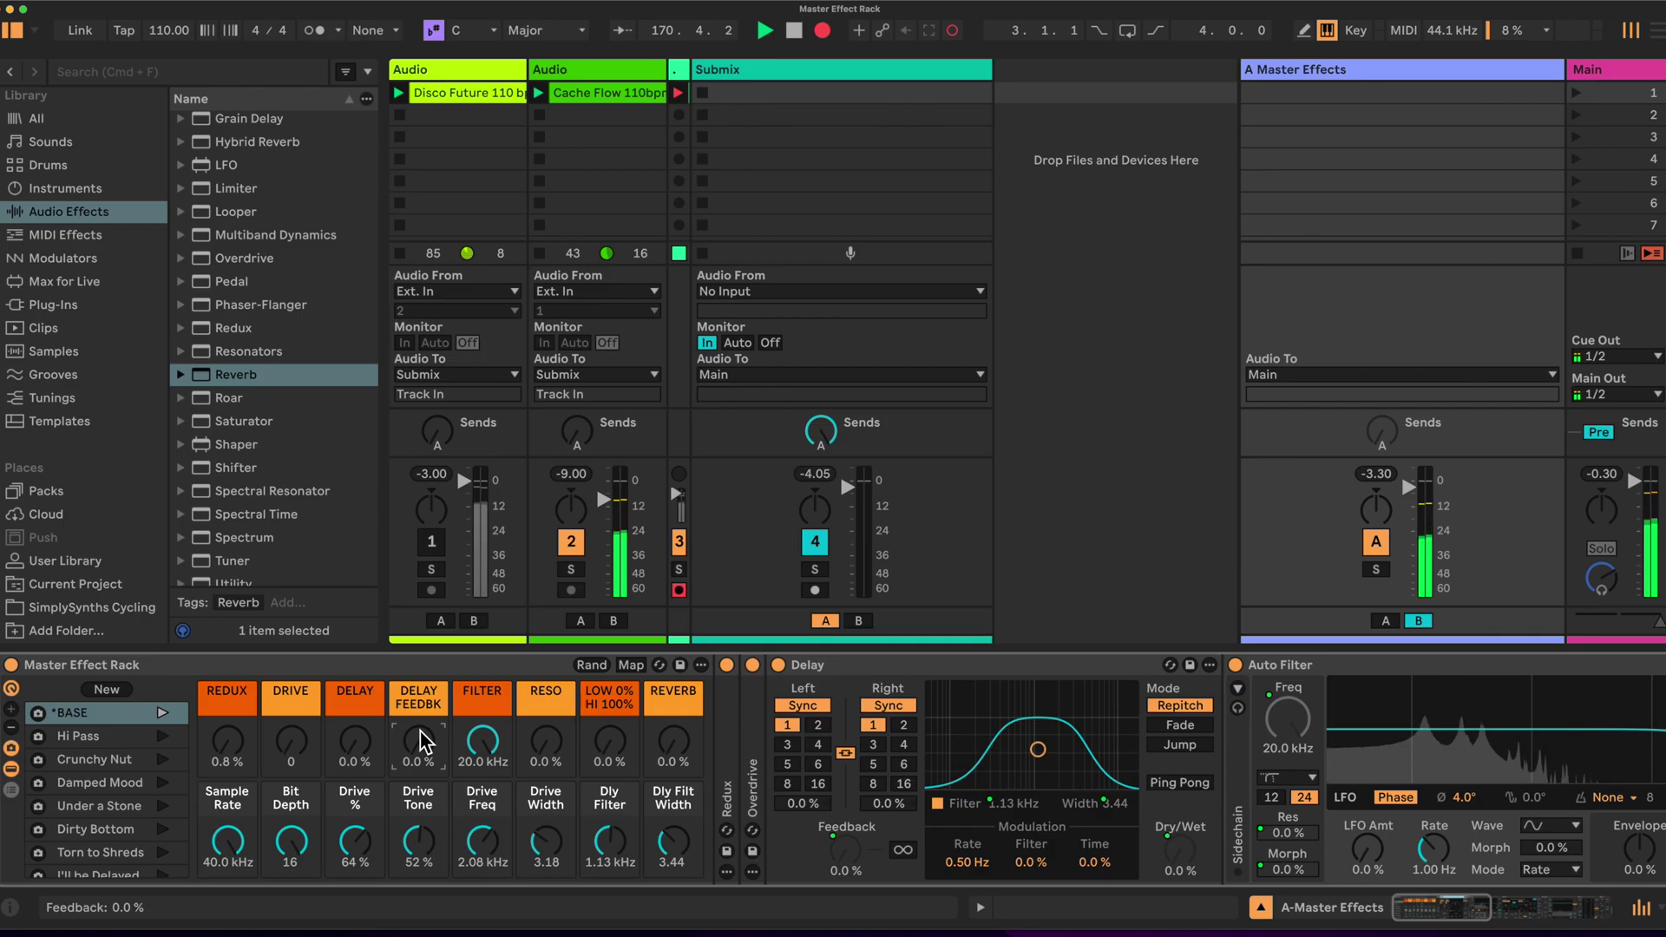
Fold Delay and set the macros to Filter 1.00 kHz, Reso 69 %, Low/Hi 90 % and Reverb 49 %.
left_click_drag(546, 751, 545, 736)
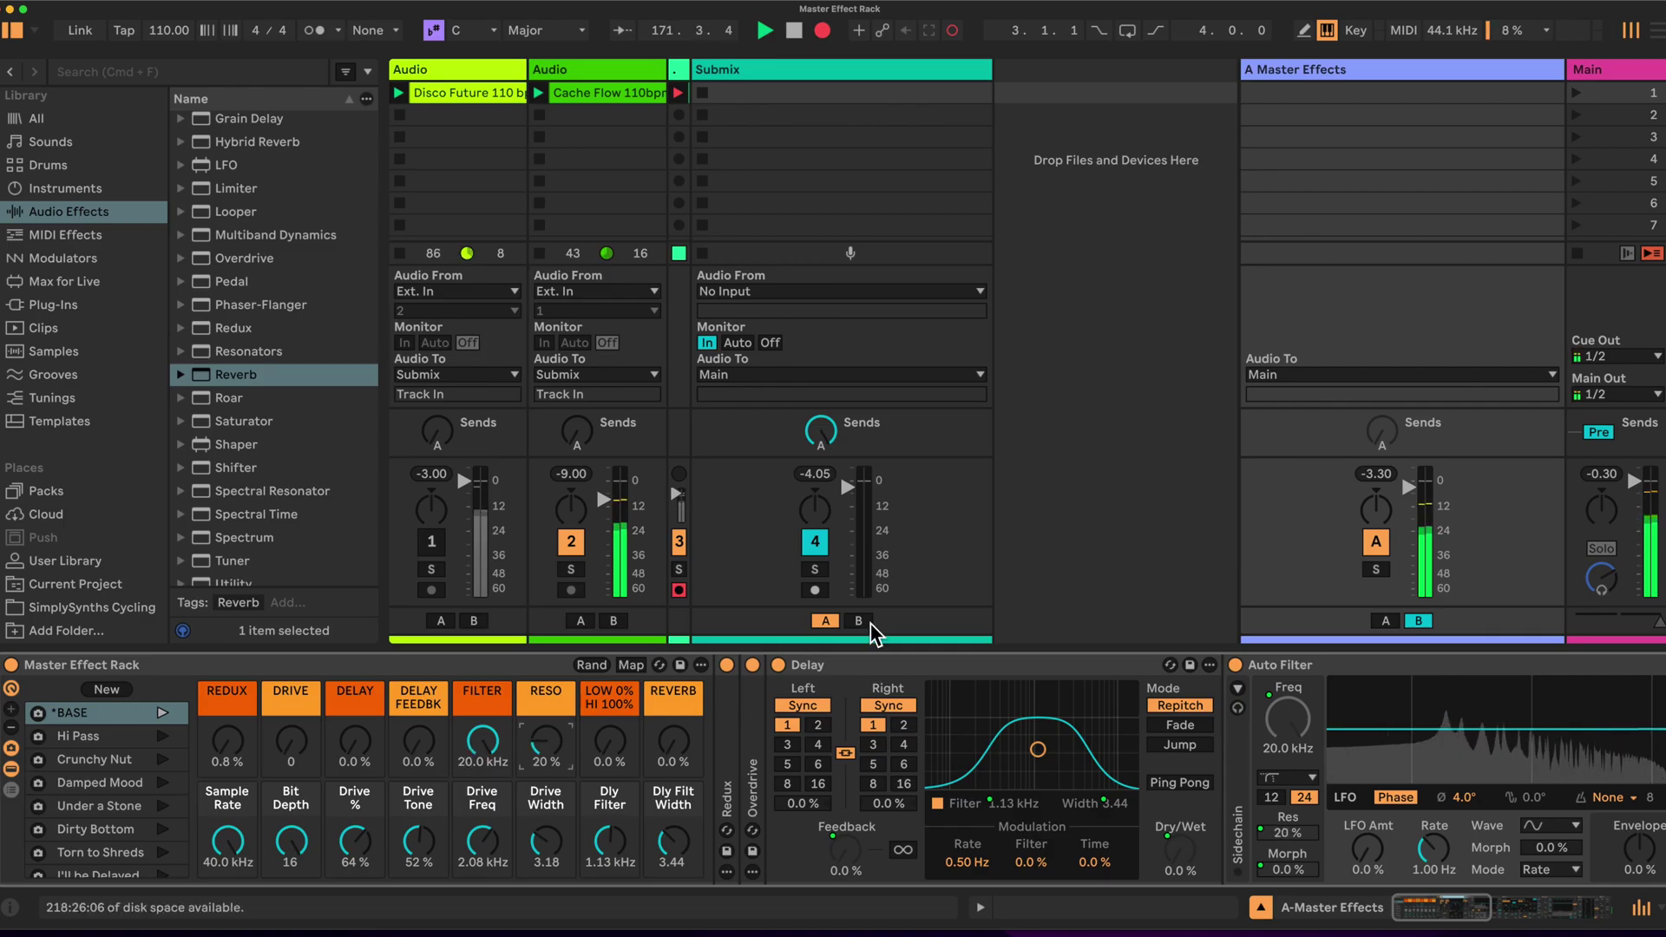
double_click(881, 668)
mouse_move(482, 742)
left_mouse_down()
mouse_move(482, 781)
mouse_move(538, 720)
mouse_move(482, 733)
mouse_move(482, 716)
mouse_move(483, 768)
left_mouse_up()
left_click_drag(610, 742, 609, 681)
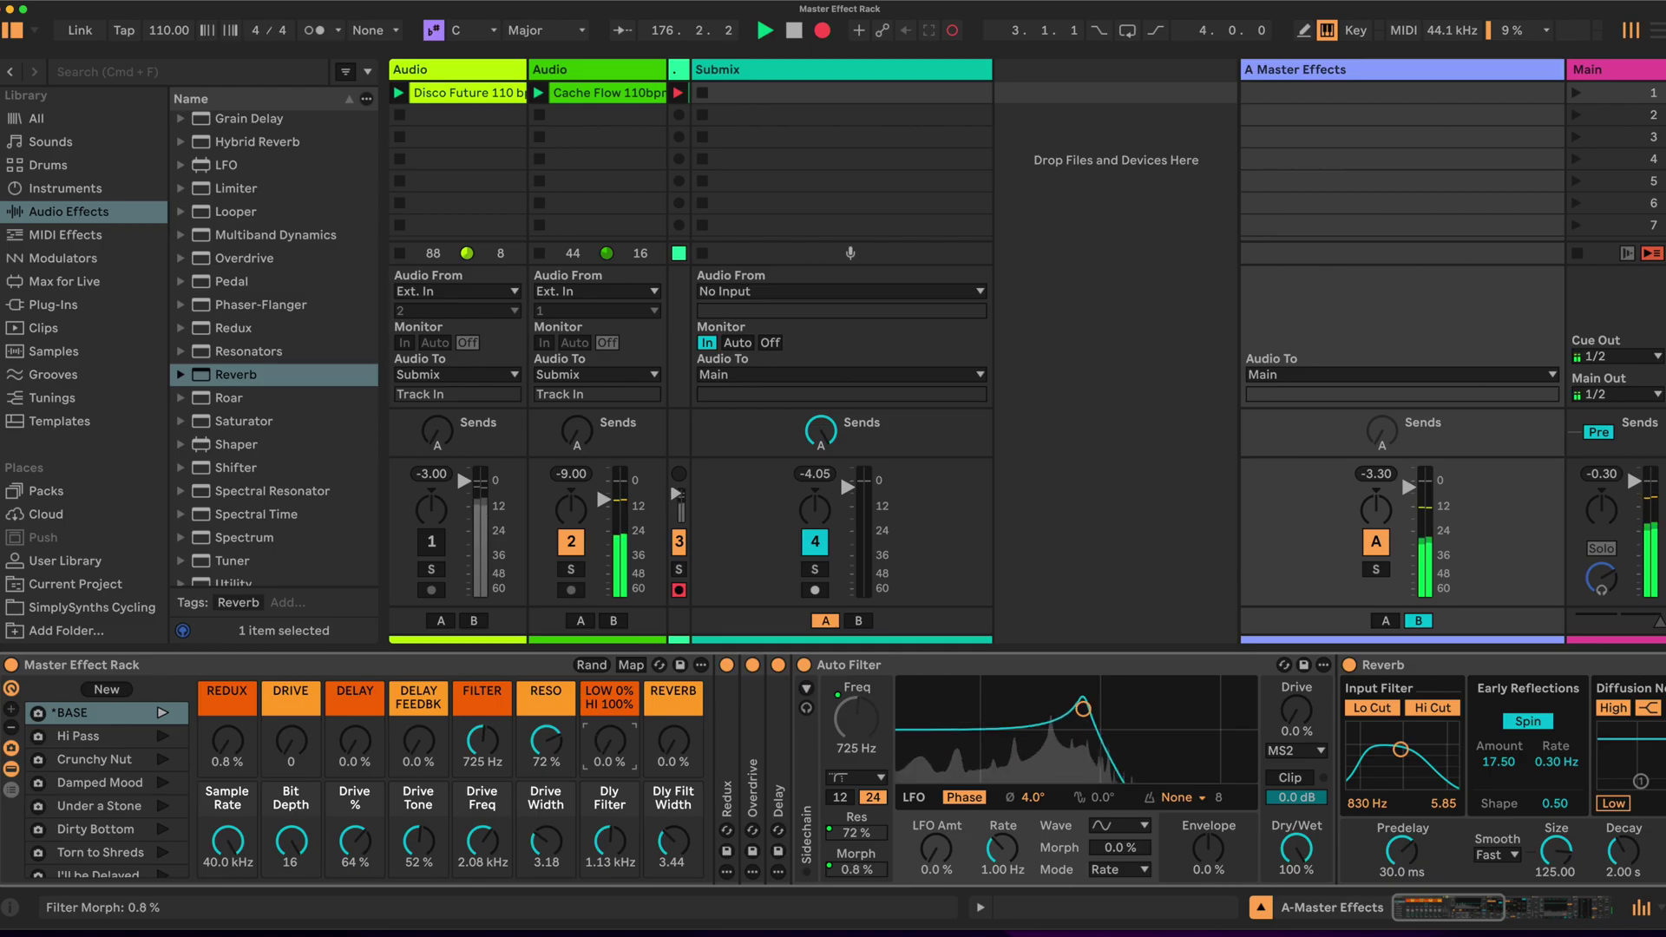
left_click_drag(507, 746, 508, 699)
left_click_drag(555, 750, 646, 711)
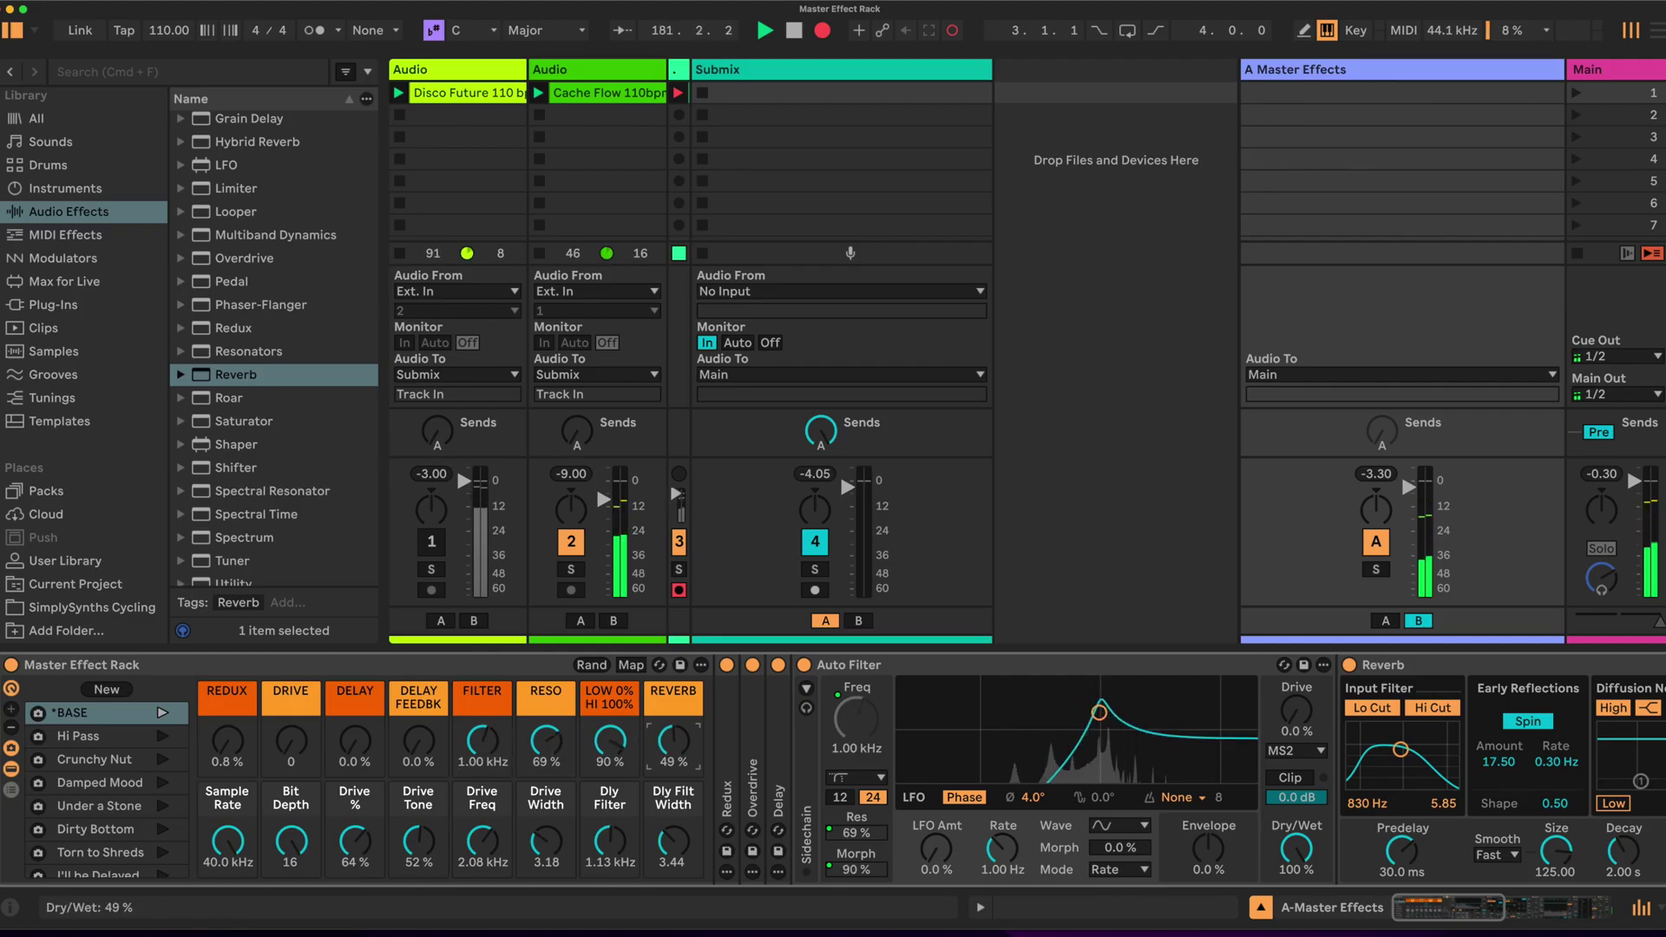
Fold Auto Filter and set the macros to Reverb 67 %, Filter 287 Hz, Reso 74 % and Delay 36 %.
double_click(1003, 668)
left_click_drag(672, 744, 672, 732)
left_click_drag(483, 742, 545, 738)
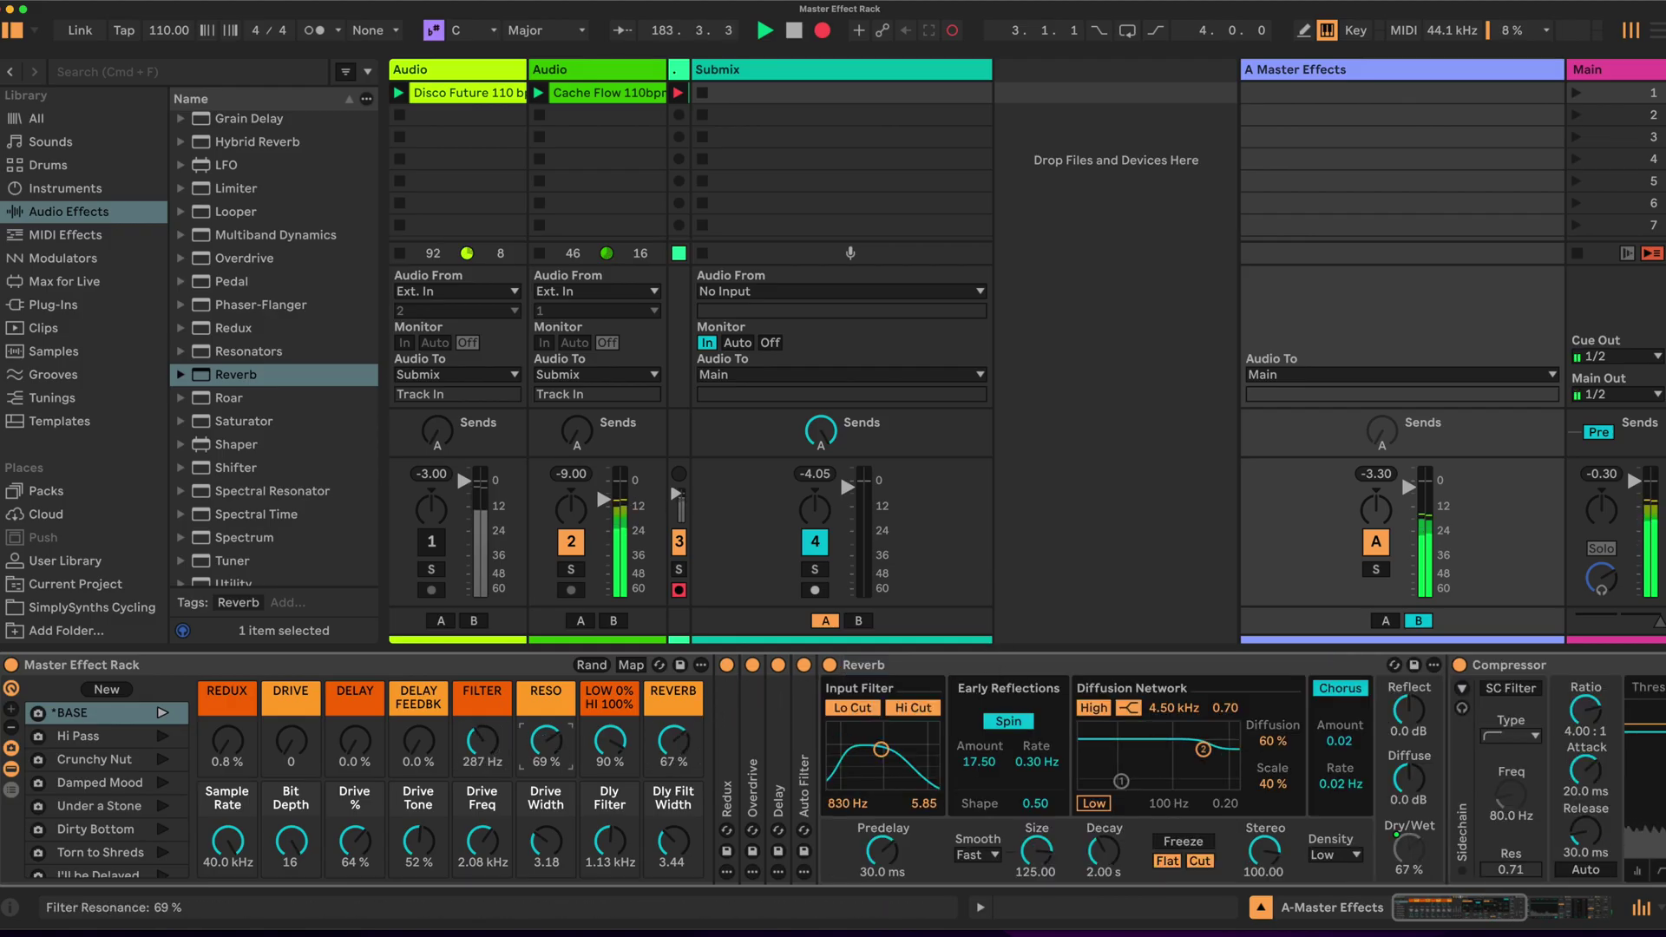
left_click(355, 743)
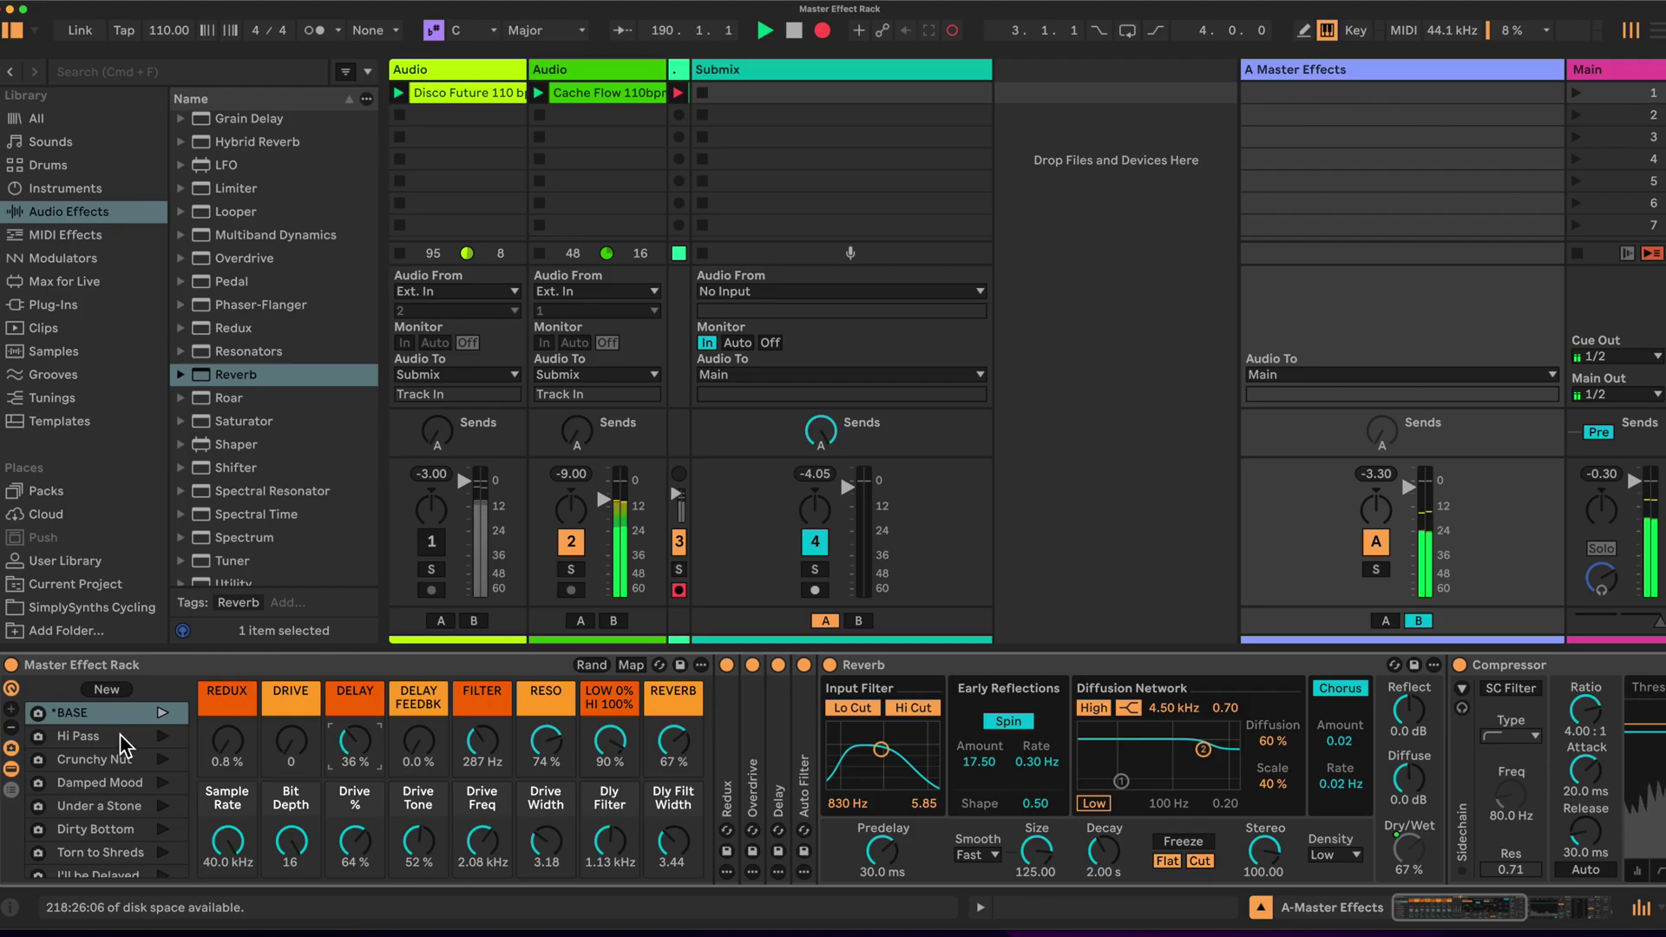
Recall the macro variations Hi Pass, Crunchy Nut, Damped Mood, Under a Stone and Dirty Bottom one after another.
scroll(111, 774, "down", 3)
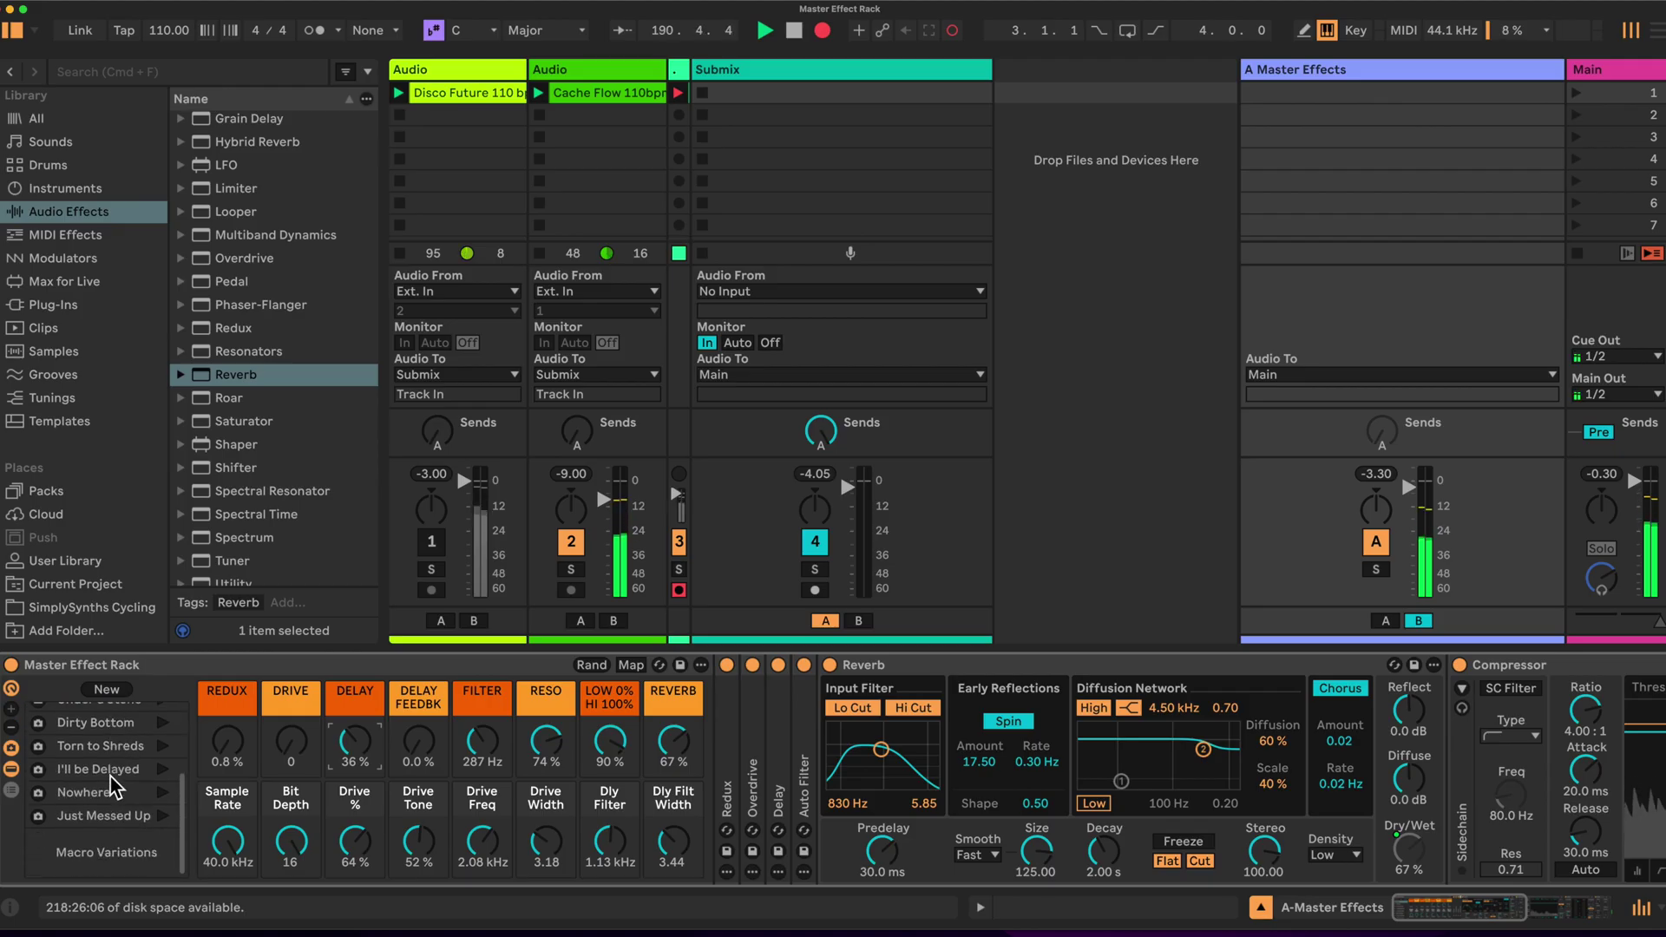
scroll(113, 784, "up", 3)
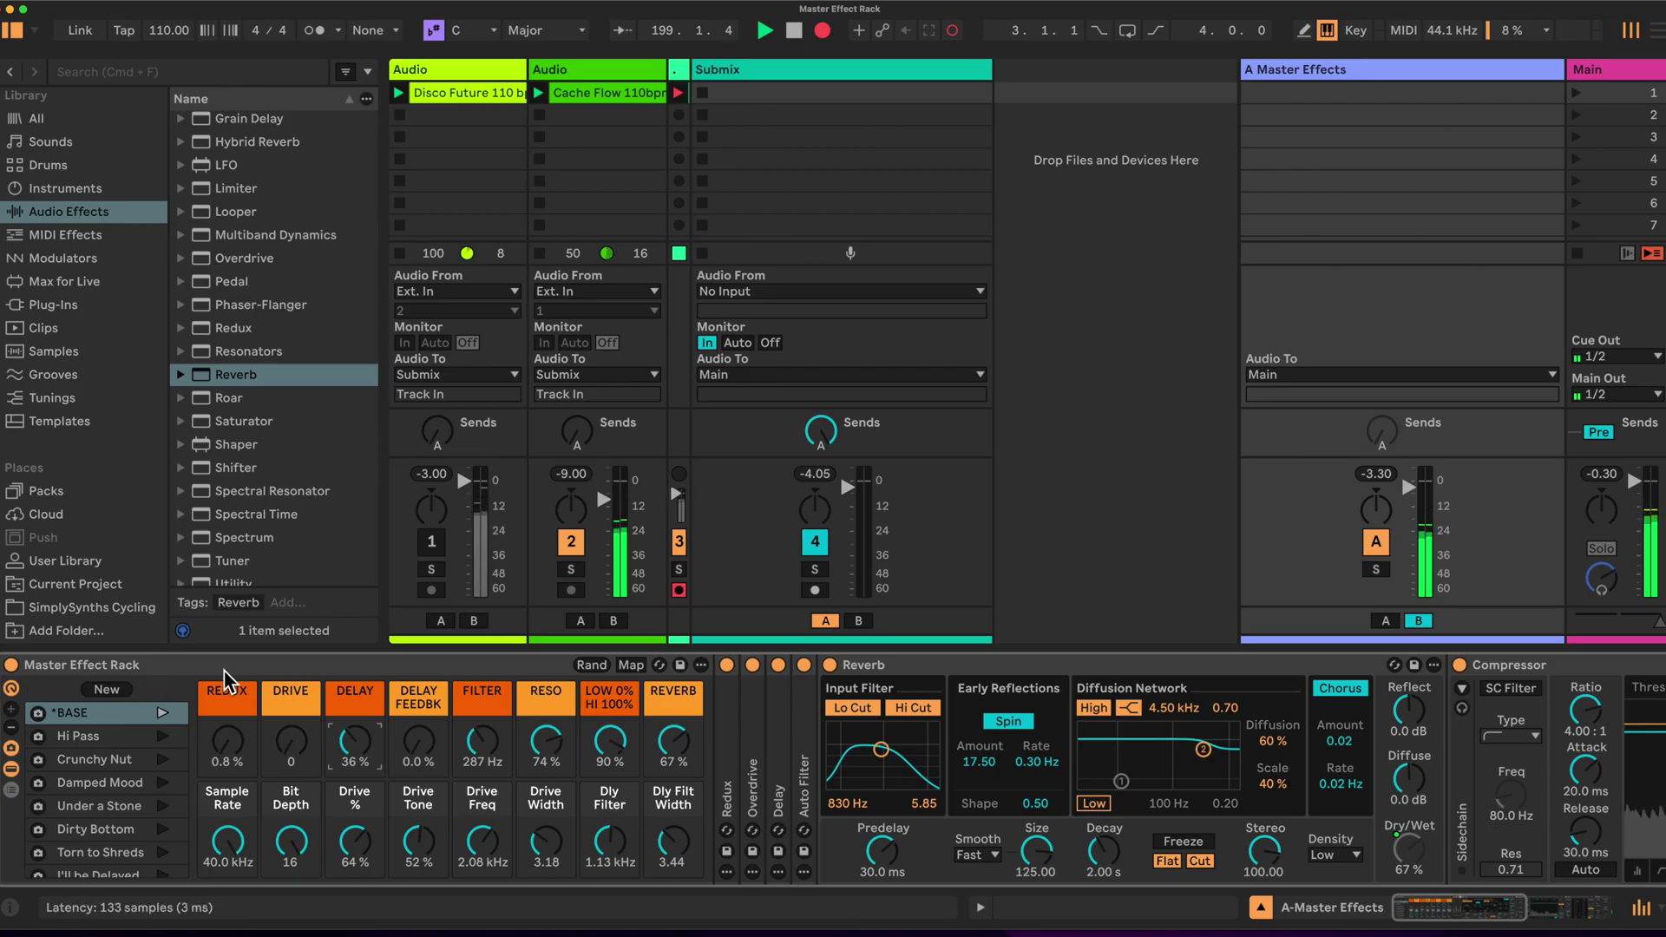
left_click(91, 738)
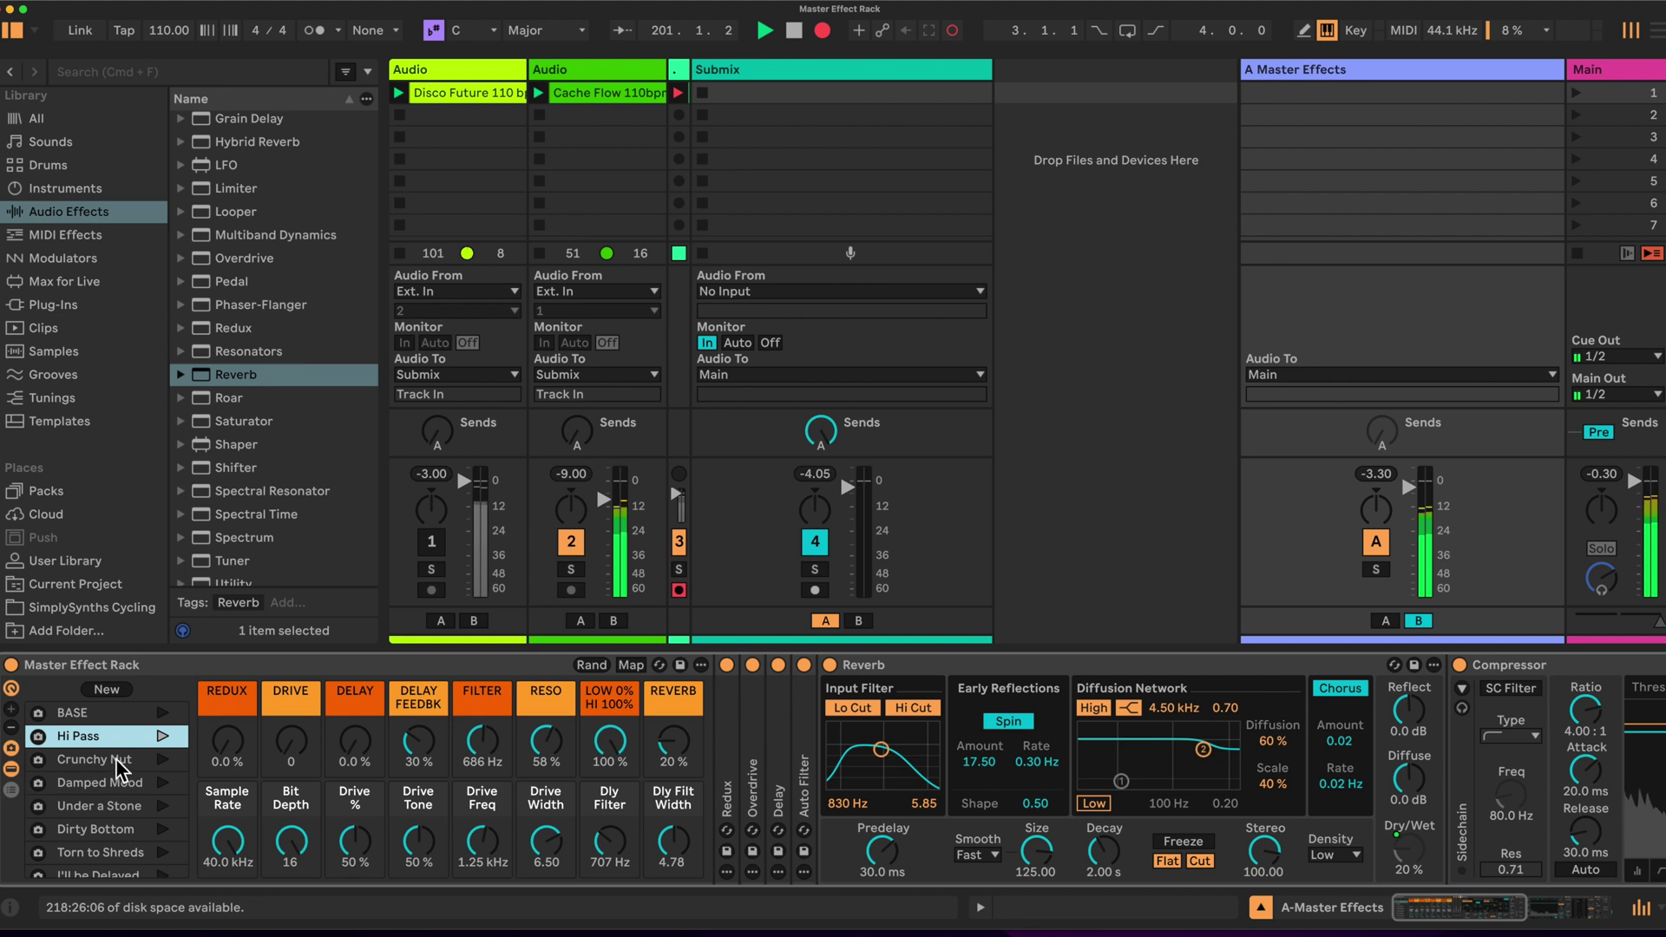
left_click(121, 768)
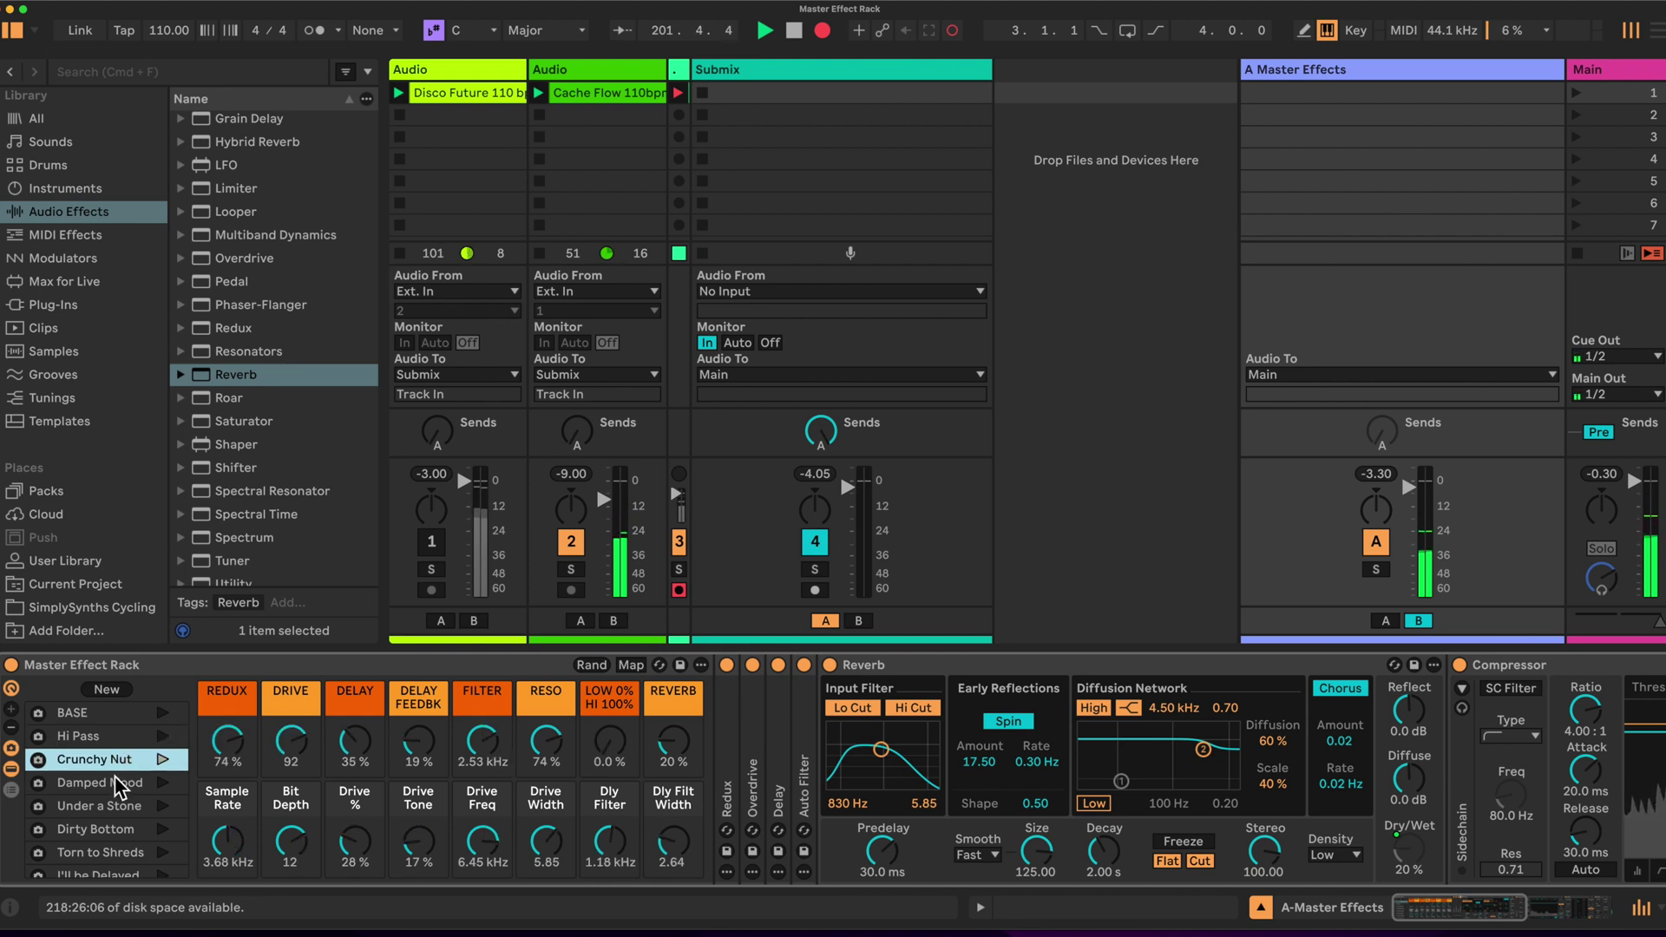
left_click(120, 787)
scroll(115, 788, "down", 2)
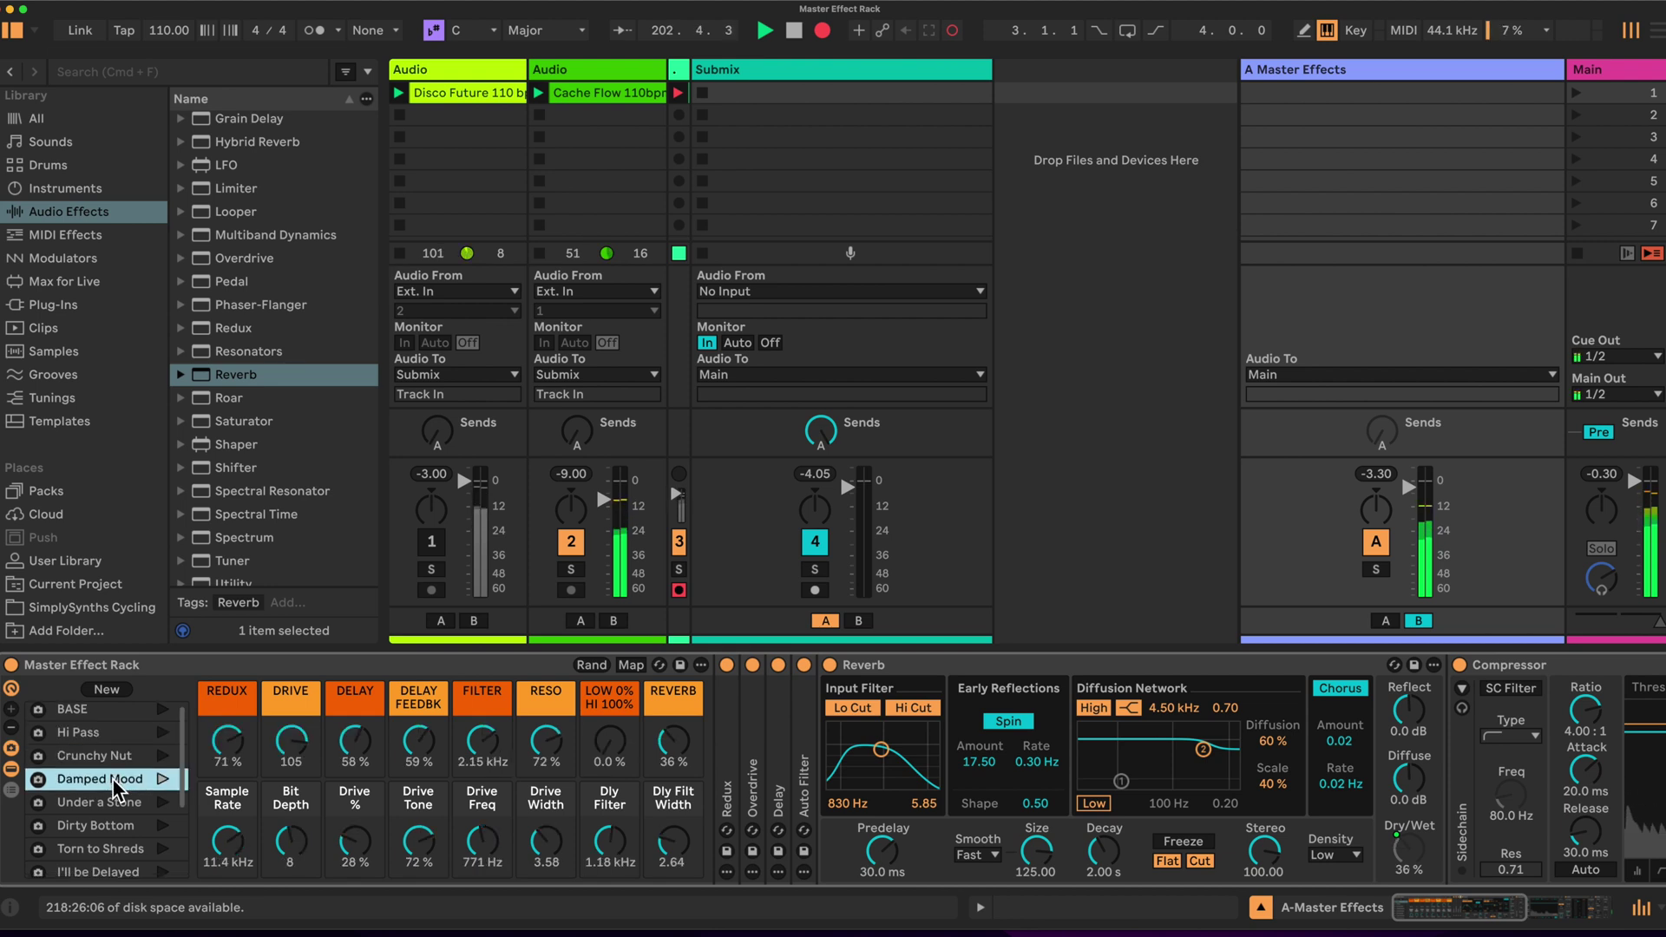
left_click(113, 767)
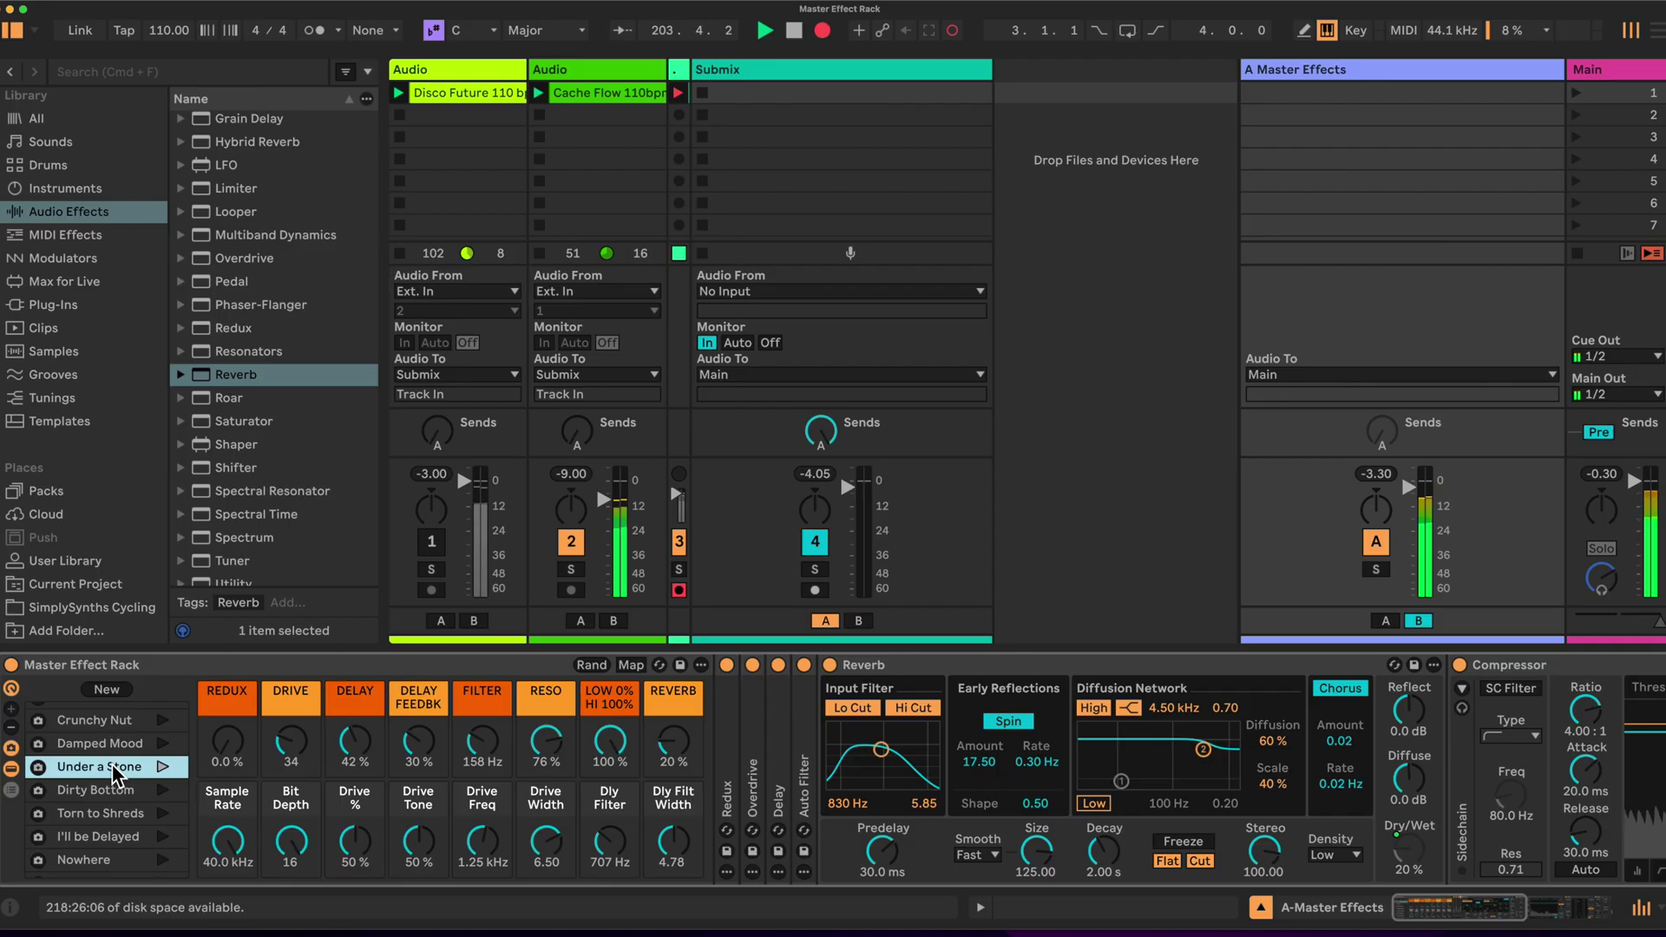
left_click(113, 789)
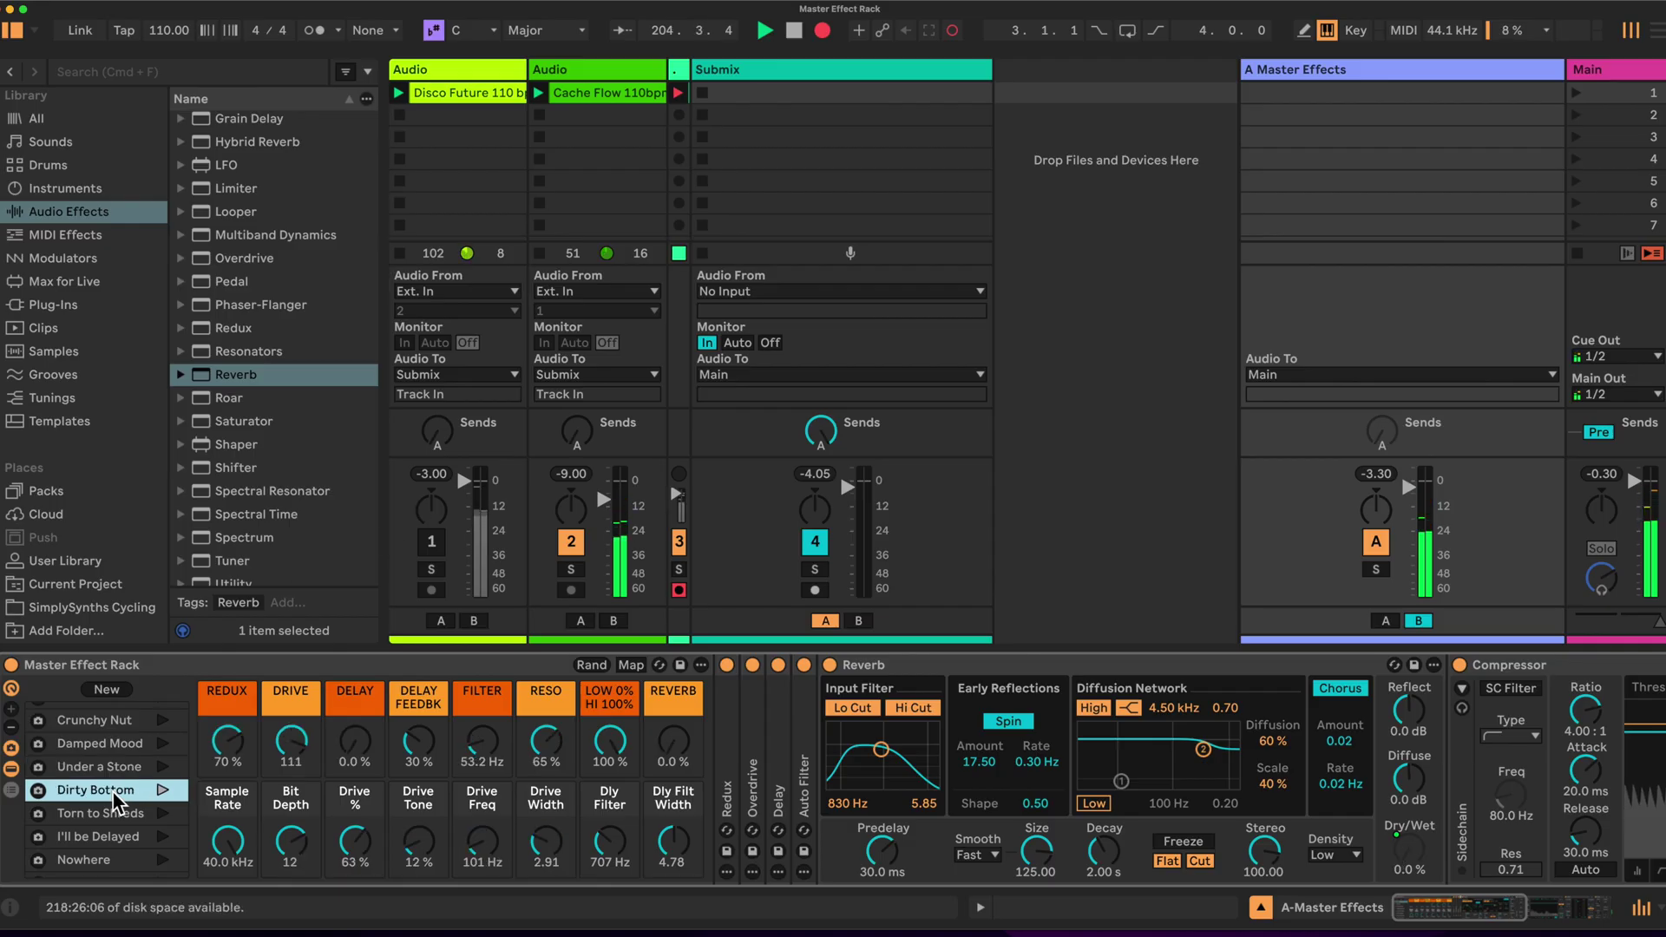
Activate track 1 and set the macros to Delay Feedback 43 % and Filter 469 Hz.
left_click(431, 541)
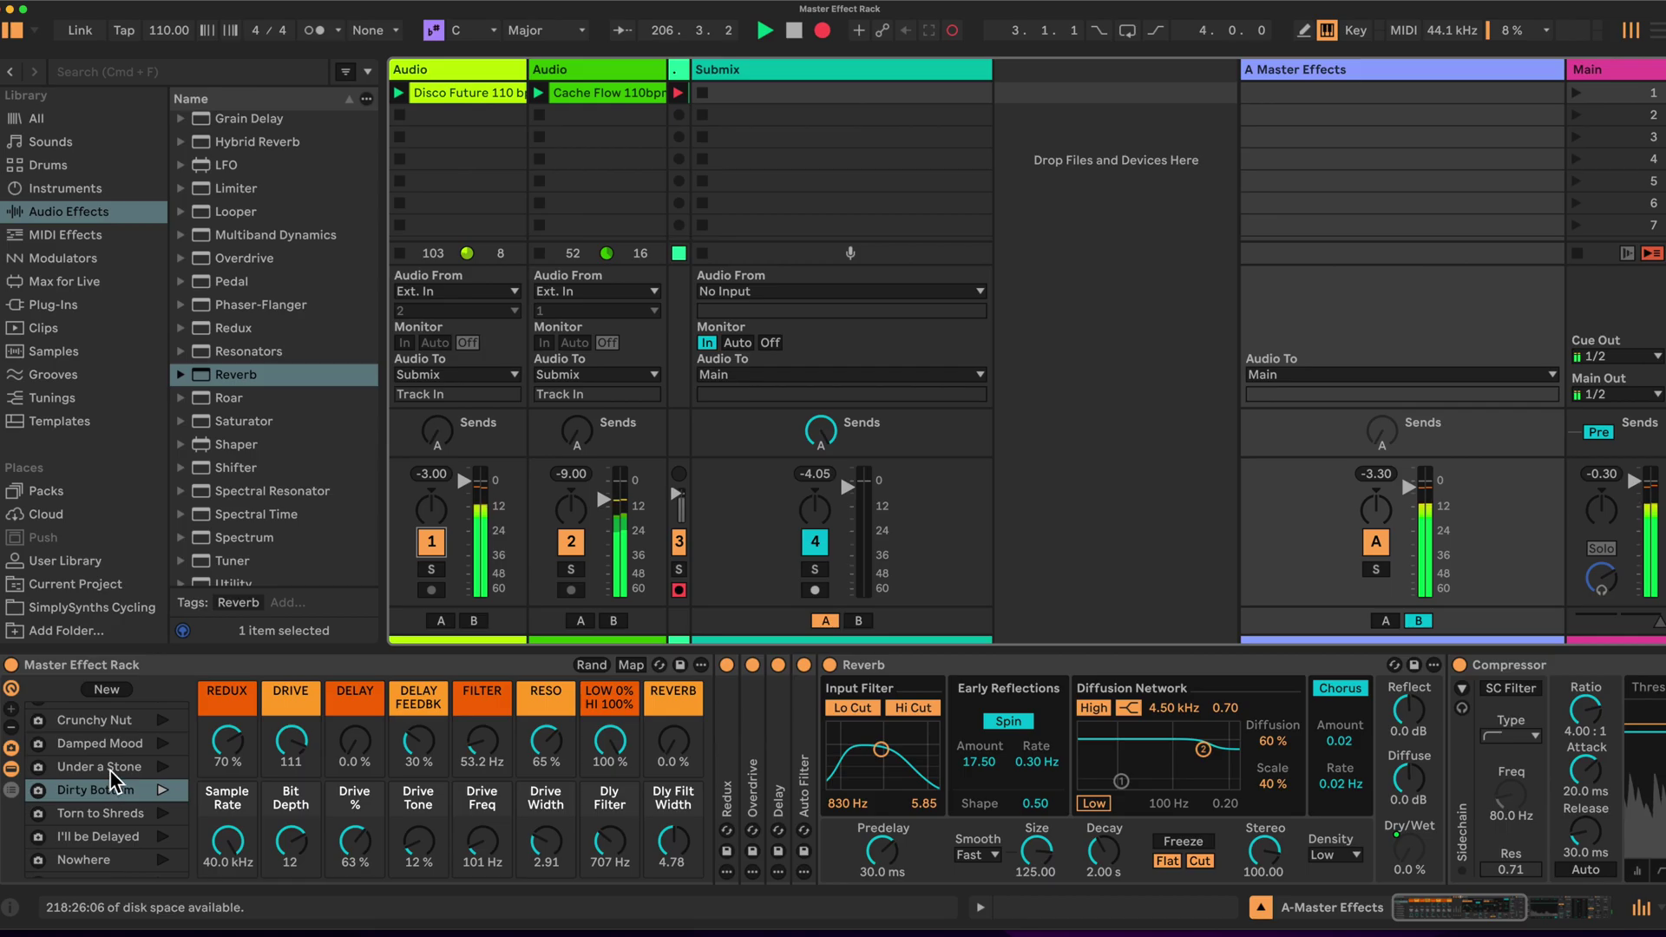
left_click_drag(418, 741, 419, 727)
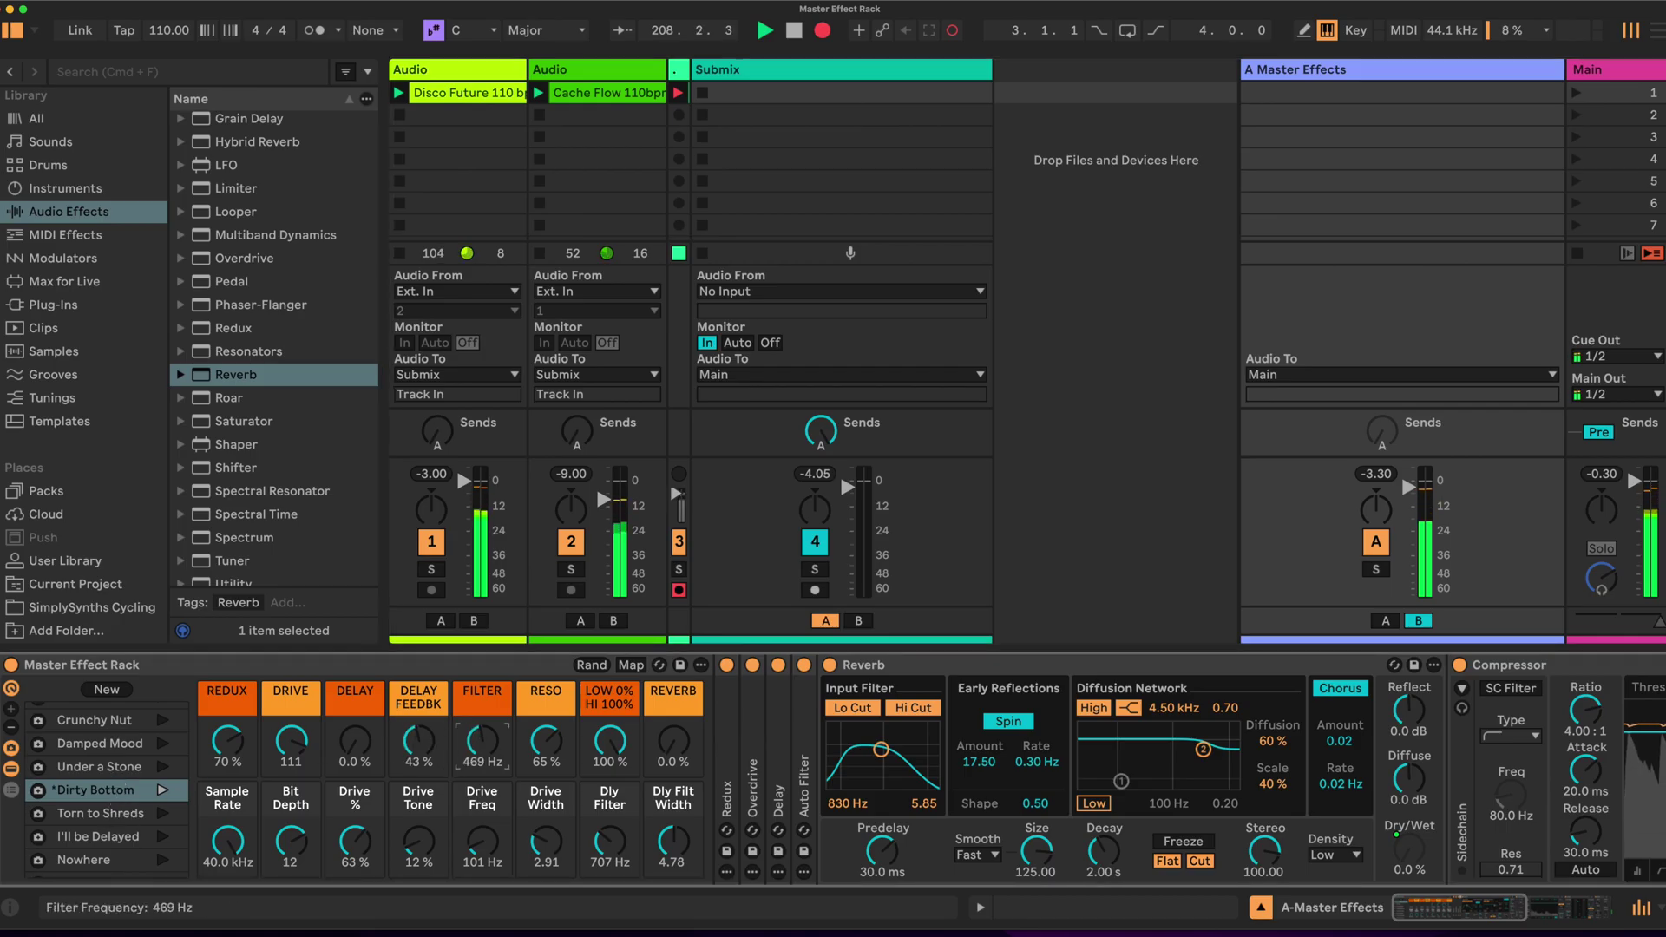
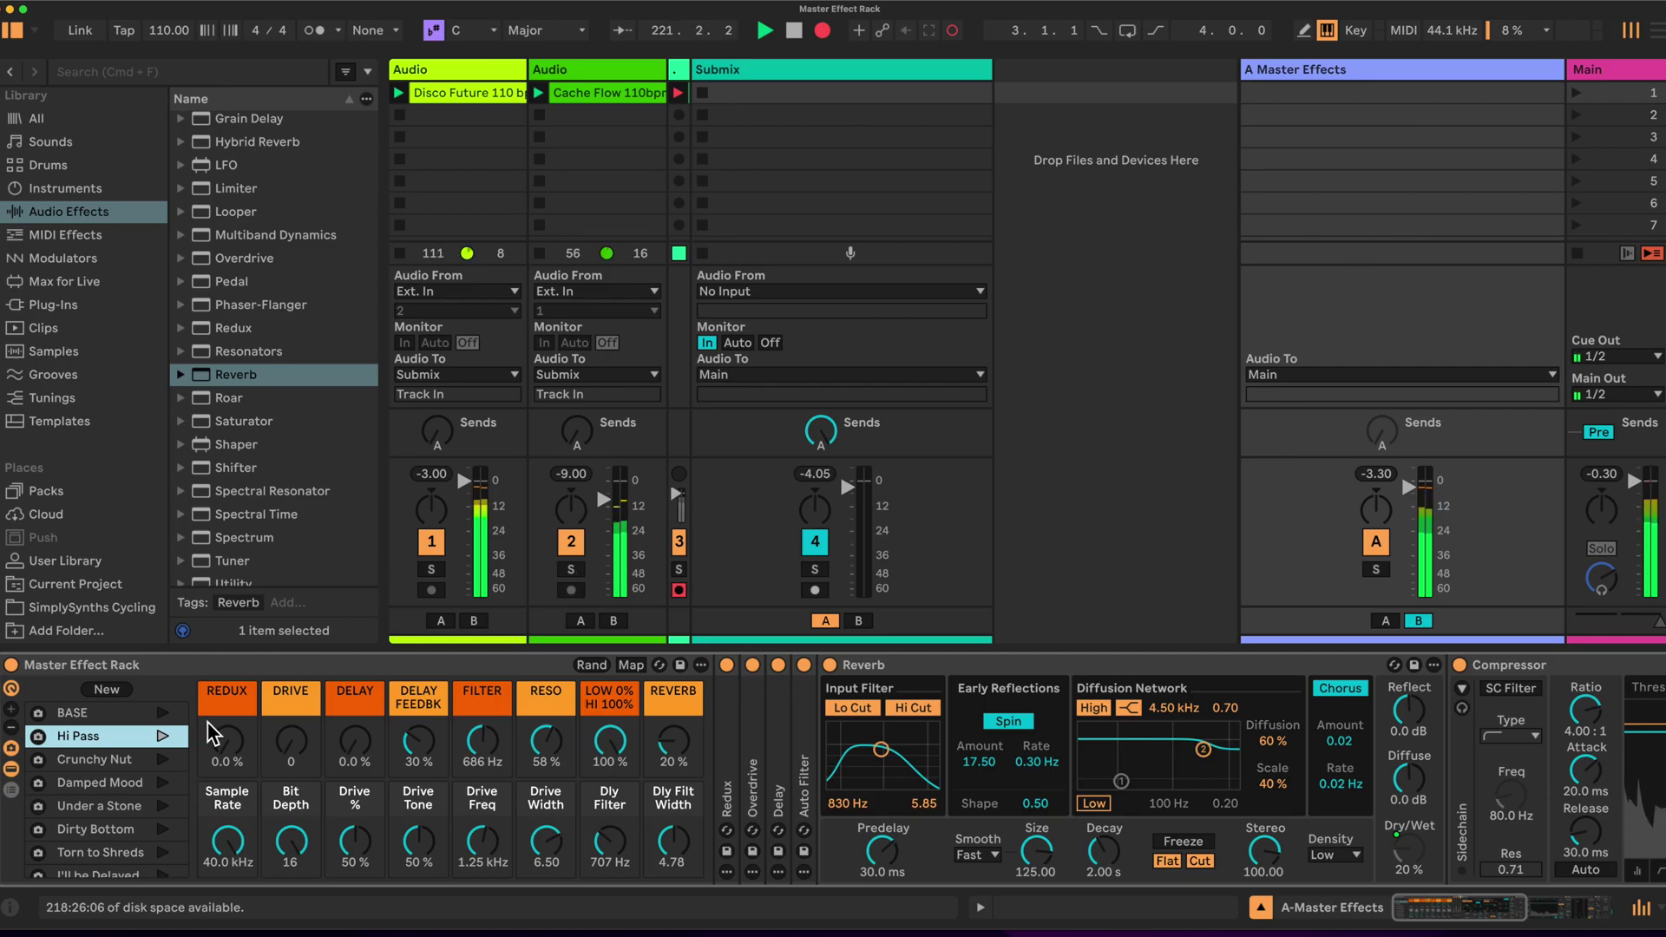
Recall the Crunchy Nut variation, try a lower Filter macro setting, and undo that change.
left_click(86, 759)
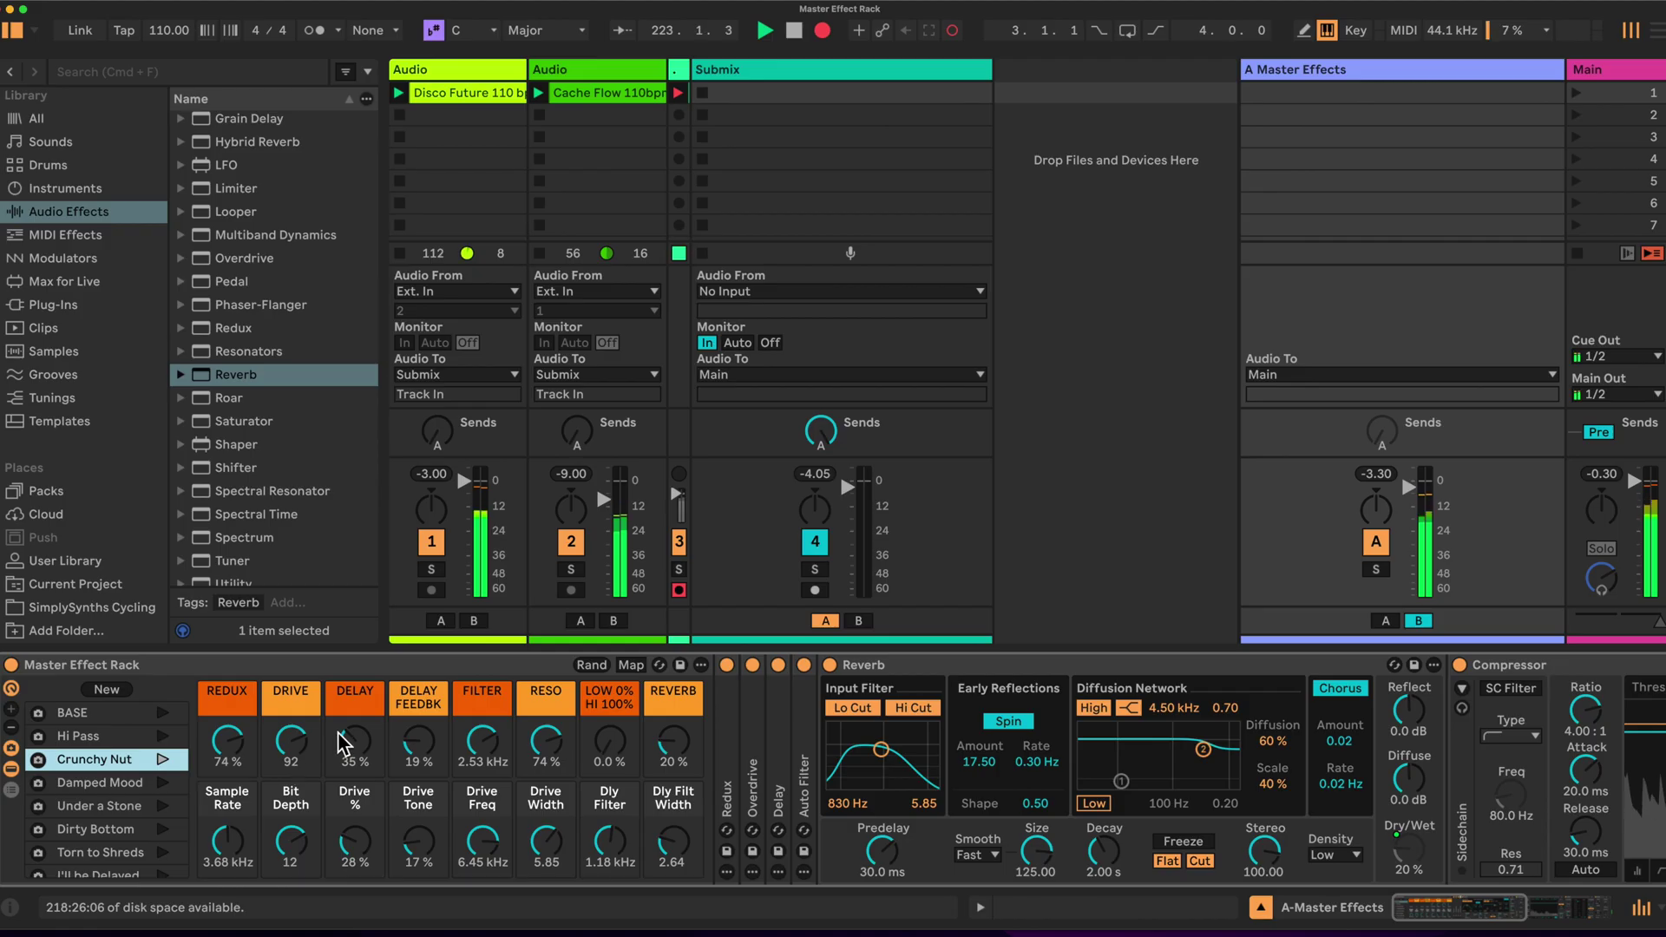
left_click_drag(483, 741, 483, 778)
key("super+z")
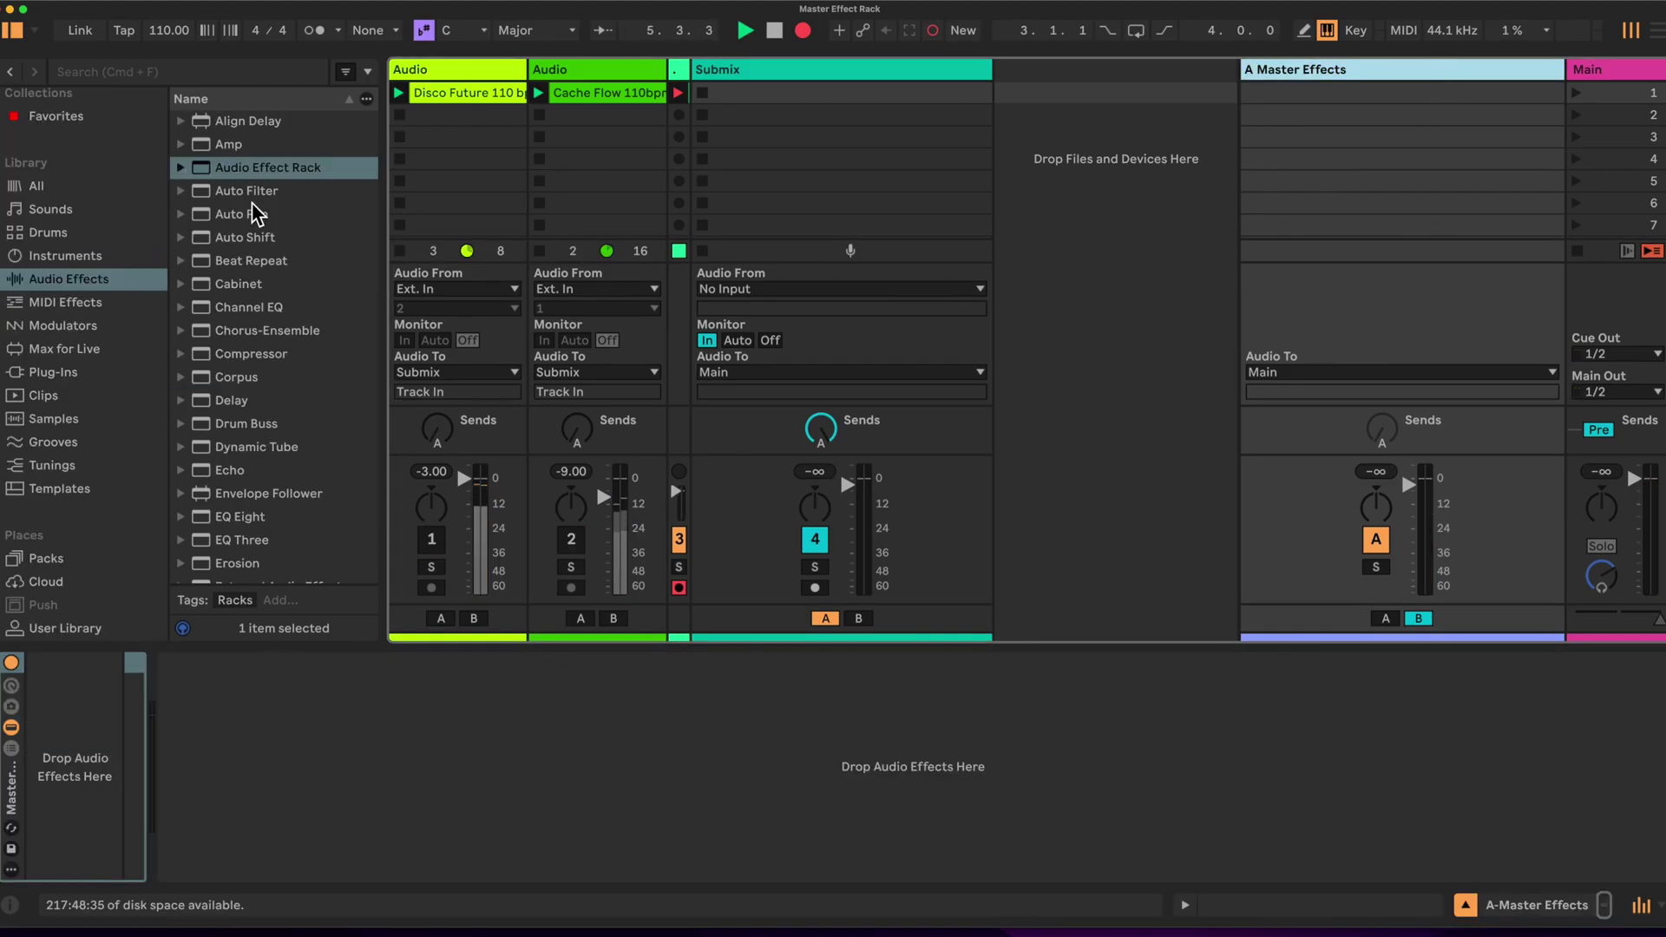
Show the macro controls of the empty Master Effect Rack and extend them to 16 macros.
left_click(12, 687)
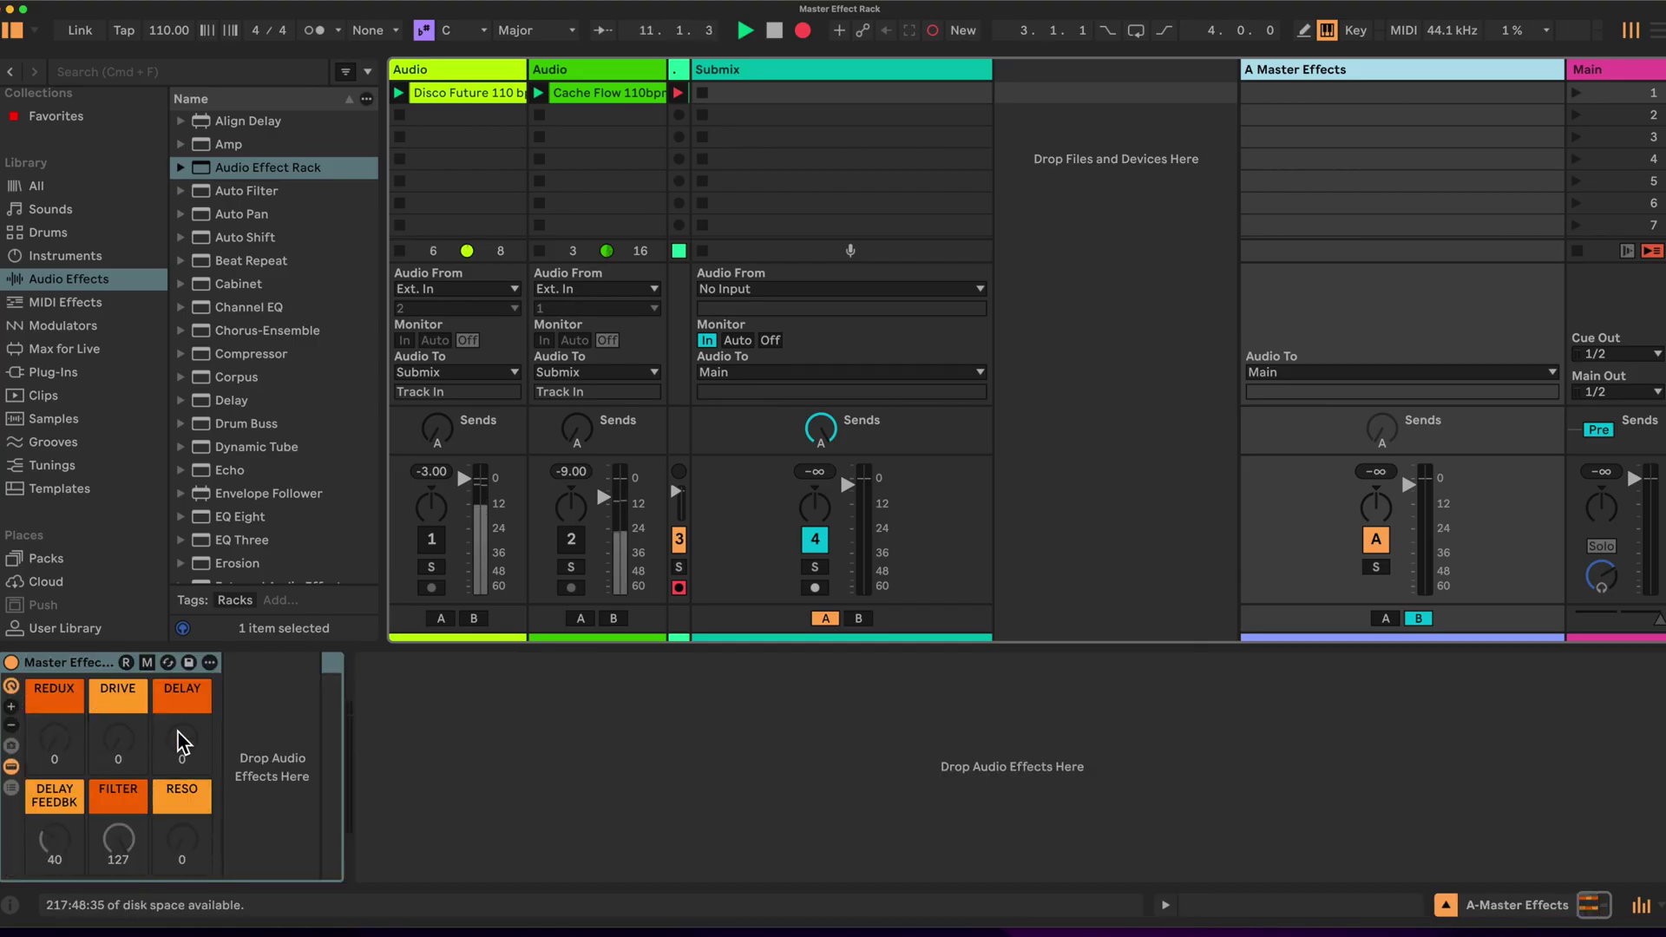
left_click(12, 708)
left_click(12, 708)
left_click(12, 708)
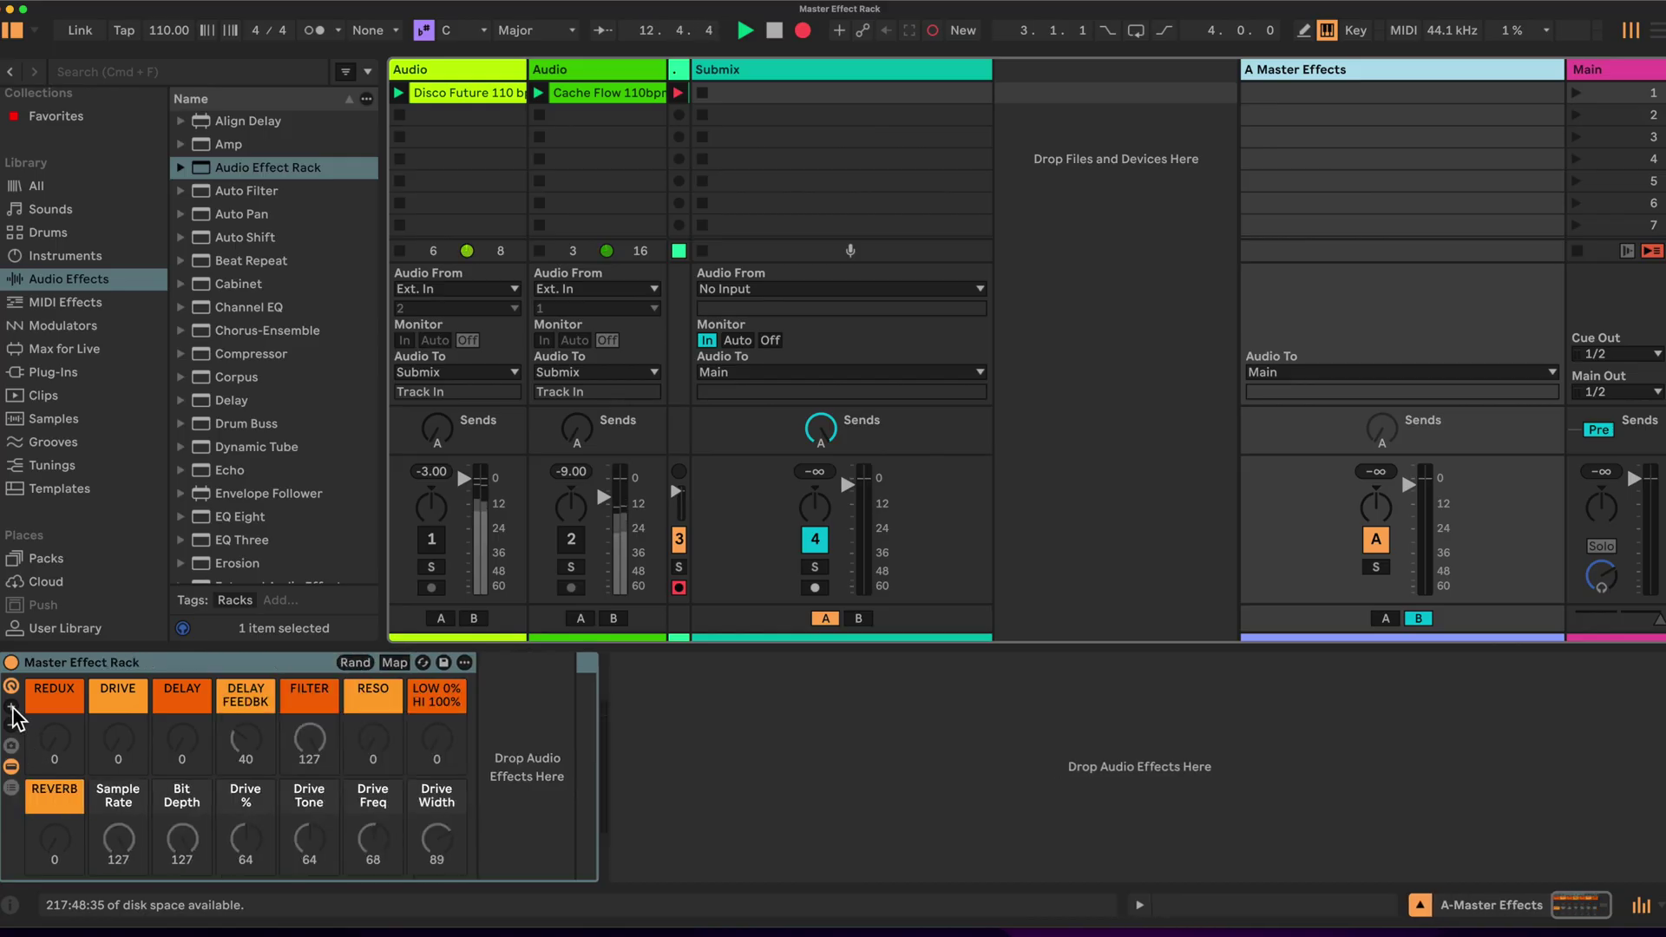
left_click(13, 707)
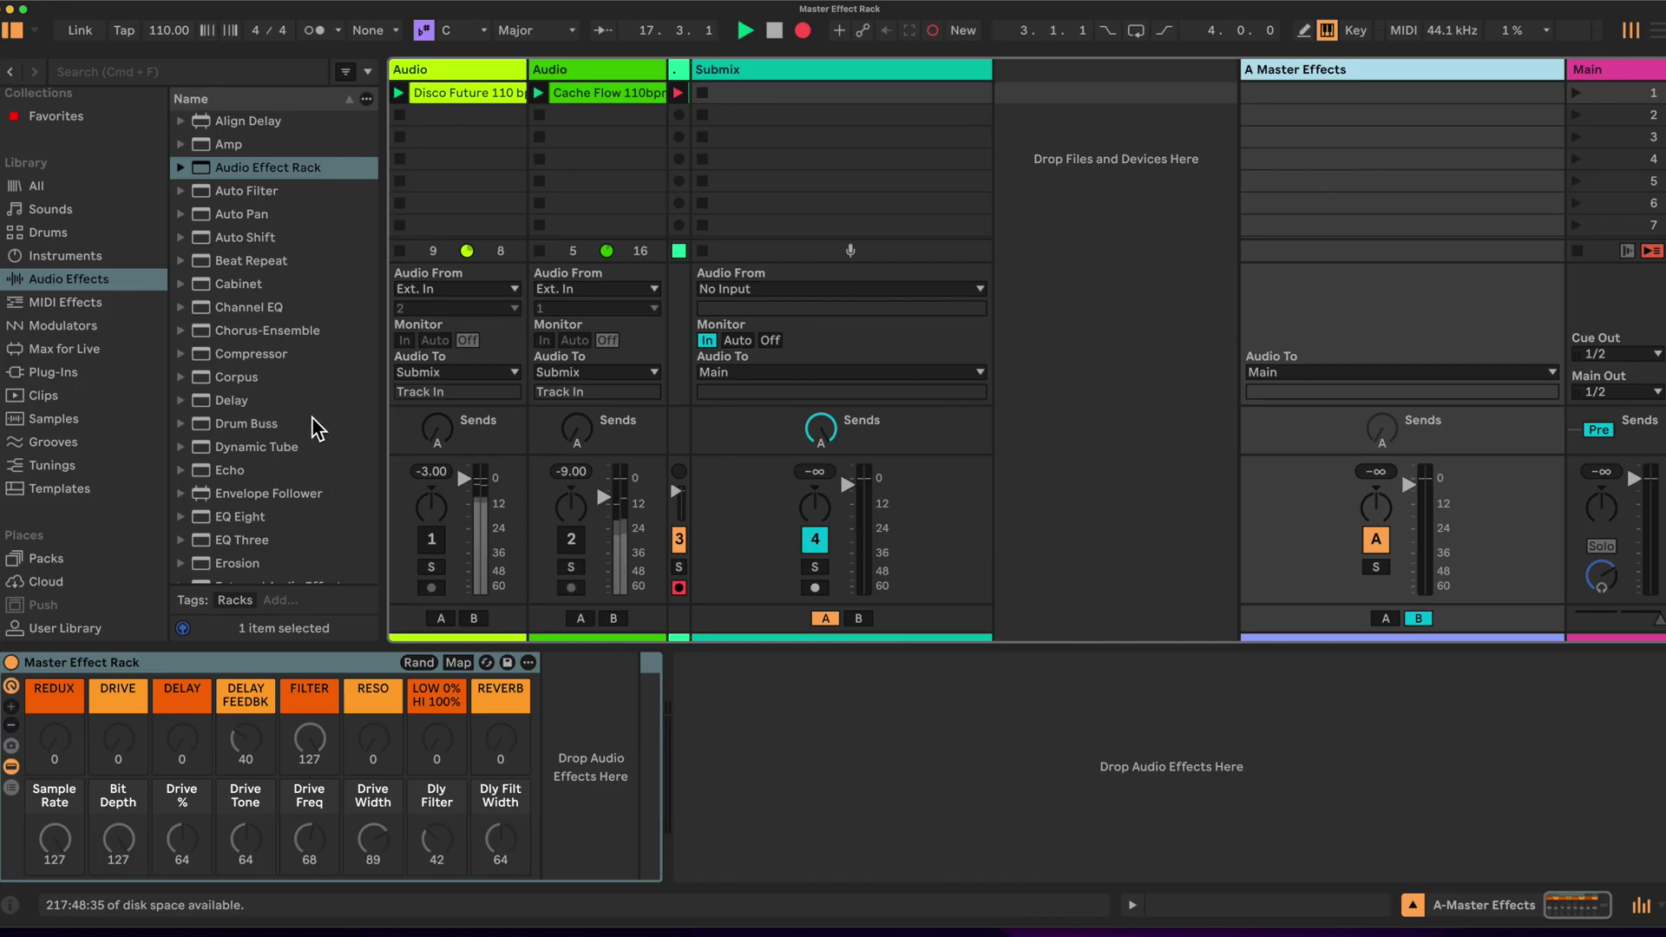
Add Redux as the first device in the empty Master Effect Rack and Overdrive after it.
scroll(286, 383, "down", 10)
scroll(286, 385, "down", 10)
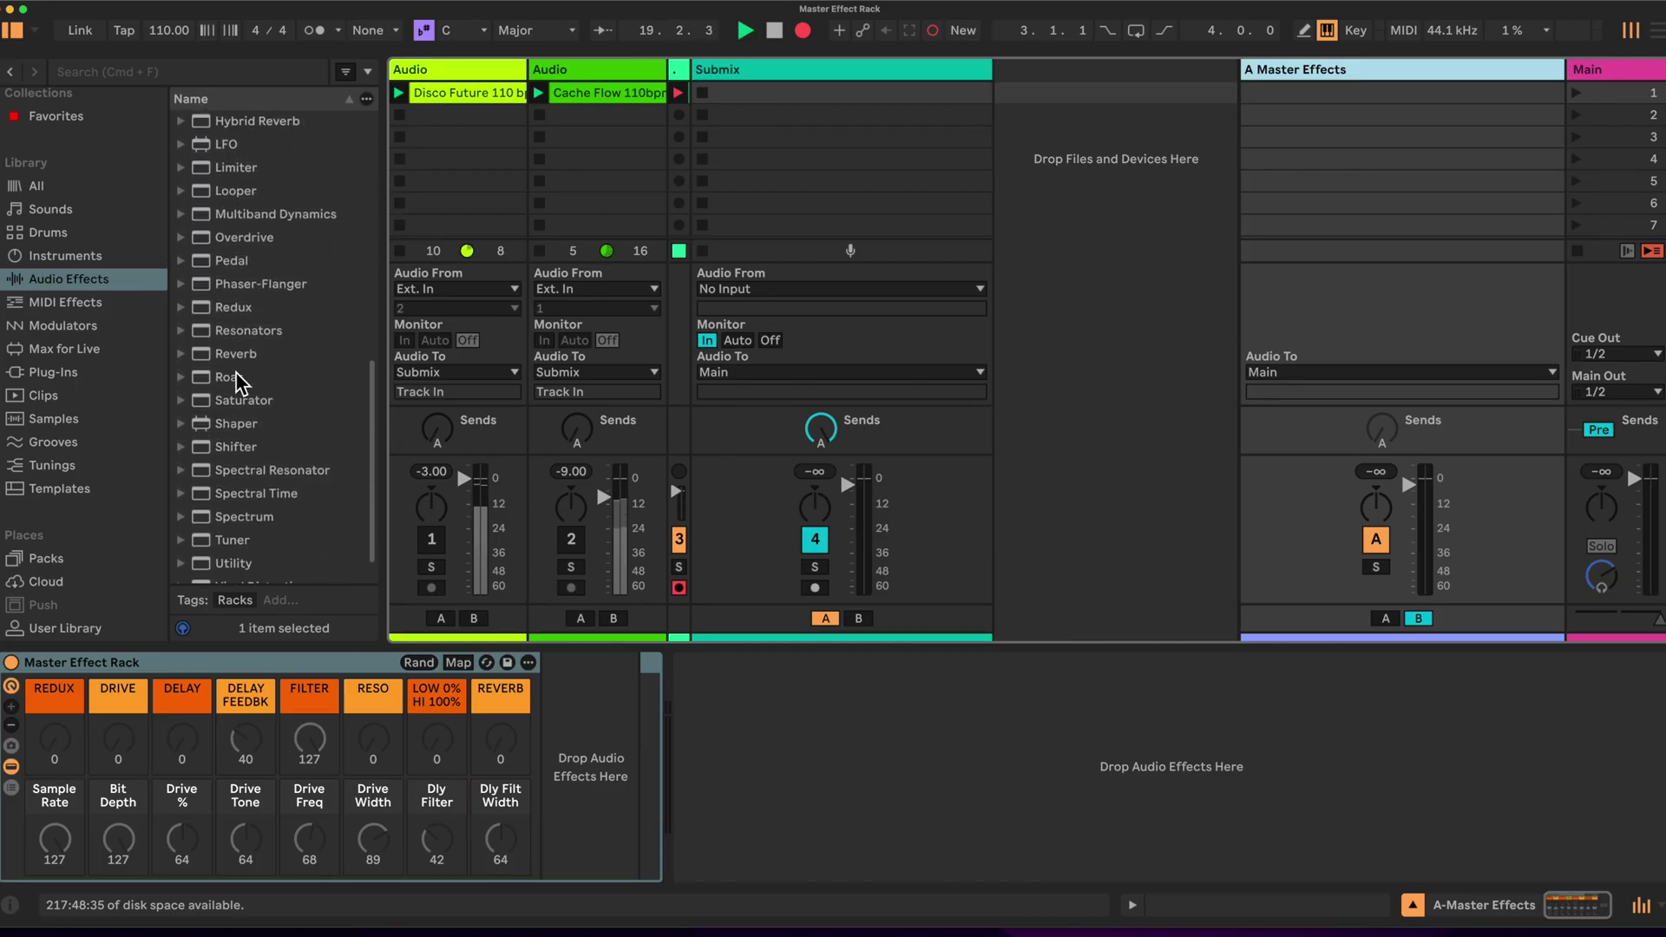
left_click_drag(237, 308, 555, 733)
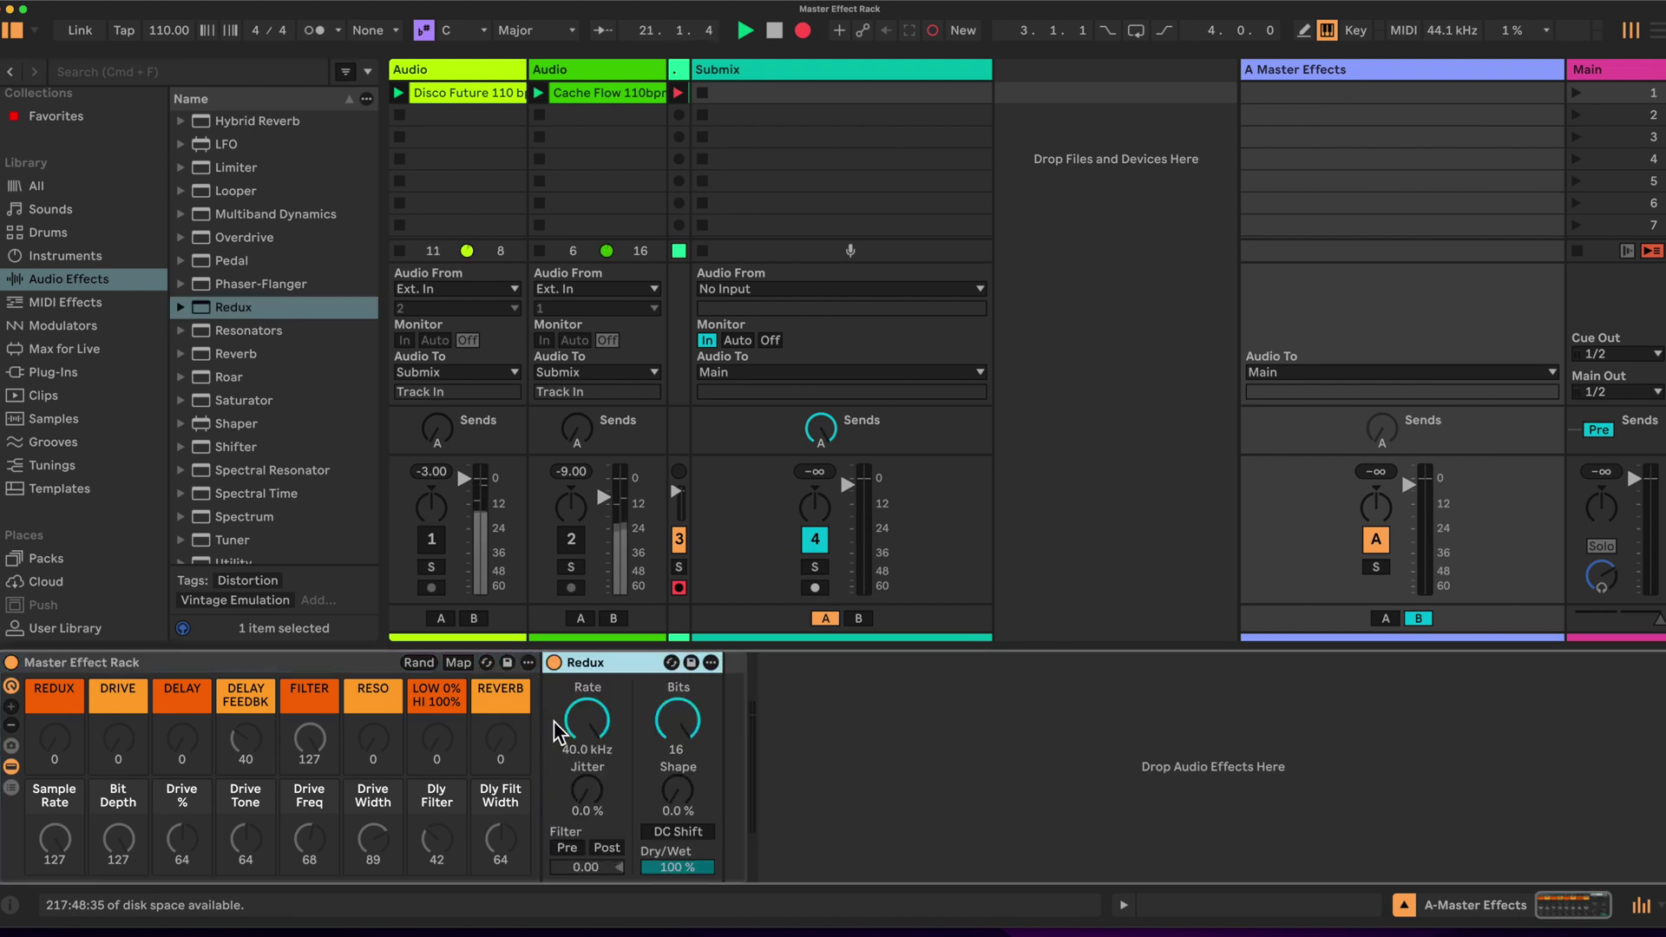
scroll(274, 440, "down", 3)
scroll(269, 434, "up", 5)
left_click(236, 340)
left_click_drag(236, 347, 727, 748)
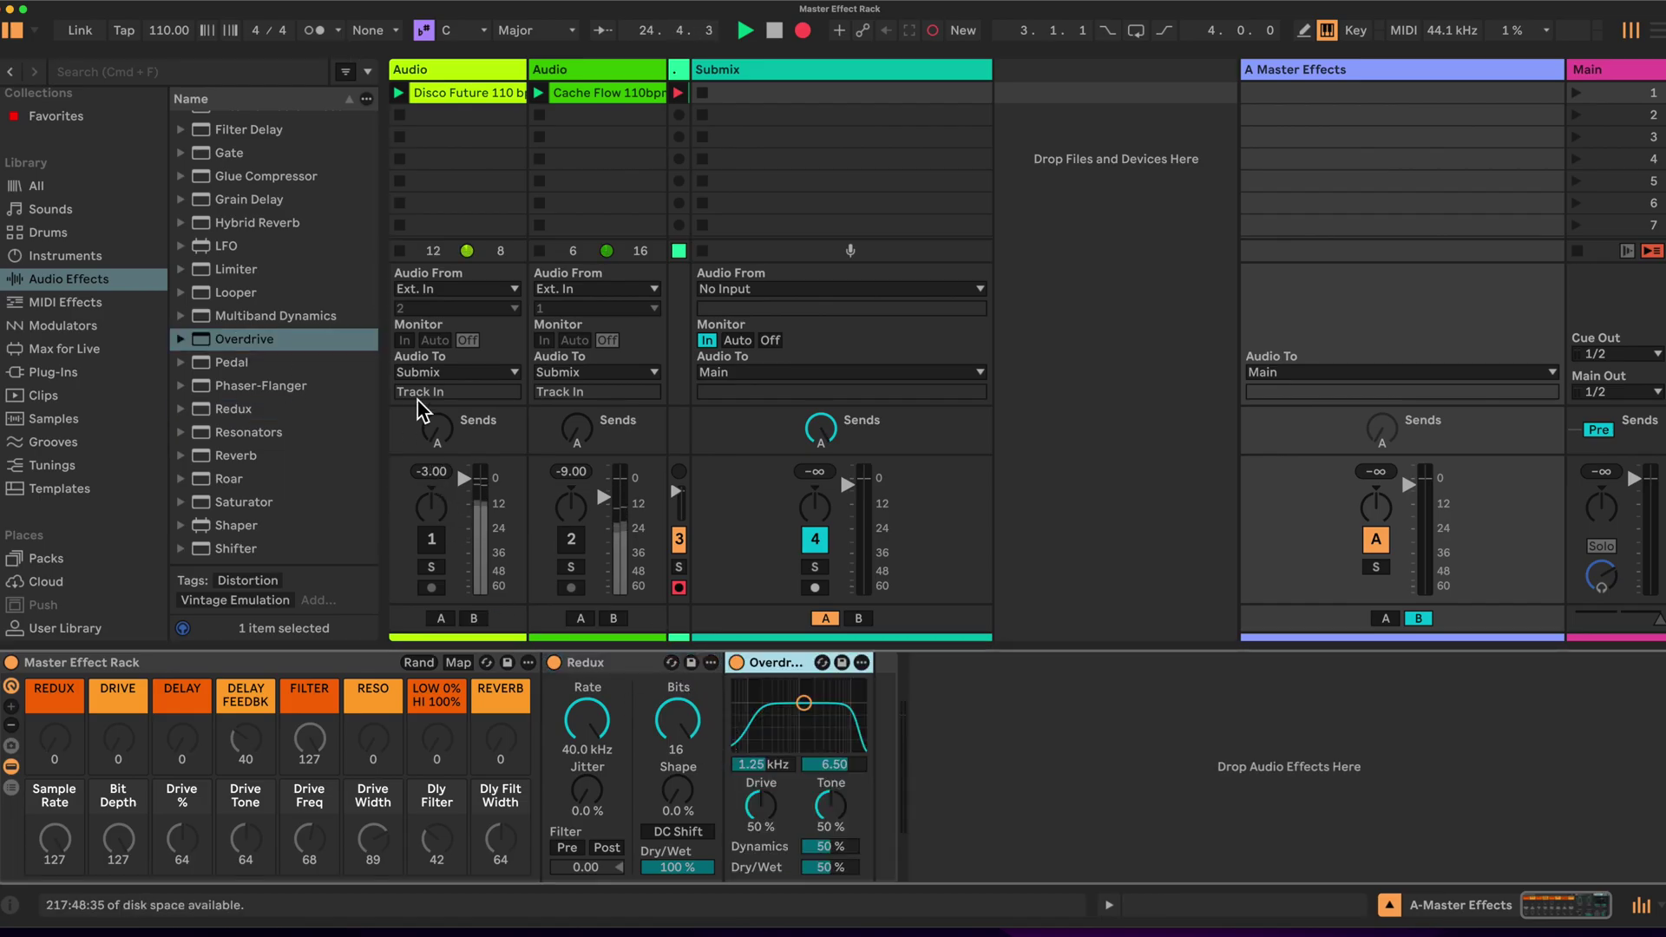
Add Delay after Overdrive in the rack, followed by Auto Filter.
scroll(242, 230, "up", 10)
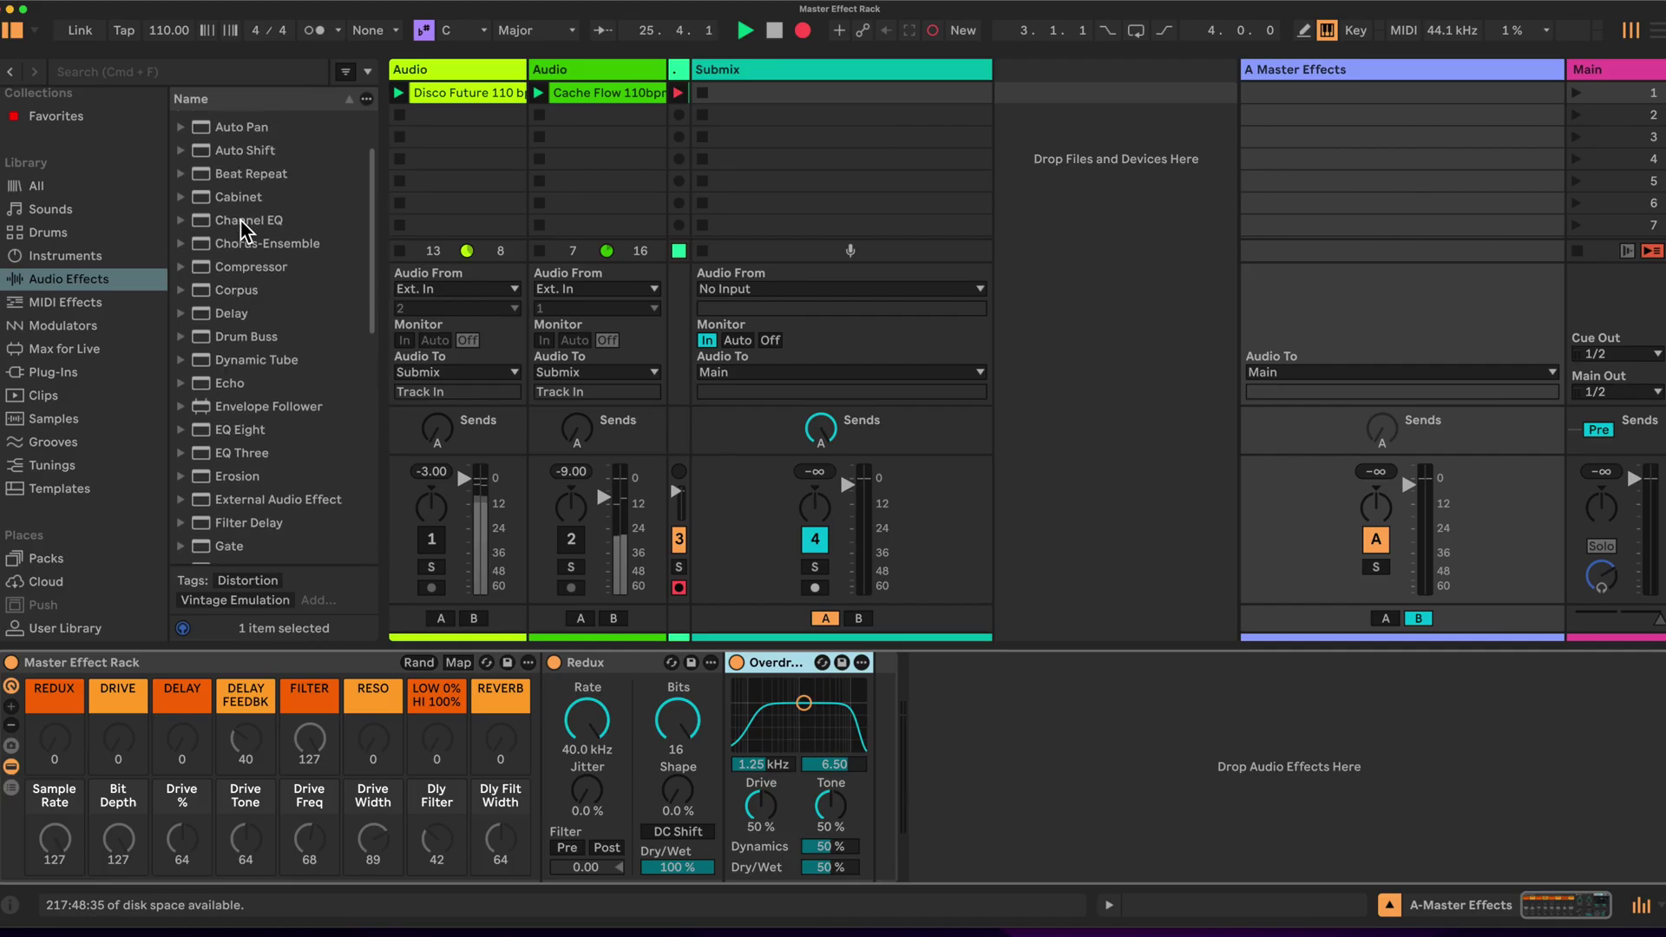
left_click_drag(233, 323, 868, 711)
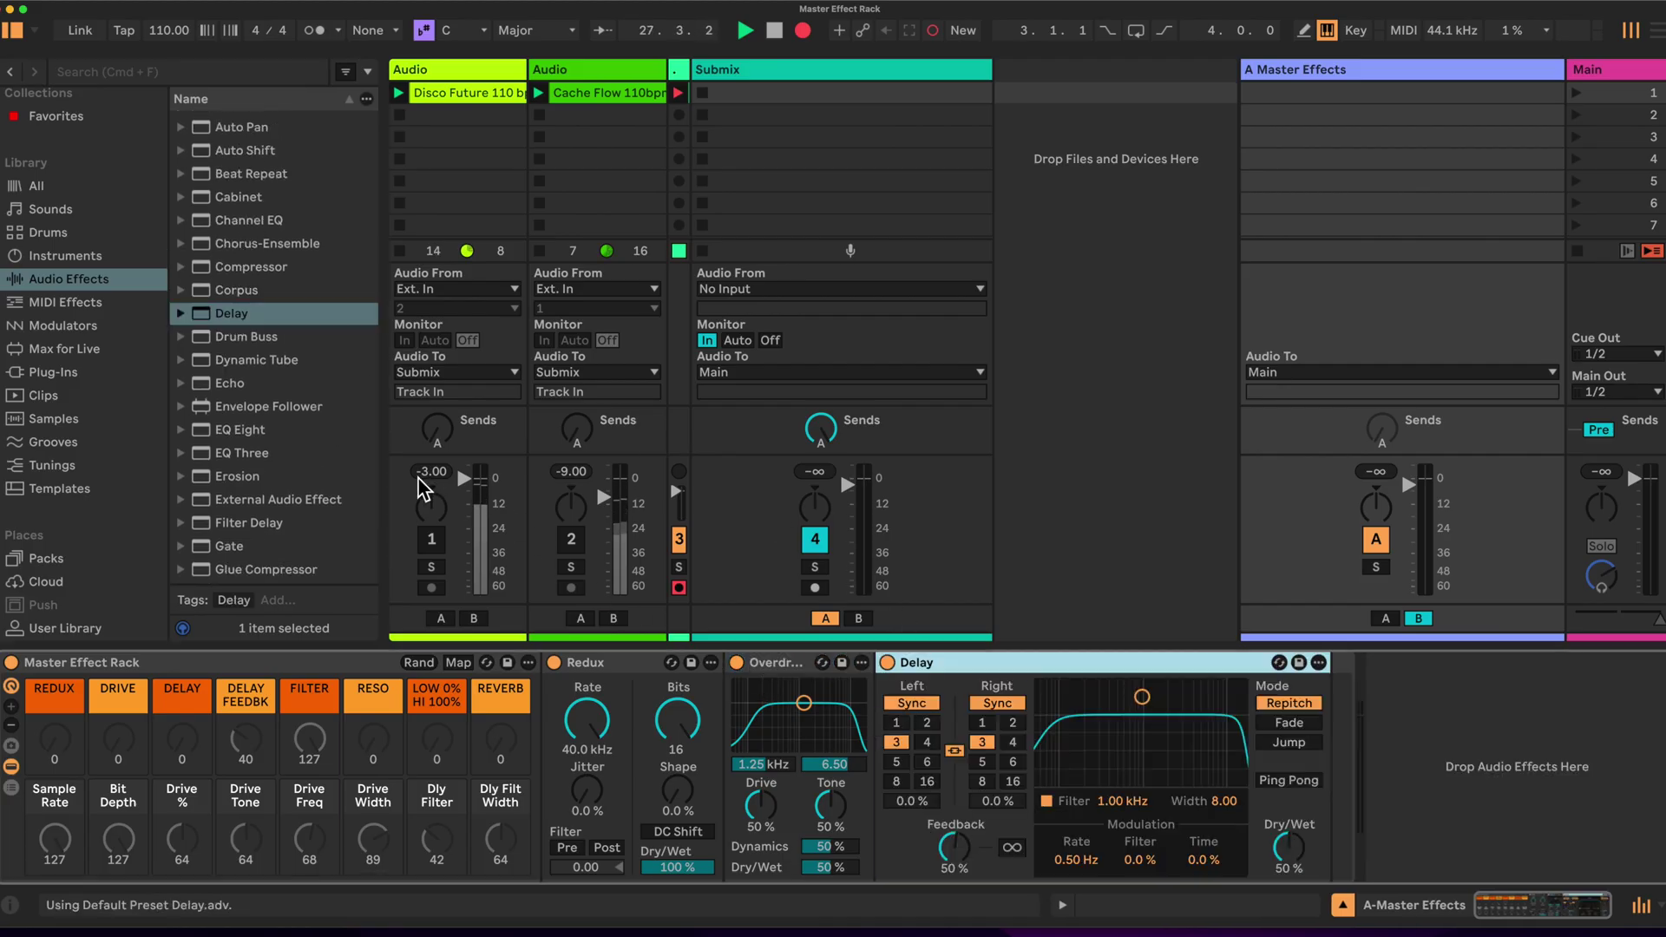
scroll(309, 358, "up", 3)
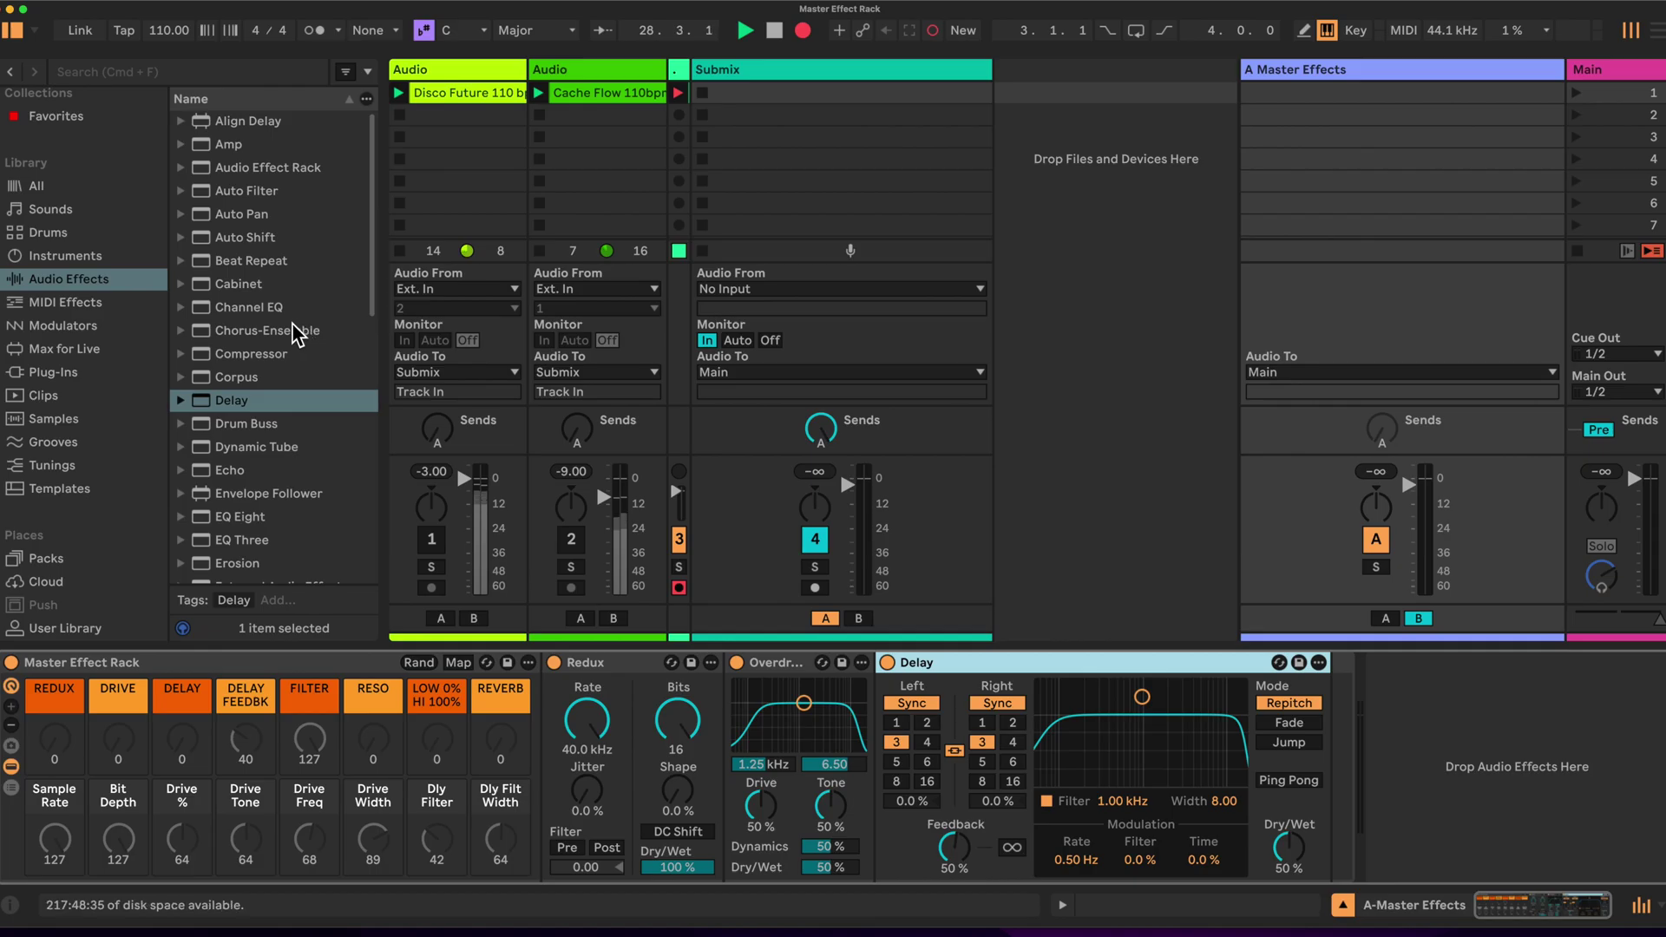
left_click_drag(231, 189, 1327, 740)
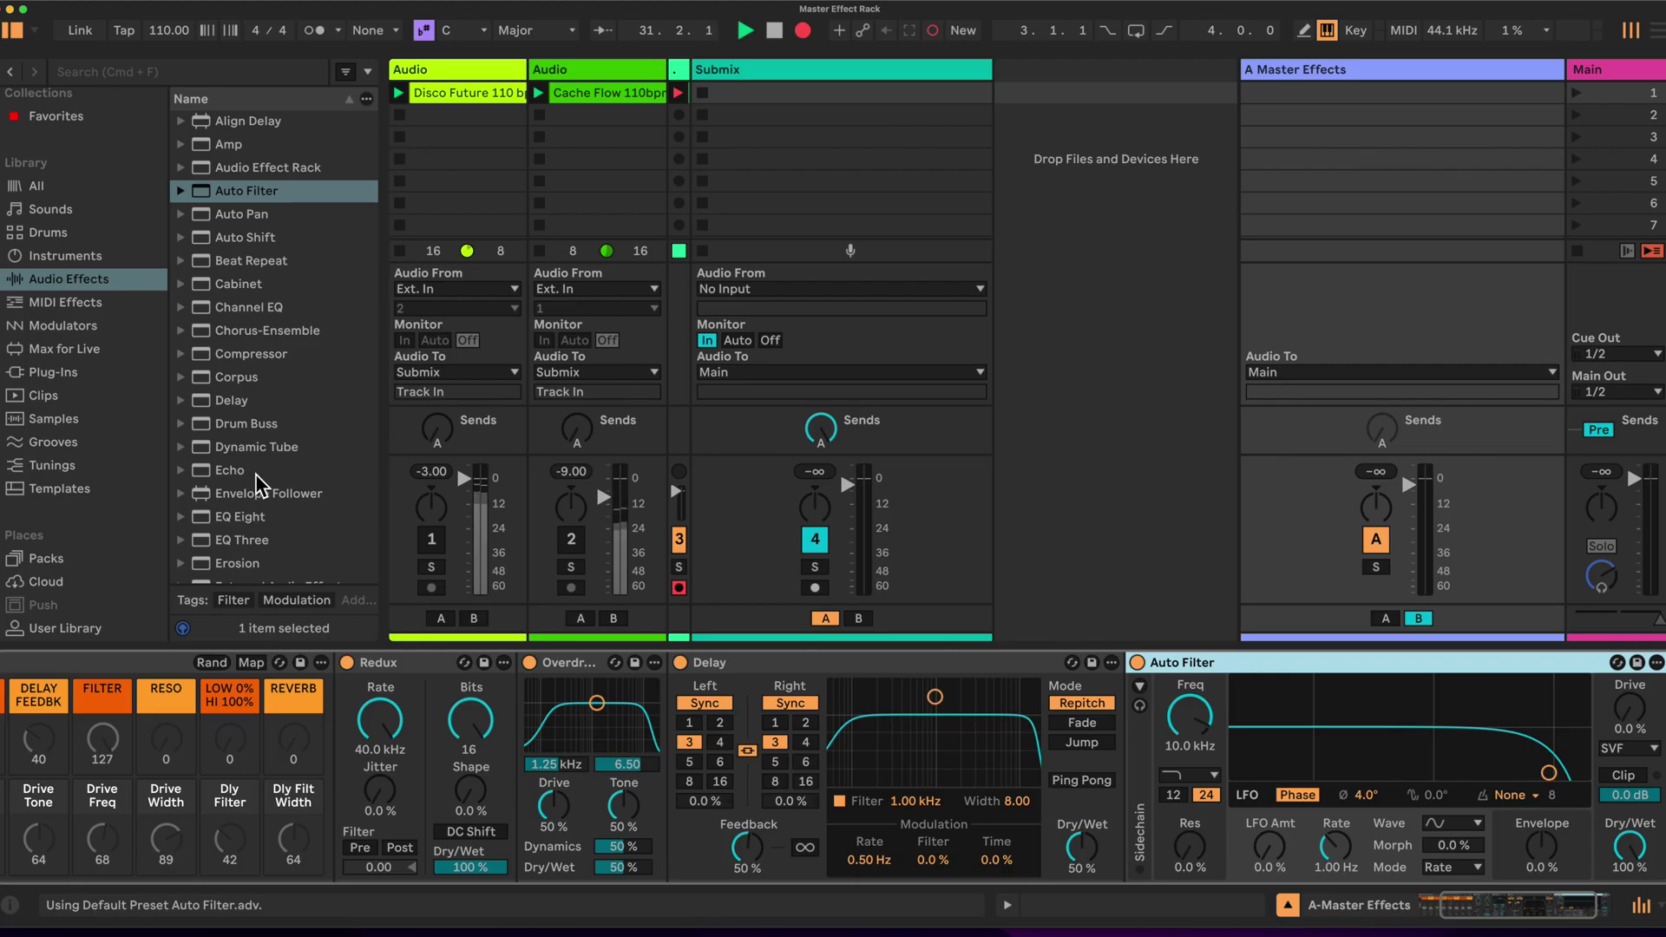
Add Reverb to the rack directly after Auto Filter.
scroll(250, 473, "down", 10)
scroll(250, 473, "down", 2)
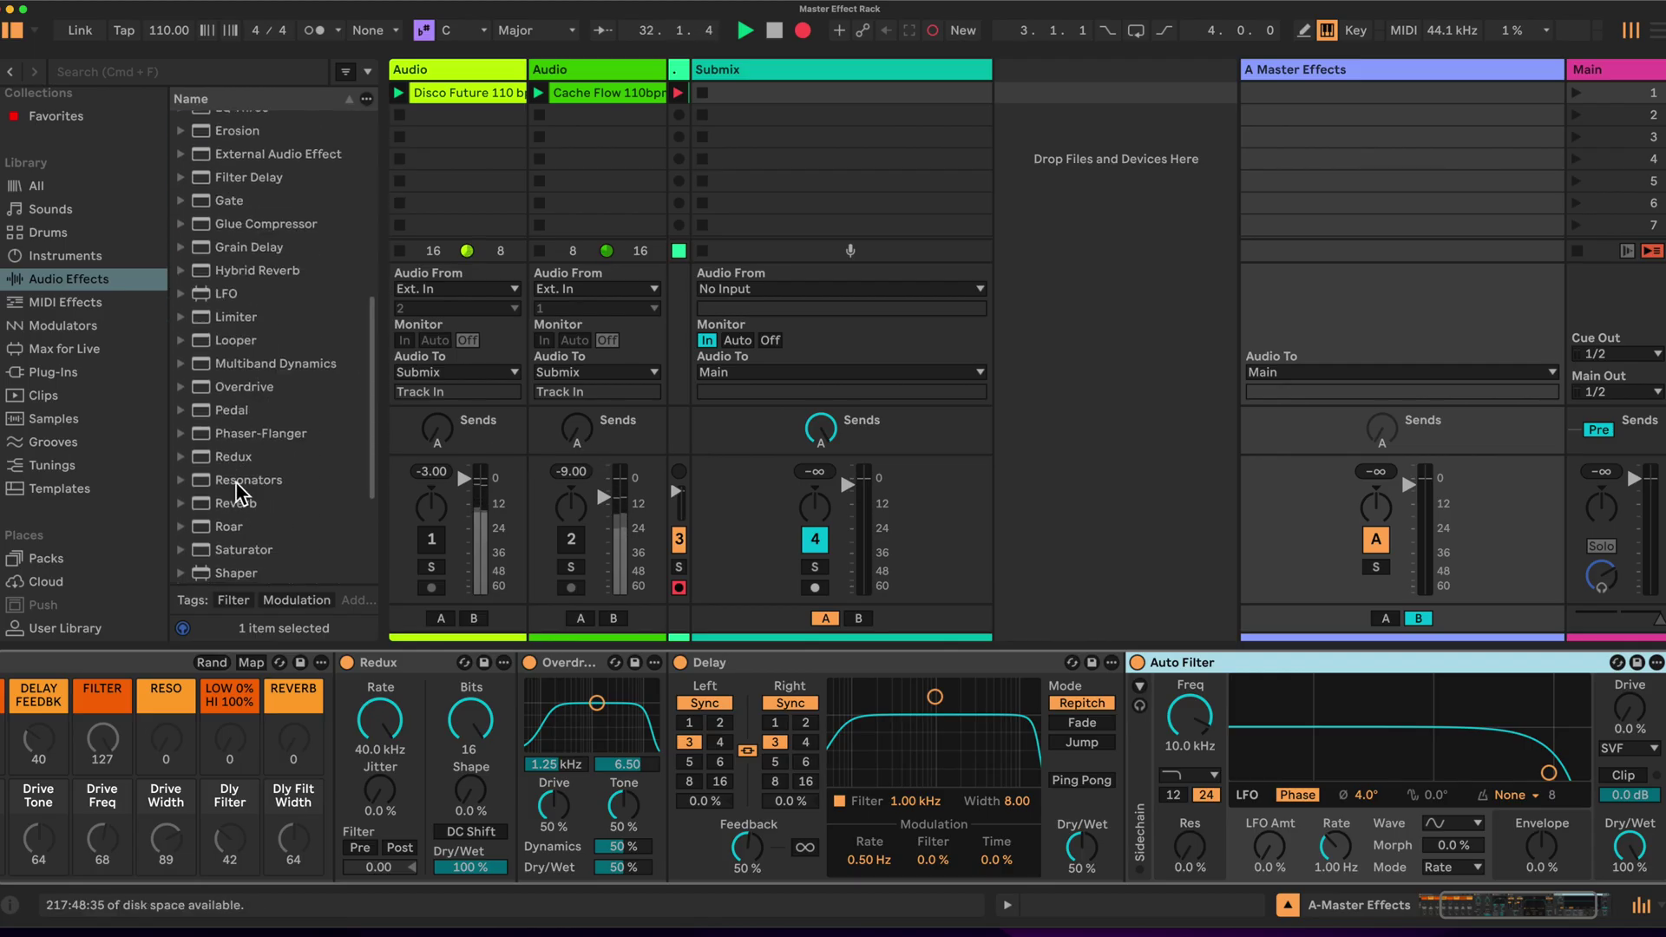
left_click_drag(236, 505, 1520, 781)
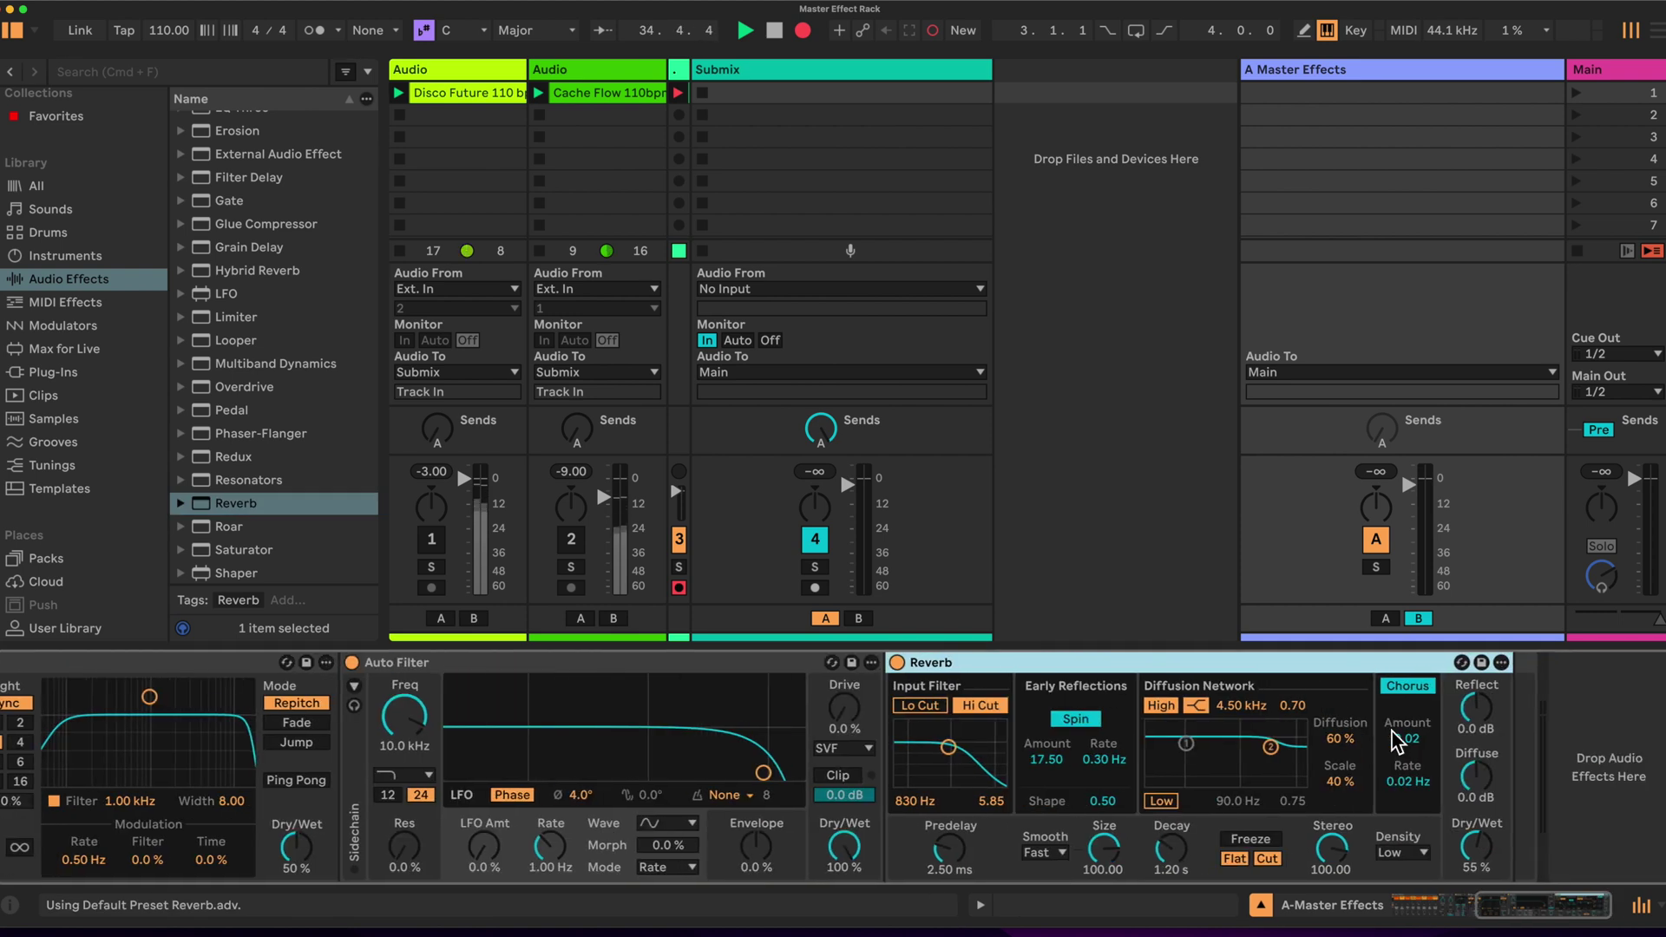
Add Compressor after Reverb and Limiter at the end of the rack's device chain.
scroll(334, 159, "up", 10)
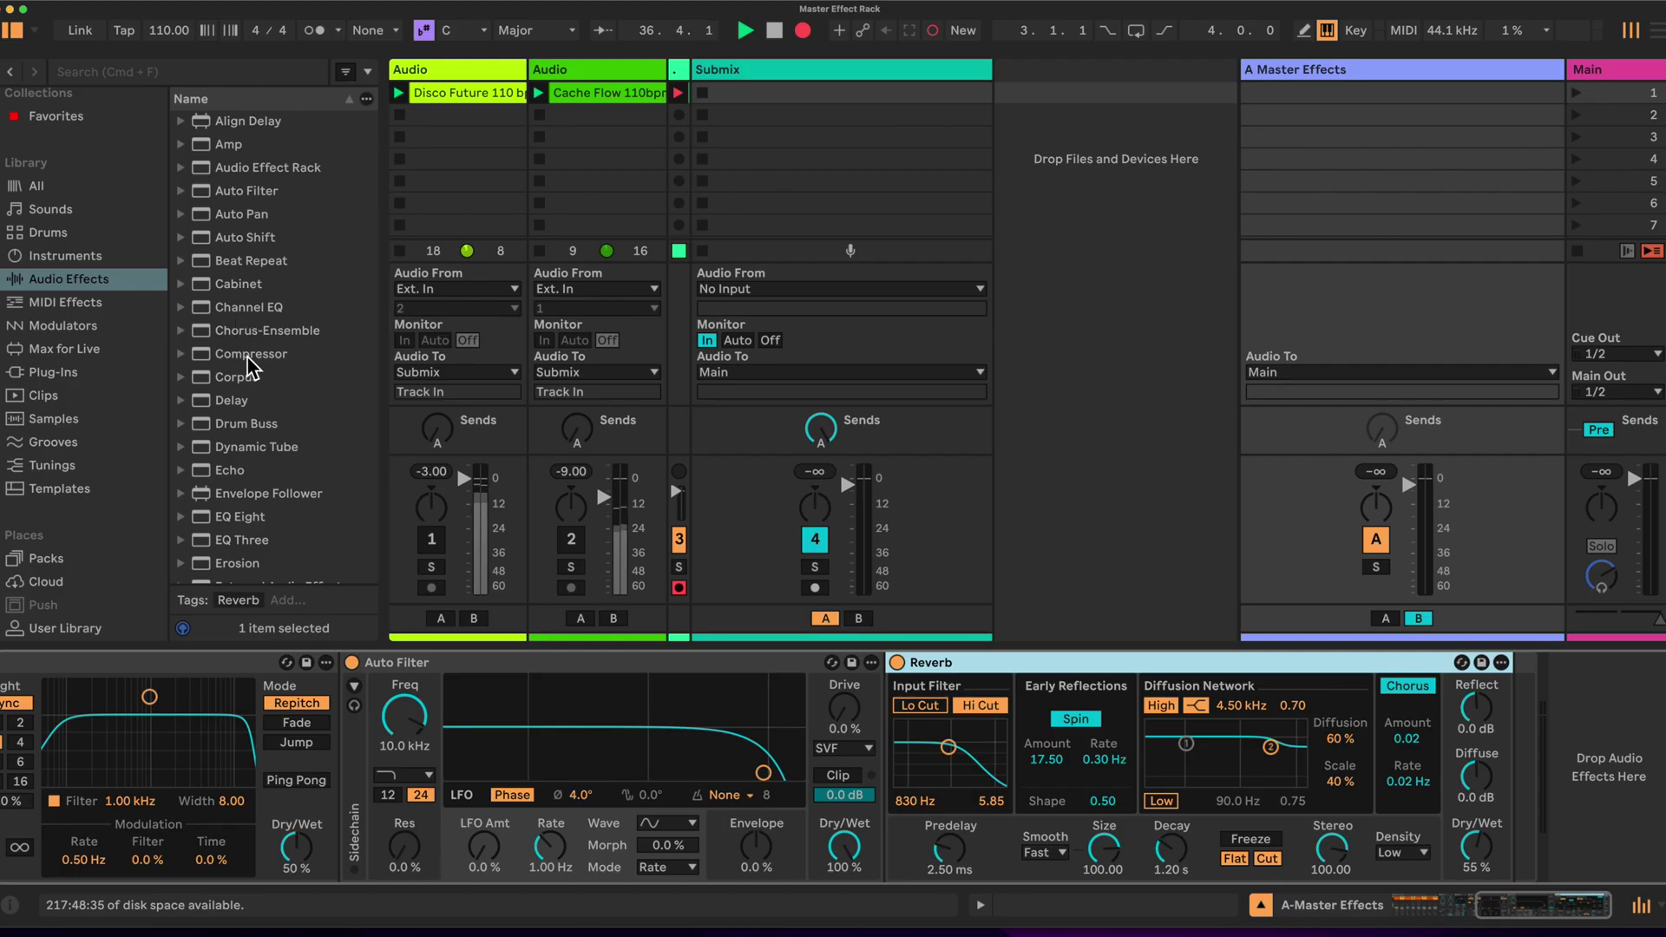
left_click_drag(234, 353, 1504, 710)
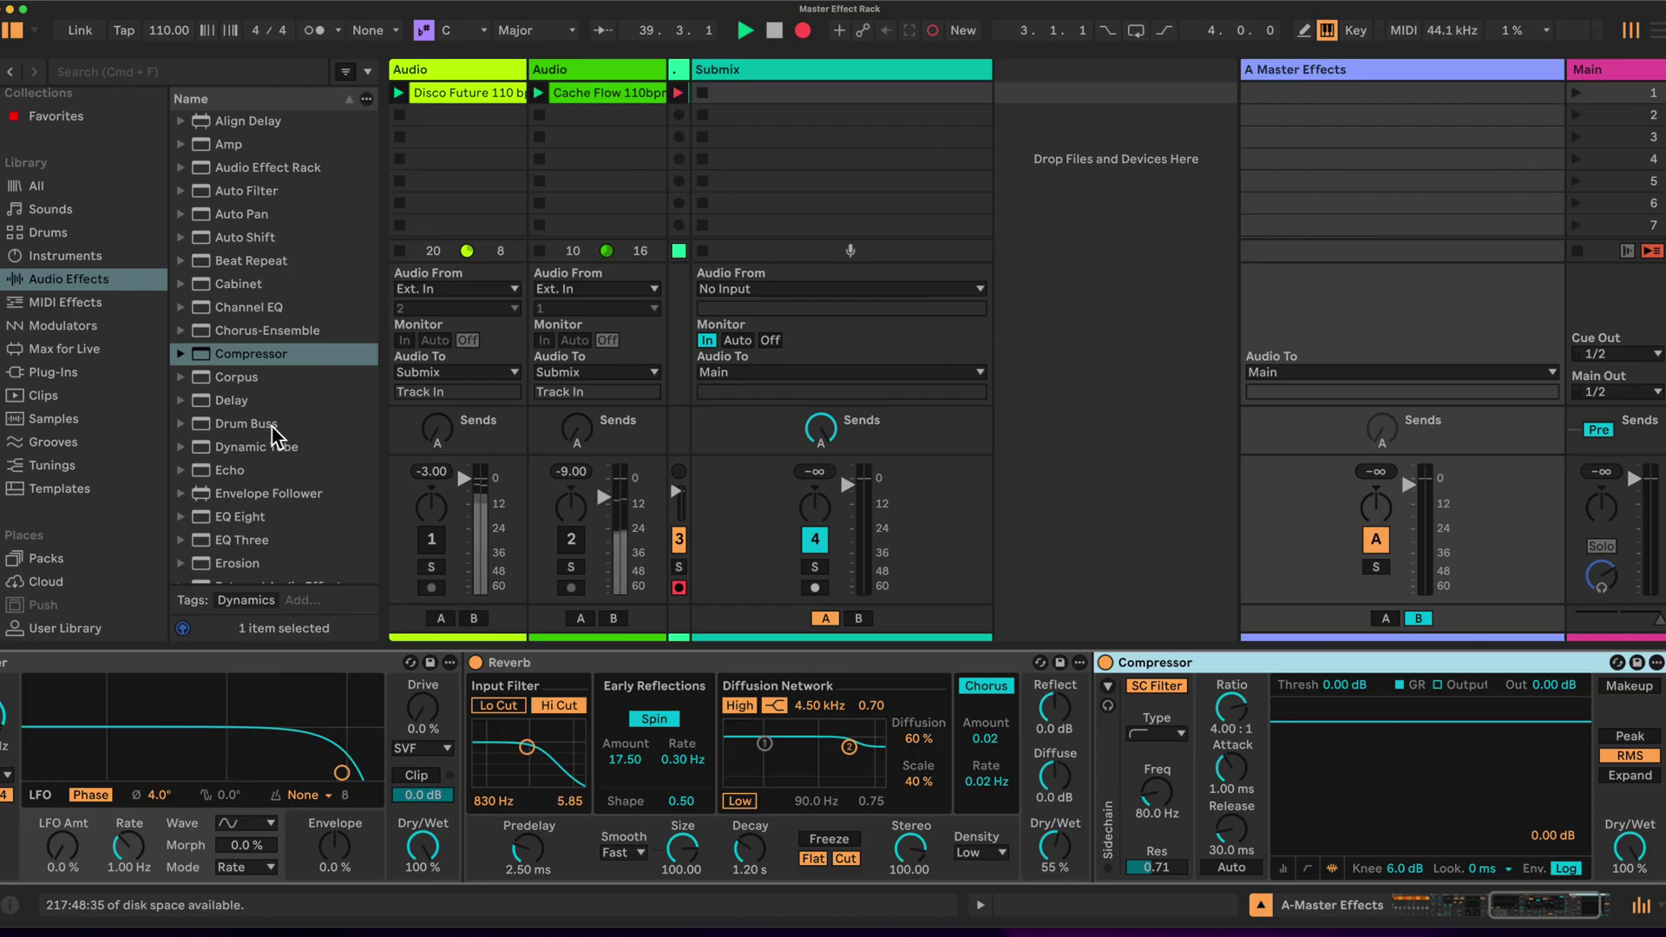
scroll(235, 421, "down", 5)
left_click_drag(232, 466, 1508, 746)
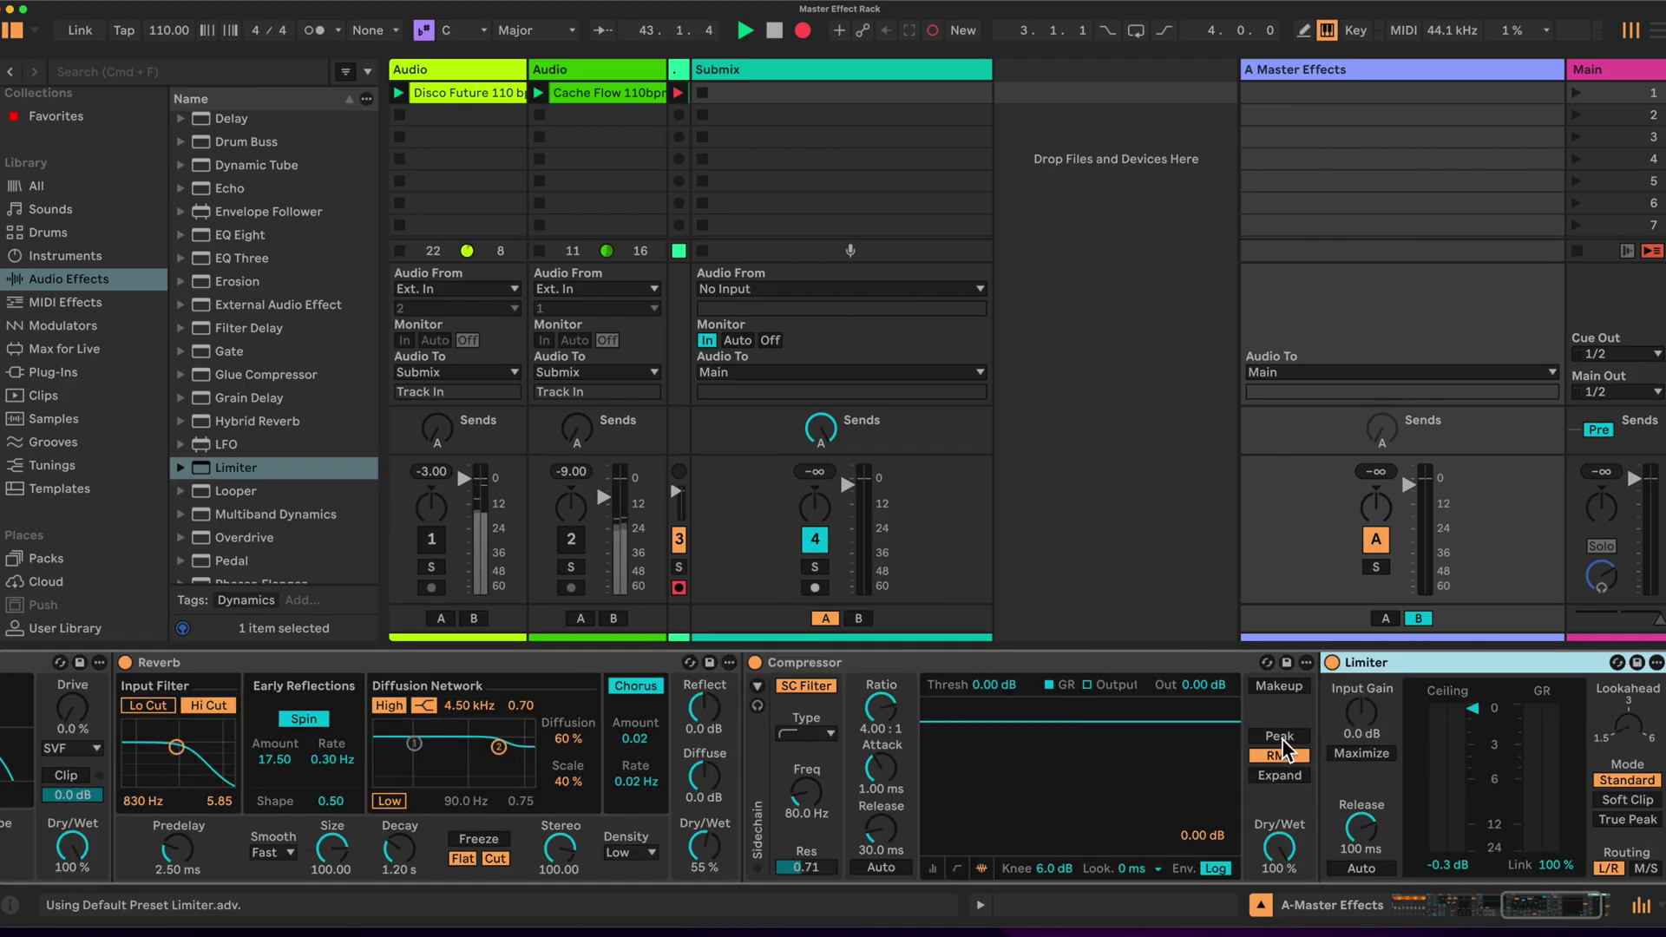
Look over the rack's device chain from Redux through Limiter, including the devices' default settings.
scroll(1282, 738, "right", 2)
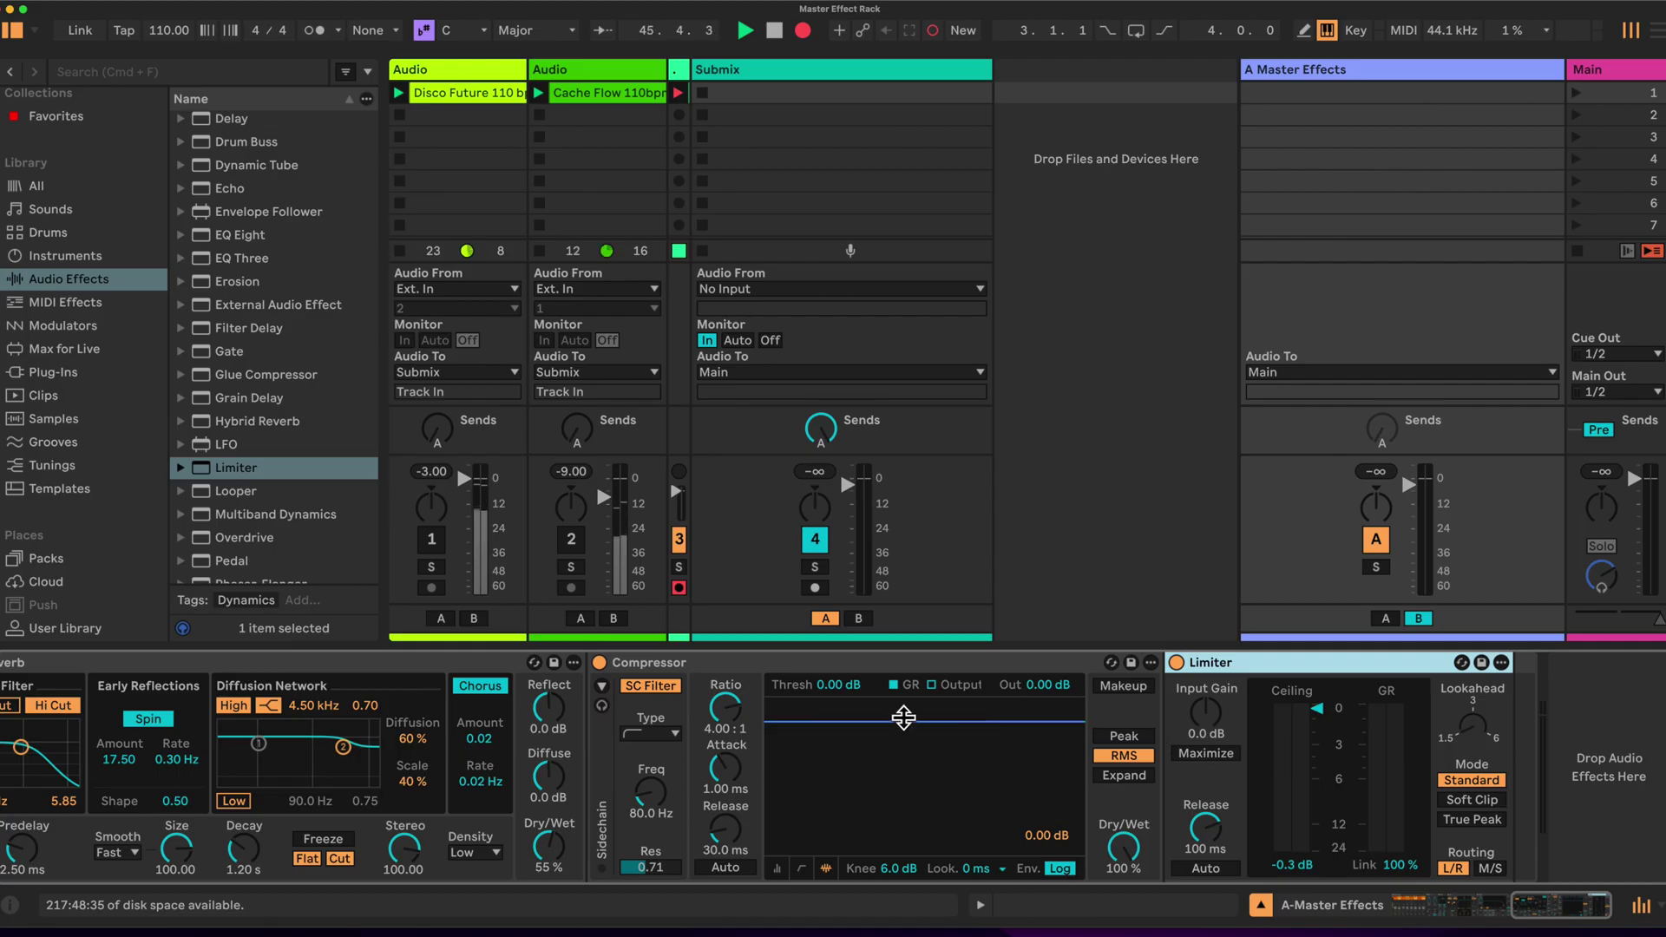
scroll(903, 717, "left", 5)
scroll(918, 721, "right", 5)
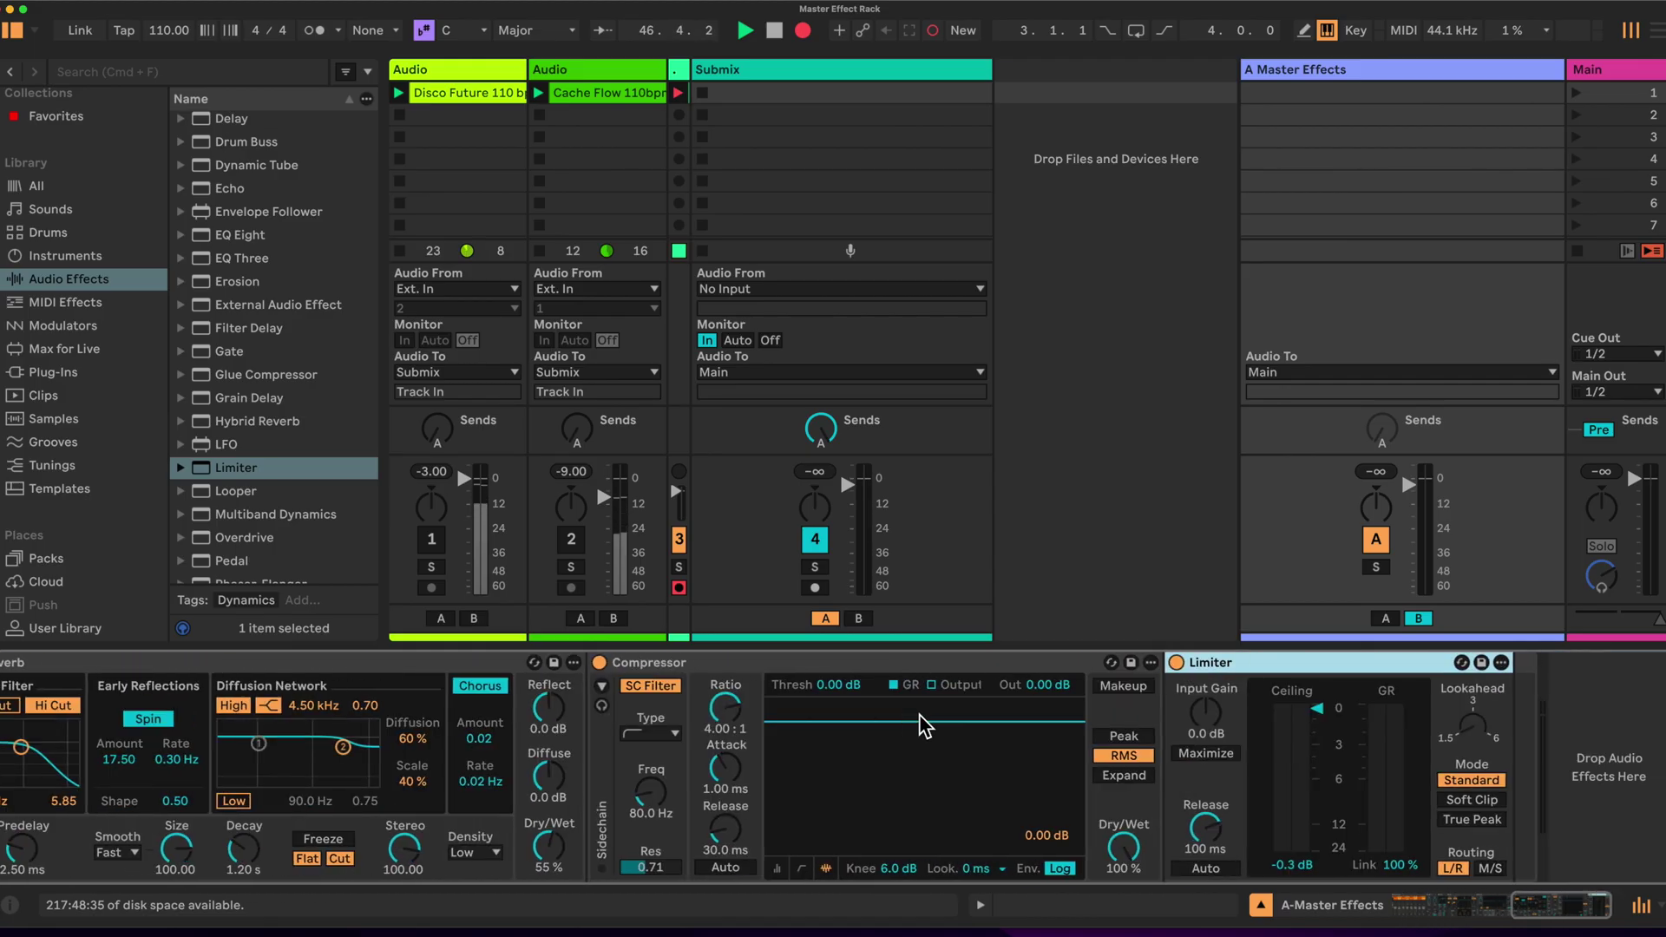
scroll(854, 720, "left", 3)
scroll(854, 721, "left", 5)
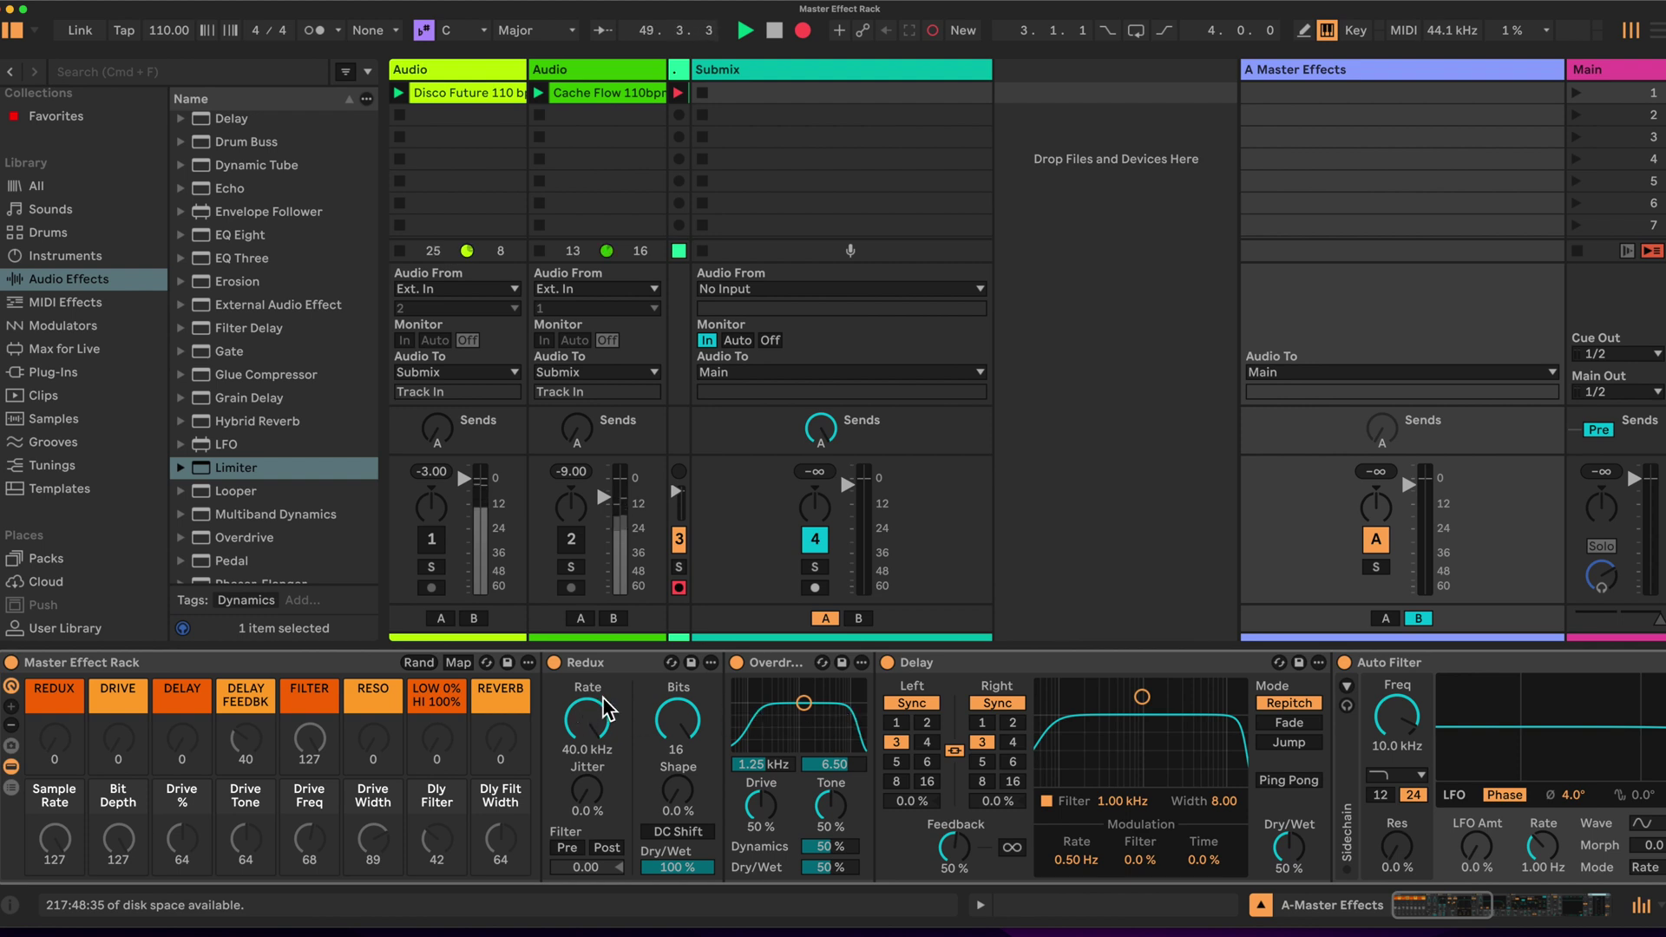
scroll(1040, 719, "right", 8)
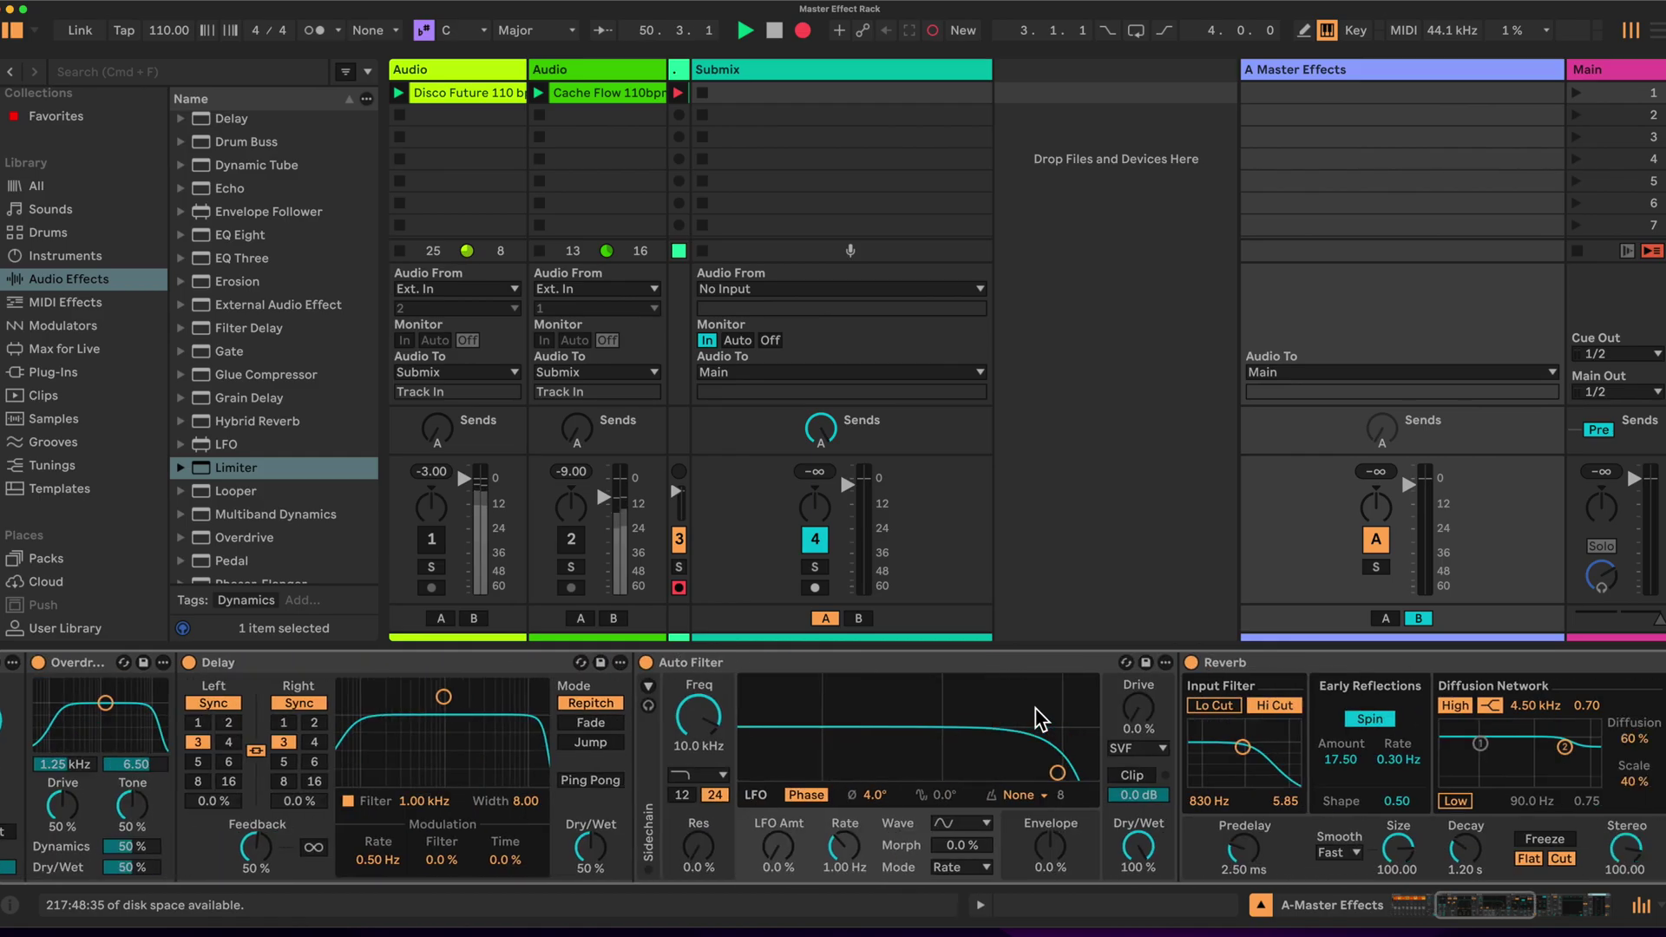
Set the Compressor's attack to 20 ms and switch its level detection to Peak.
scroll(1040, 719, "right", 2)
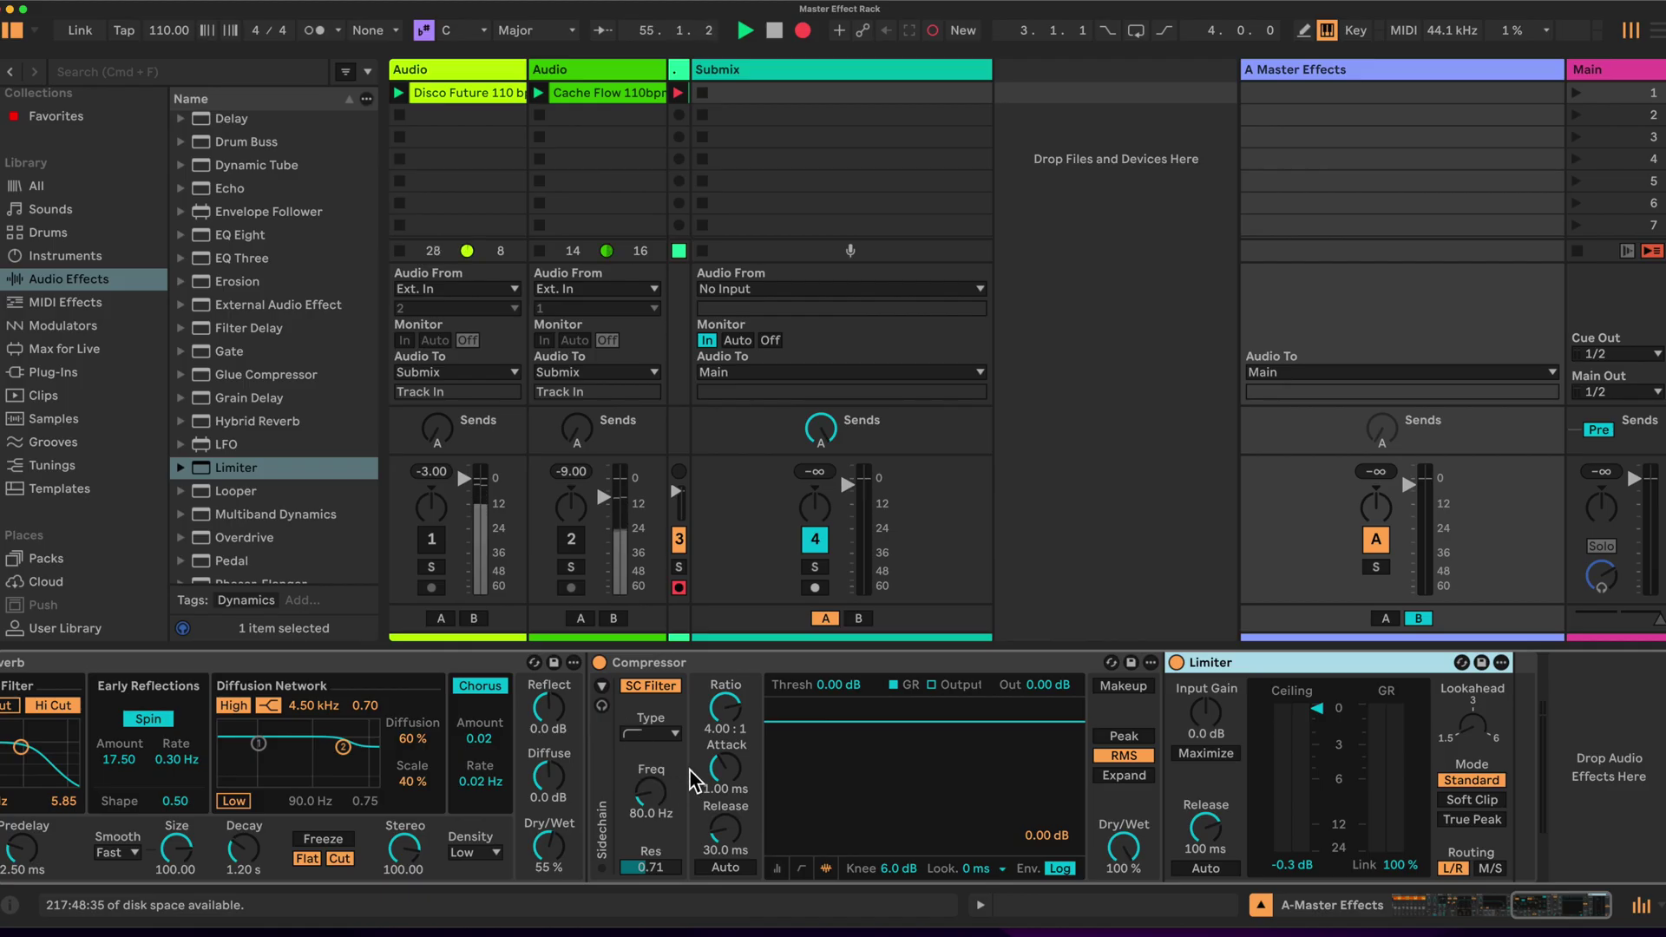
left_click_drag(725, 767, 725, 756)
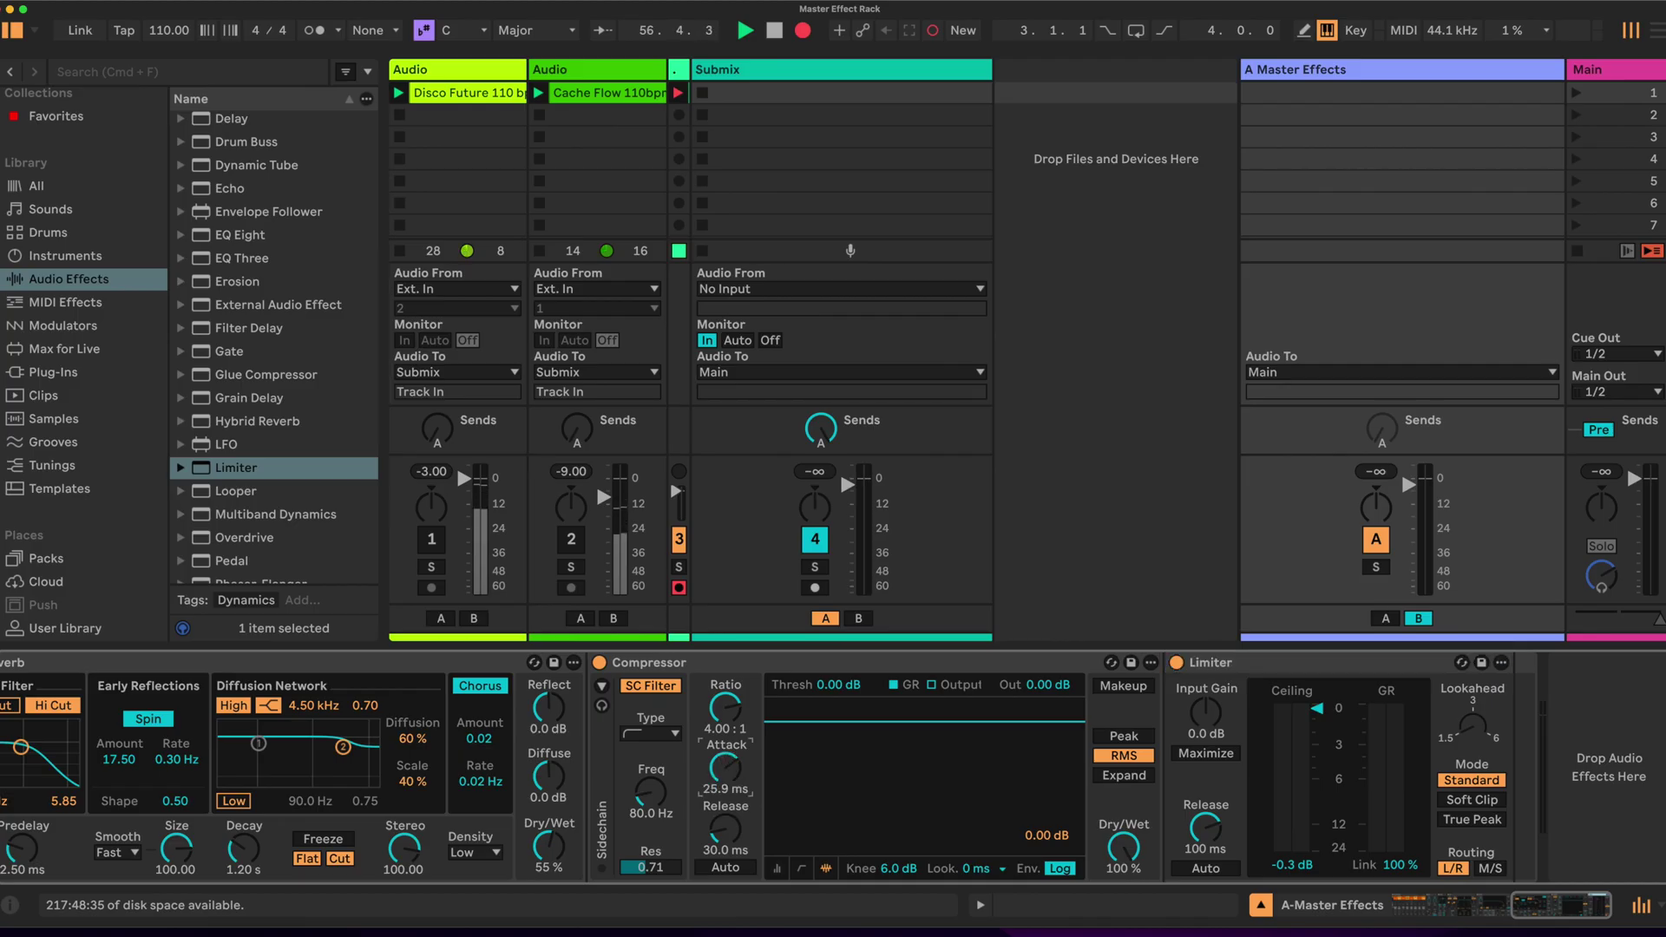
key("Return")
left_click(720, 789)
left_click(1126, 736)
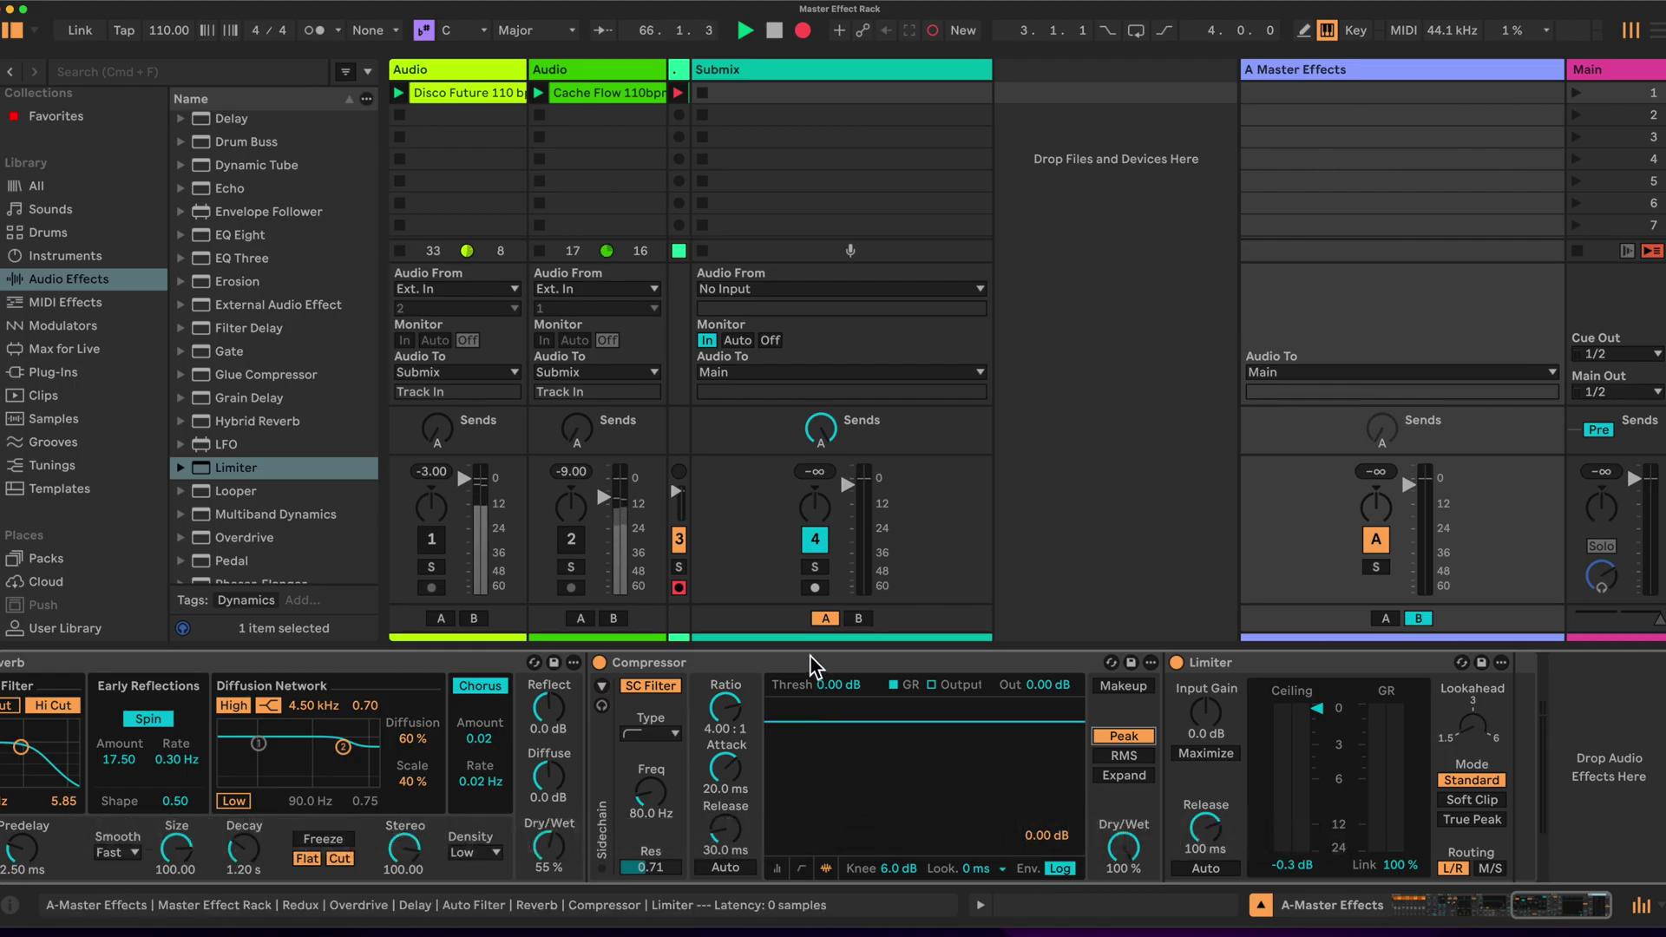
On the Reverb, enable the input filter's Lo Cut and set Size to 125 and Decay to 2 s.
scroll(809, 656, "left", 10)
scroll(775, 664, "left", 5)
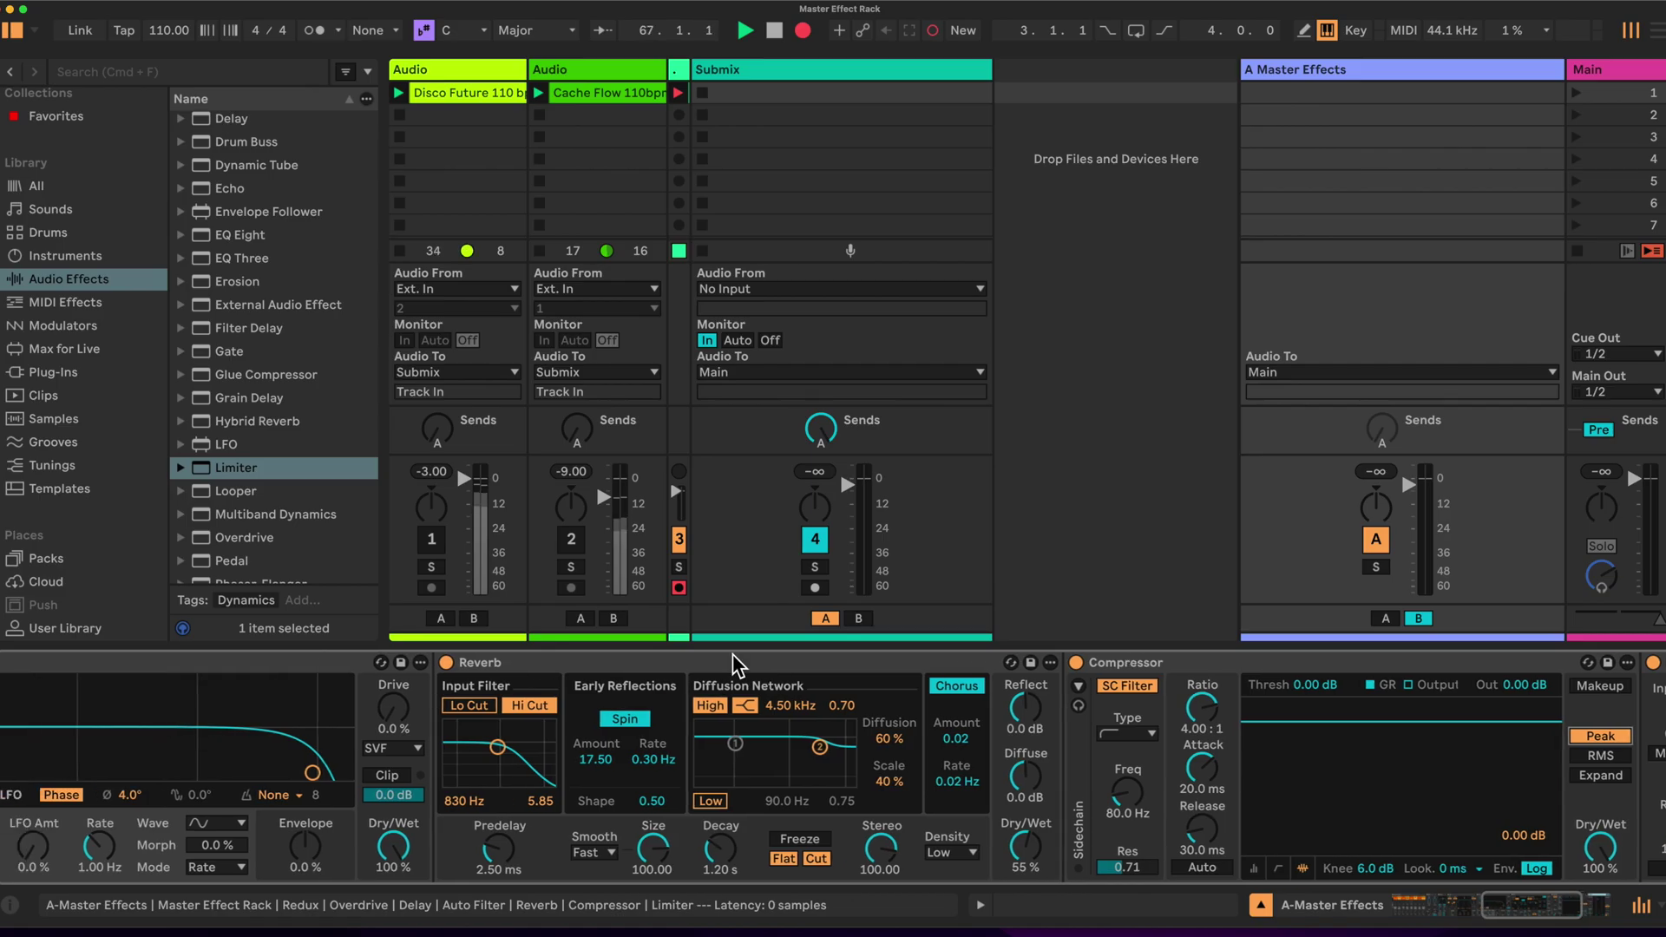
left_click(743, 664)
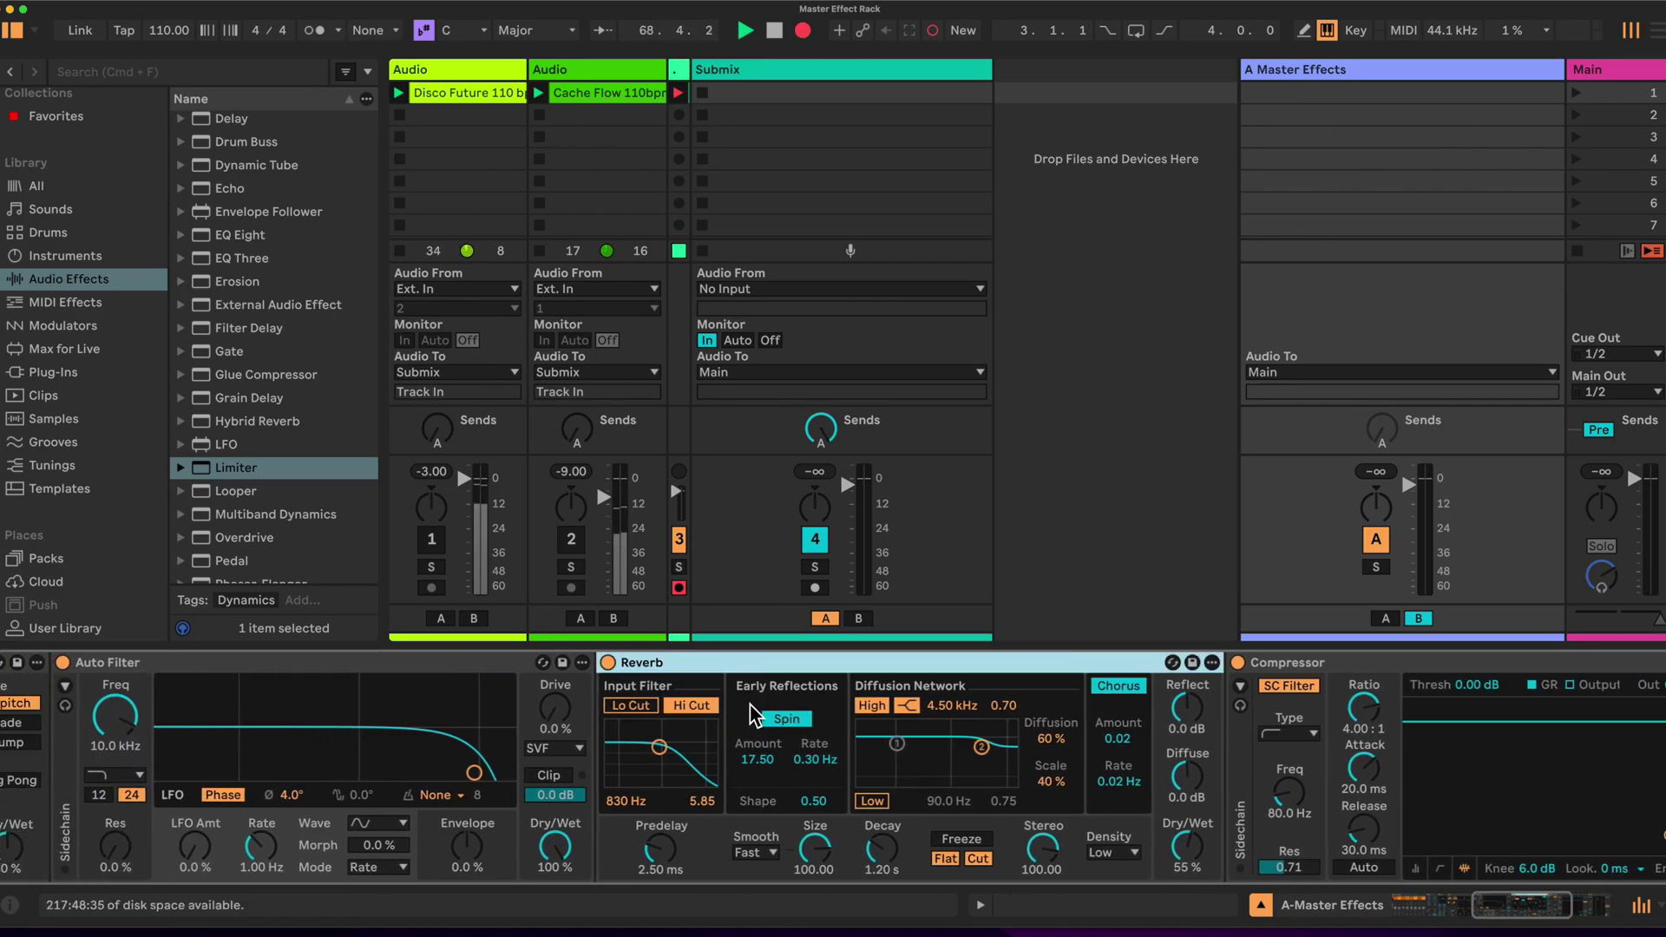
left_click(618, 704)
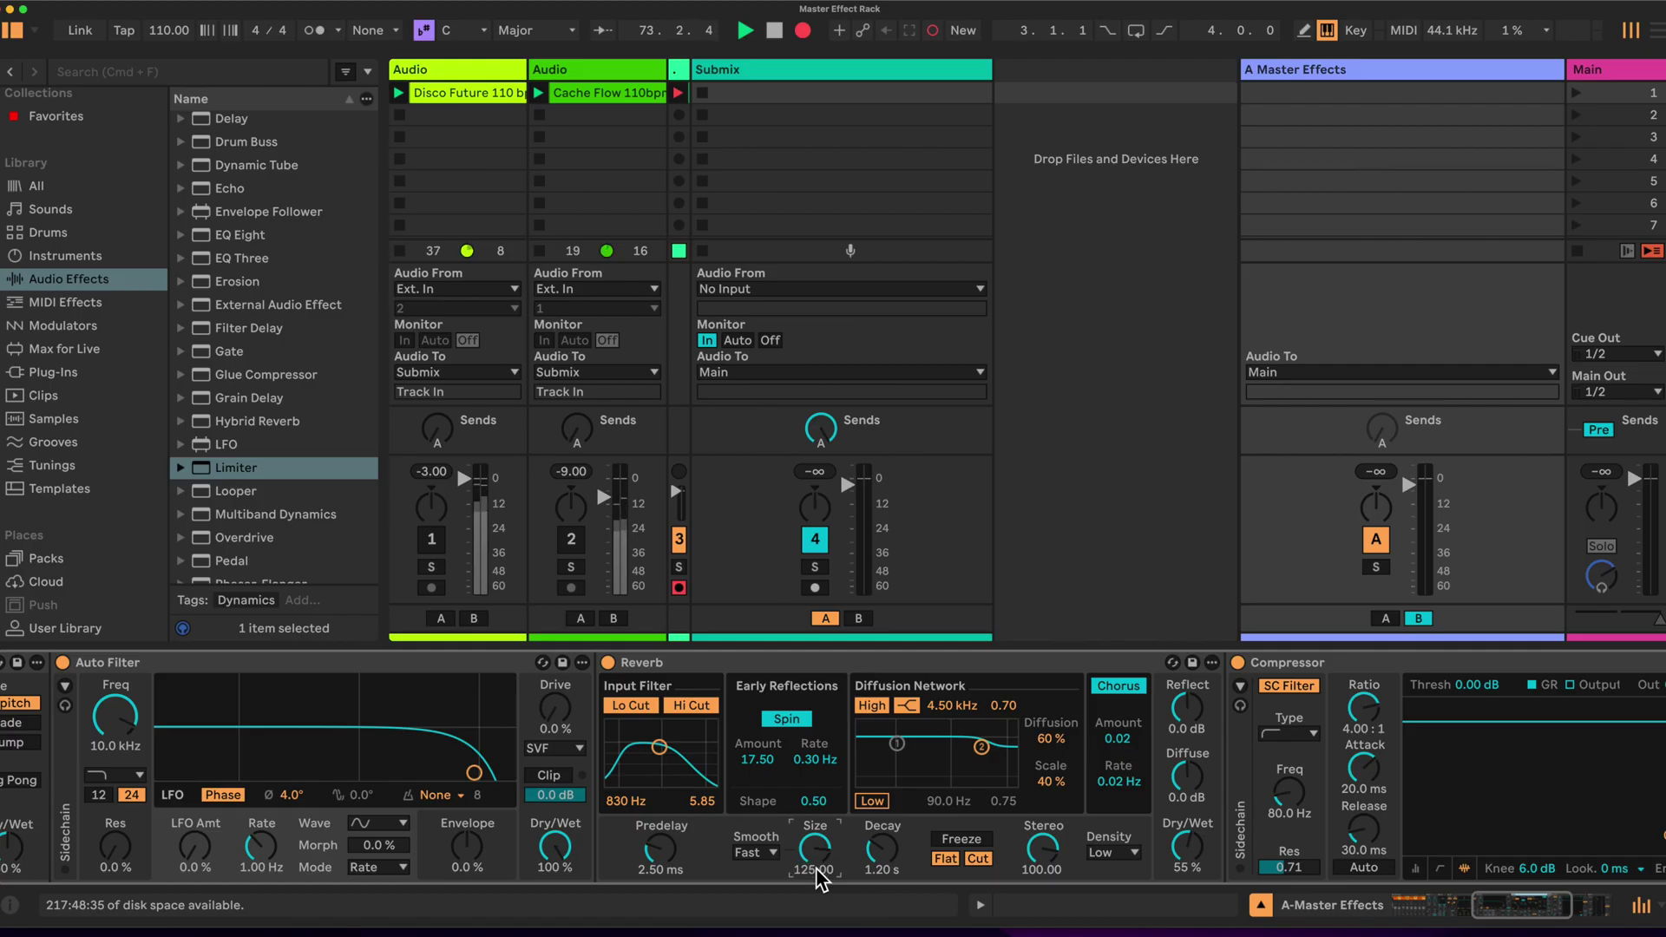
left_click(878, 871)
type("200")
key("Return")
left_click(881, 871)
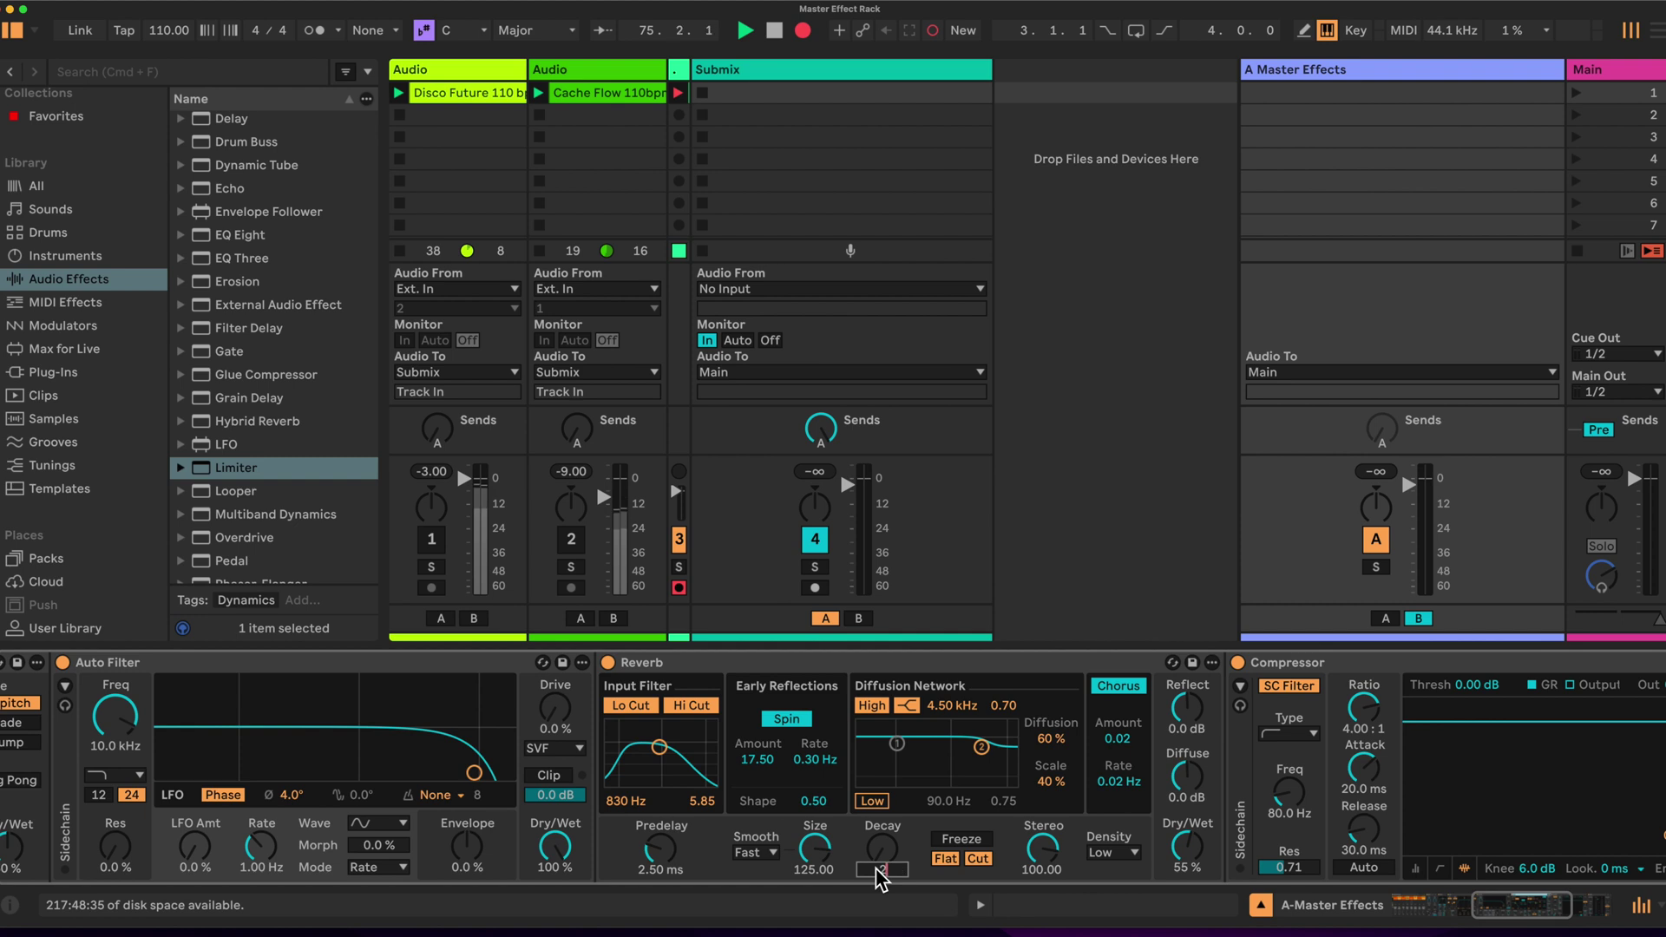
key("Return")
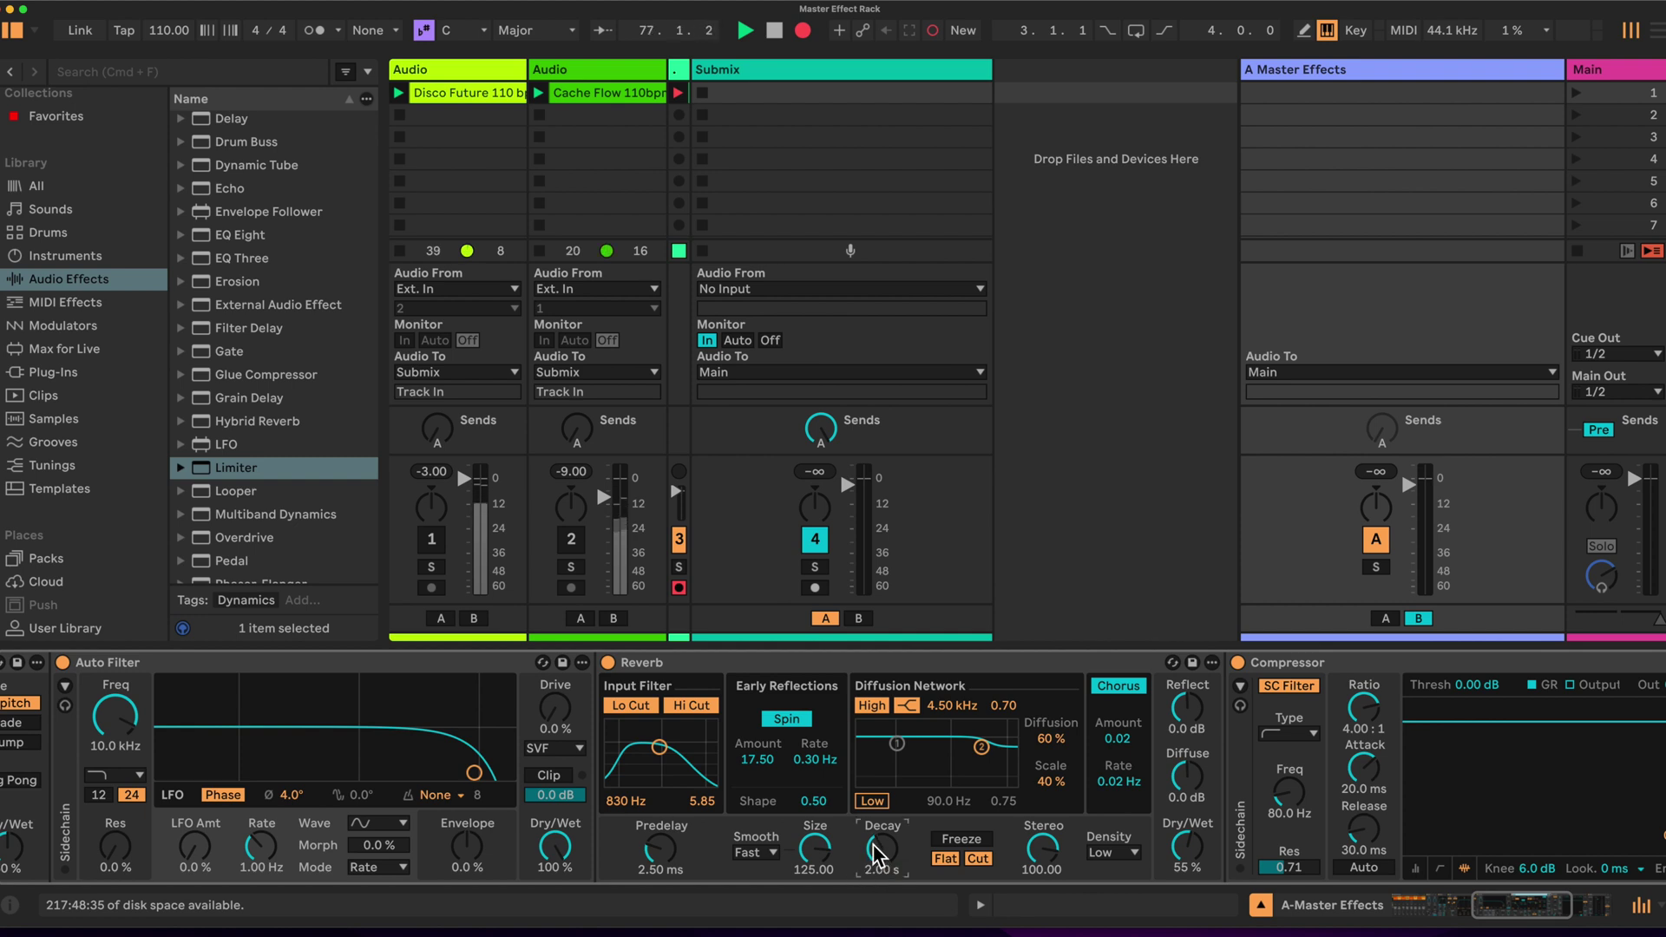
Change the Auto Filter's filter type to Morph.
scroll(785, 728, "left", 2)
scroll(785, 729, "left", 1)
scroll(785, 729, "left", 10)
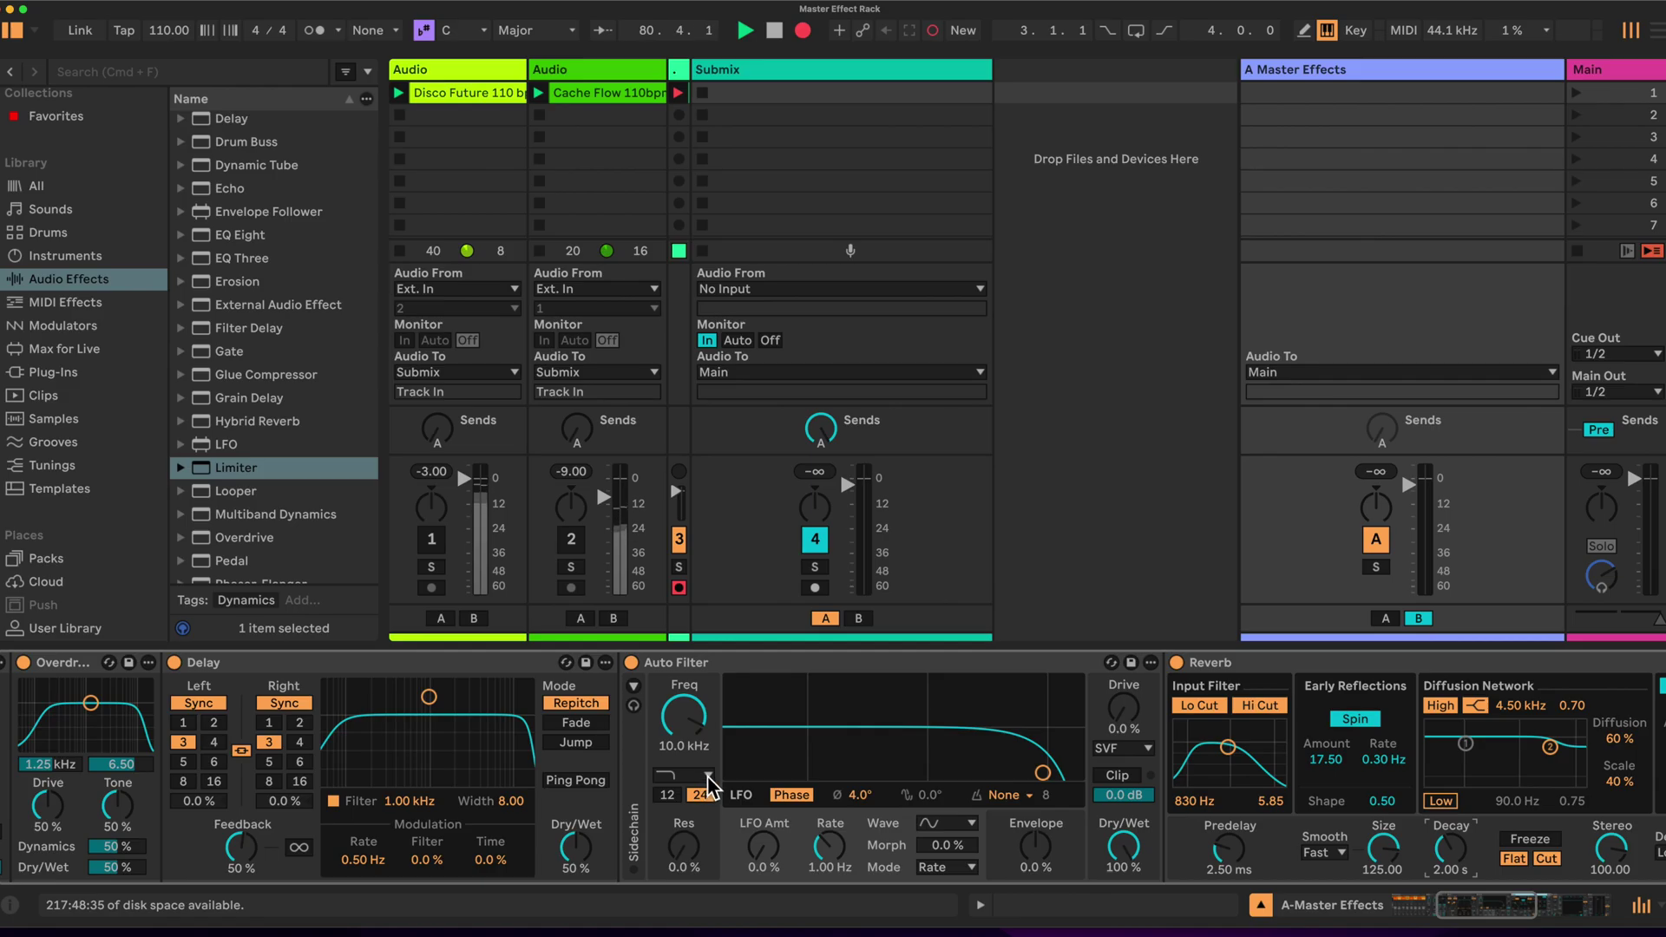
left_click(706, 776)
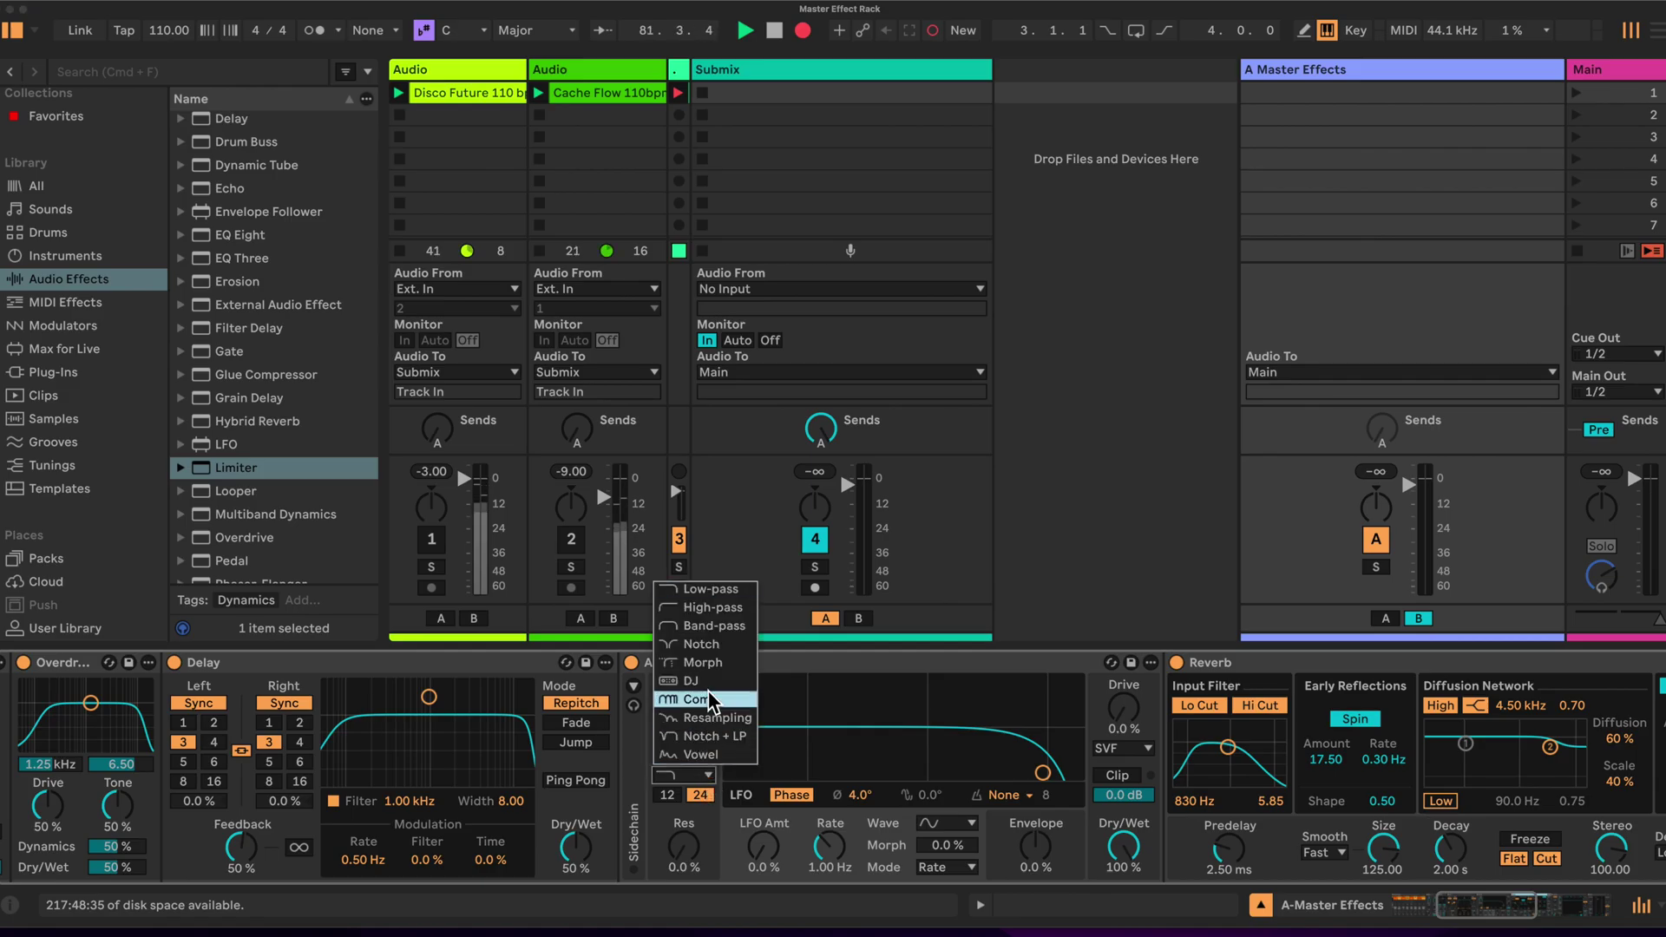
left_click(702, 662)
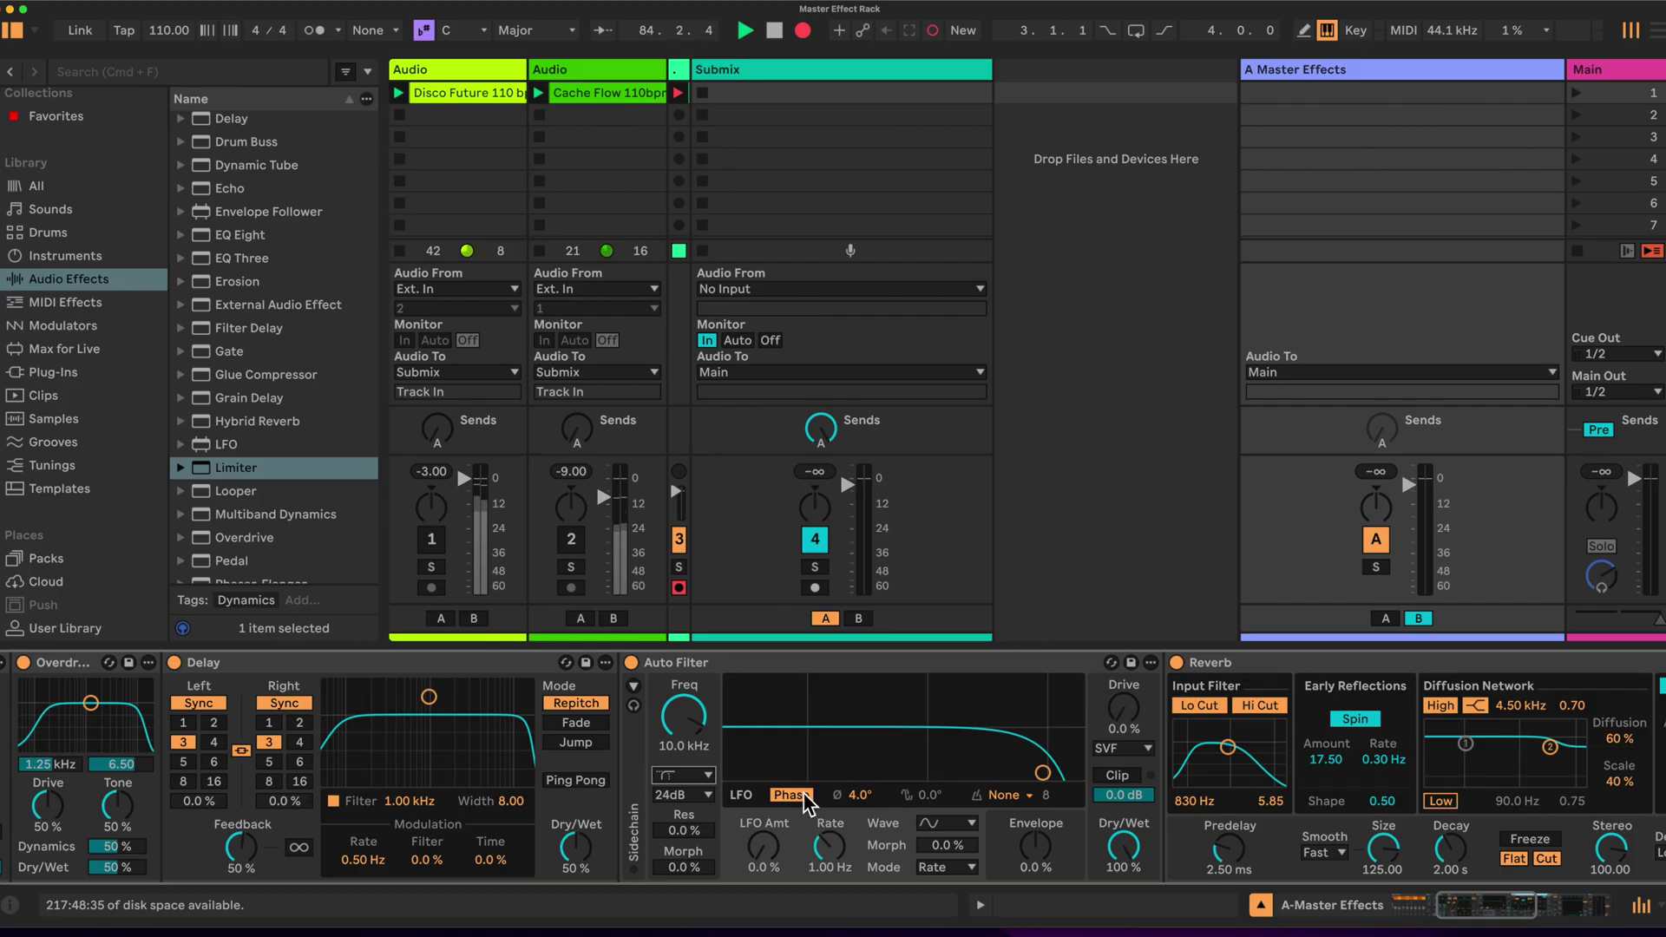
Set the Delay's synced time to 1 for the linked left and right channels.
scroll(833, 803, "left", 10)
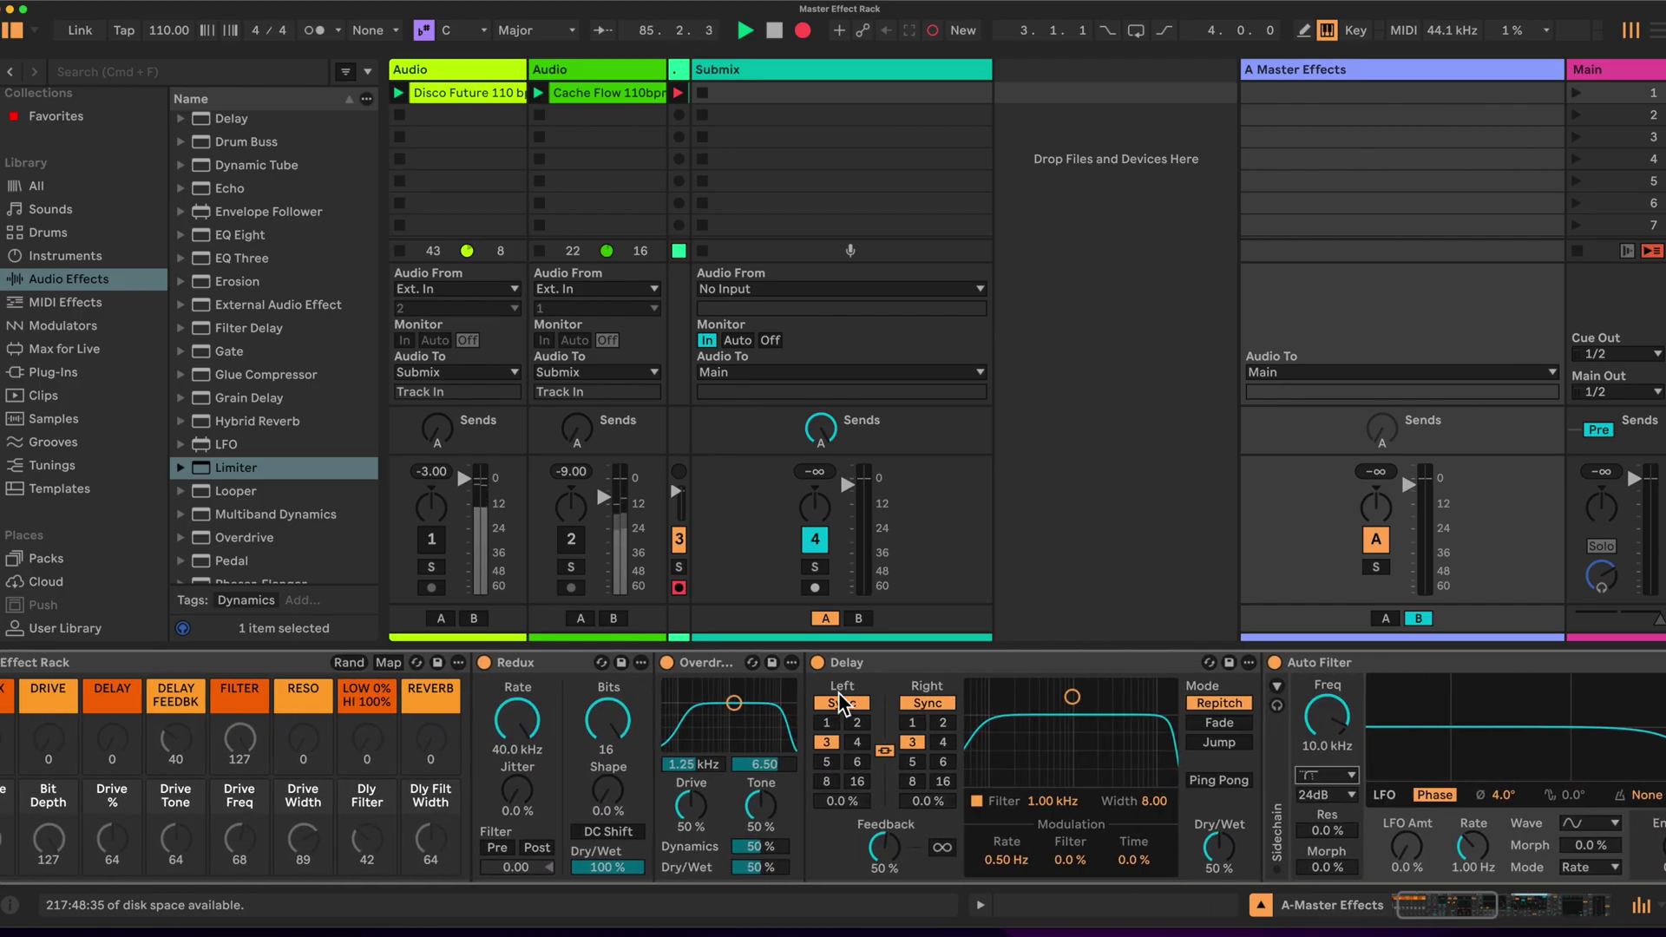
left_click(825, 722)
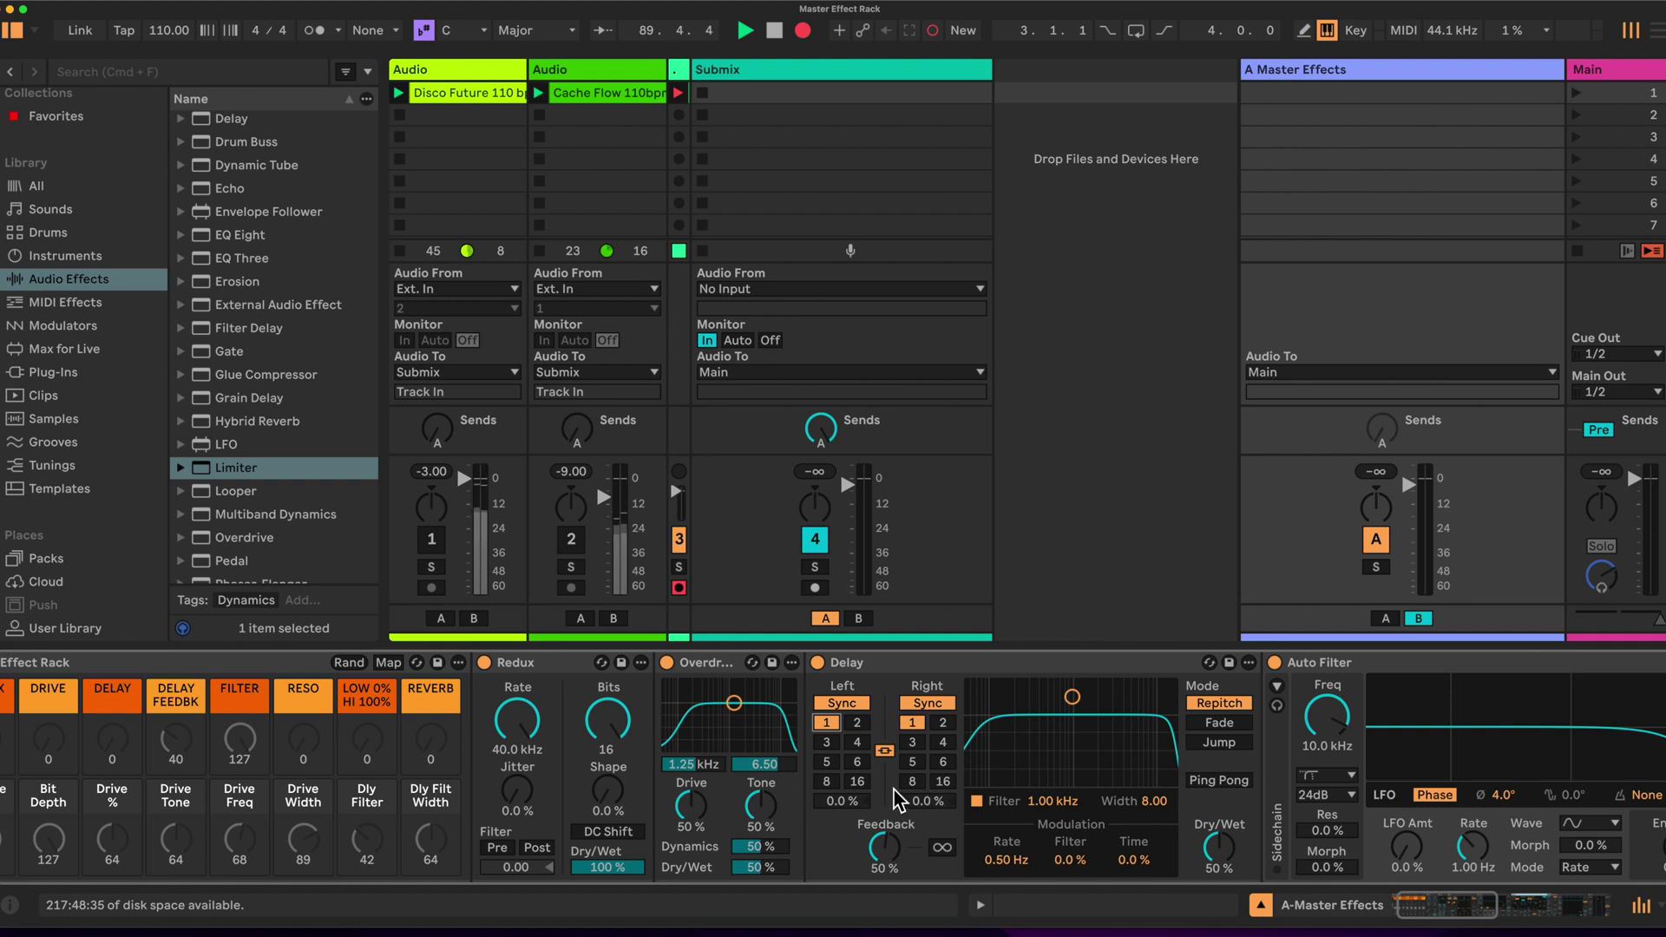
Map Redux's Rate, Bits and Dry/Wet to the Sample Rate, Bit Depth and REDUX macros, then fold the Redux device.
scroll(893, 787, "left", 3)
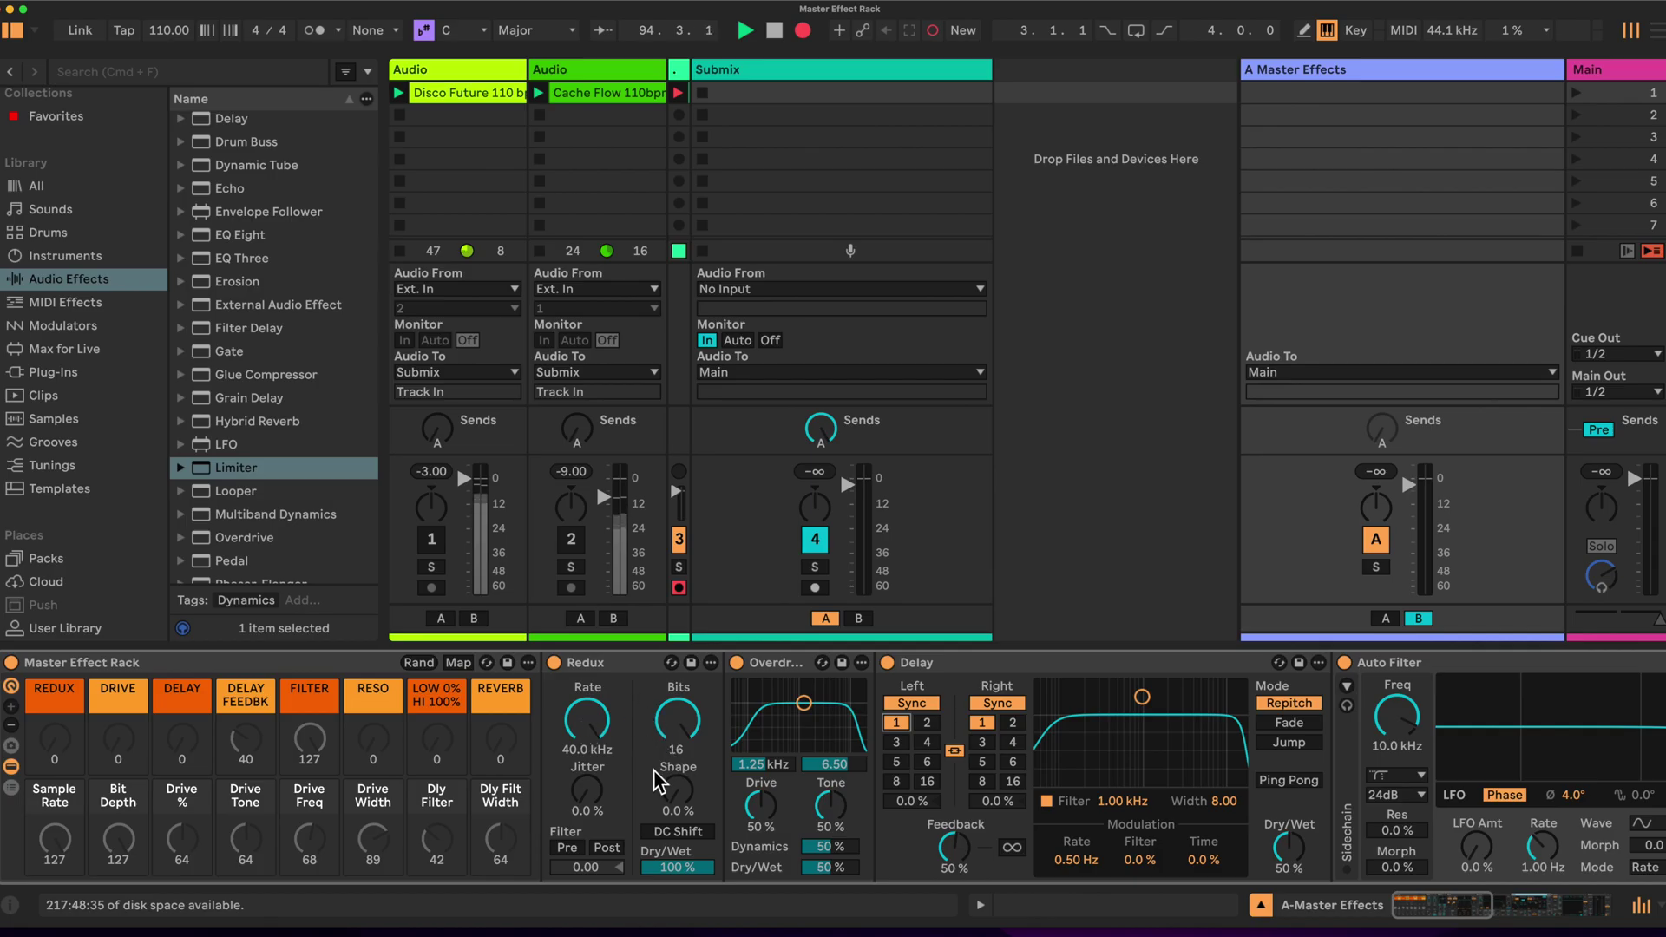
left_click(458, 662)
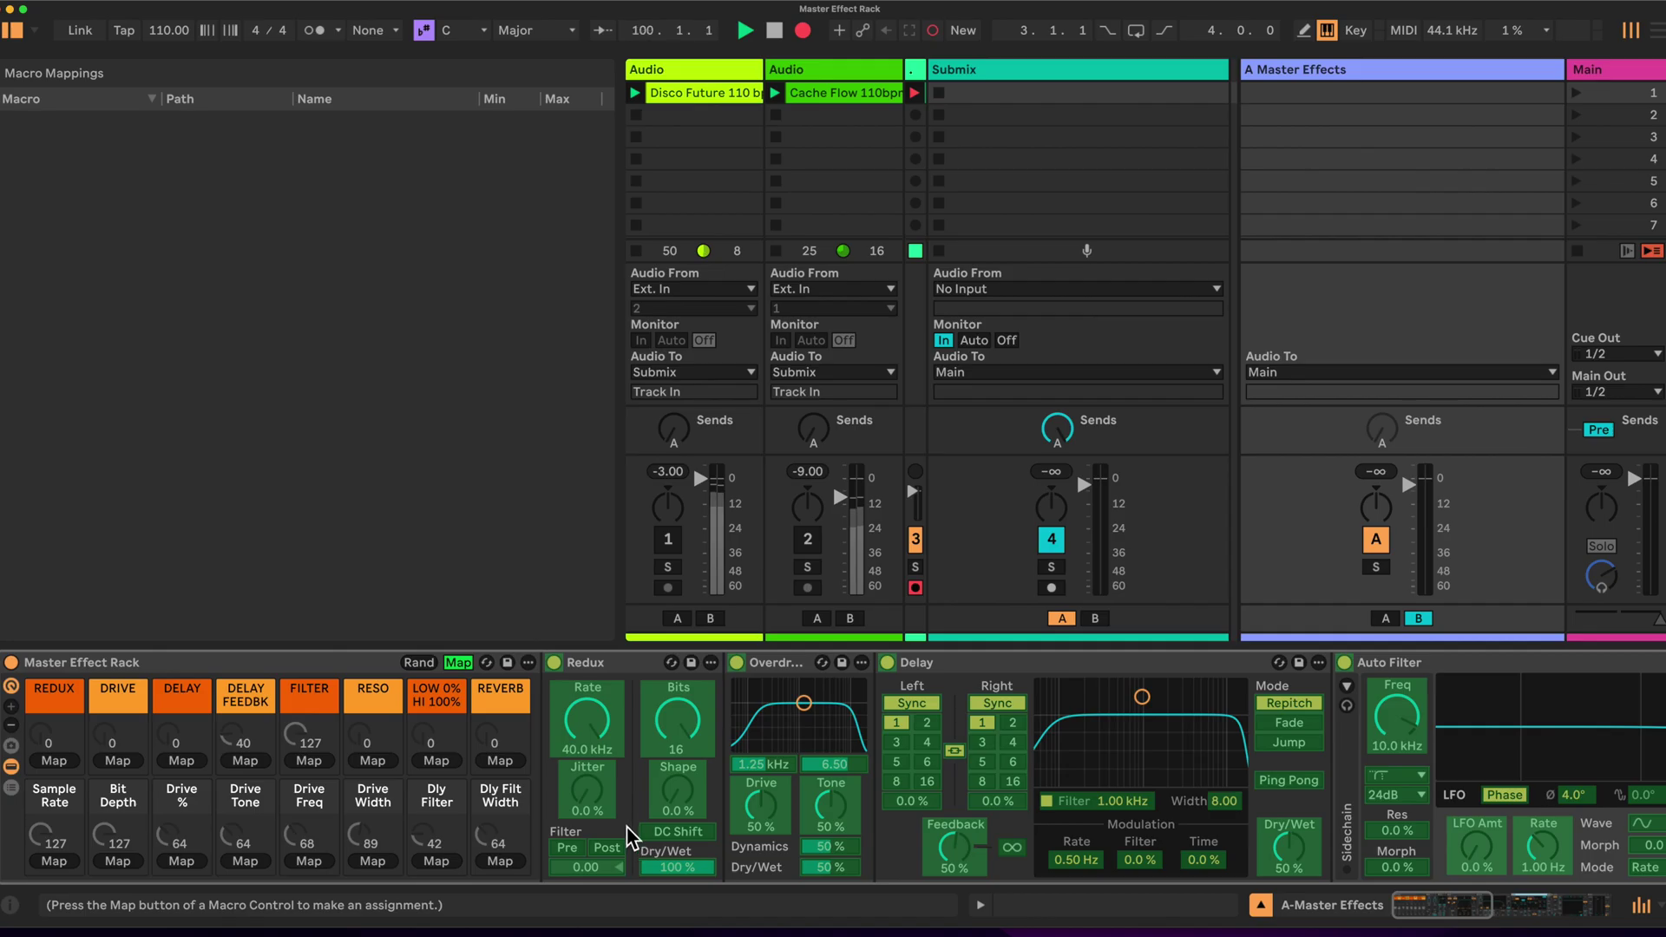
left_click(50, 857)
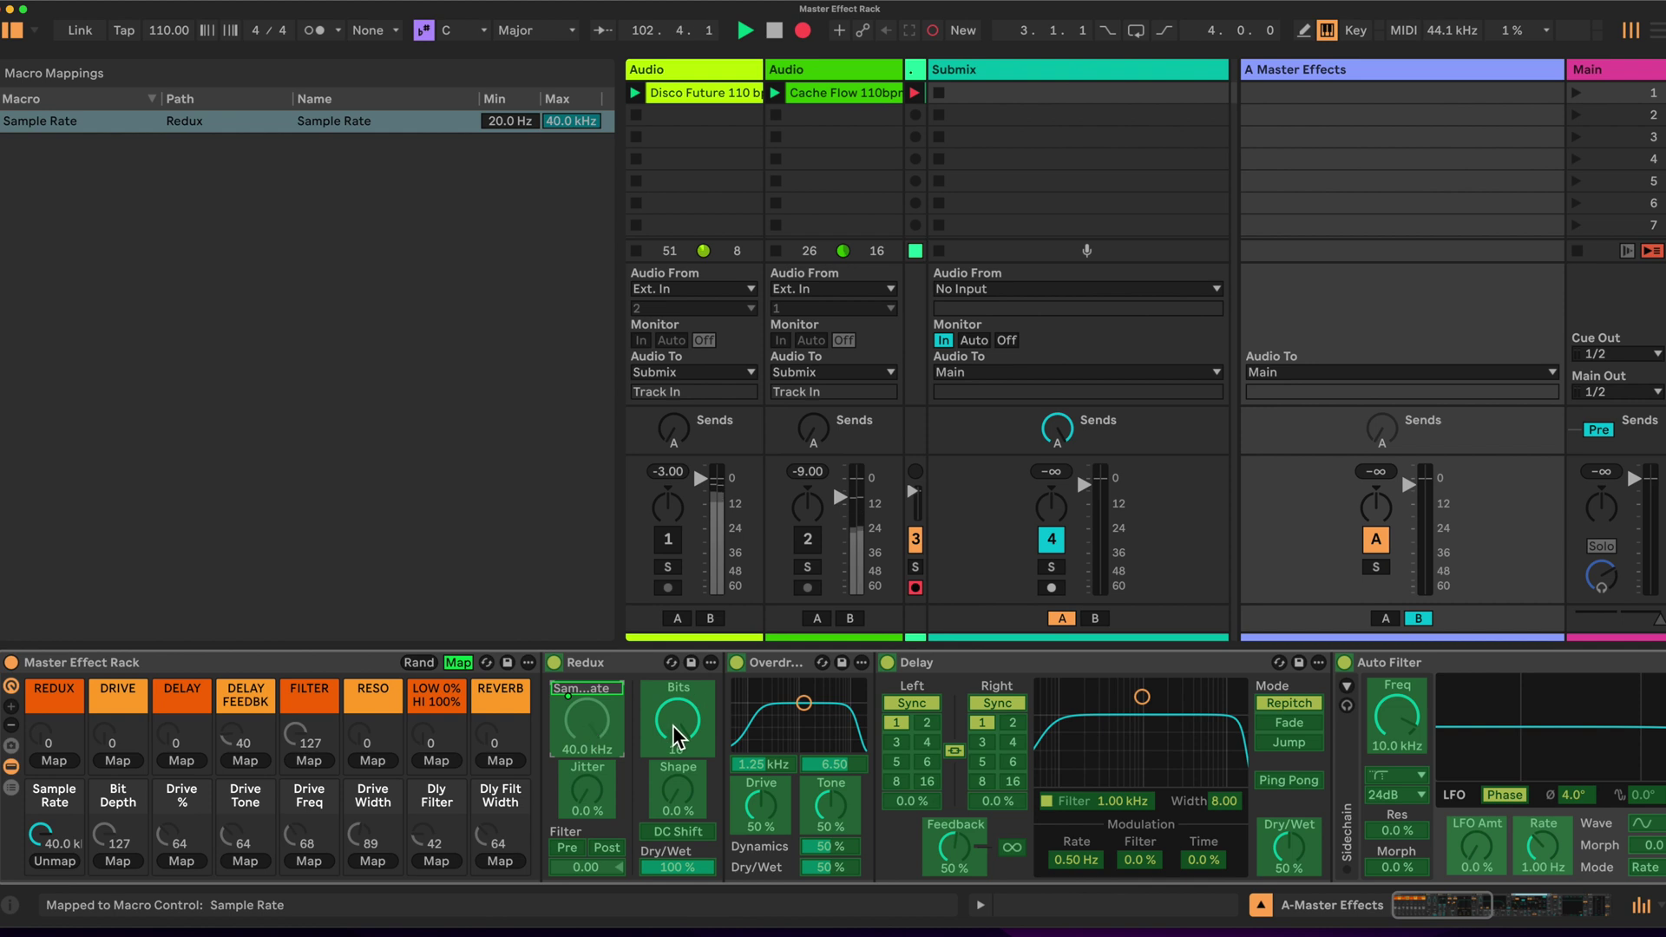
left_click(122, 860)
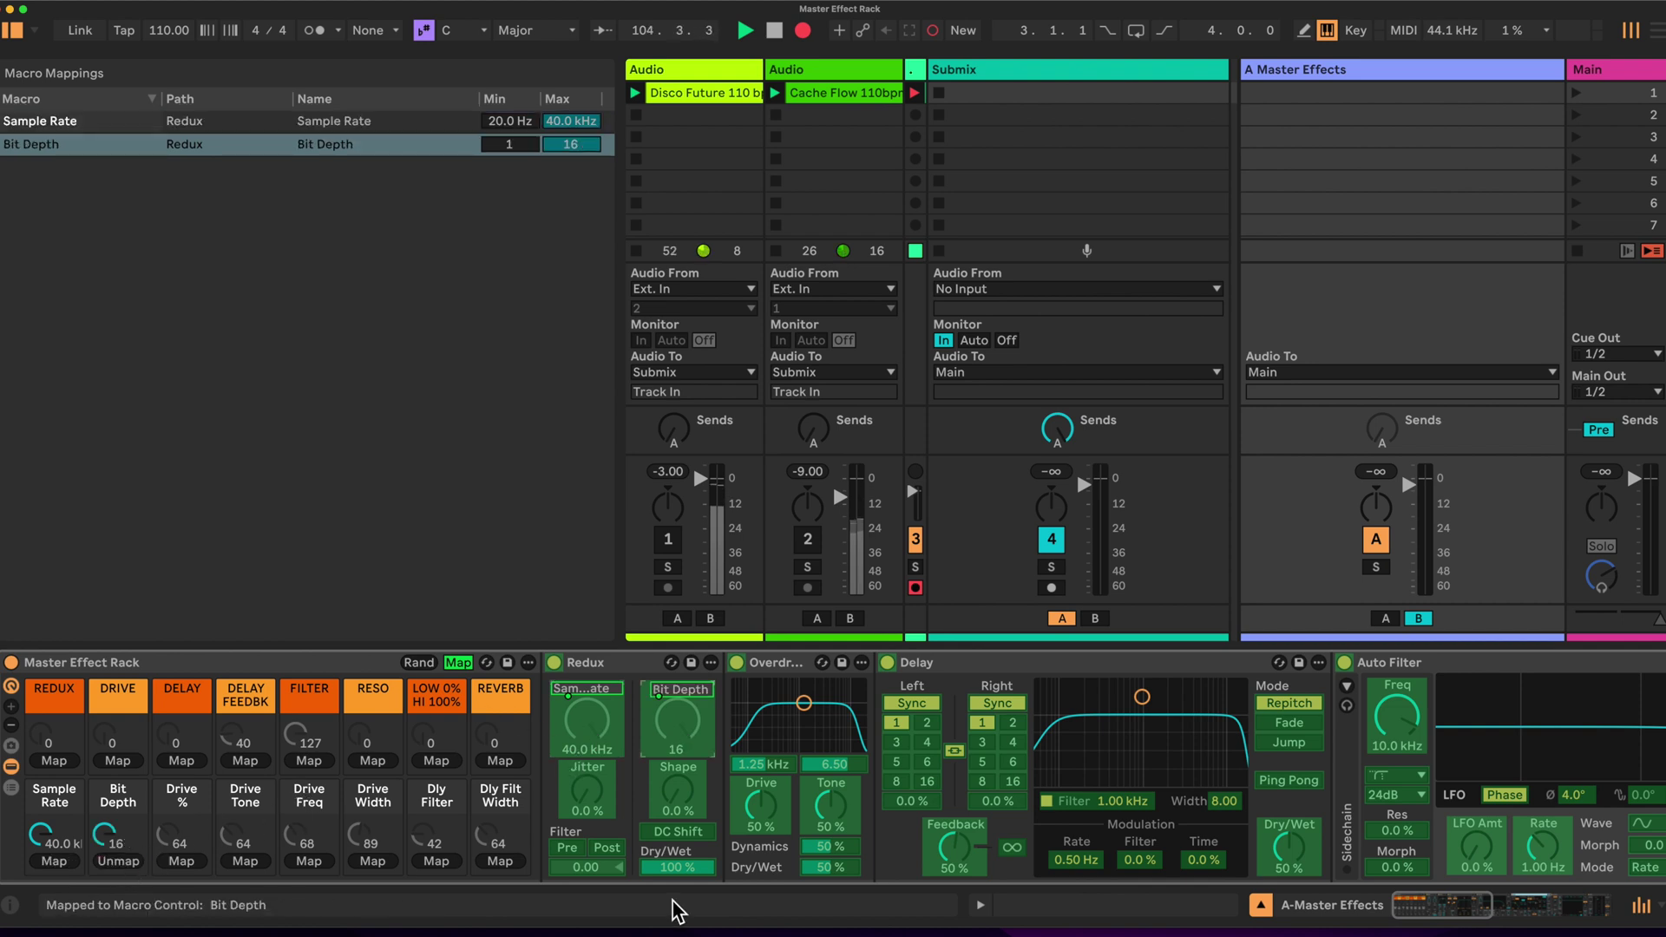
left_click(681, 866)
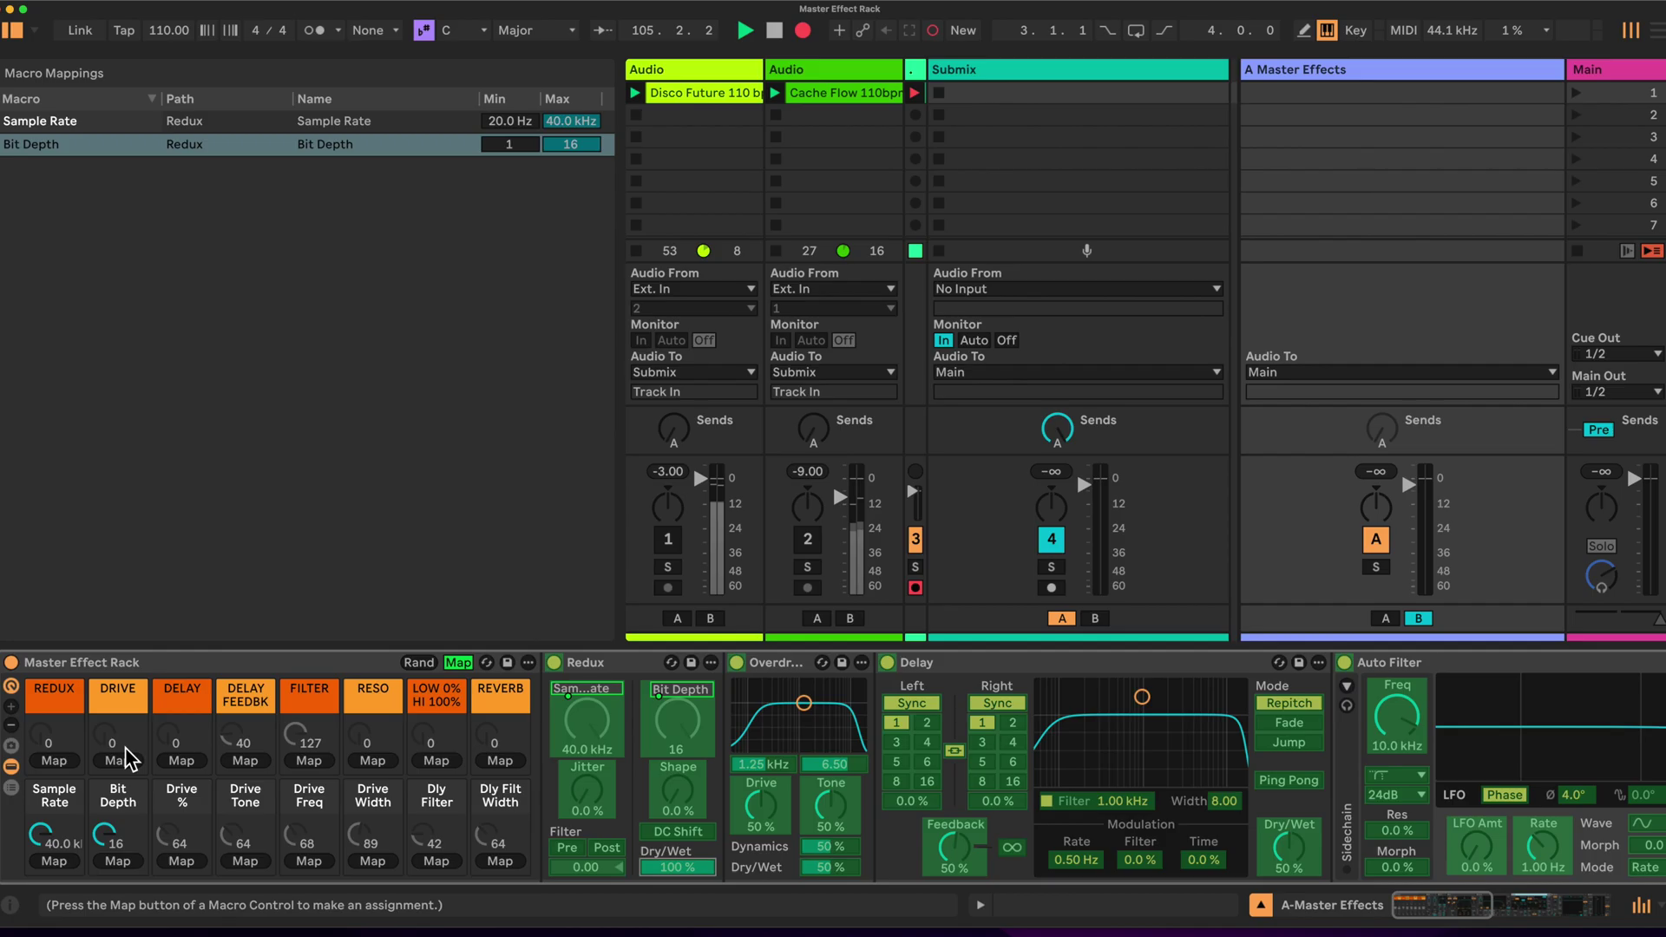
left_click(52, 760)
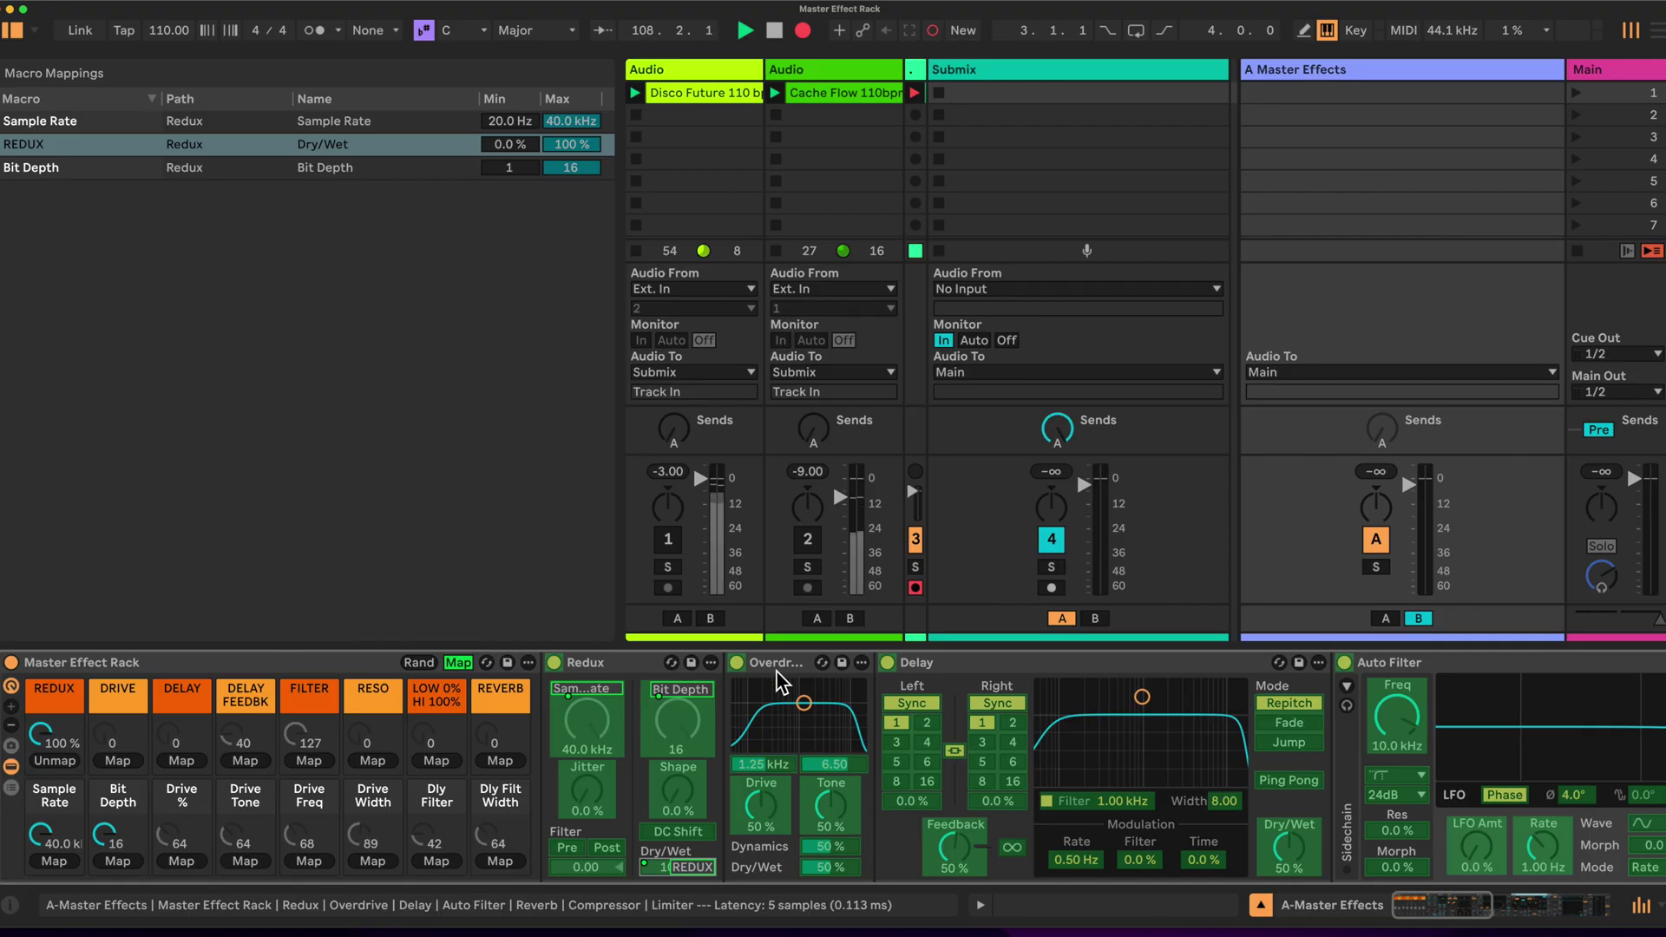
double_click(643, 666)
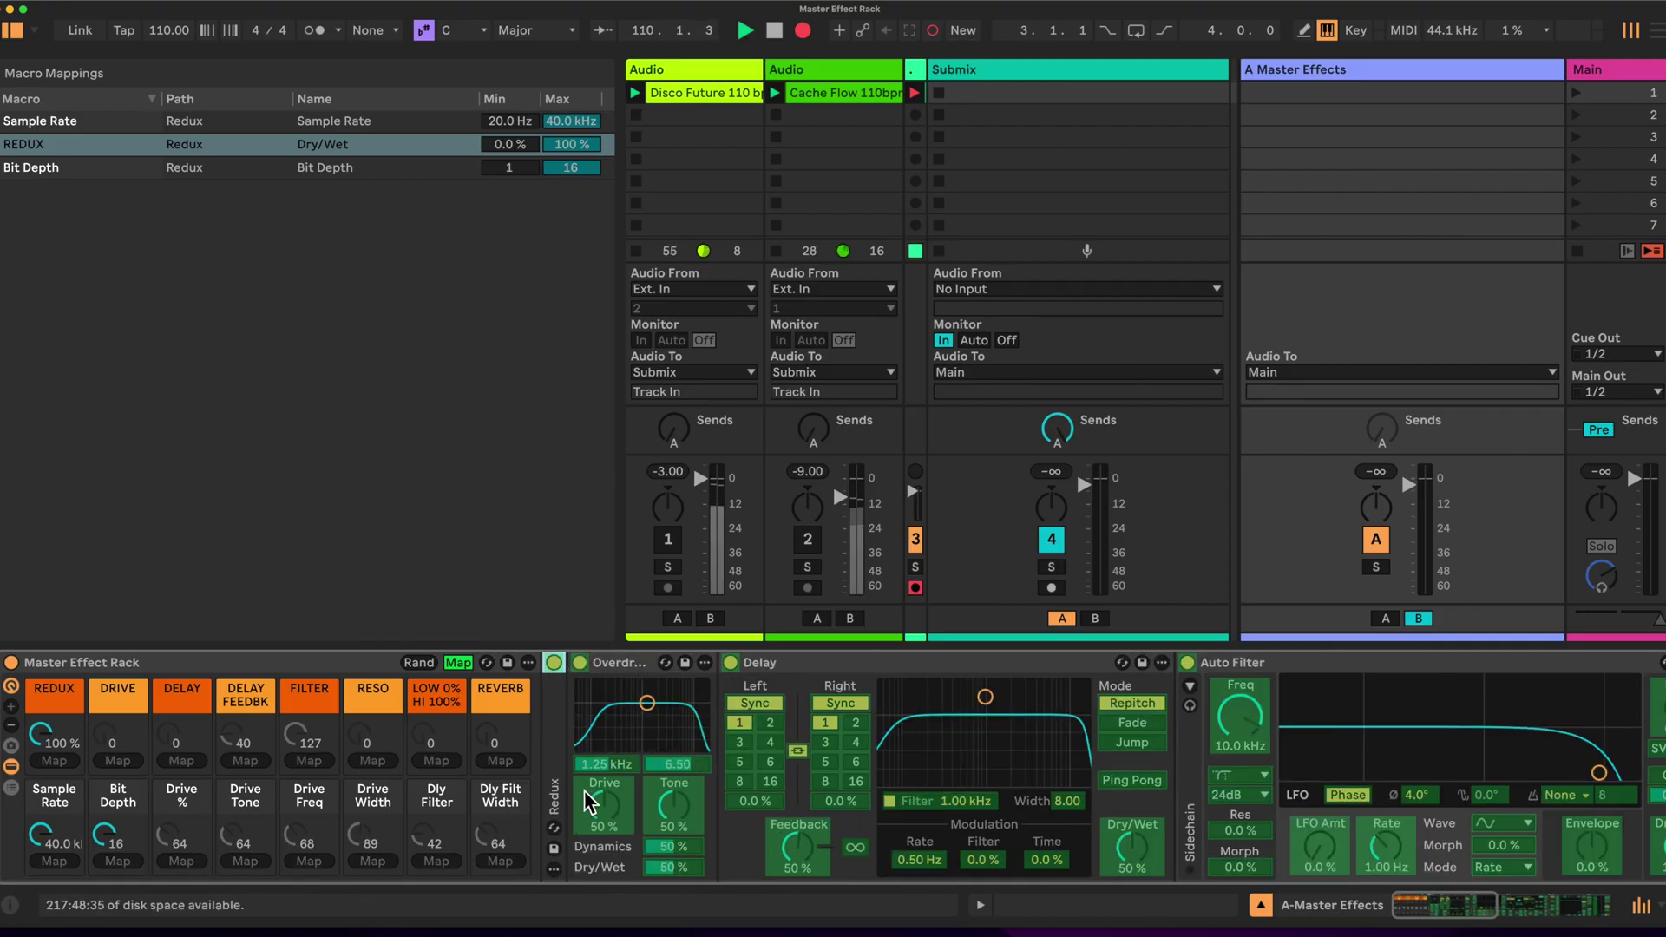
Map Overdrive's Drive, Tone, filter frequency and filter width to the Drive %, Drive Tone, Drive Freq and Drive Width macros.
left_click(181, 860)
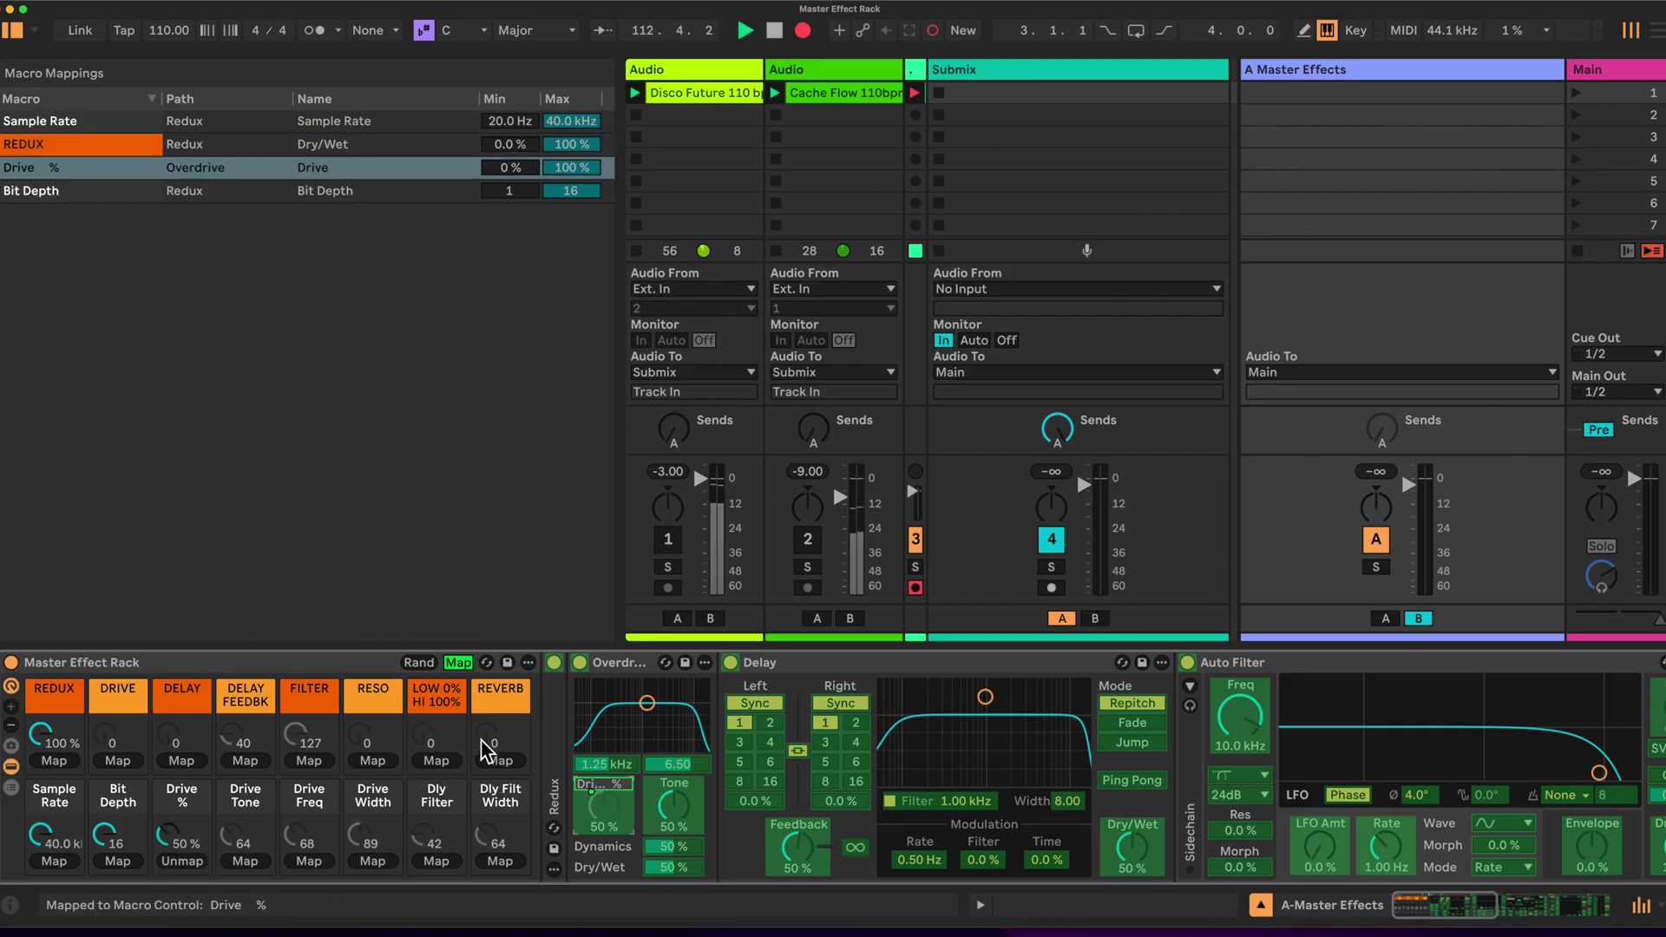
left_click(675, 811)
left_click(257, 857)
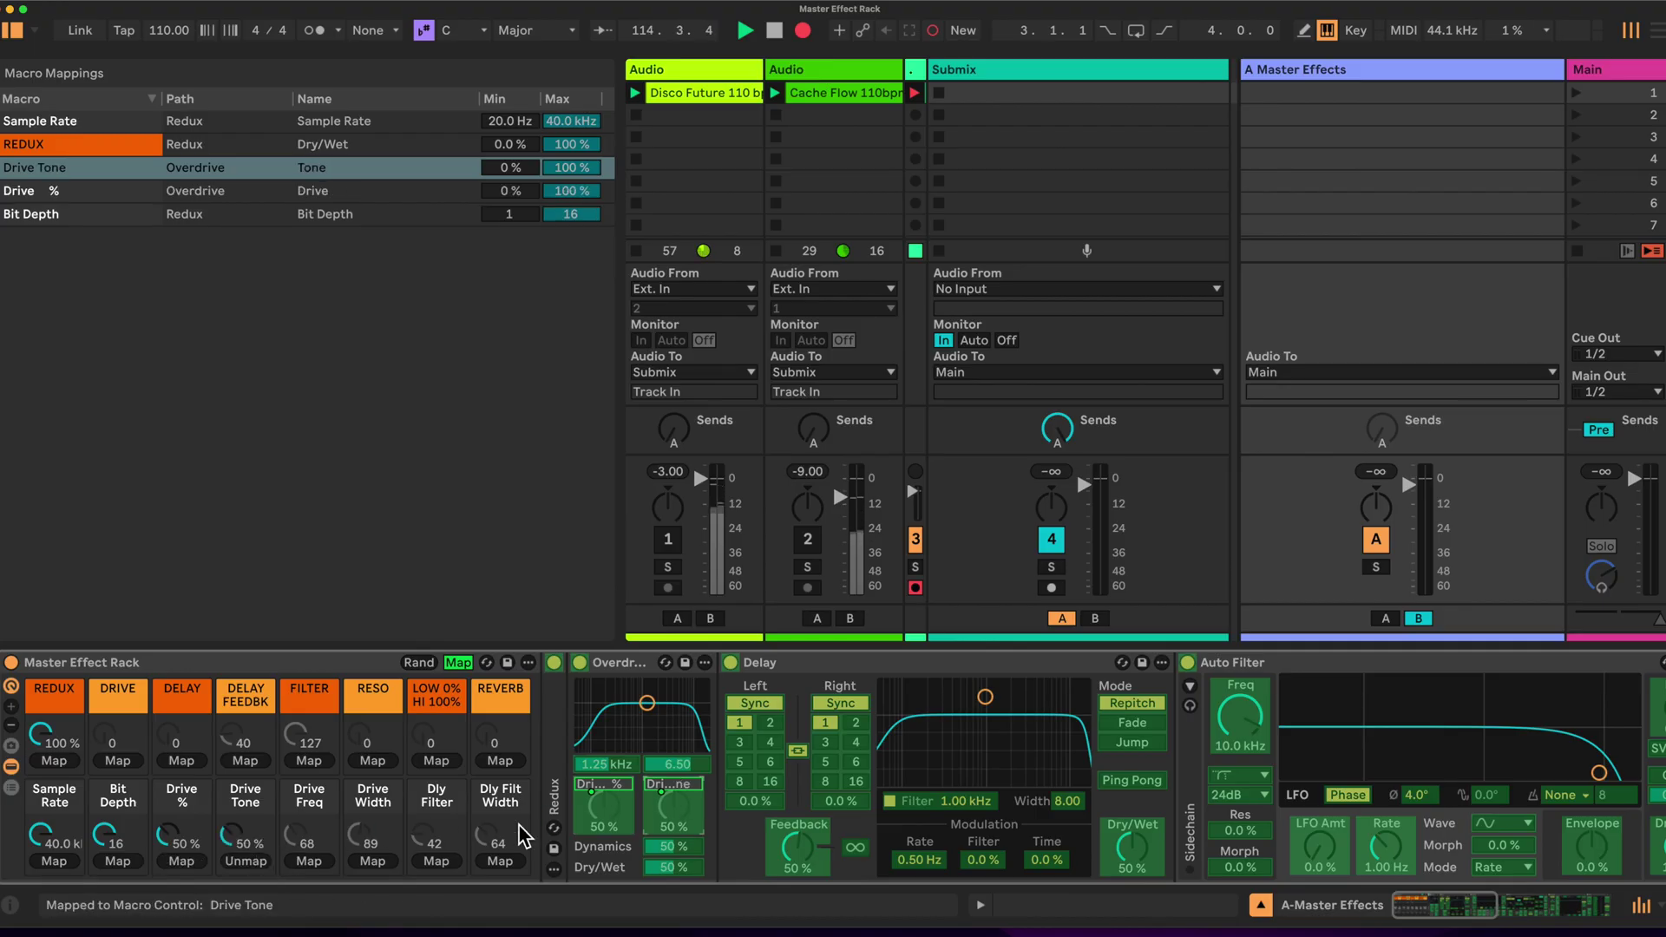
left_click(600, 763)
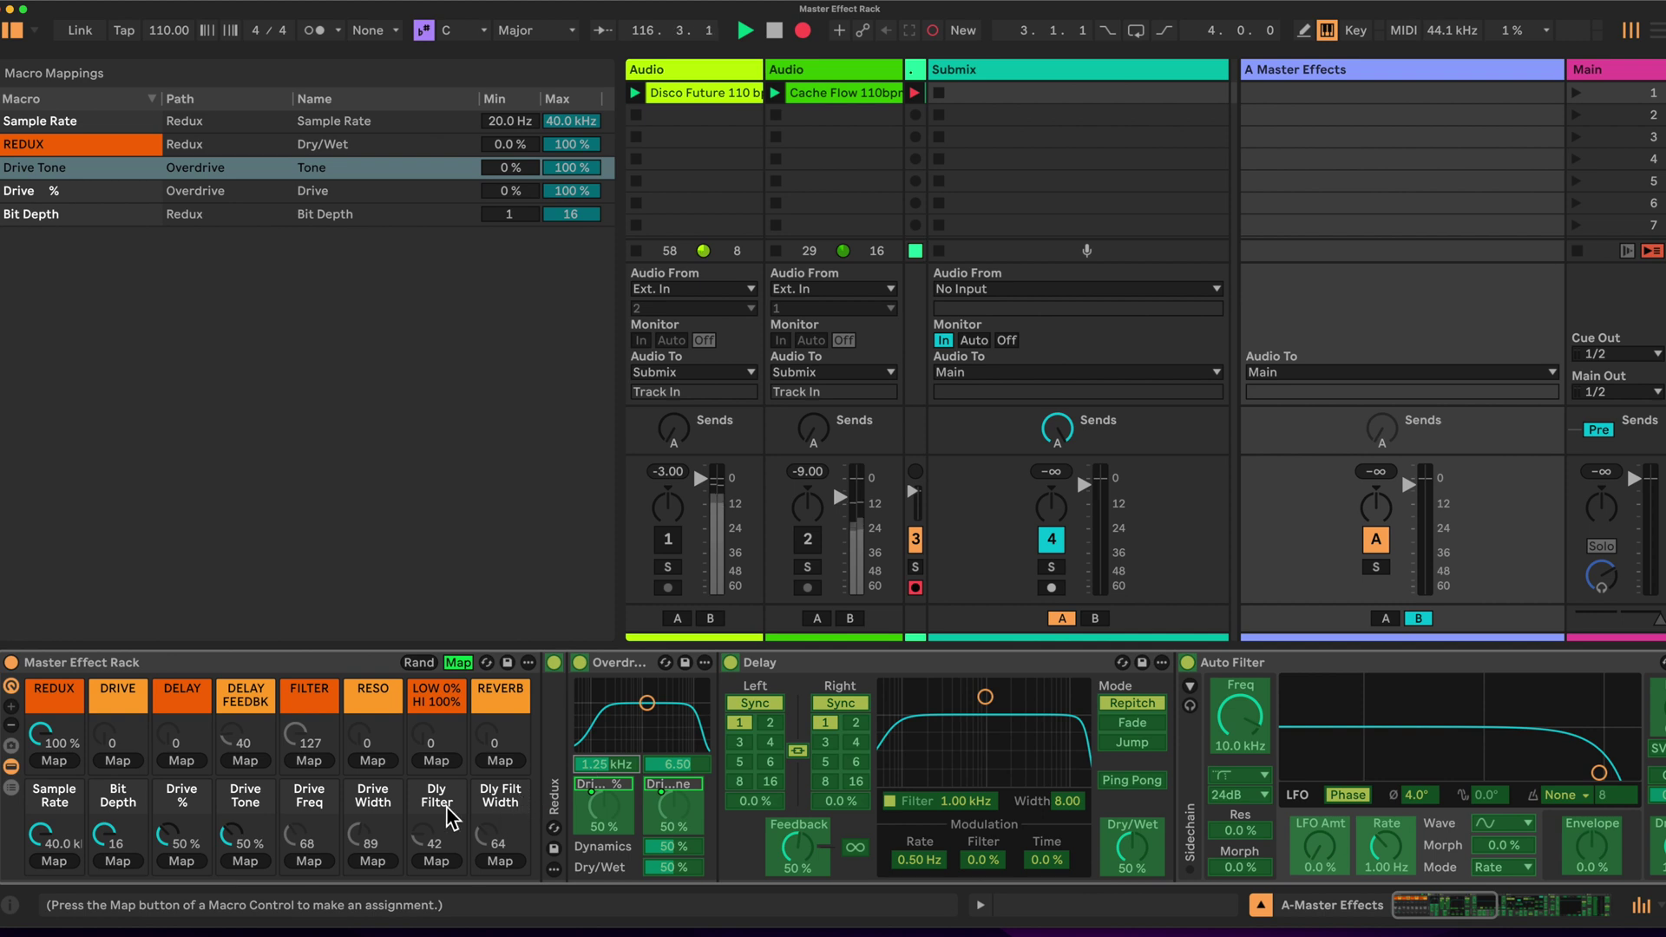
left_click(302, 860)
left_click(673, 794)
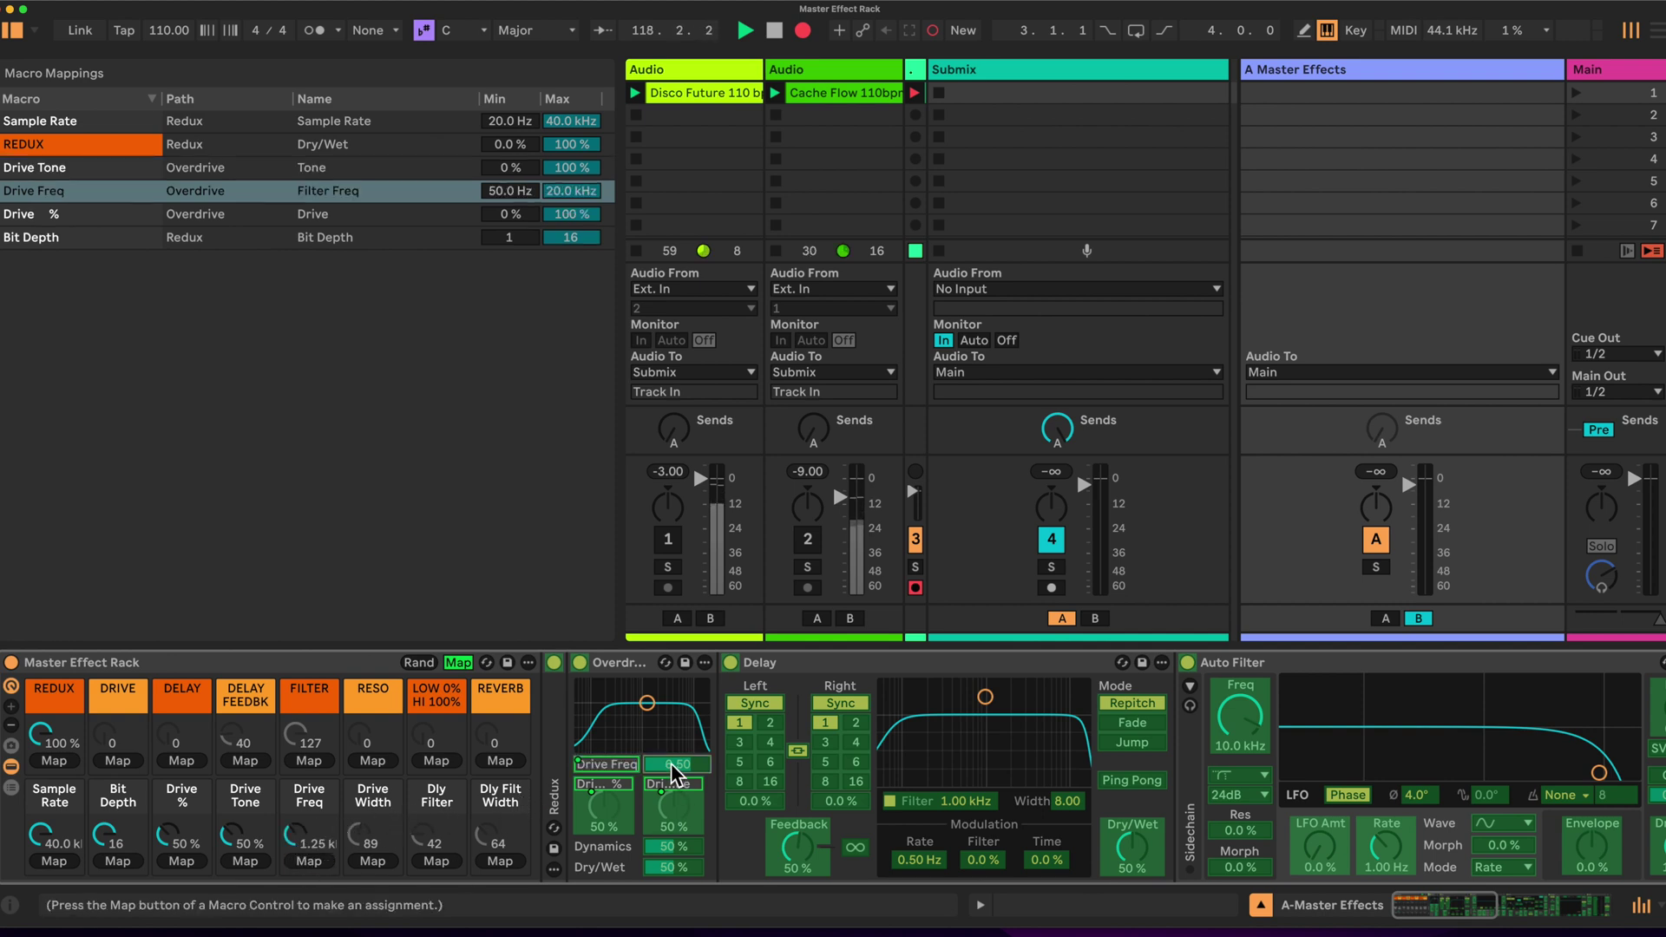
left_click(378, 859)
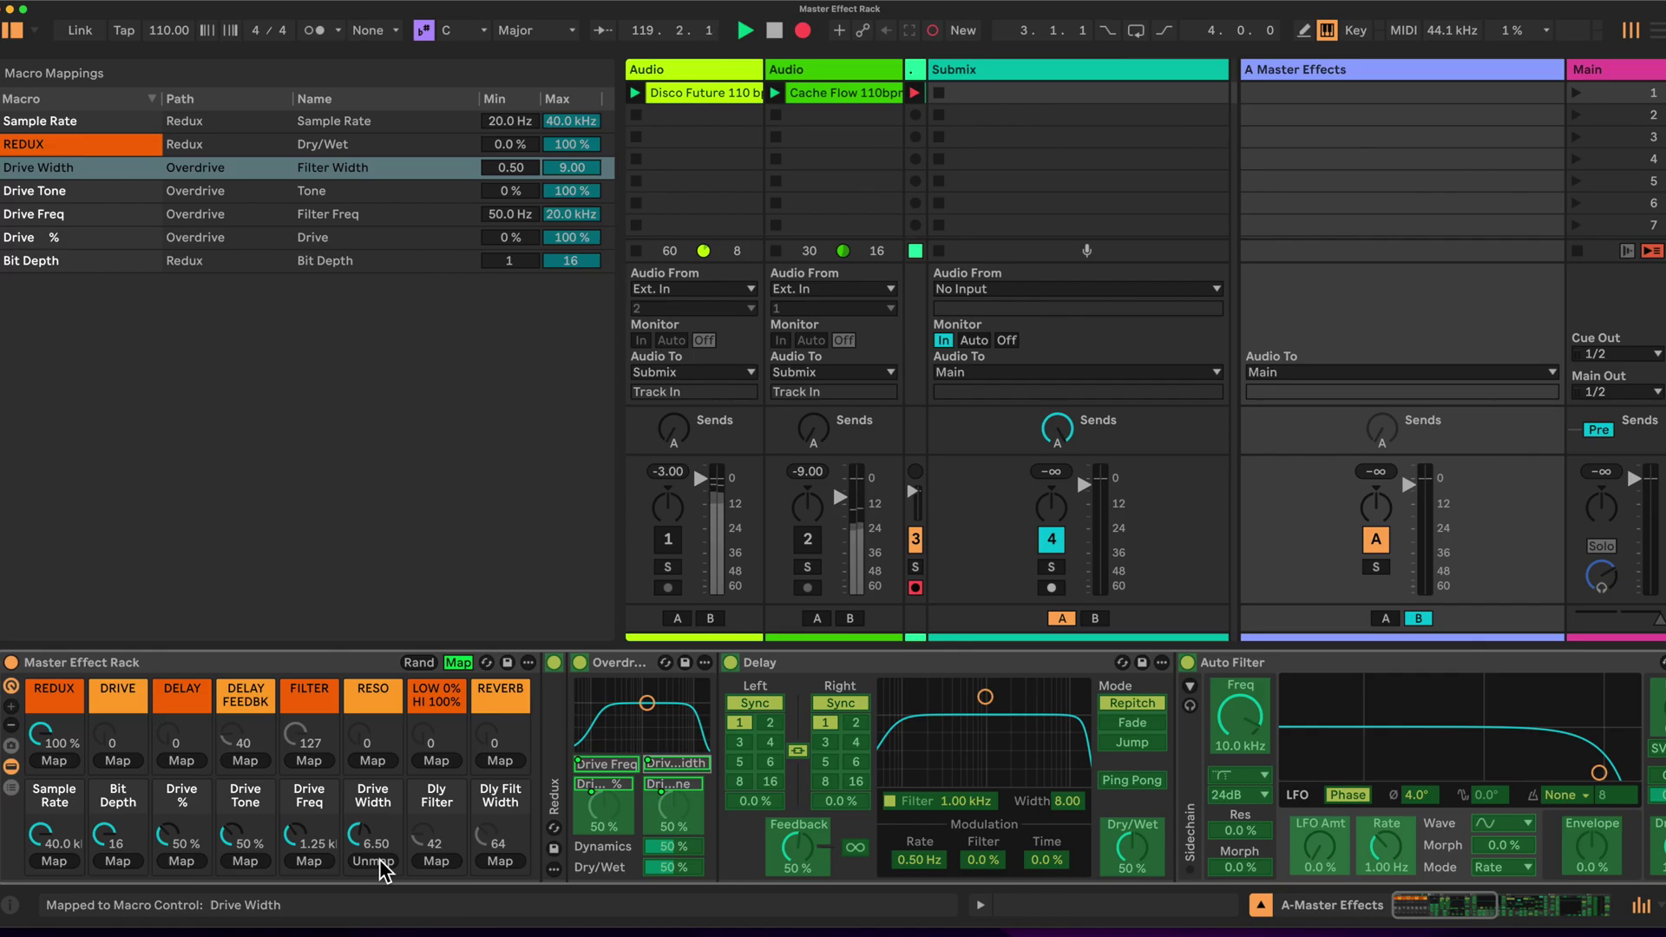
Map Overdrive's Dry/Wet to the DRIVE macro and fold the Overdrive device.
left_click(674, 866)
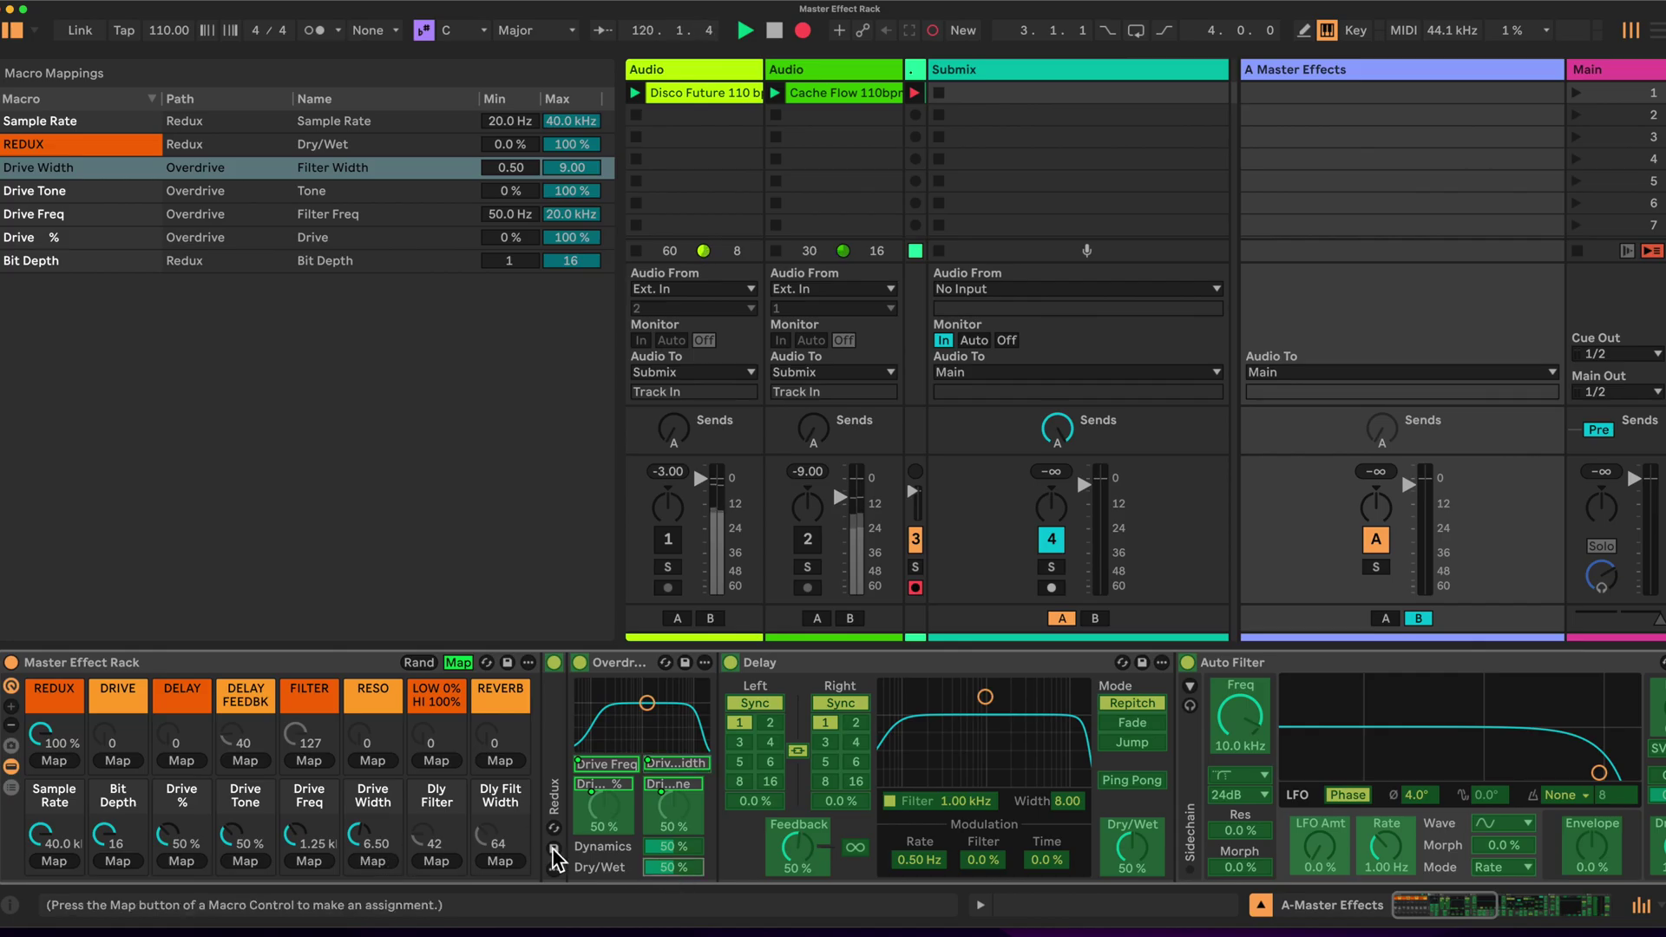
left_click(128, 753)
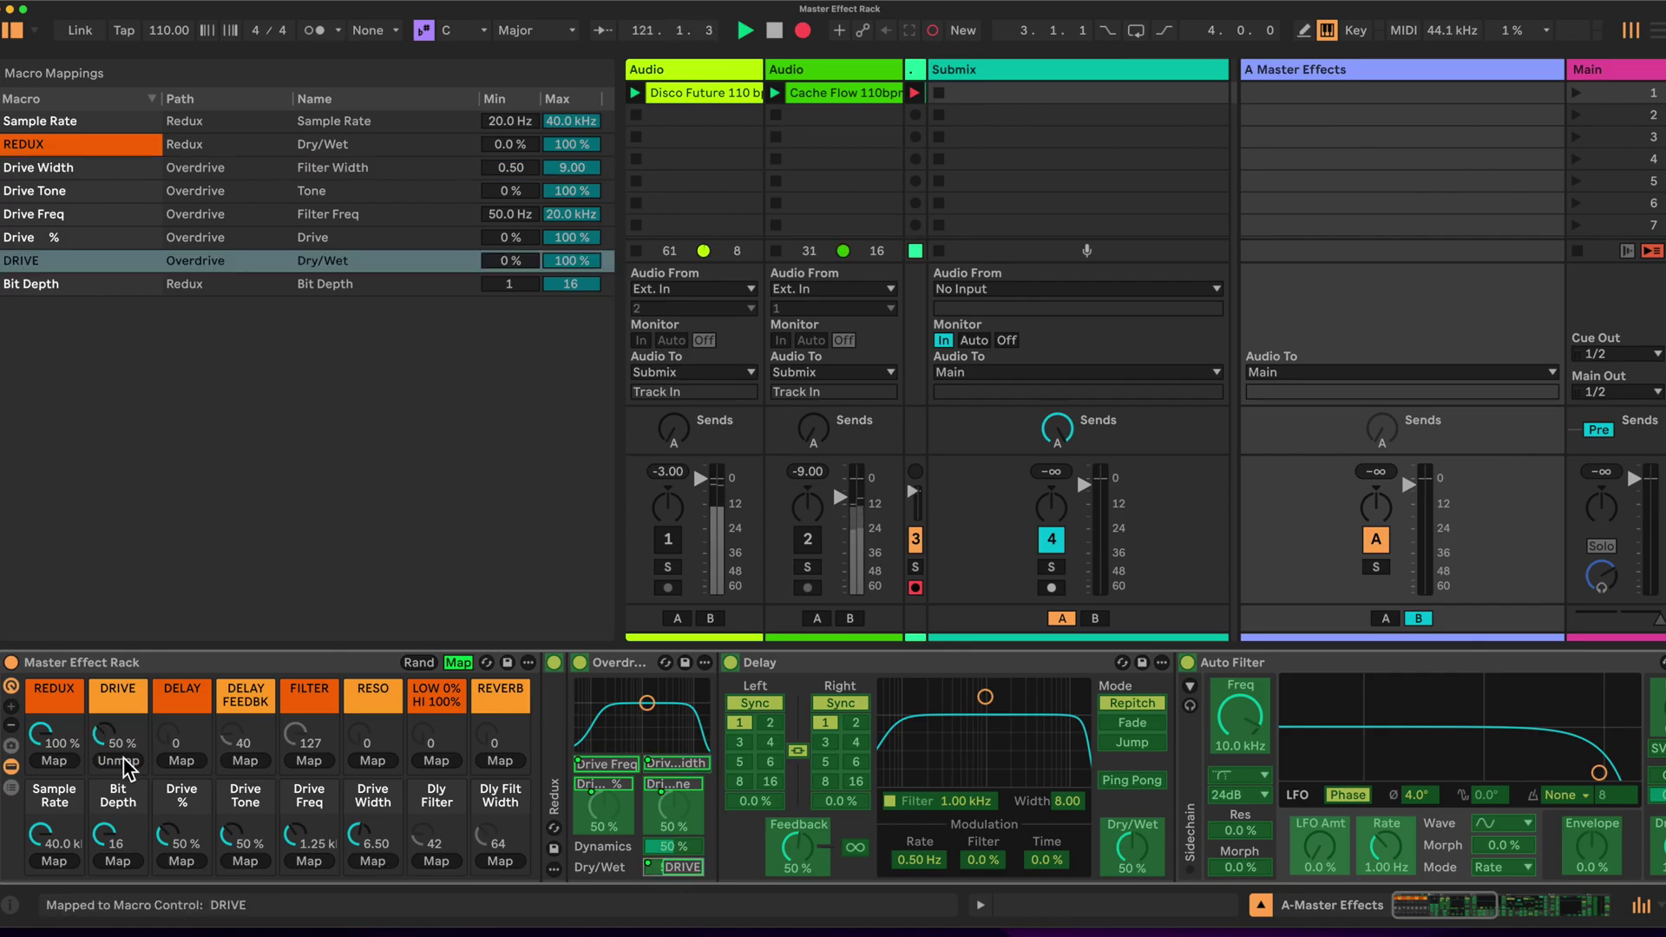
left_click(624, 662)
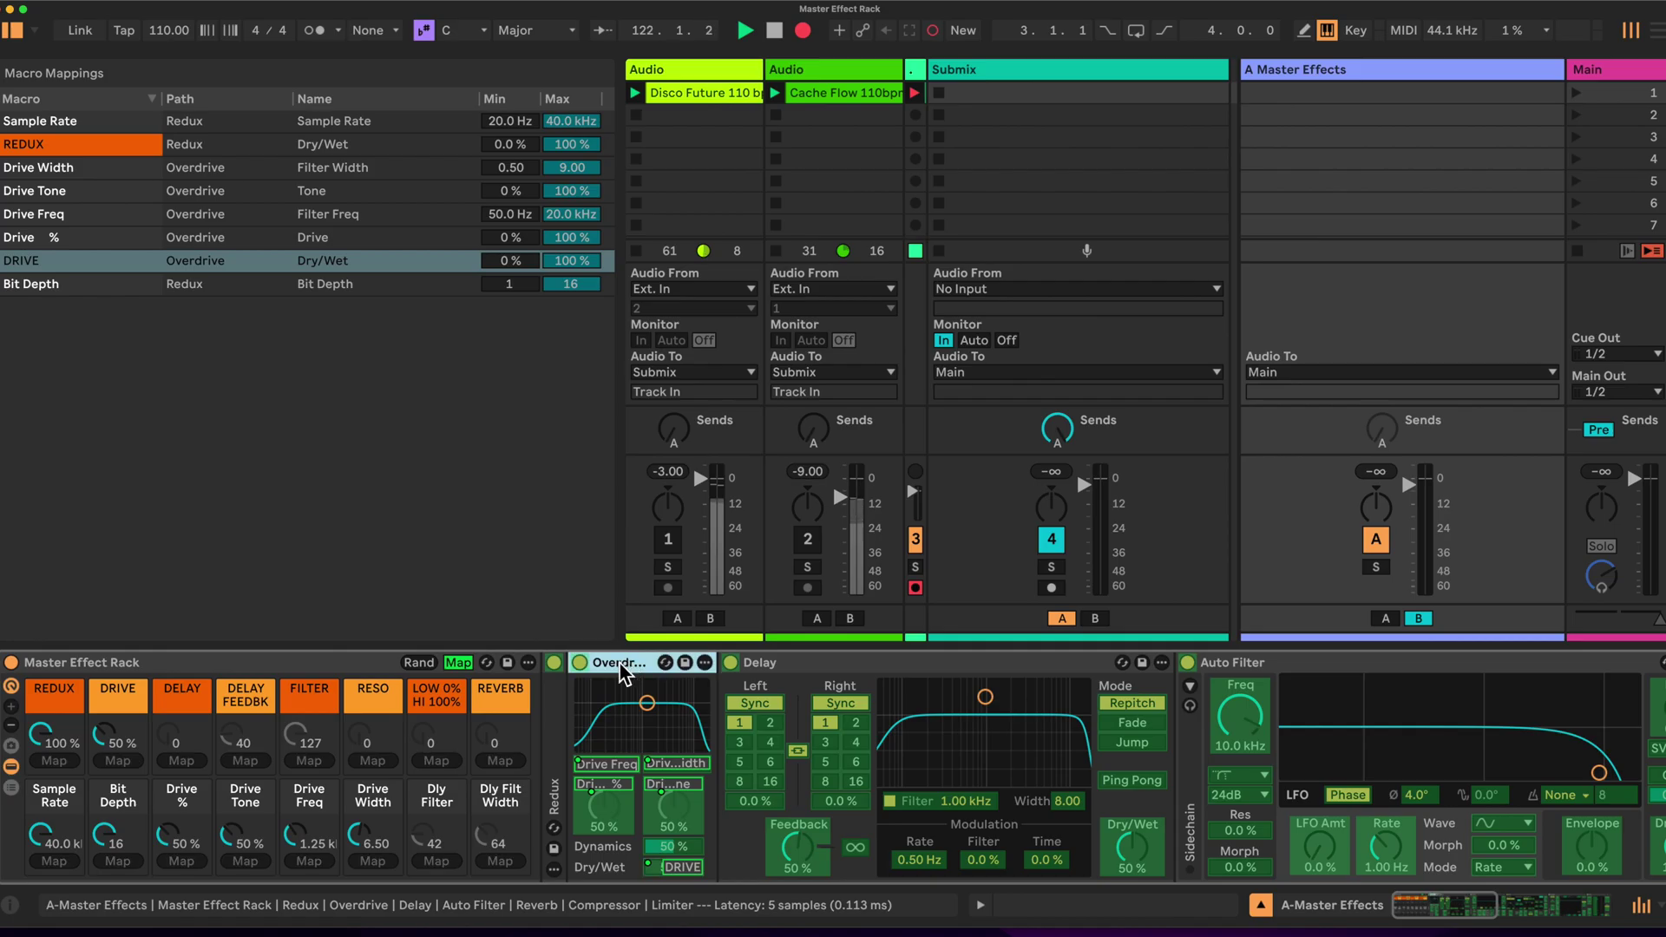
double_click(617, 661)
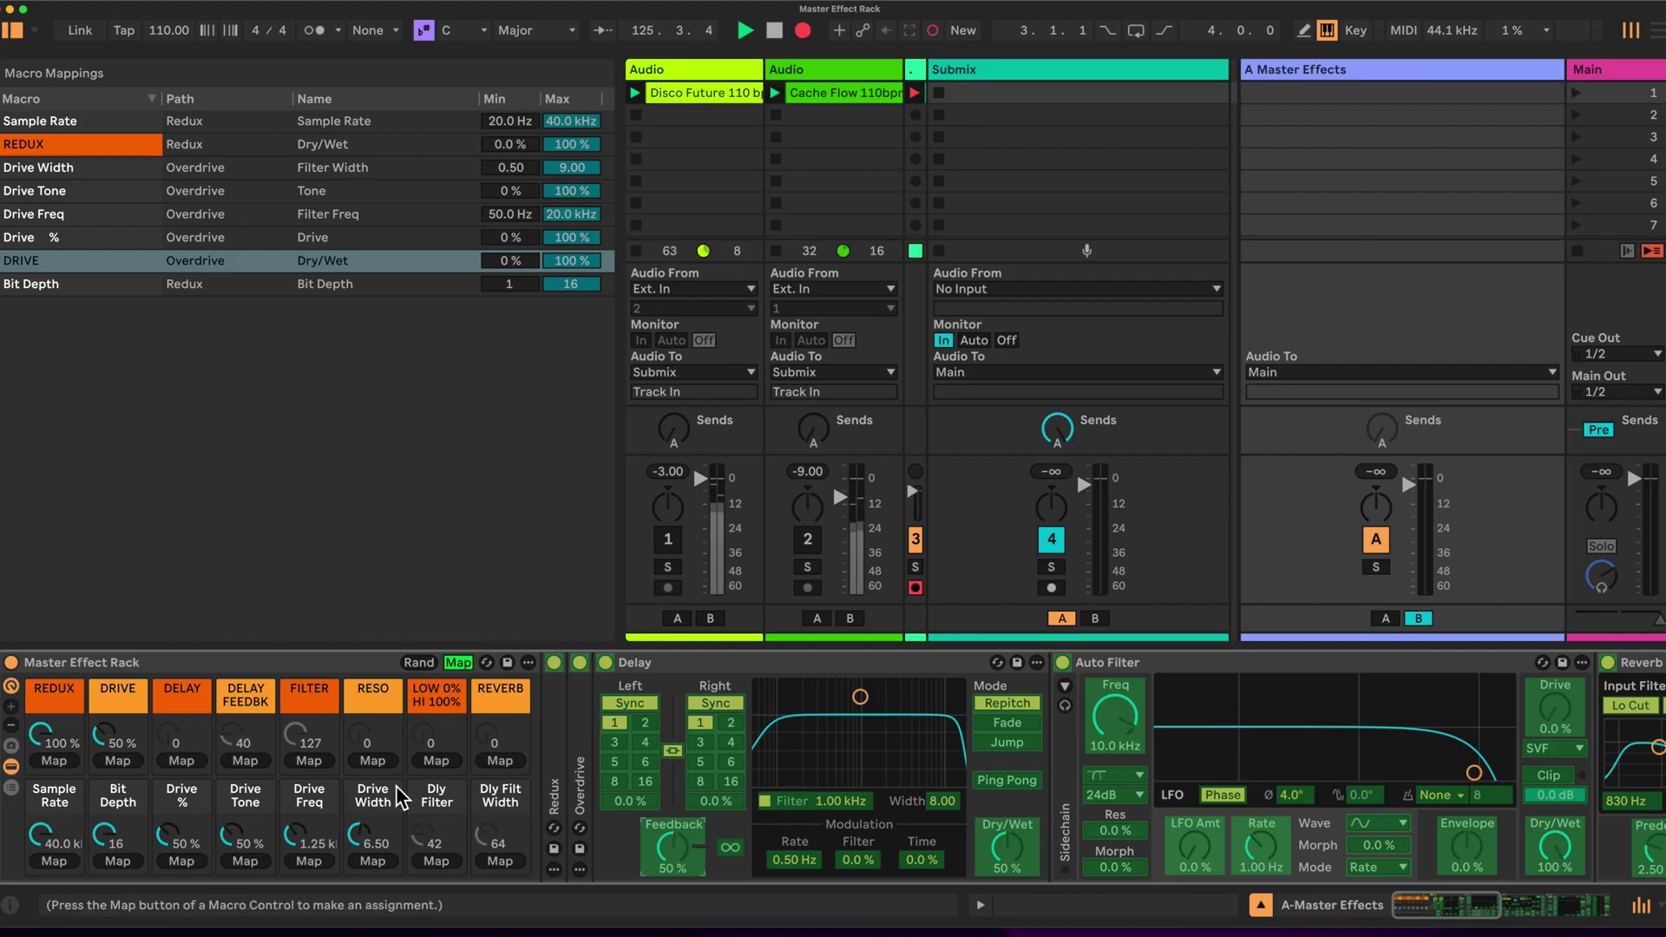
Map the Delay's Feedback to the DELAY FEEDBK macro and its Dry/Wet to the DELAY macro.
left_click(246, 760)
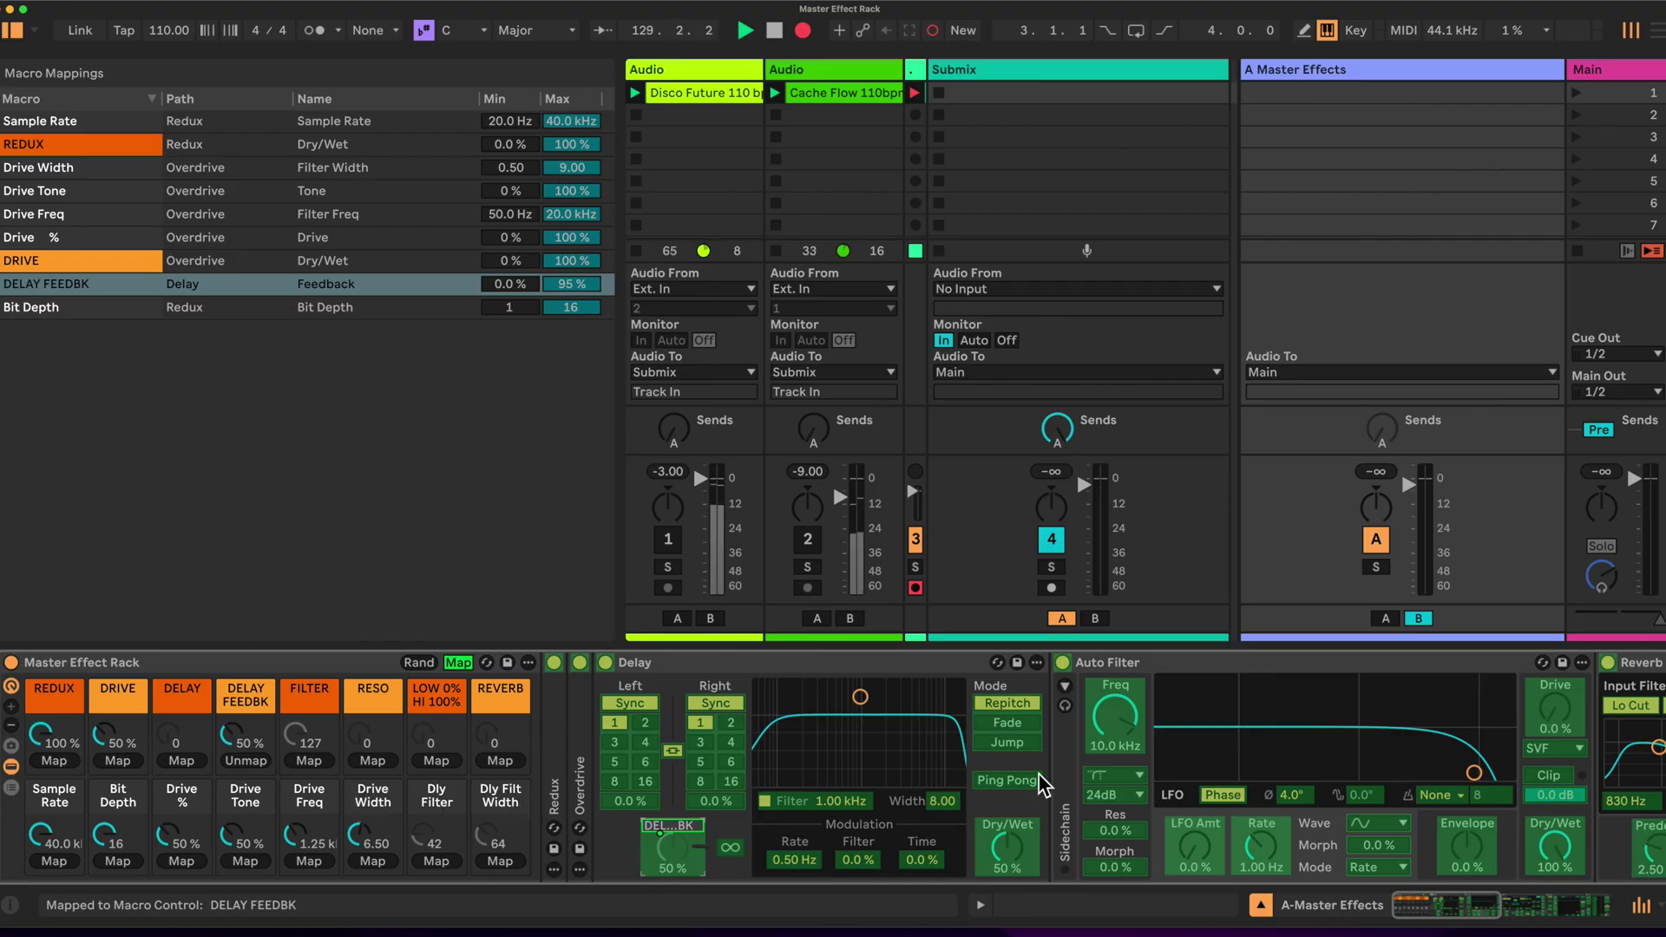
left_click(1008, 850)
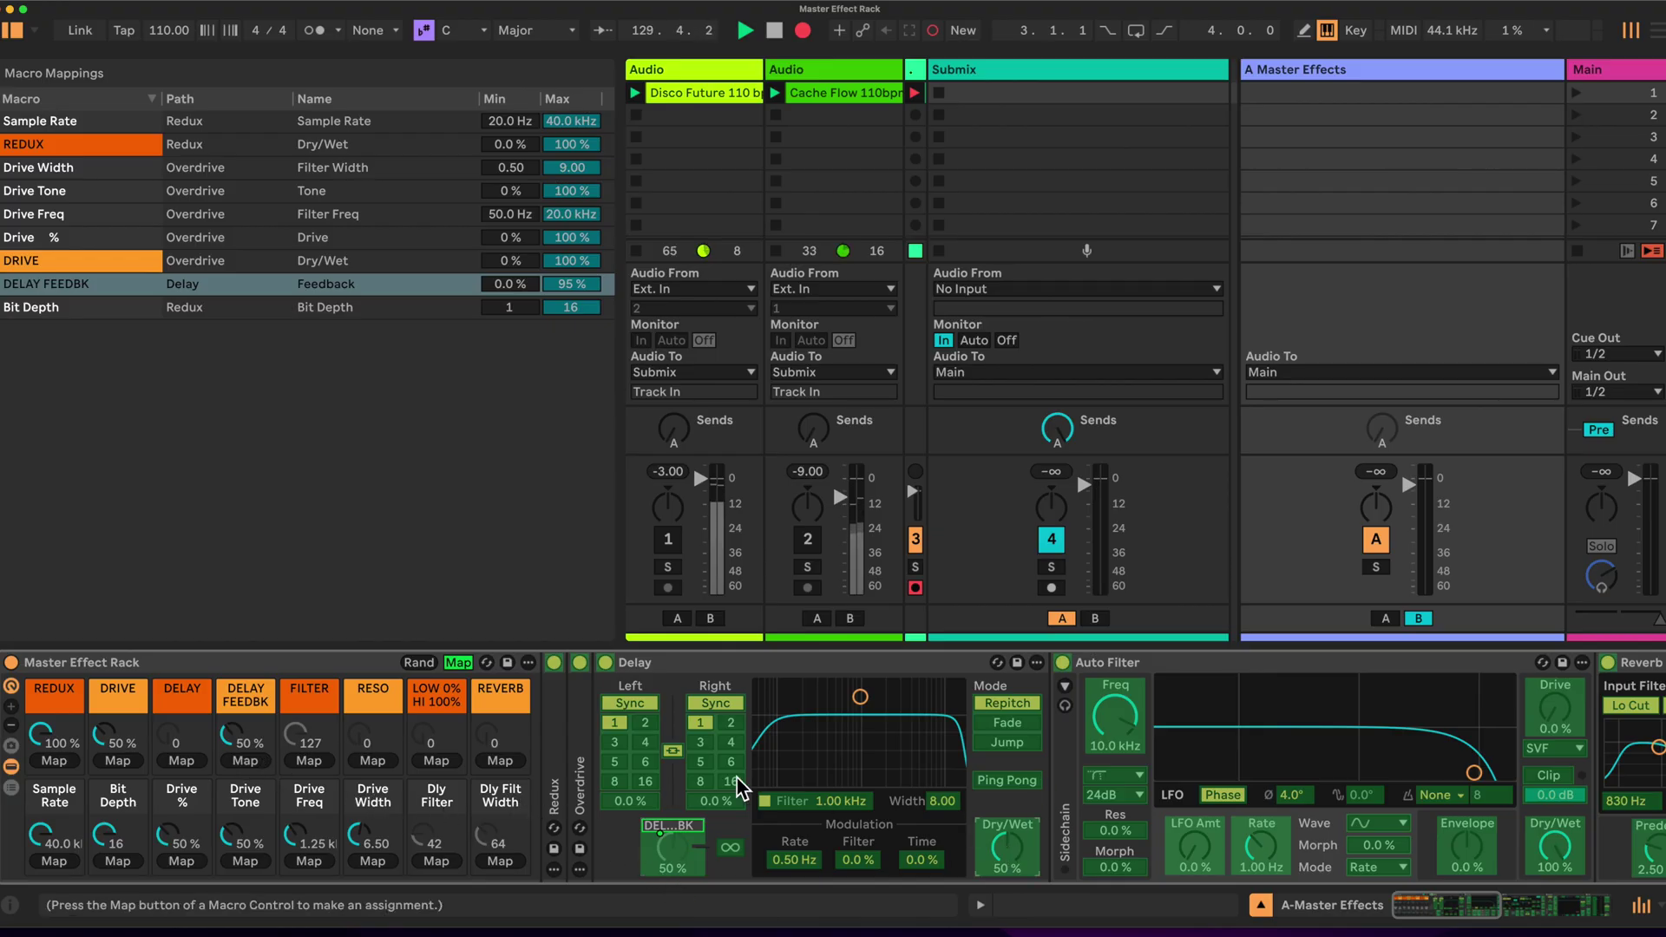
left_click(173, 760)
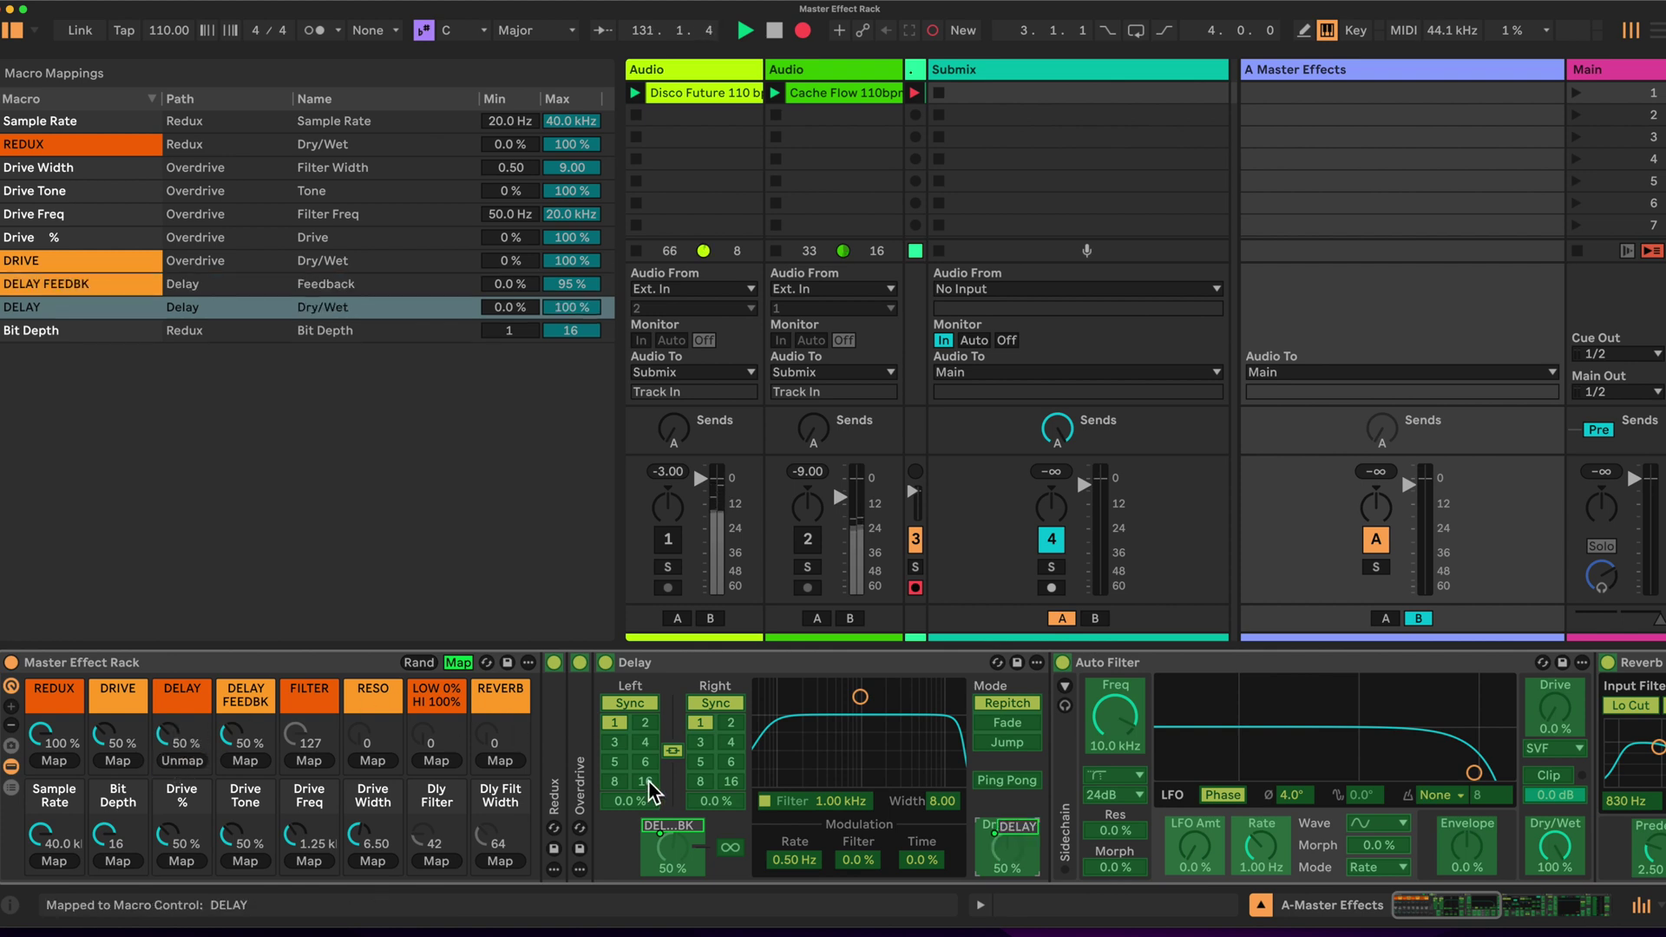
Map the Delay's filter frequency and width to the Dly Filter and Dly Filt Width macros, and fold the Delay device.
left_click(816, 799)
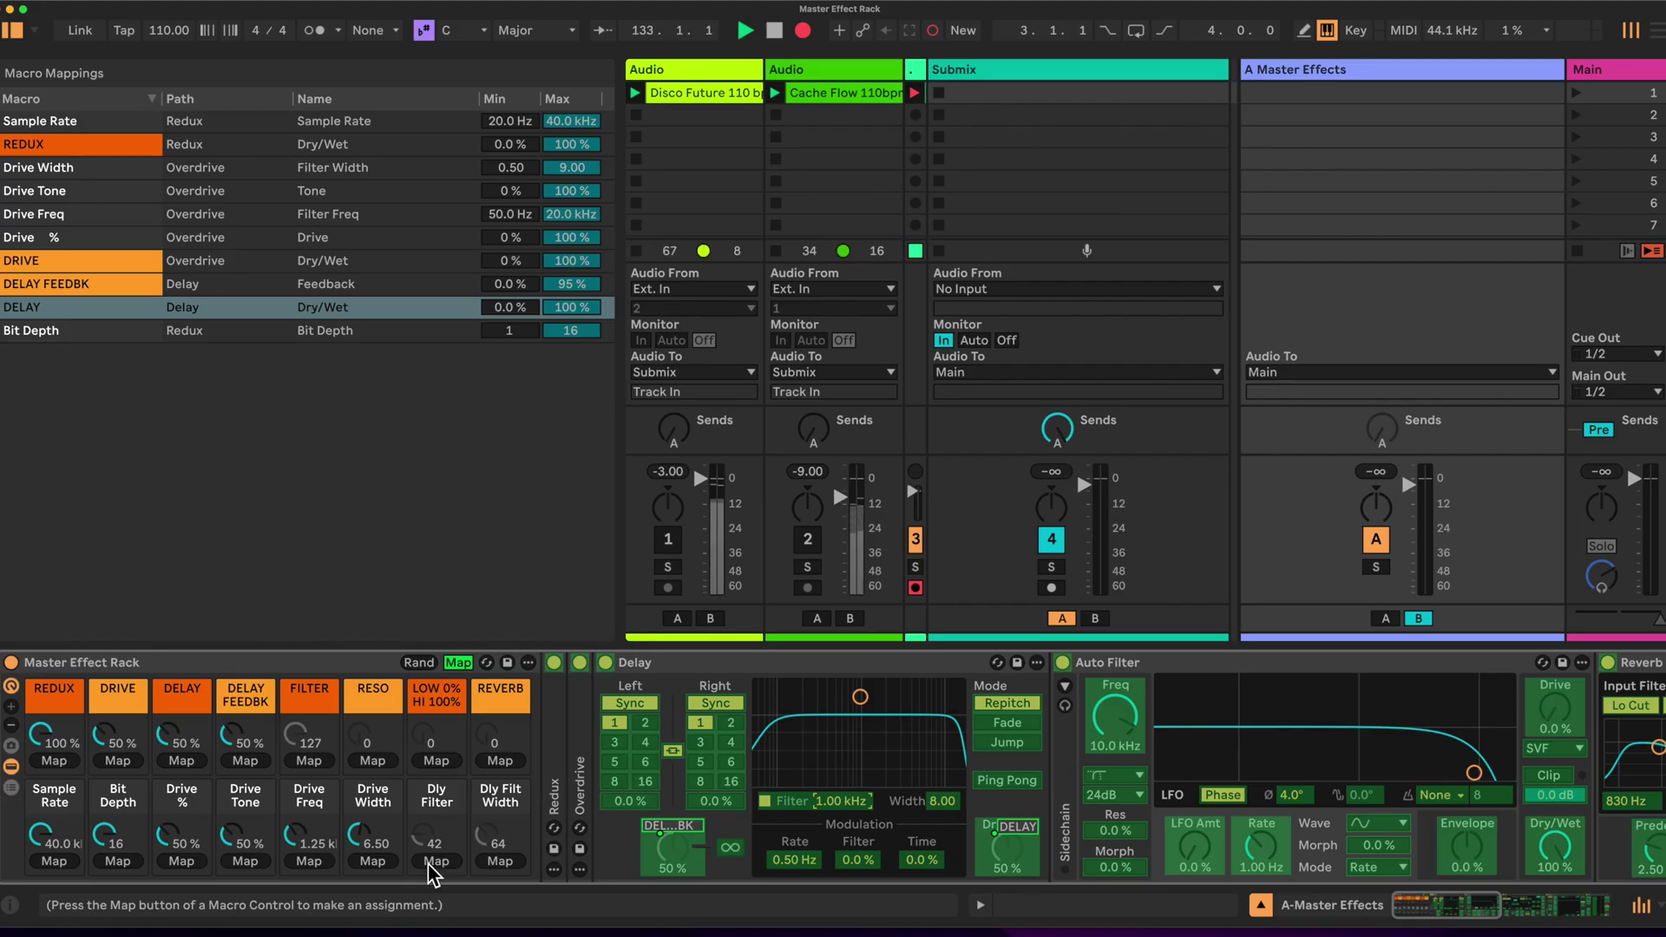
left_click(433, 860)
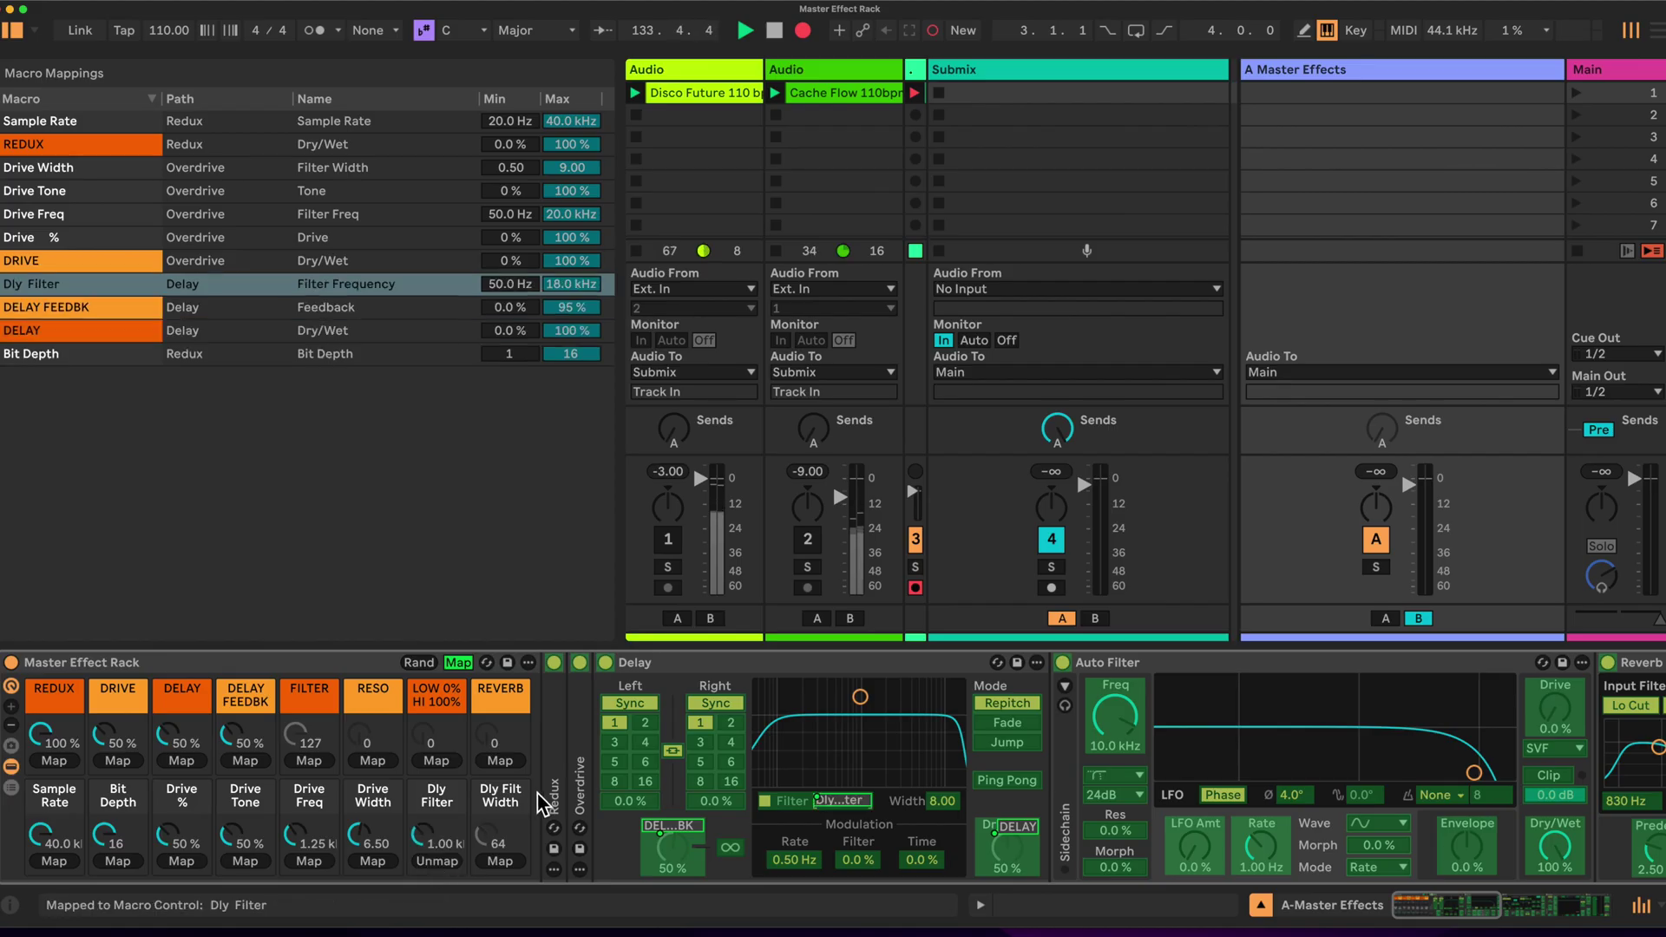
left_click(939, 802)
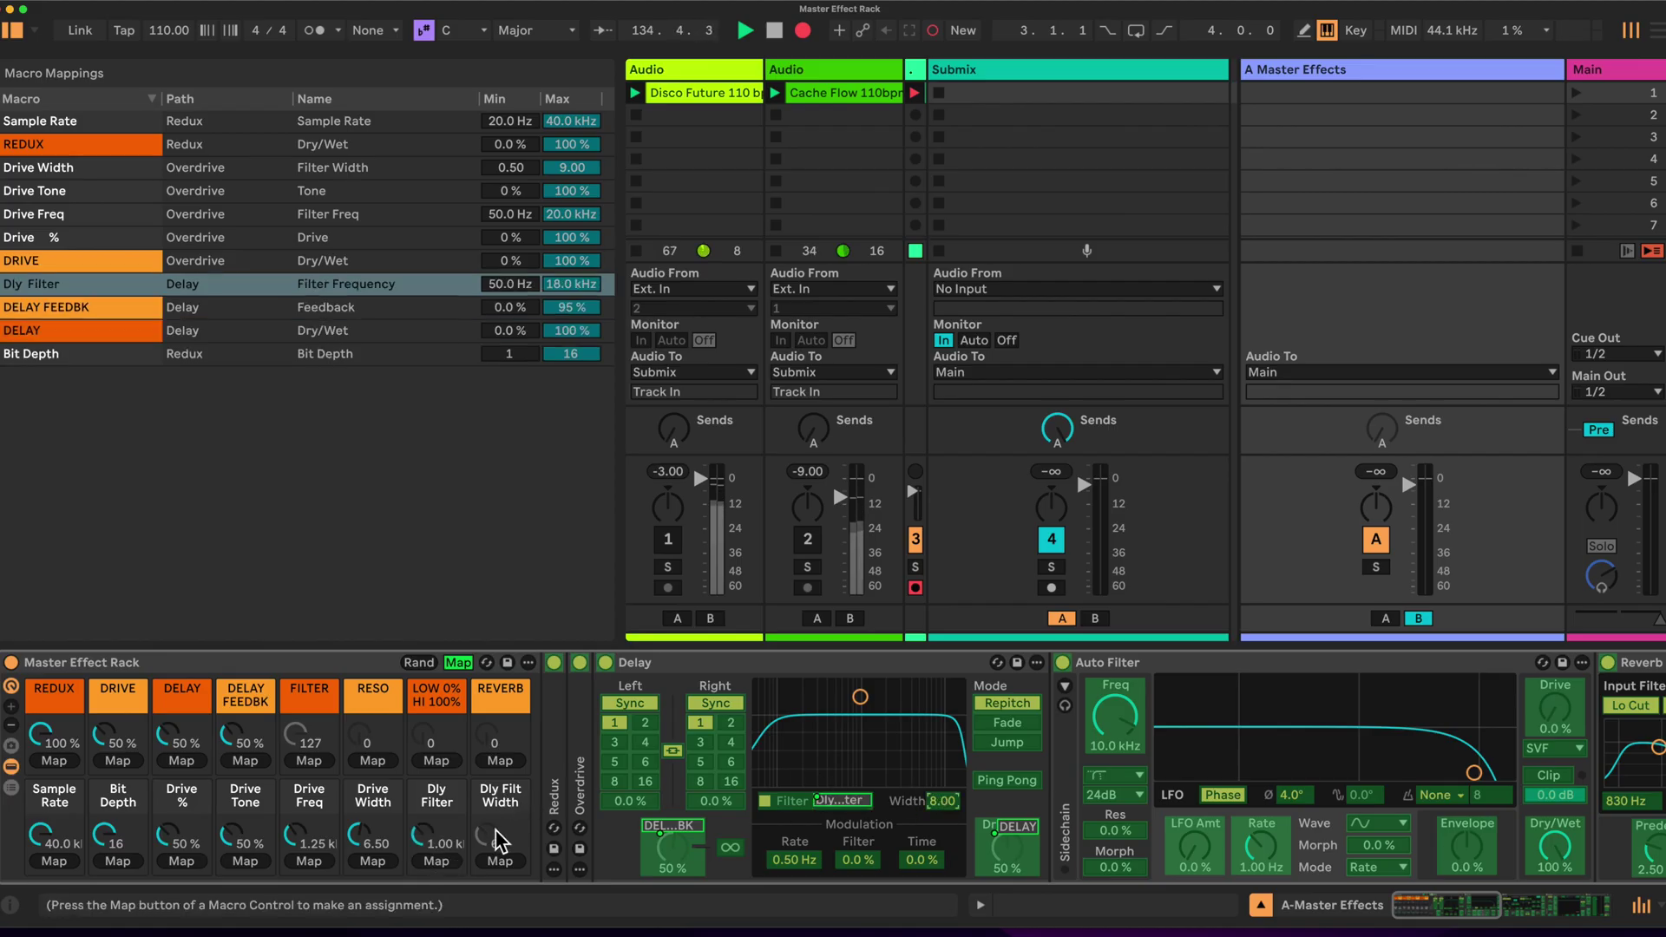
left_click(492, 861)
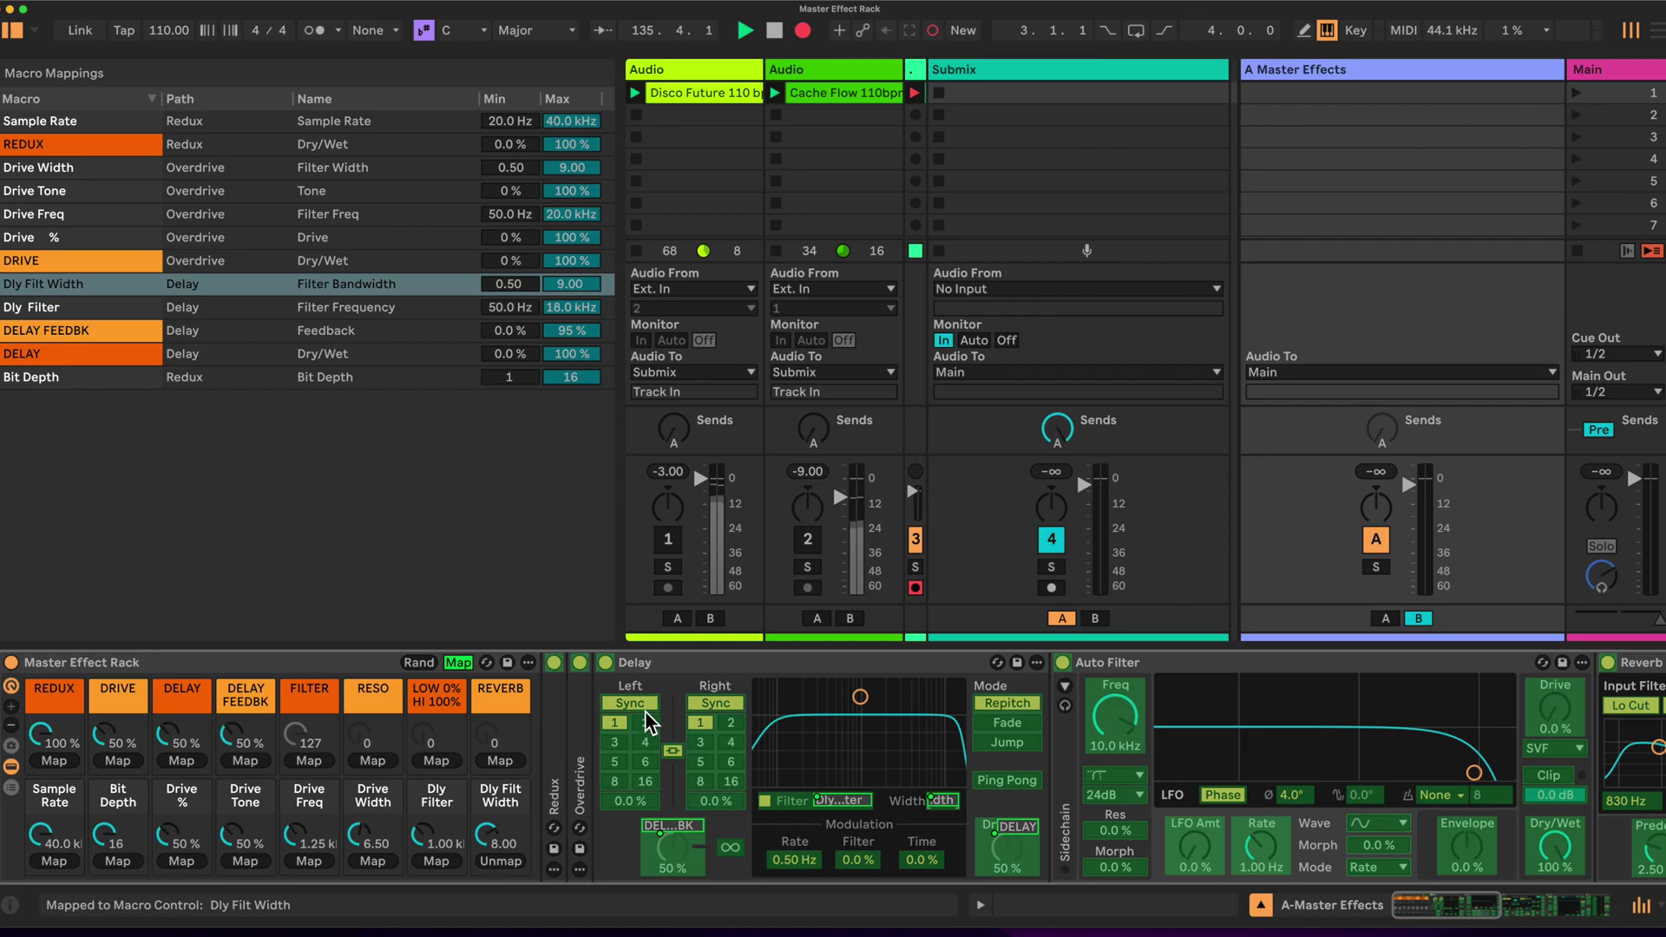
double_click(707, 660)
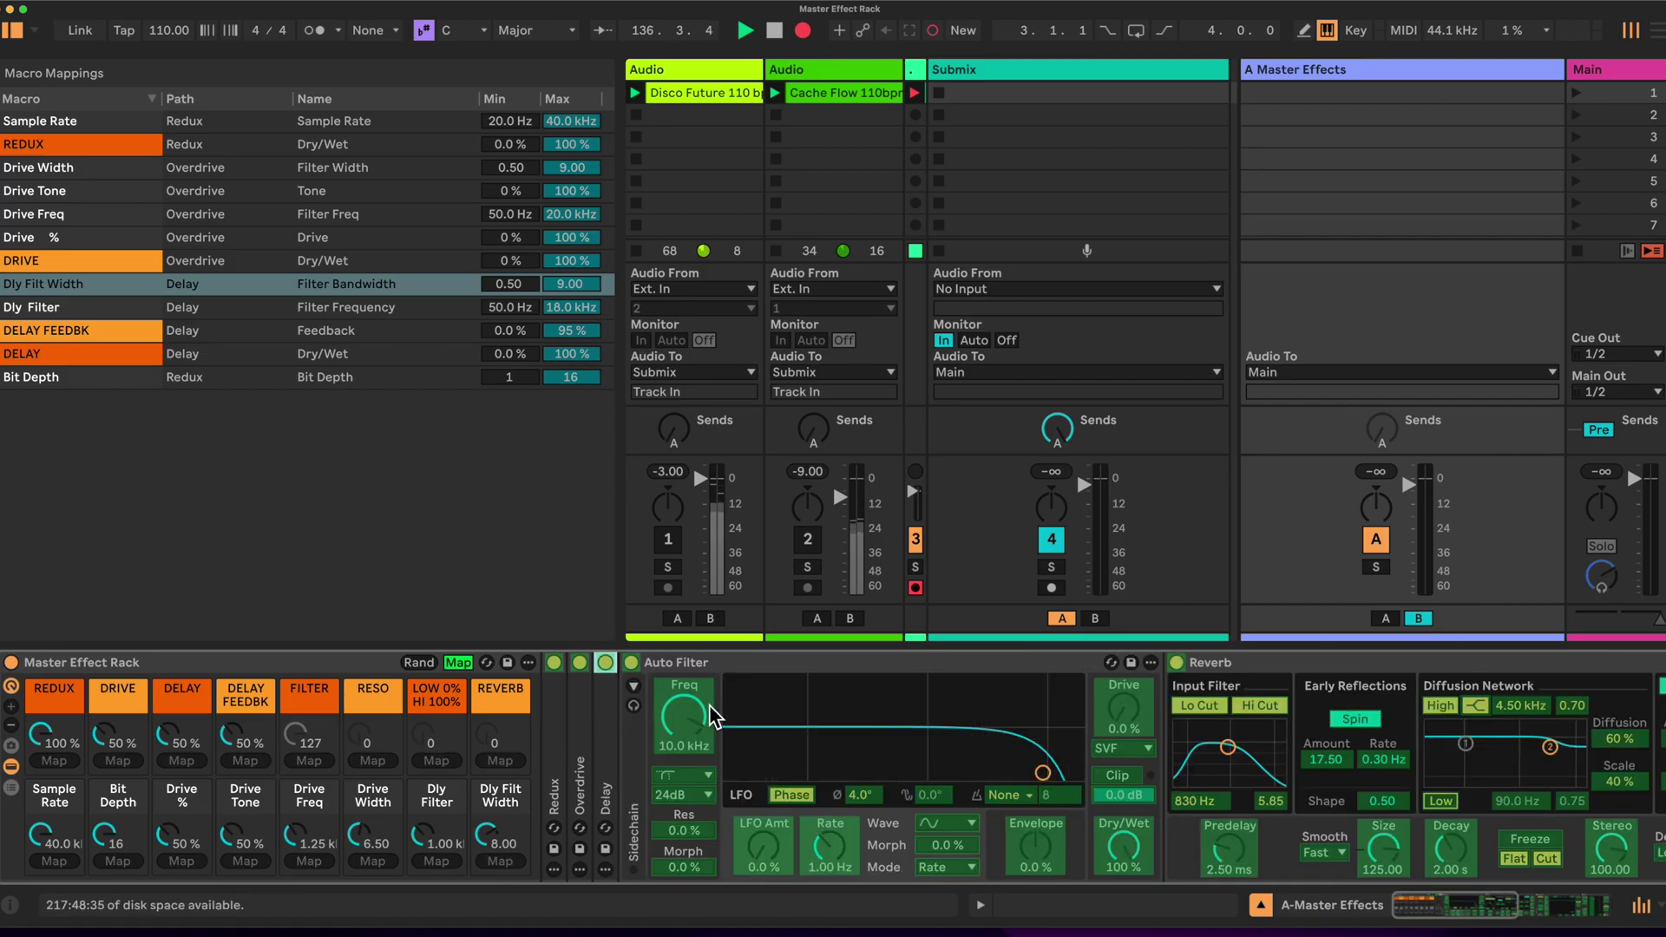
Map Auto Filter's Freq, Res and Morph to the FILTER, RESO and LOW 0% HI 100% macros, and fold the device.
left_click(656, 732)
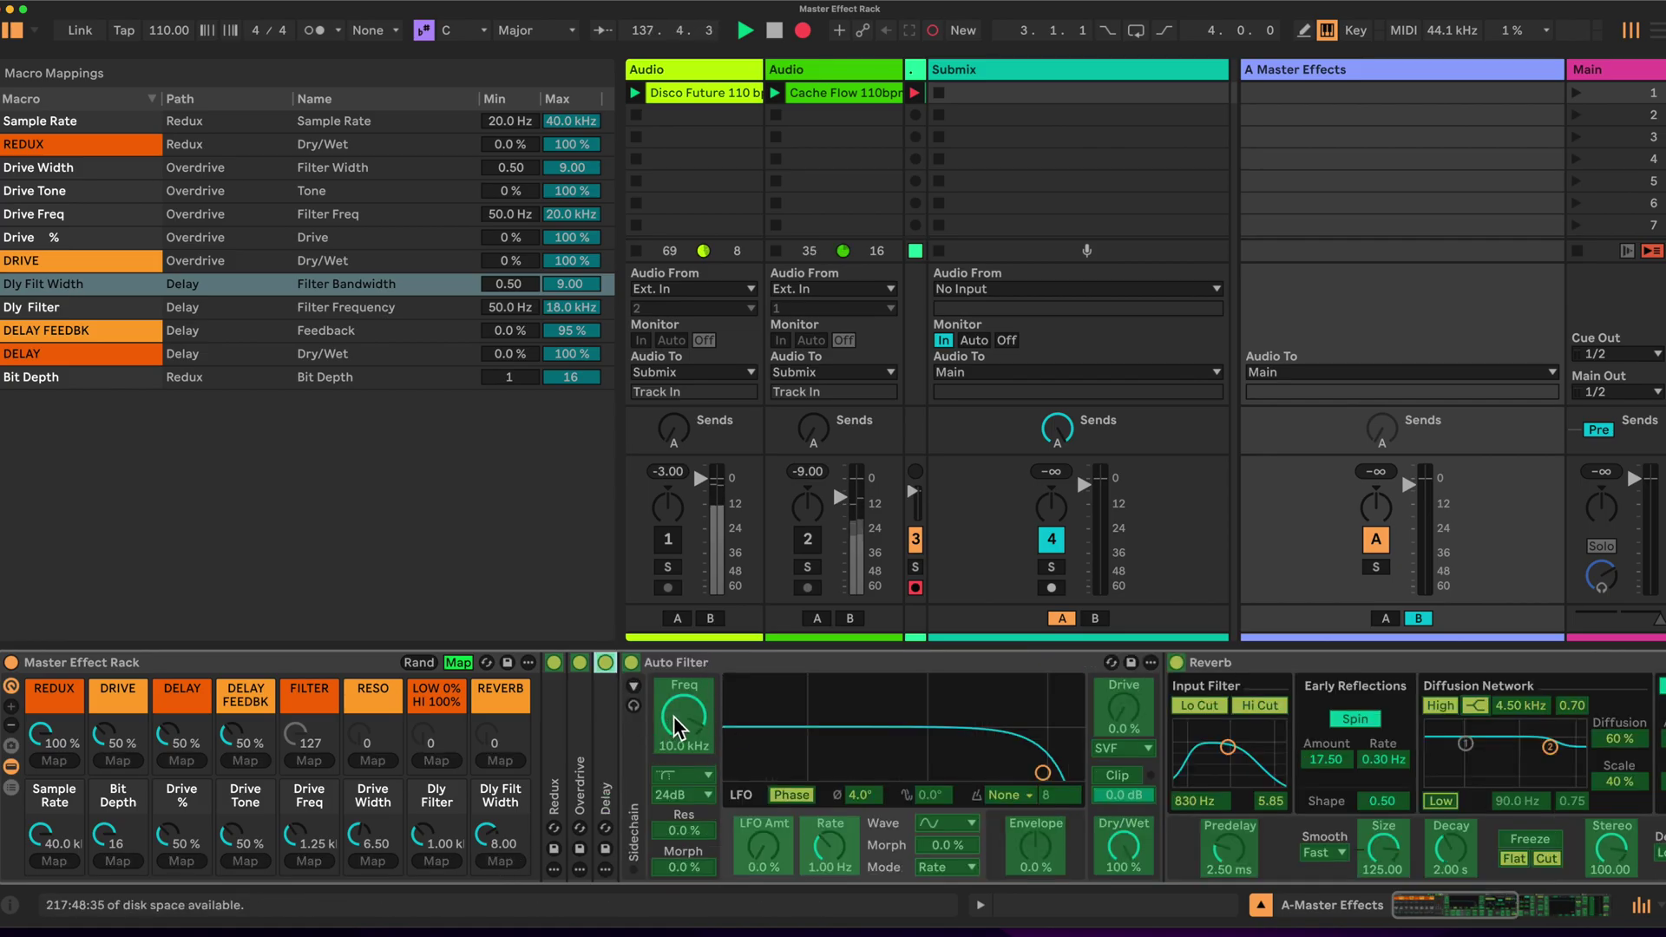
left_click(309, 761)
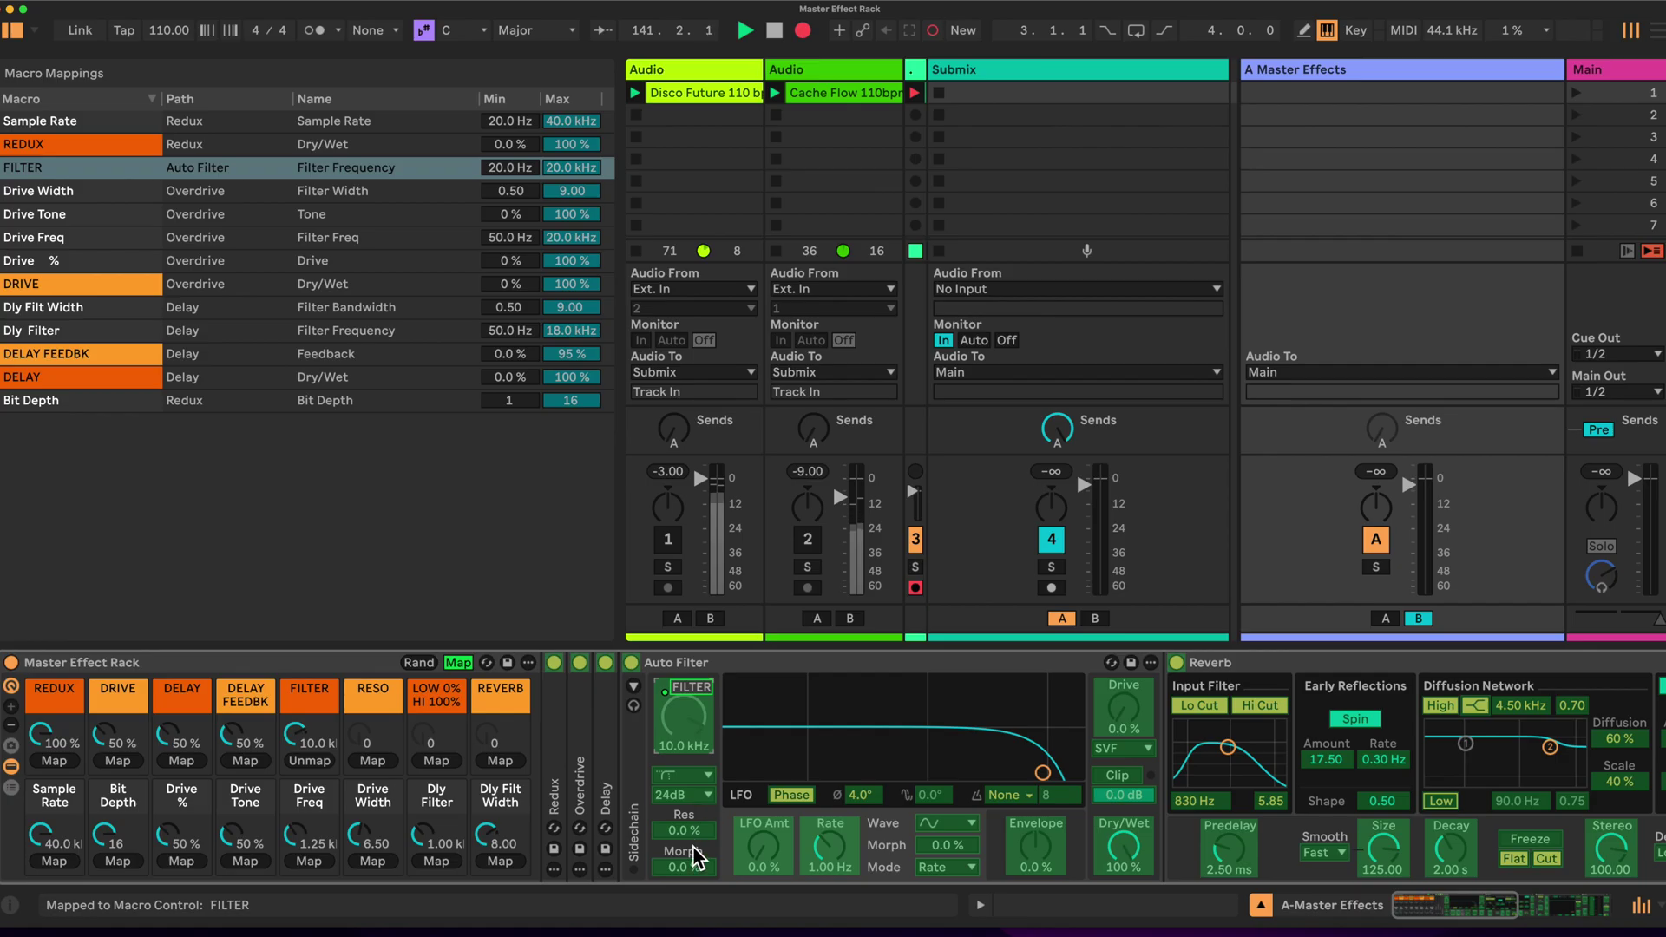
left_click(374, 761)
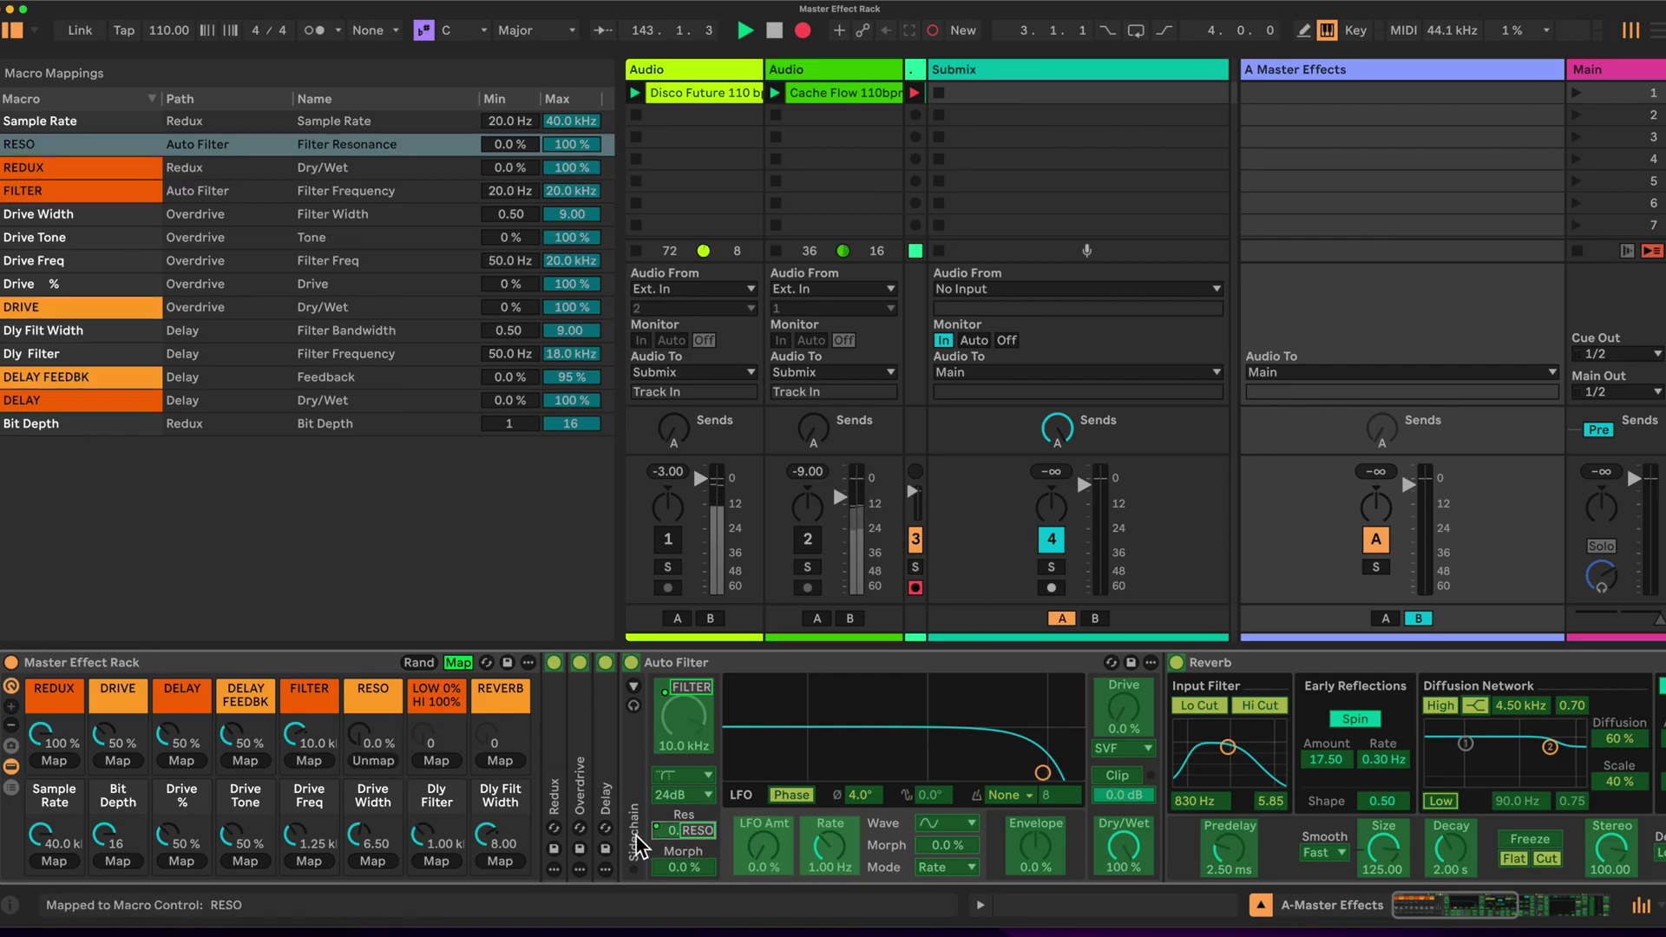
left_click(685, 866)
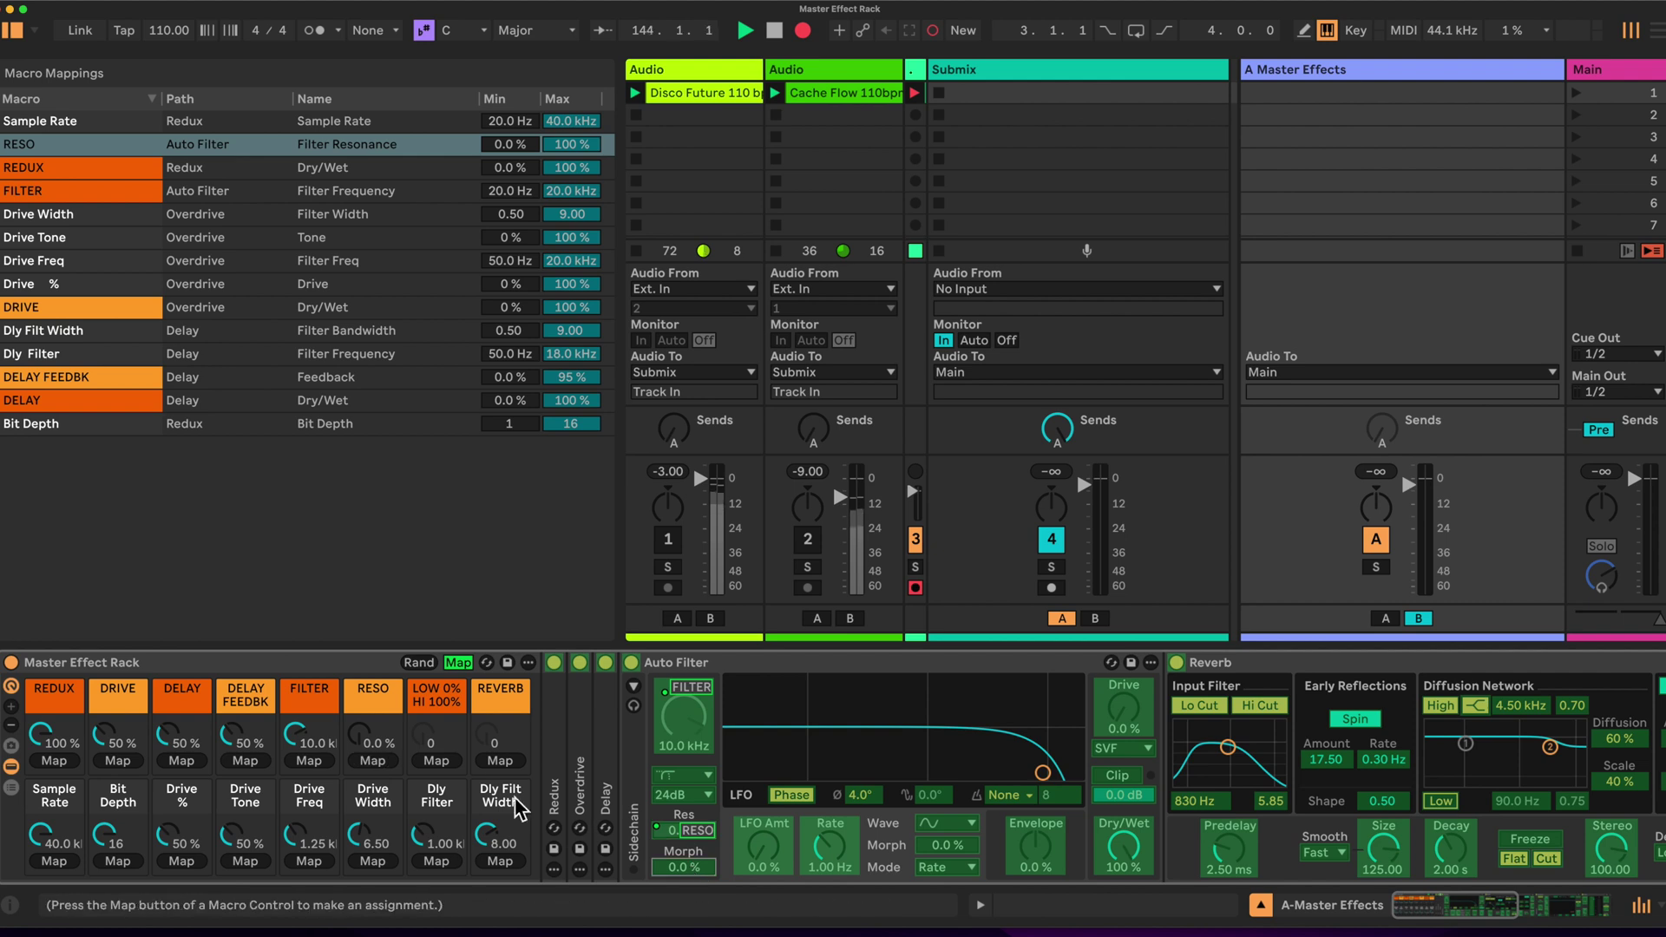
left_click(438, 761)
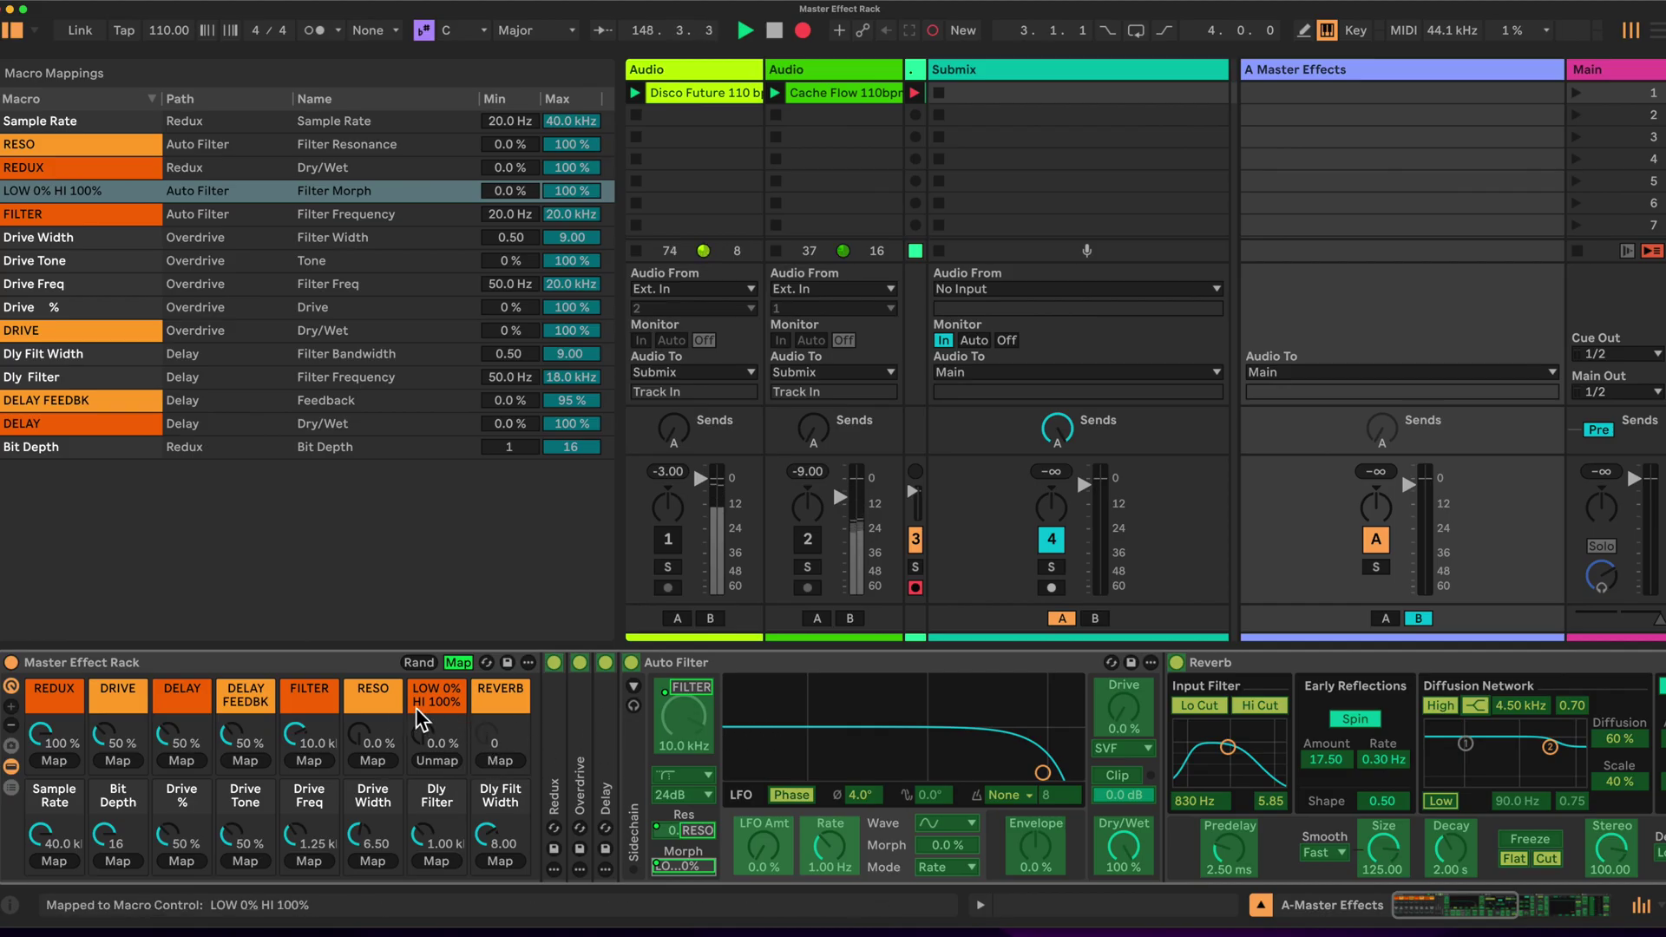
double_click(774, 661)
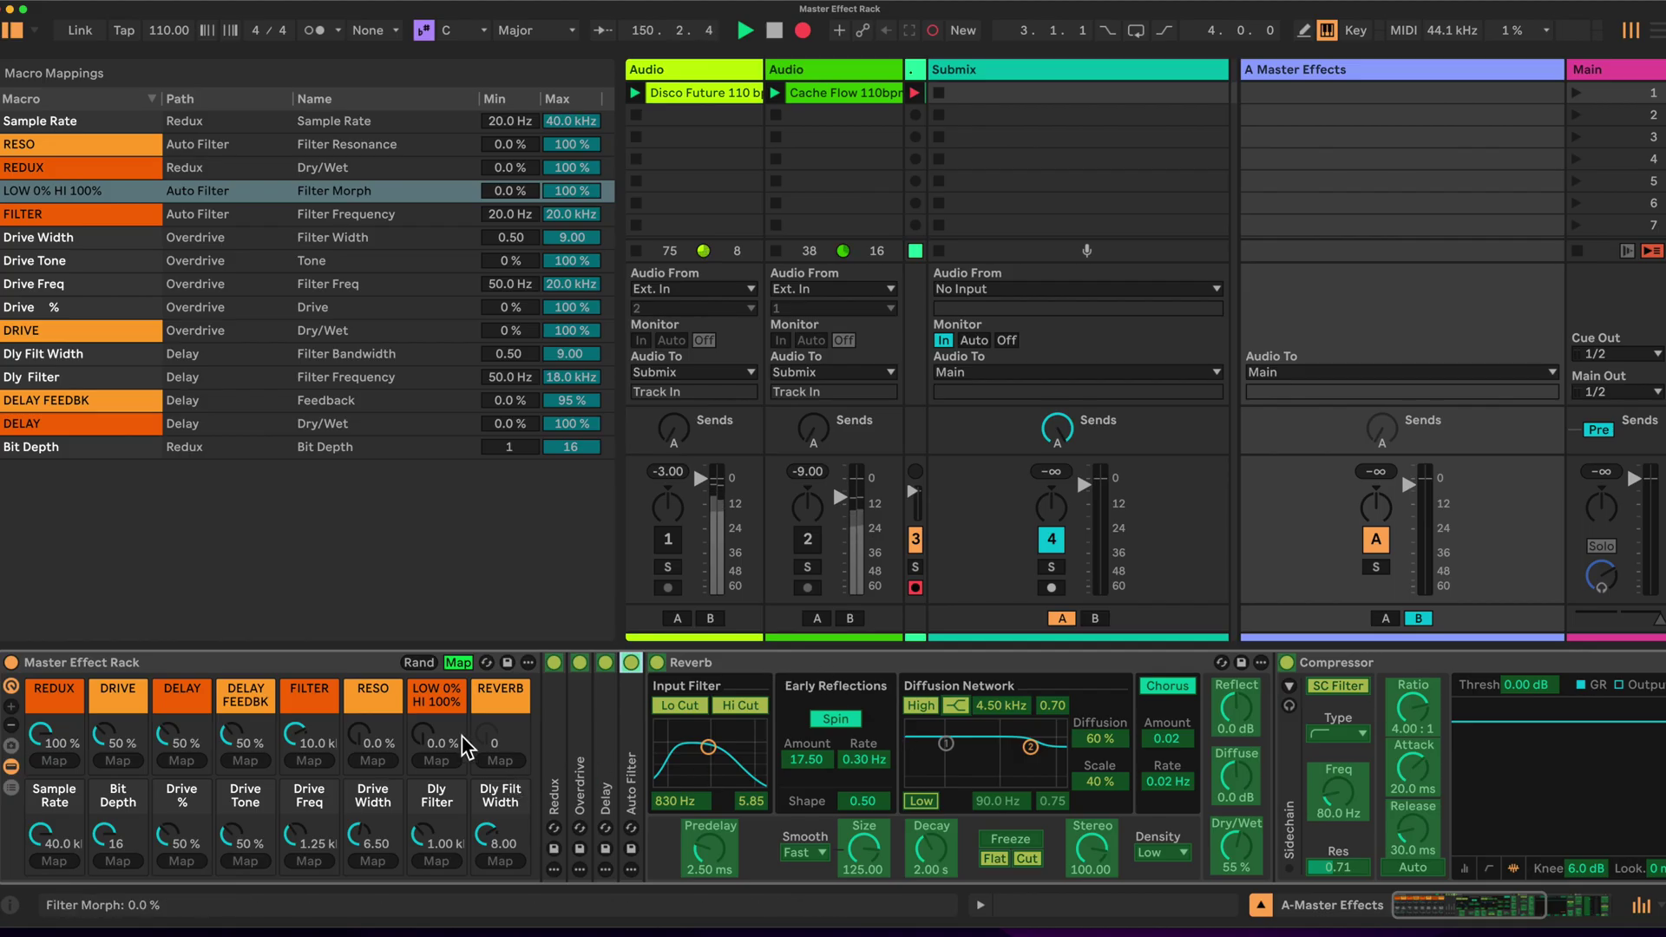
Map the Reverb's Dry/Wet to the REVERB macro and the Limiter's Input Gain to the DRIVE macro.
left_click(1235, 851)
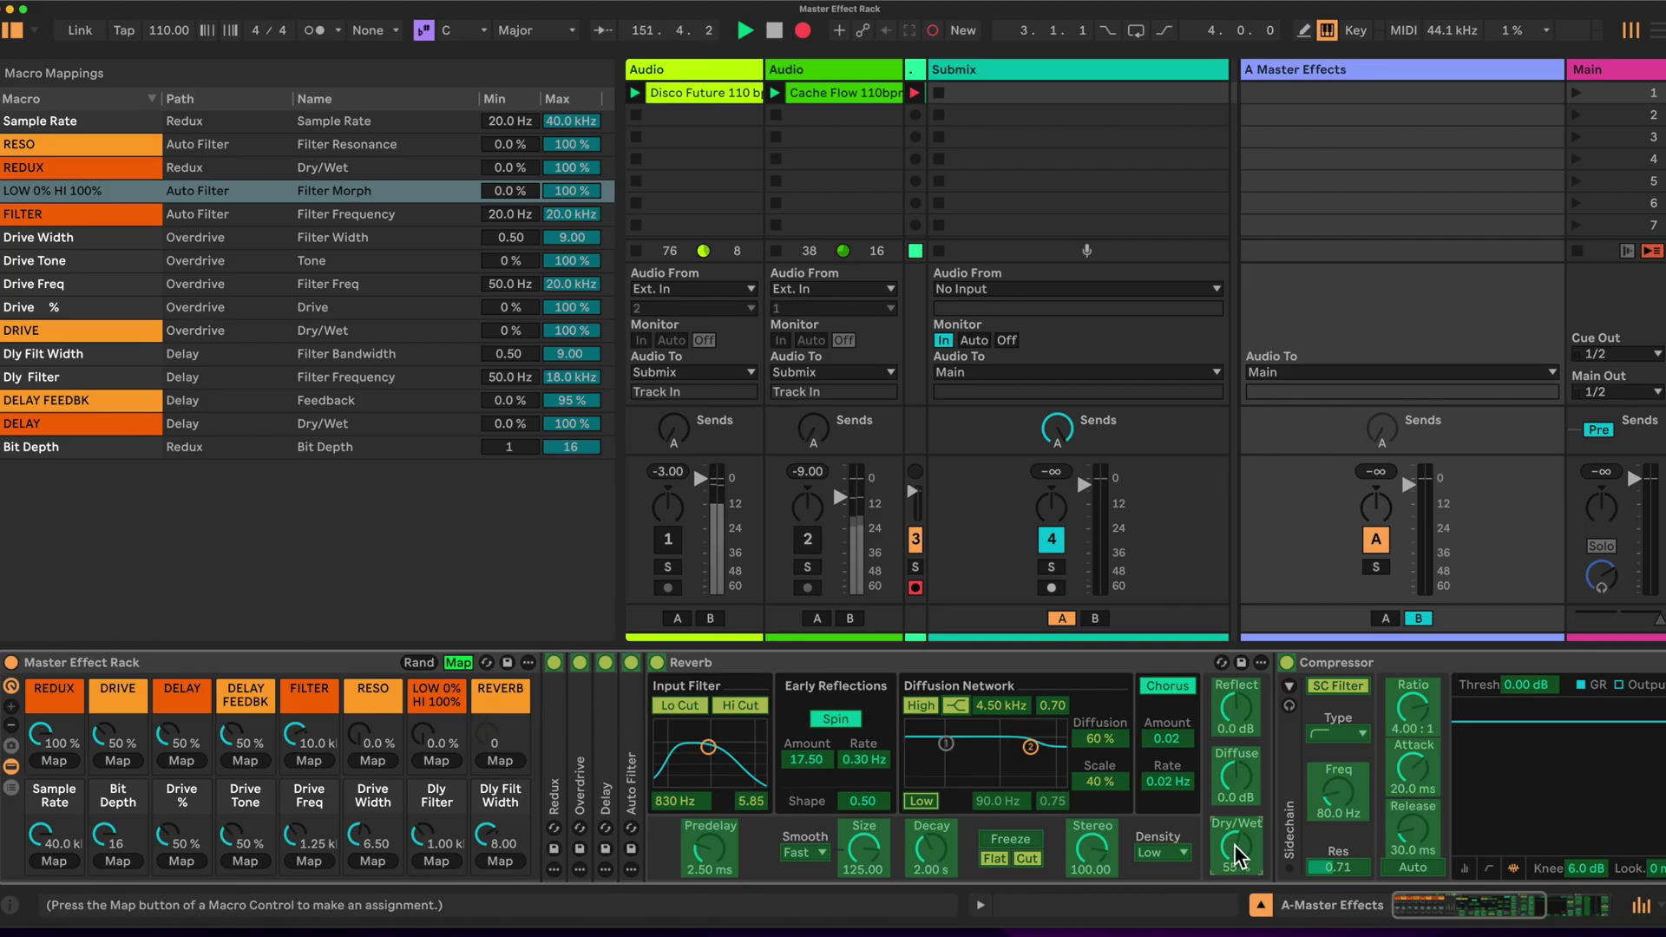
left_click(501, 760)
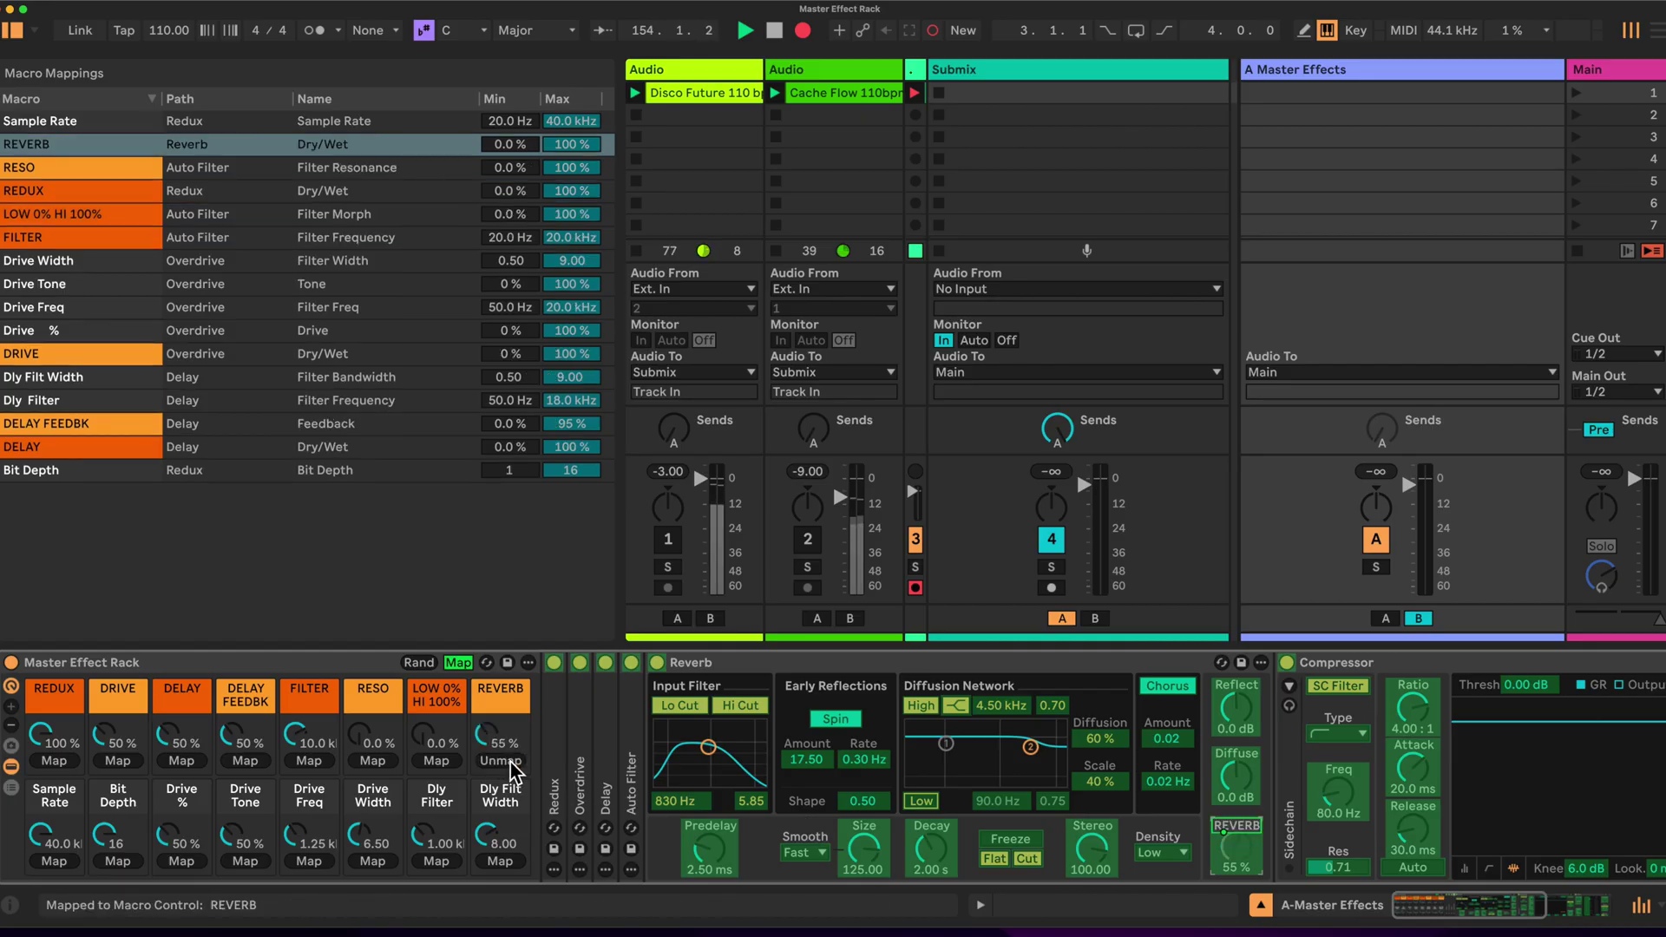
scroll(932, 692, "right", 10)
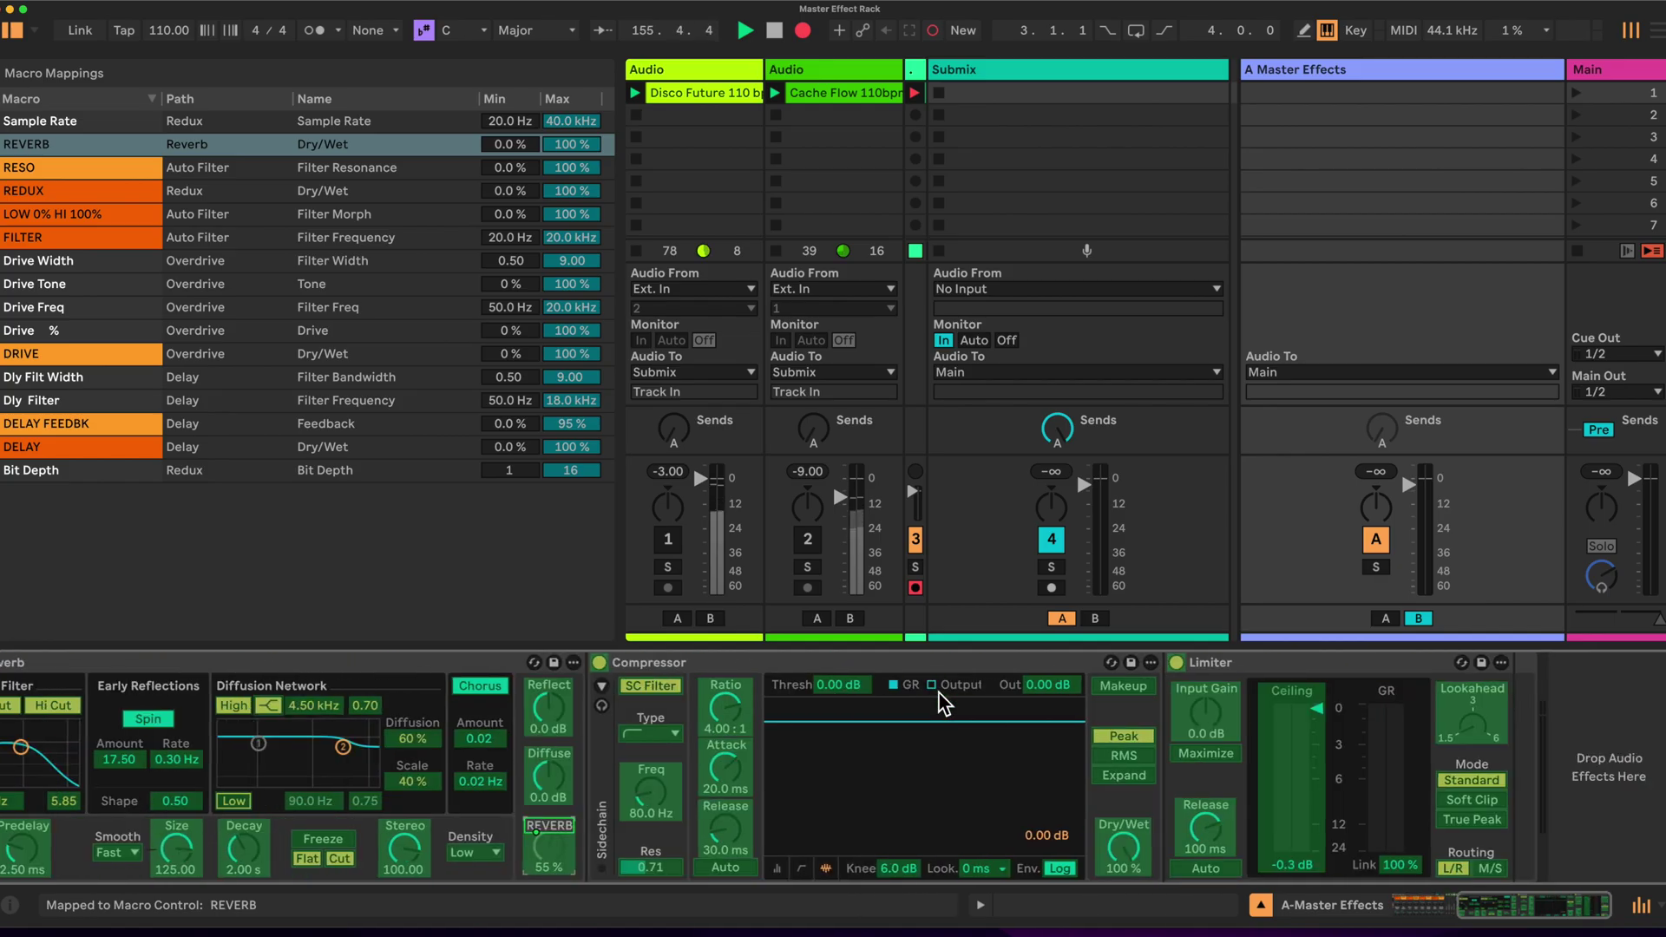
scroll(833, 695, "left", 10)
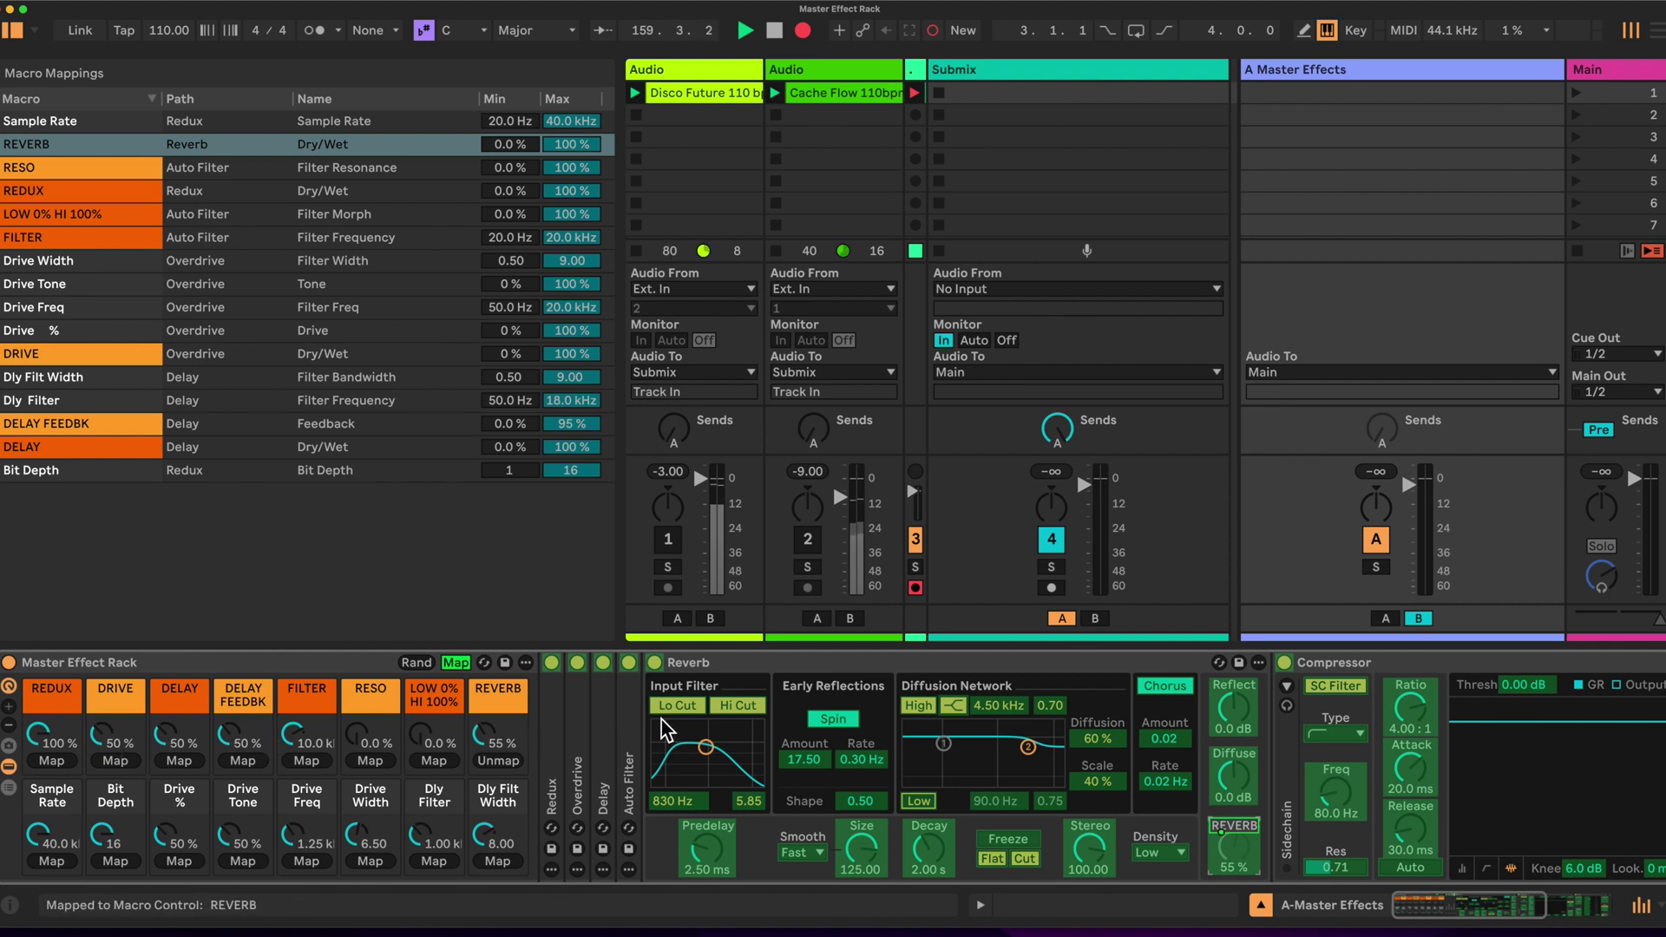
scroll(1076, 738, "right", 10)
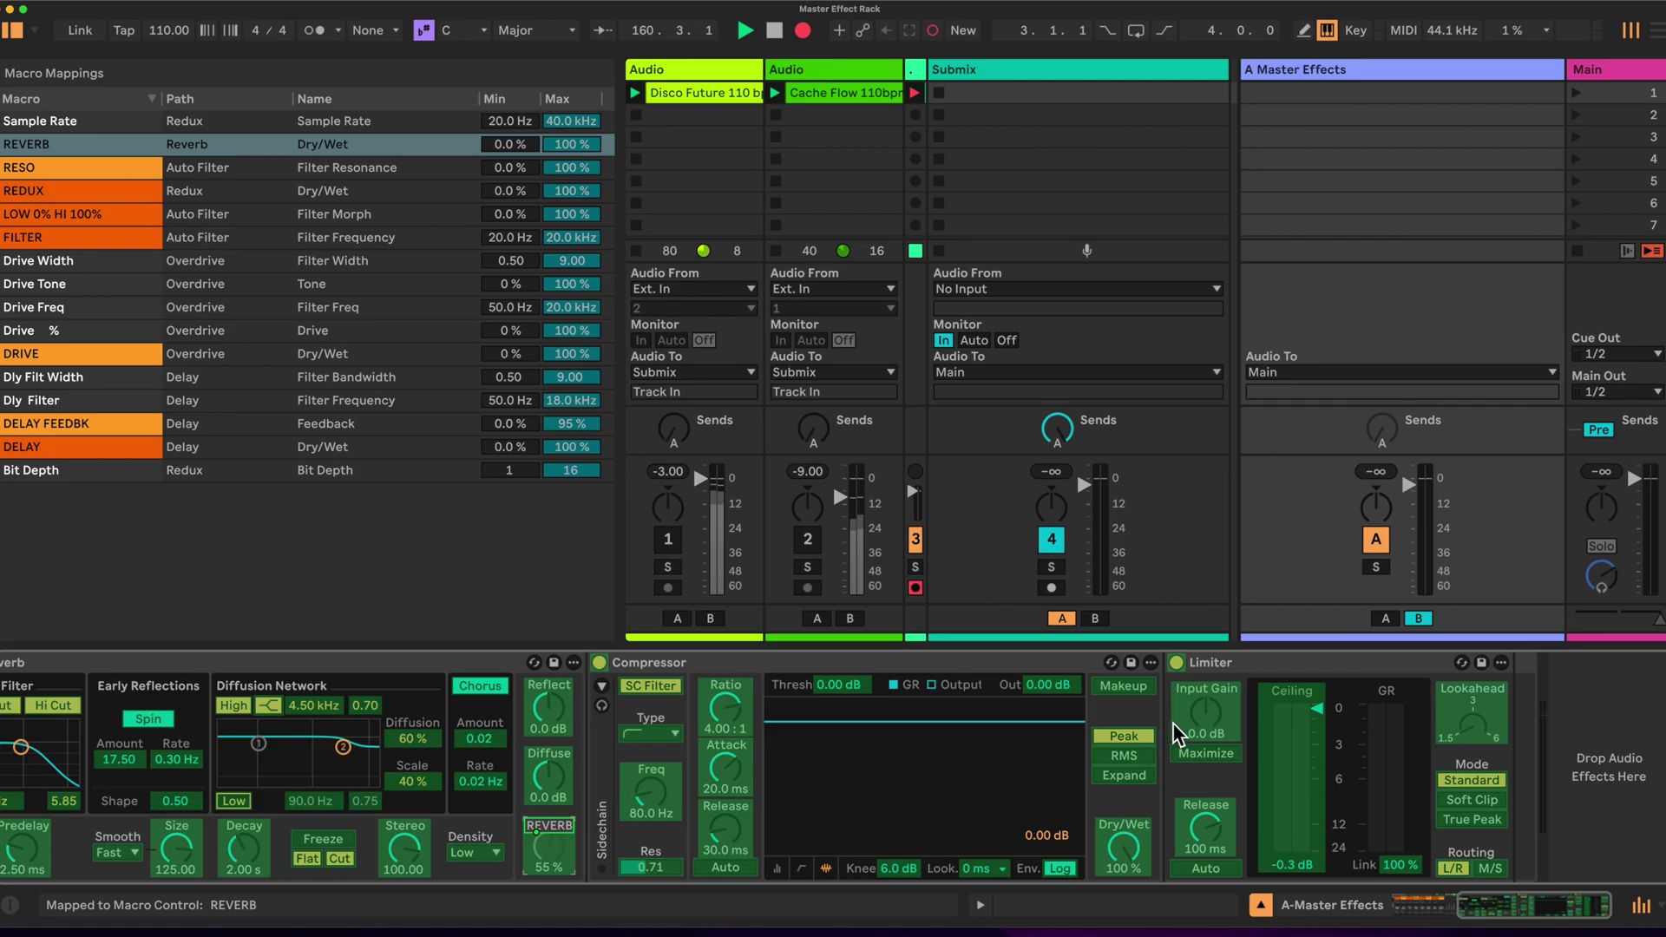
left_click(1201, 713)
scroll(936, 690, "left", 10)
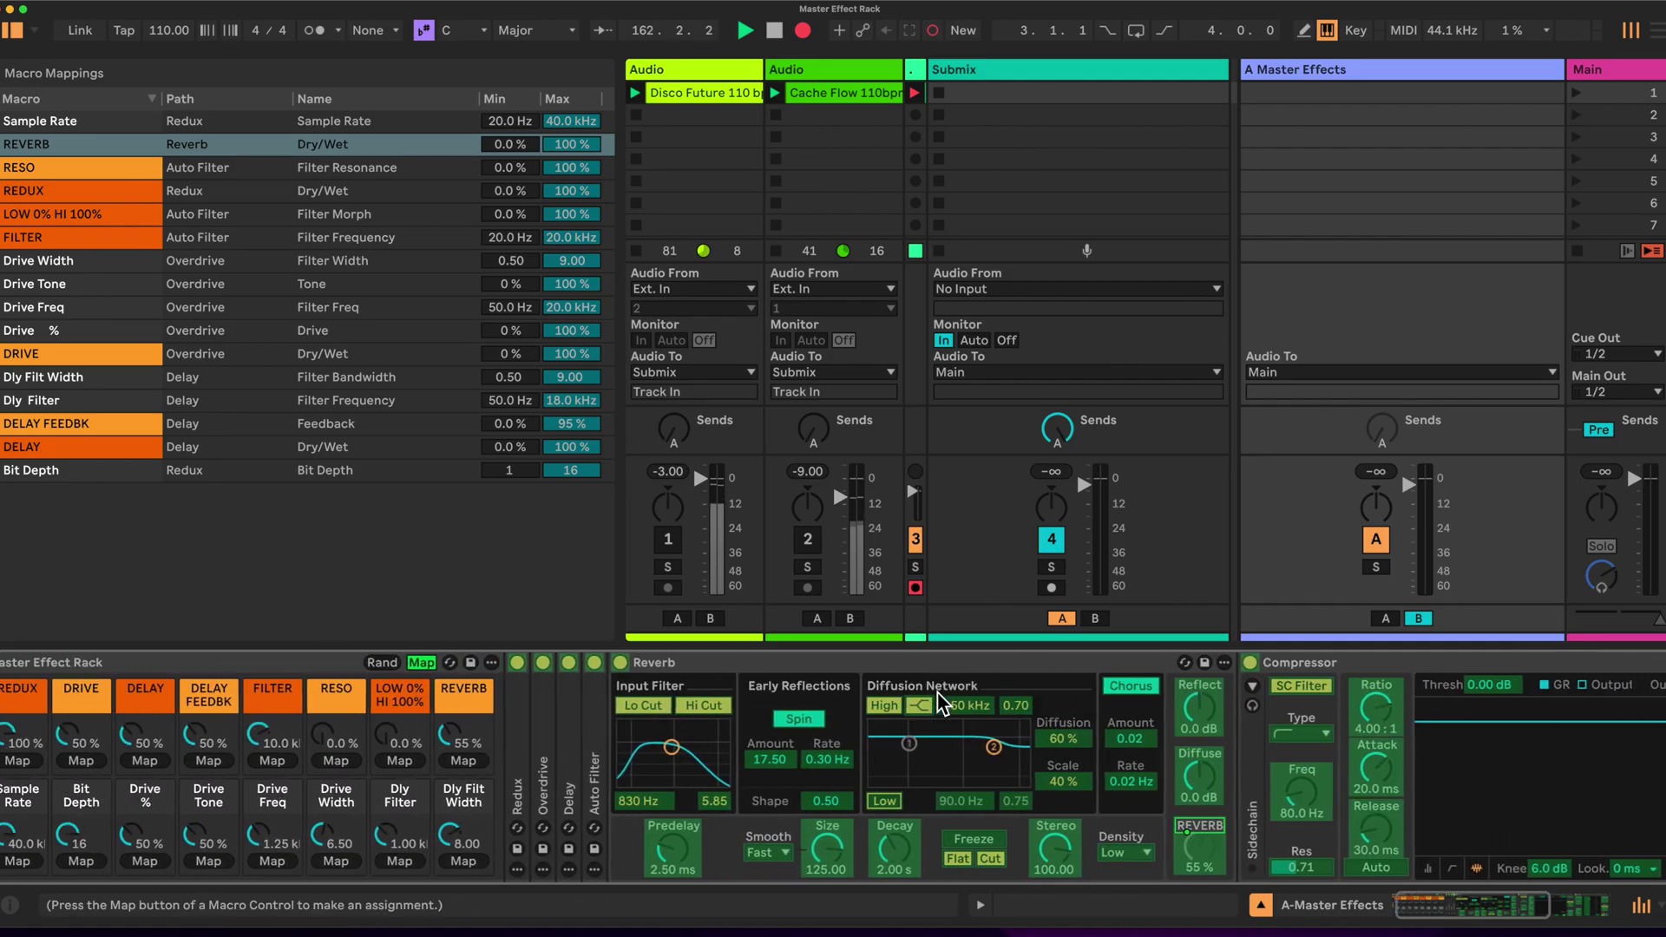
left_click(118, 760)
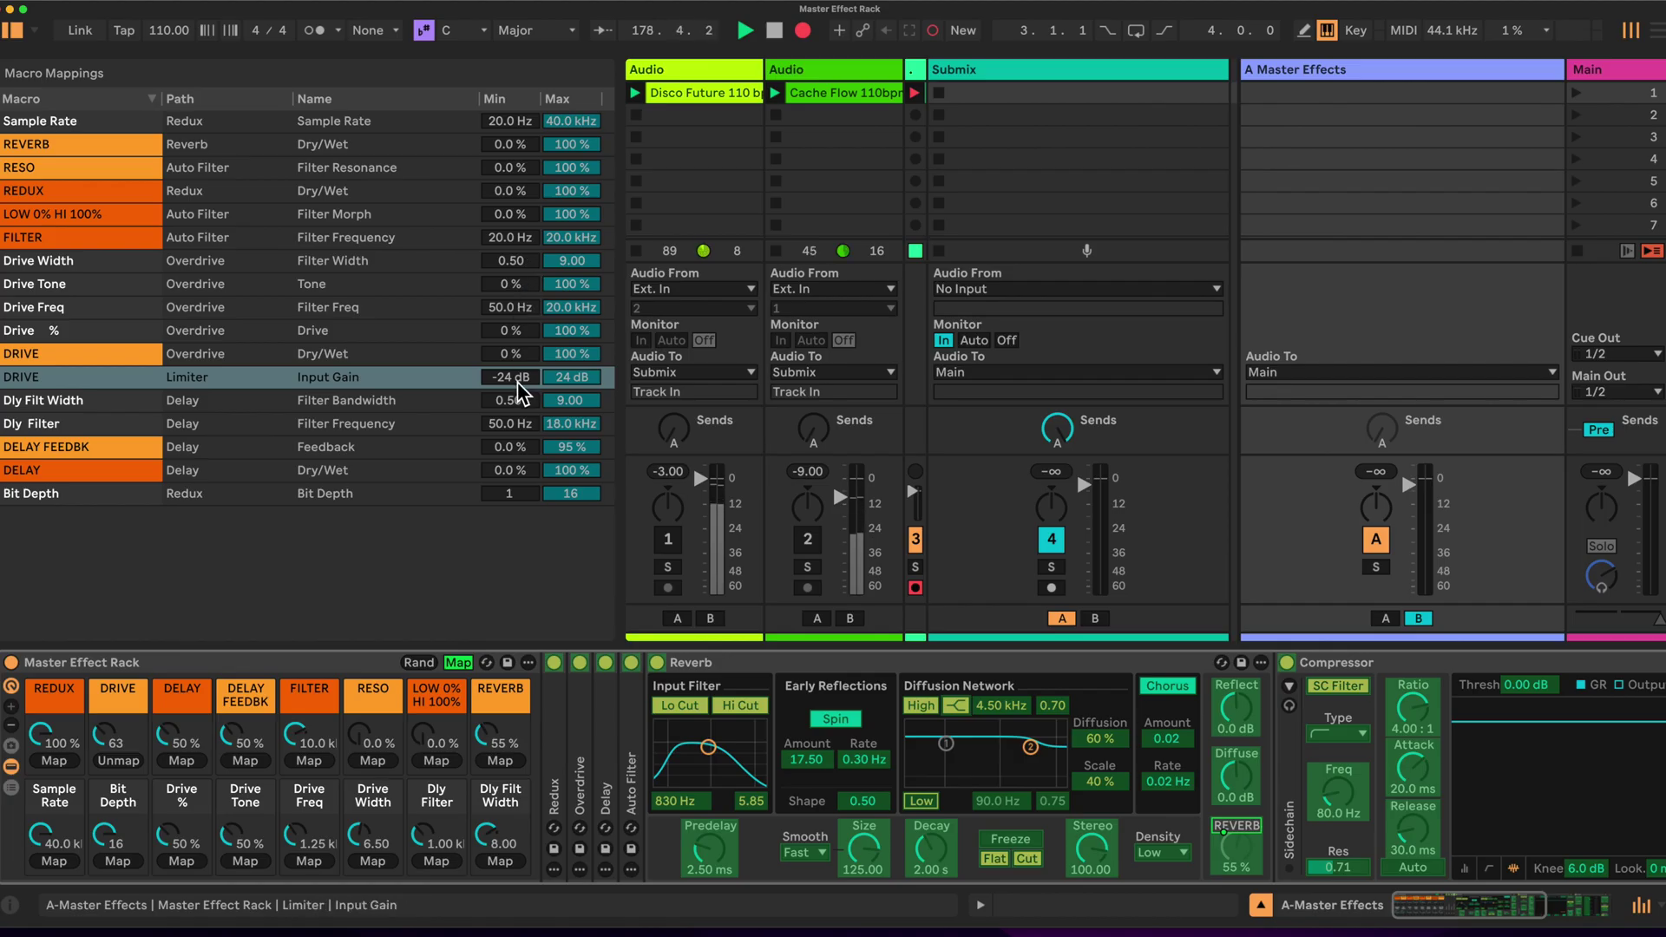
left_click(517, 331)
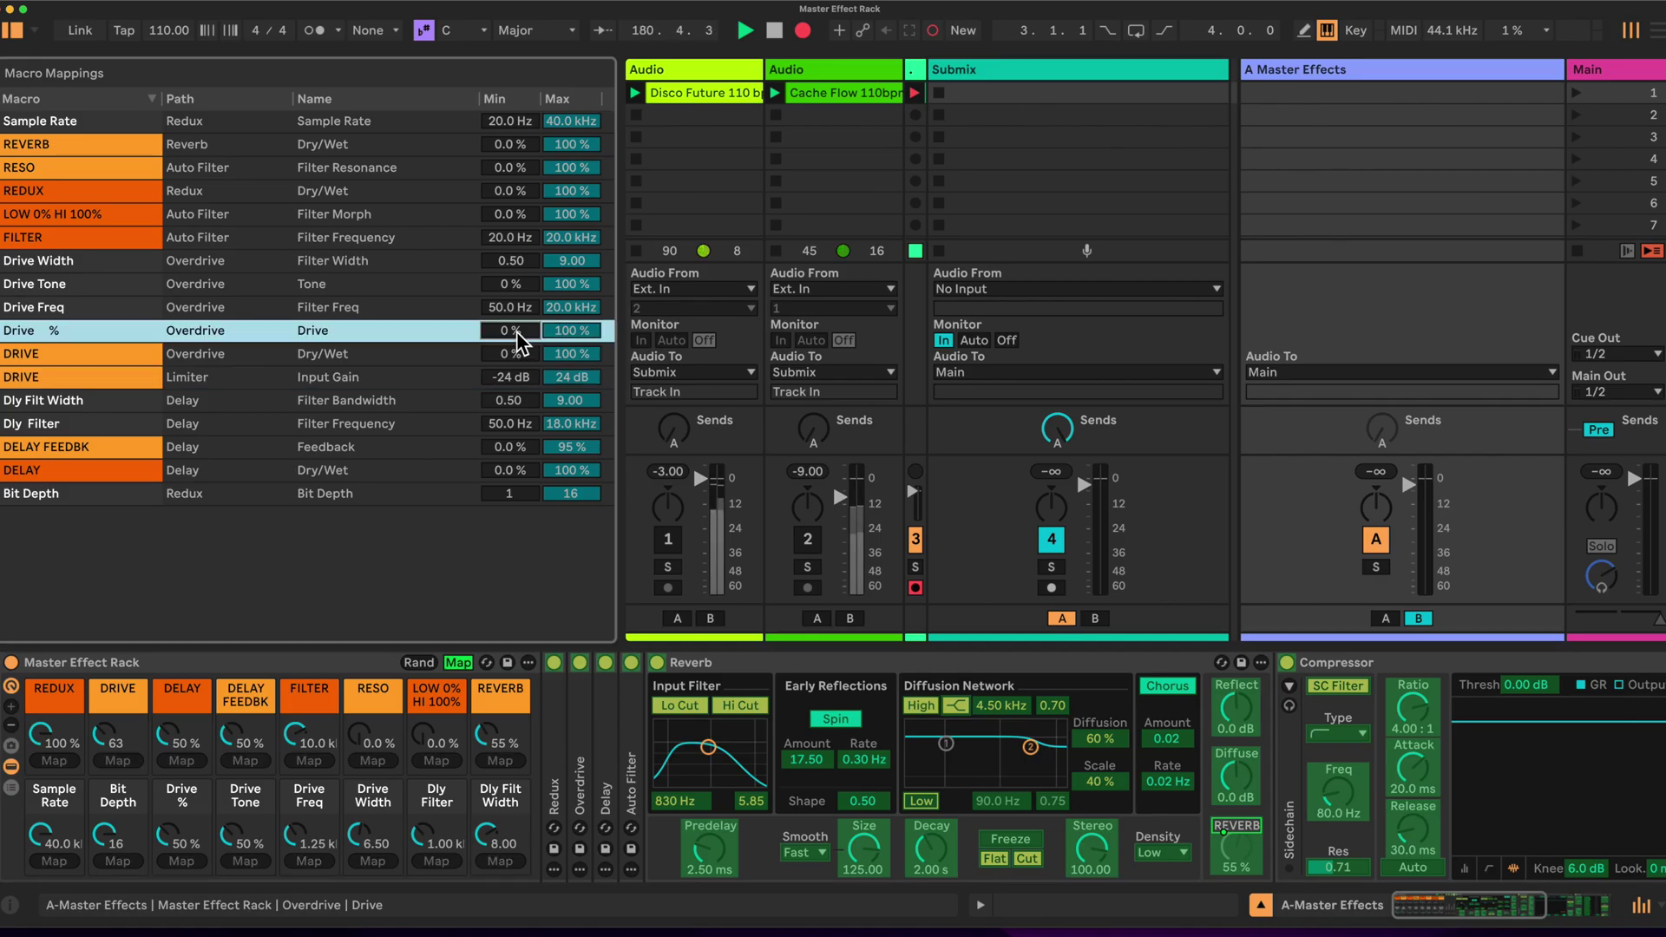
left_click(559, 363)
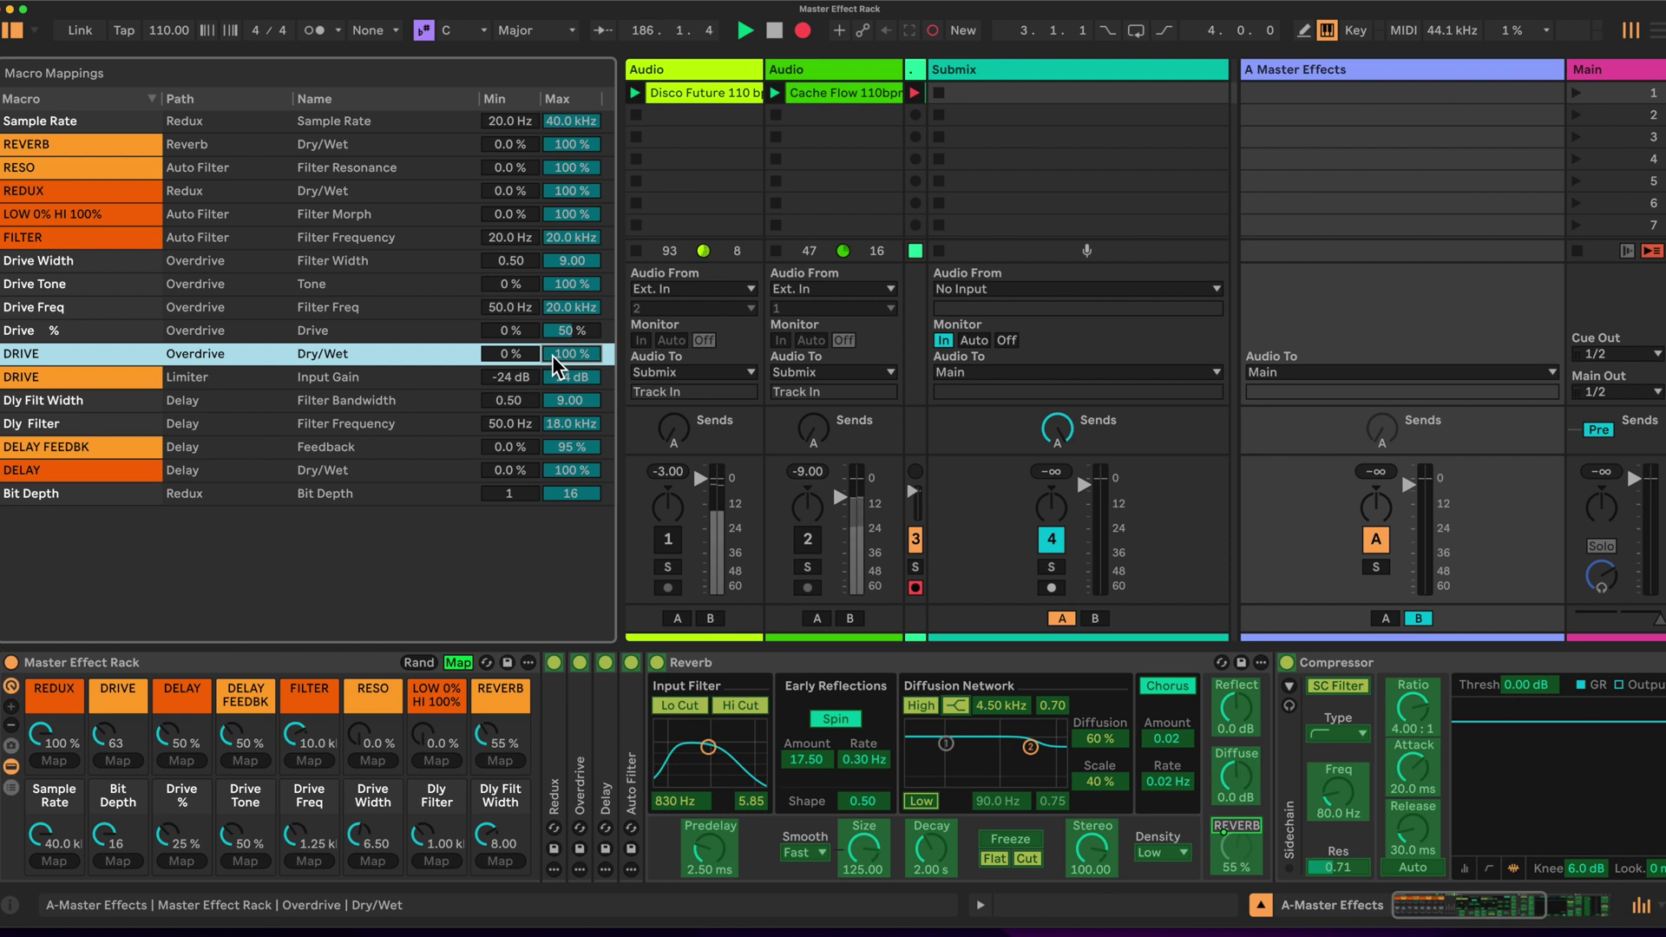
left_click(568, 333)
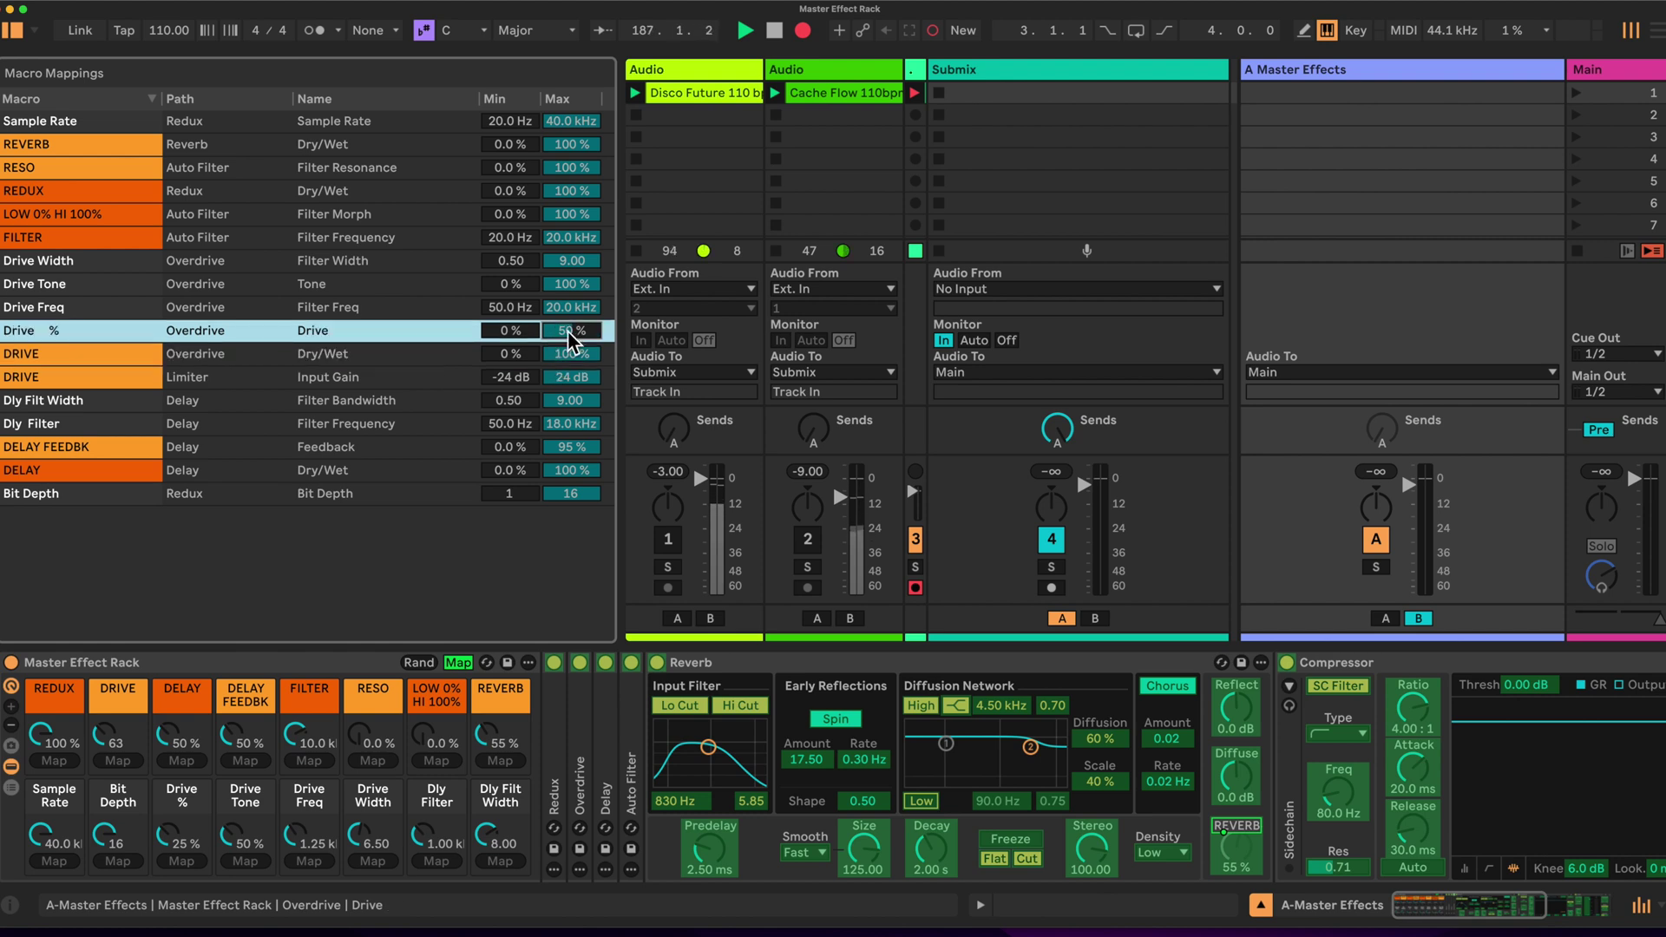
key("Return")
Set the maximum of the DRIVE macro's Overdrive Dry/Wet mapping to 50%.
left_click(572, 356)
type("50")
key("Return")
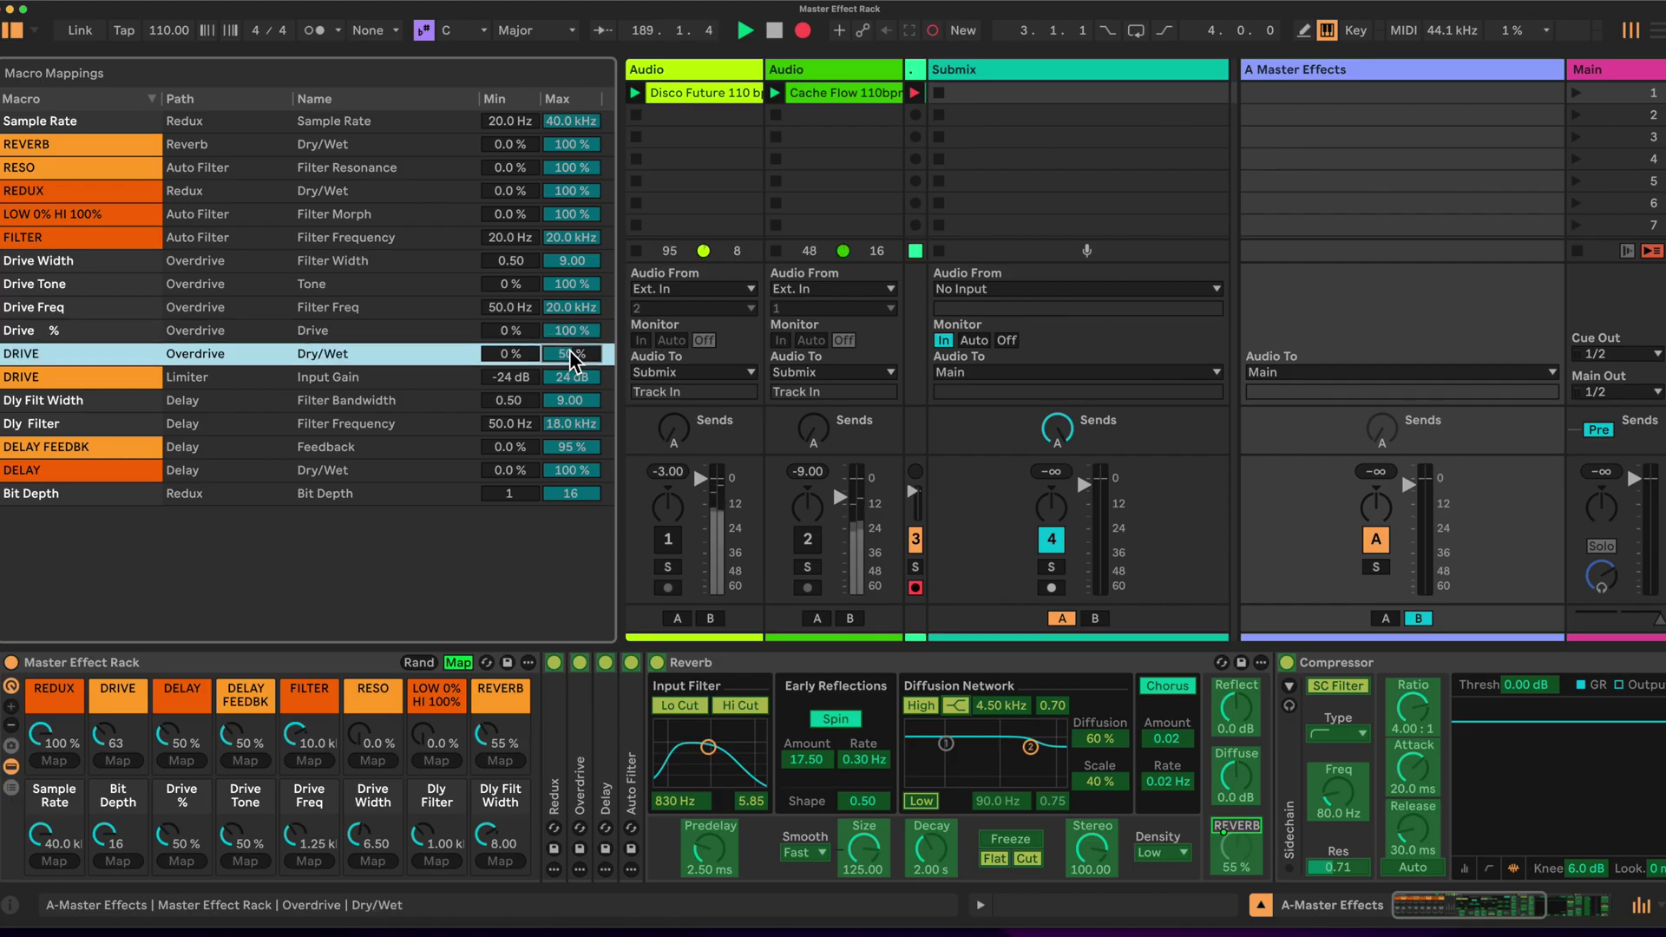
Set the DRIVE macro's Limiter Input Gain mapping to a minimum of 0 dB and a maximum of -3 dB.
left_click(508, 378)
type("0")
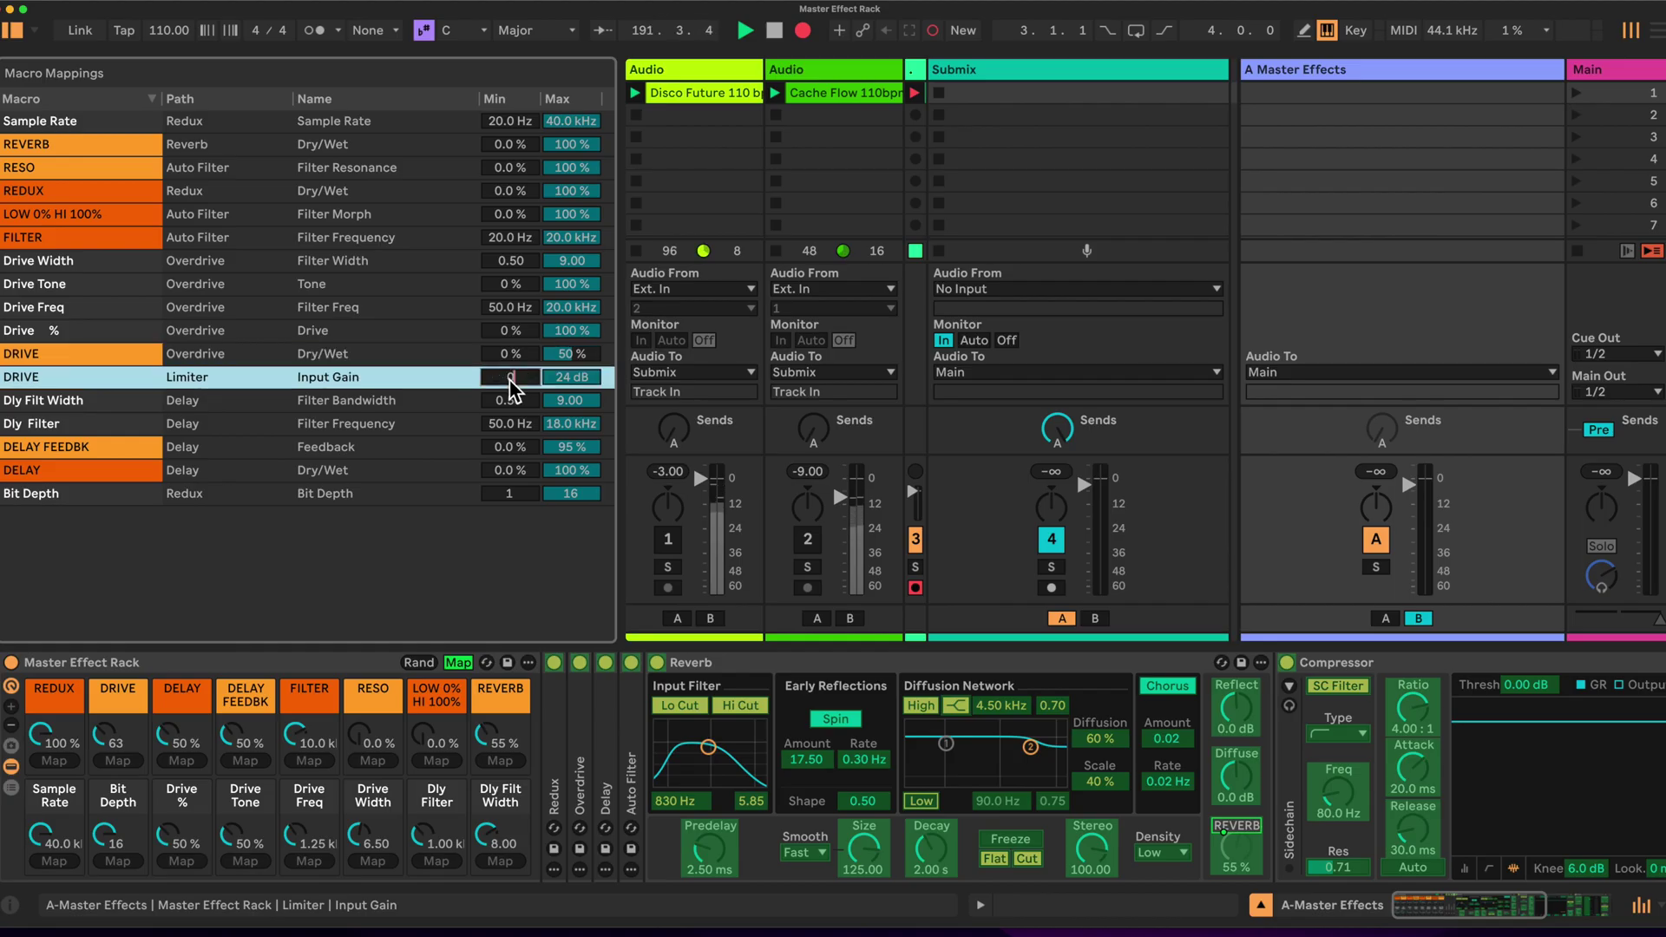
key("Return")
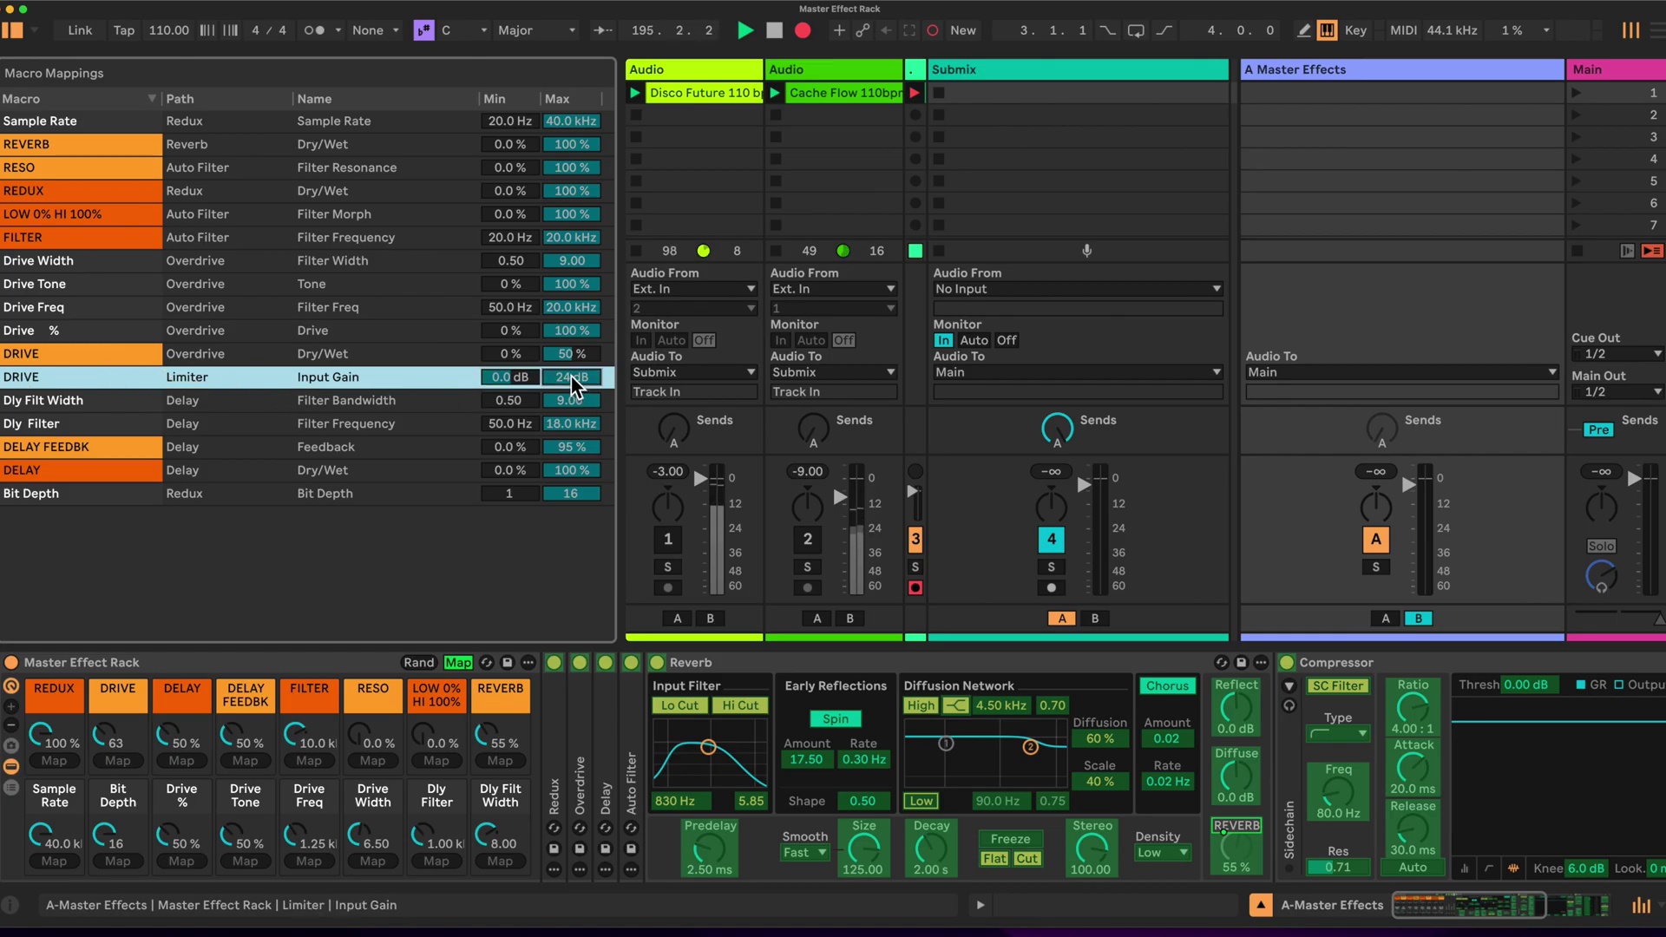
type("-3")
key("Return")
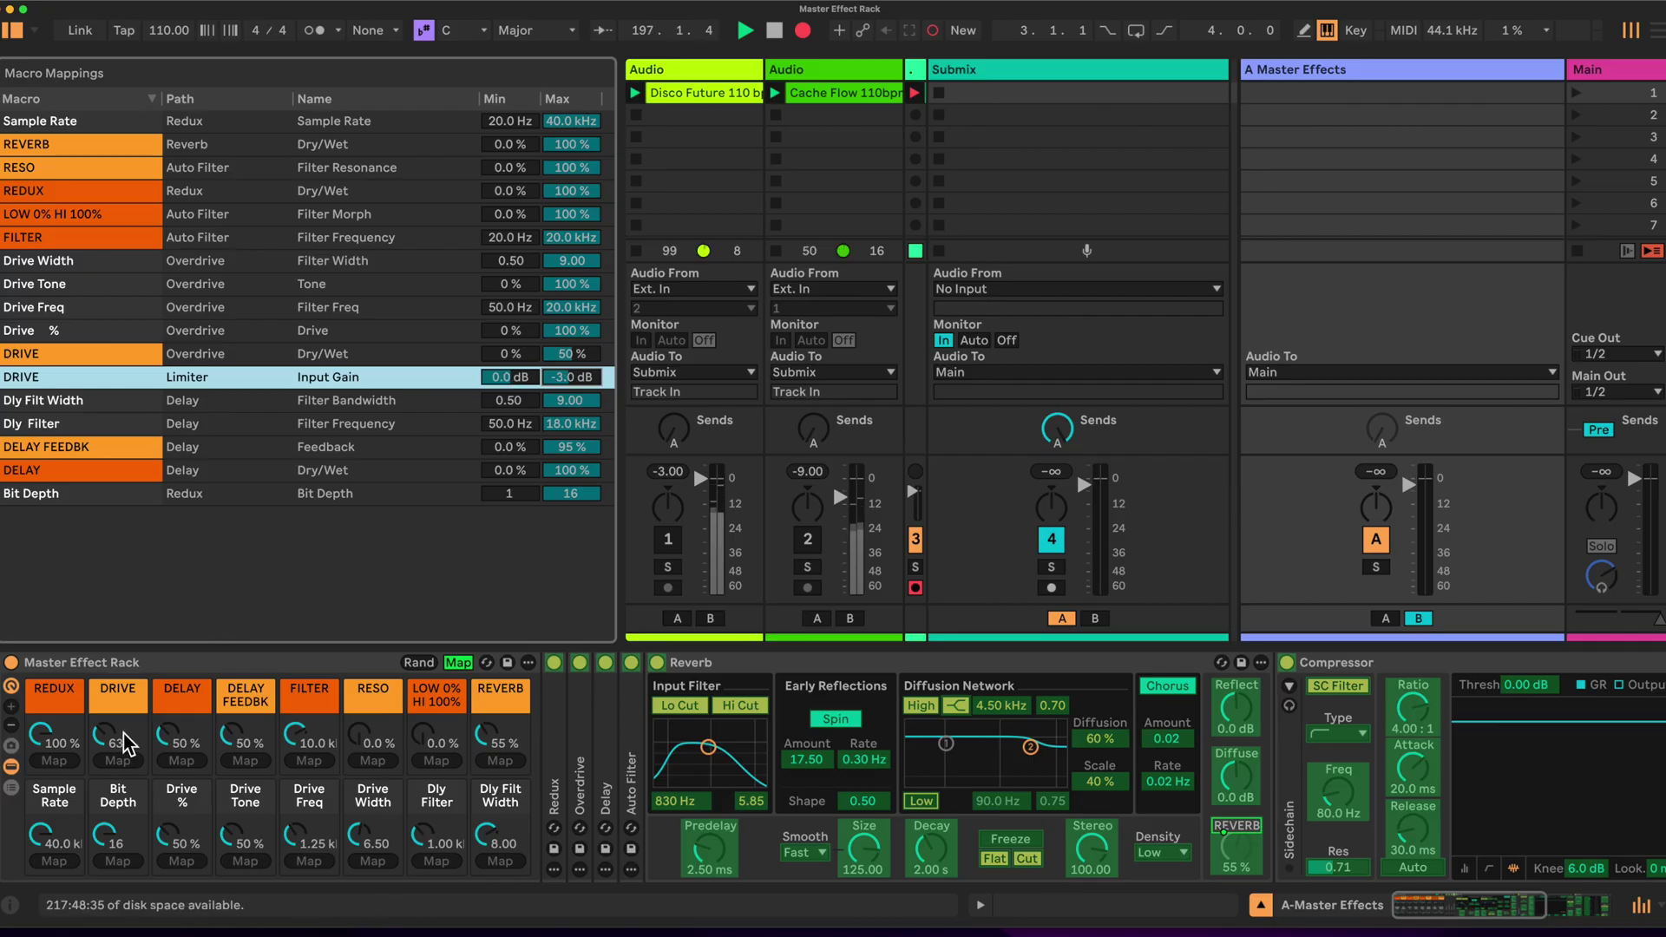
Fold the Reverb device and sweep the DRIVE macro to test the Limiter's Input Gain response, leaving the macro at 59.
left_click_drag(106, 744, 106, 738)
double_click(785, 659)
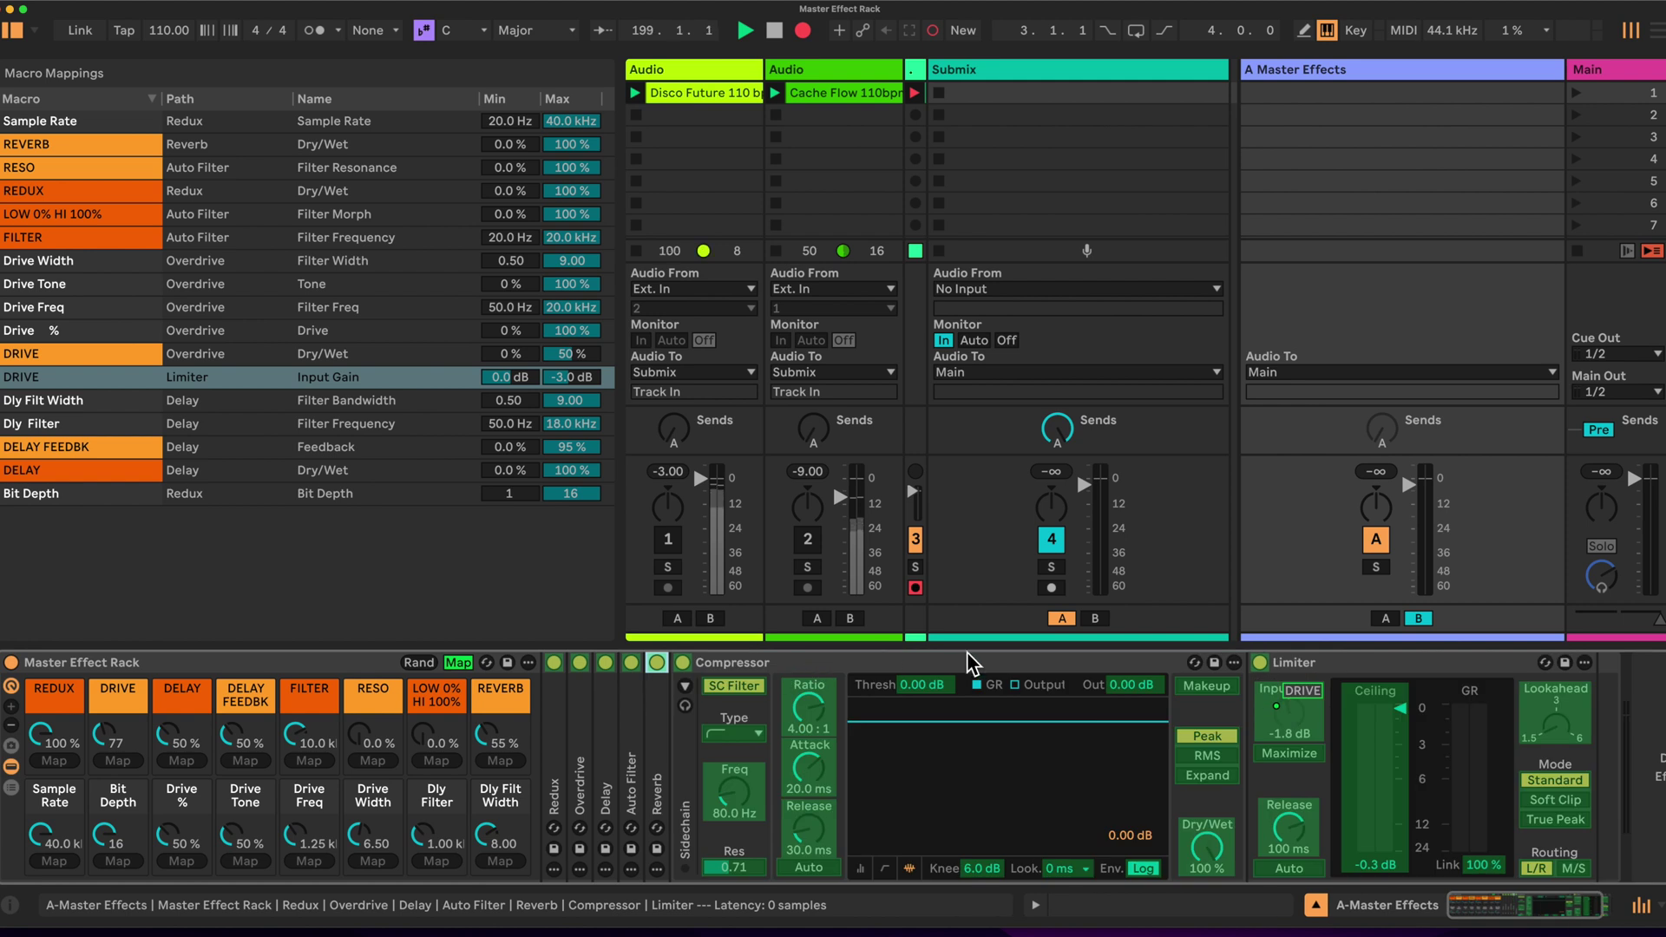
left_click_drag(108, 742, 110, 791)
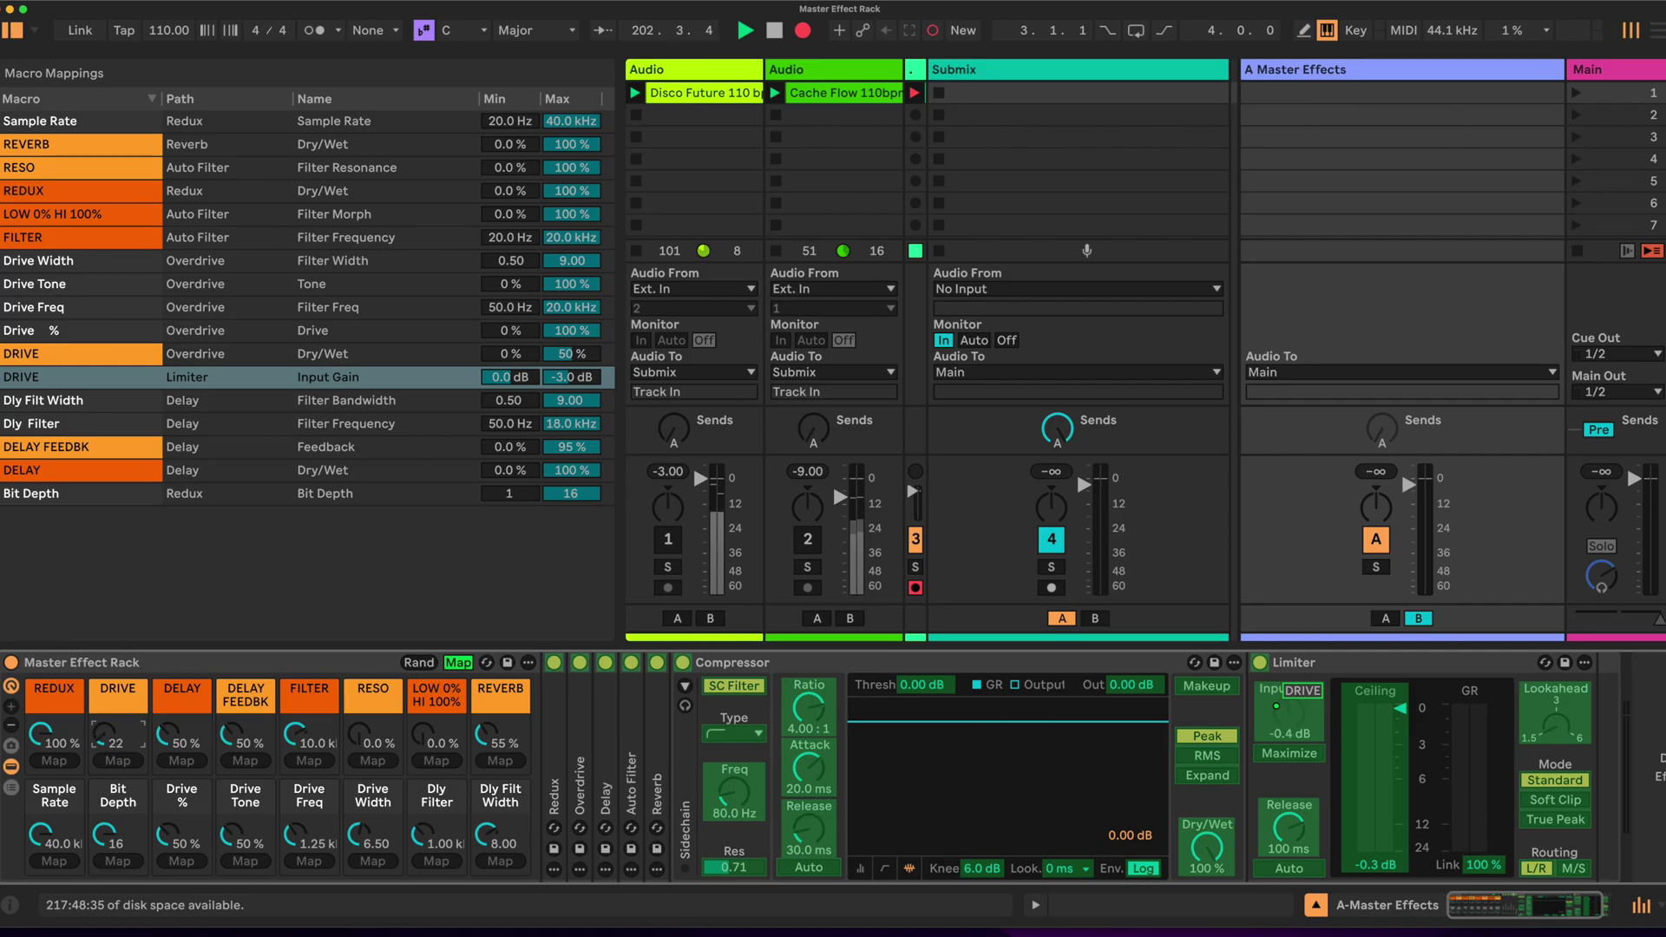
left_click_drag(110, 729, 110, 793)
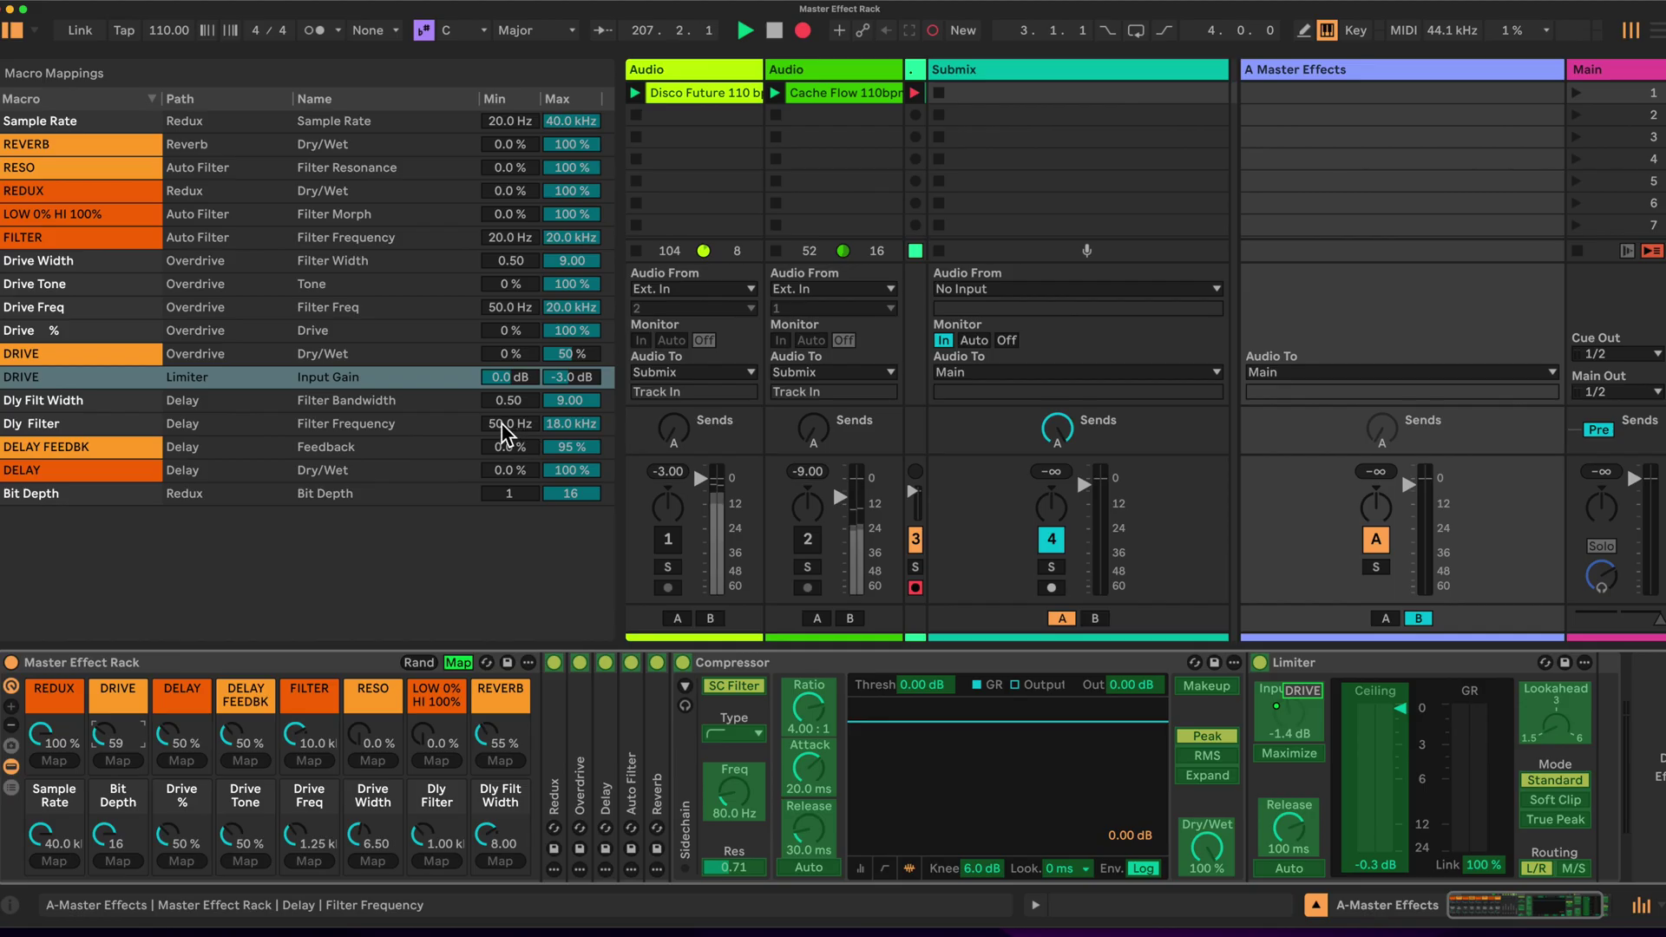
Limit the Dly Filter macro's Delay filter frequency mapping to a range of 300 Hz to 4 kHz.
left_click(574, 422)
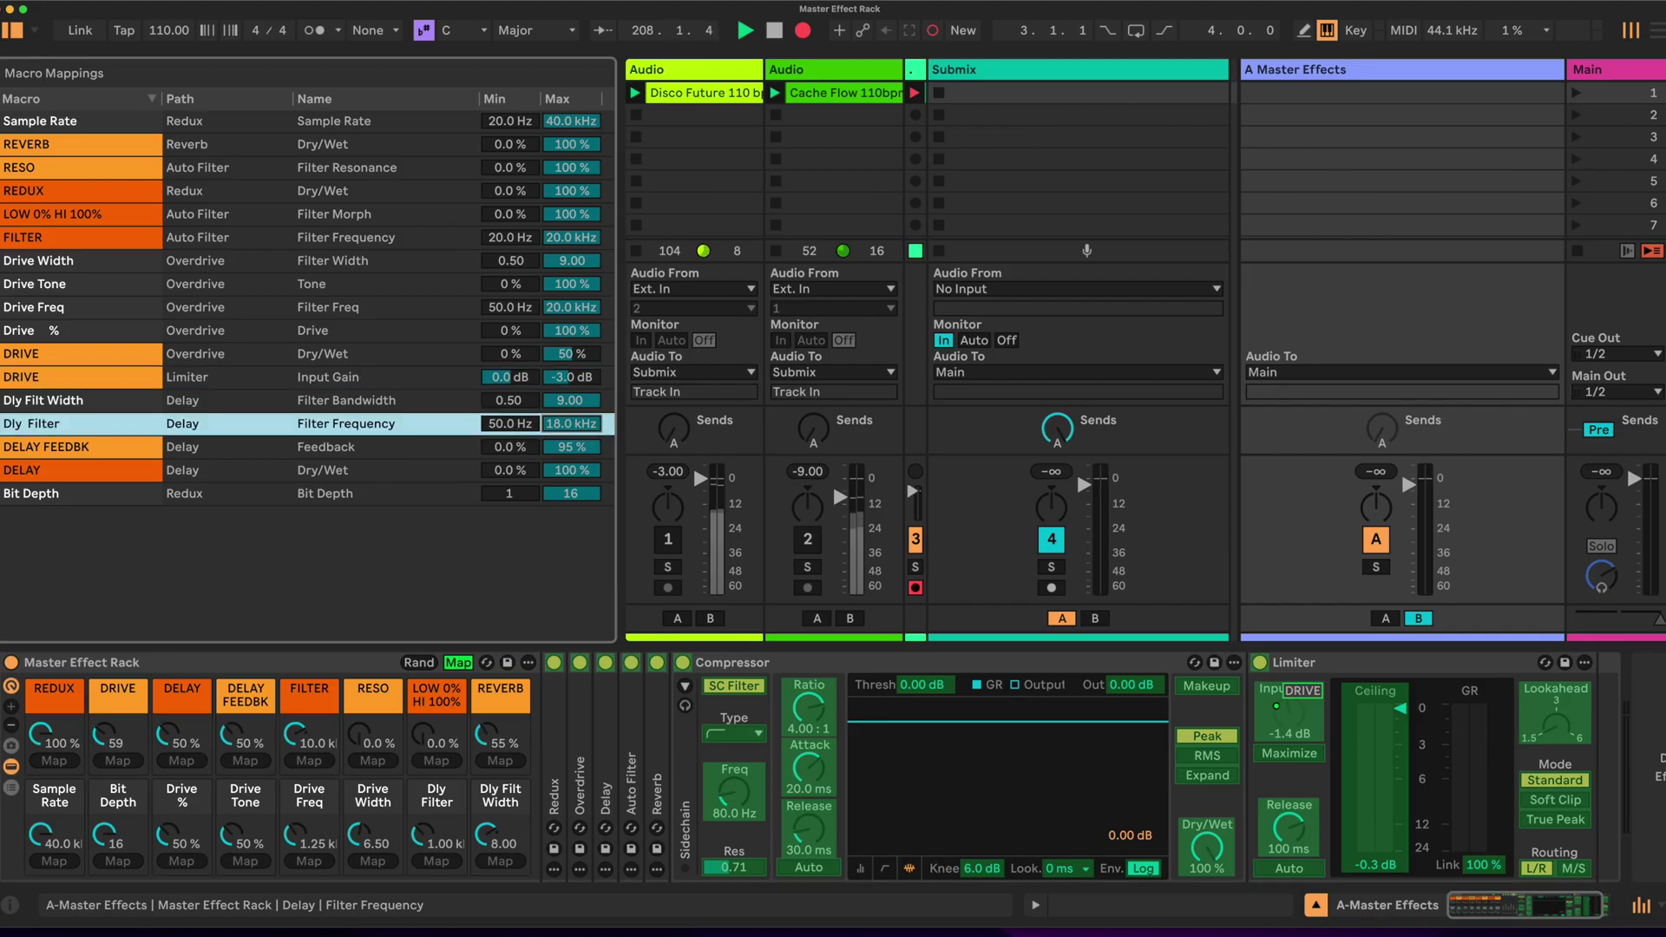
type("4000")
key("Return")
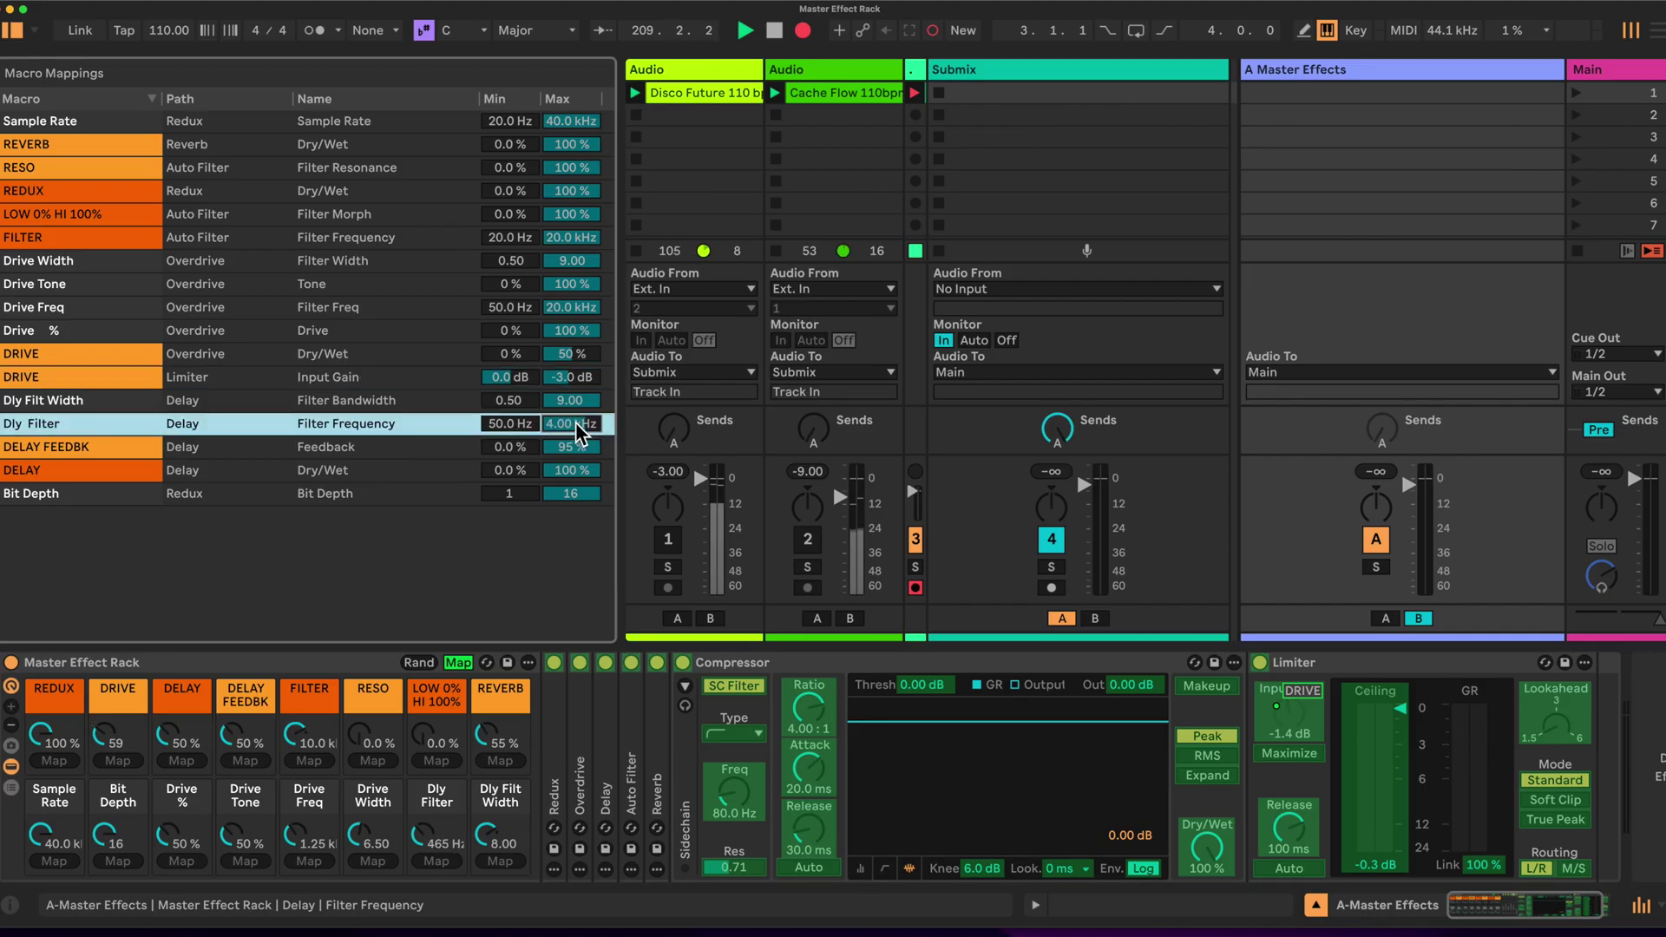
left_click(496, 423)
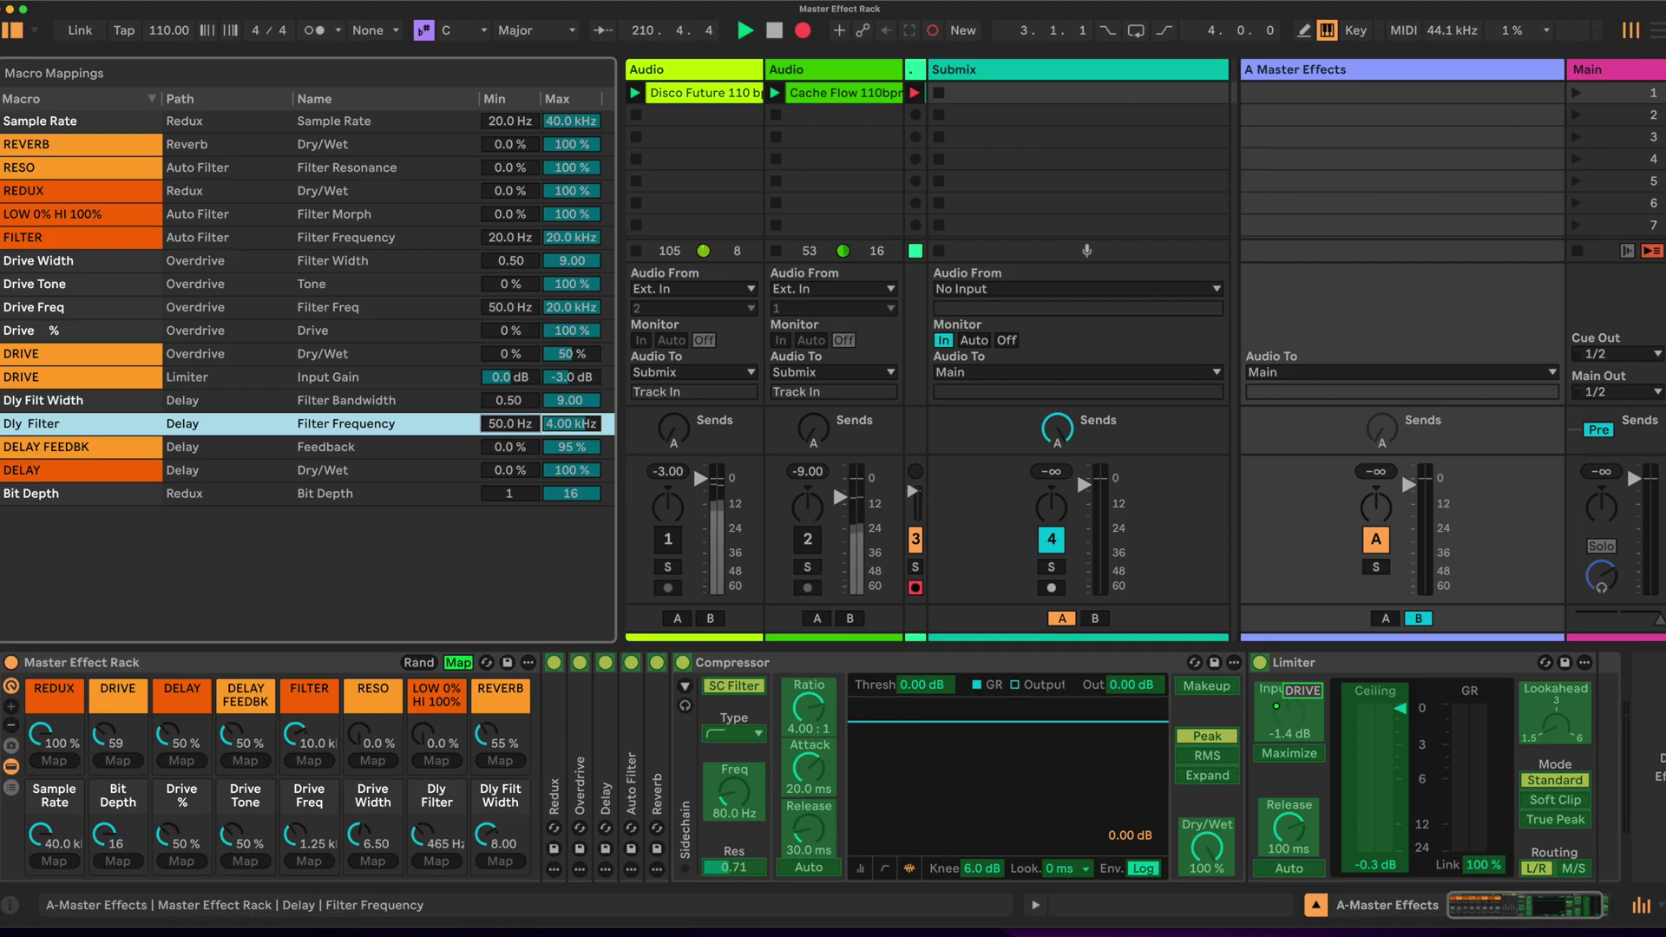
type("300")
key("Return")
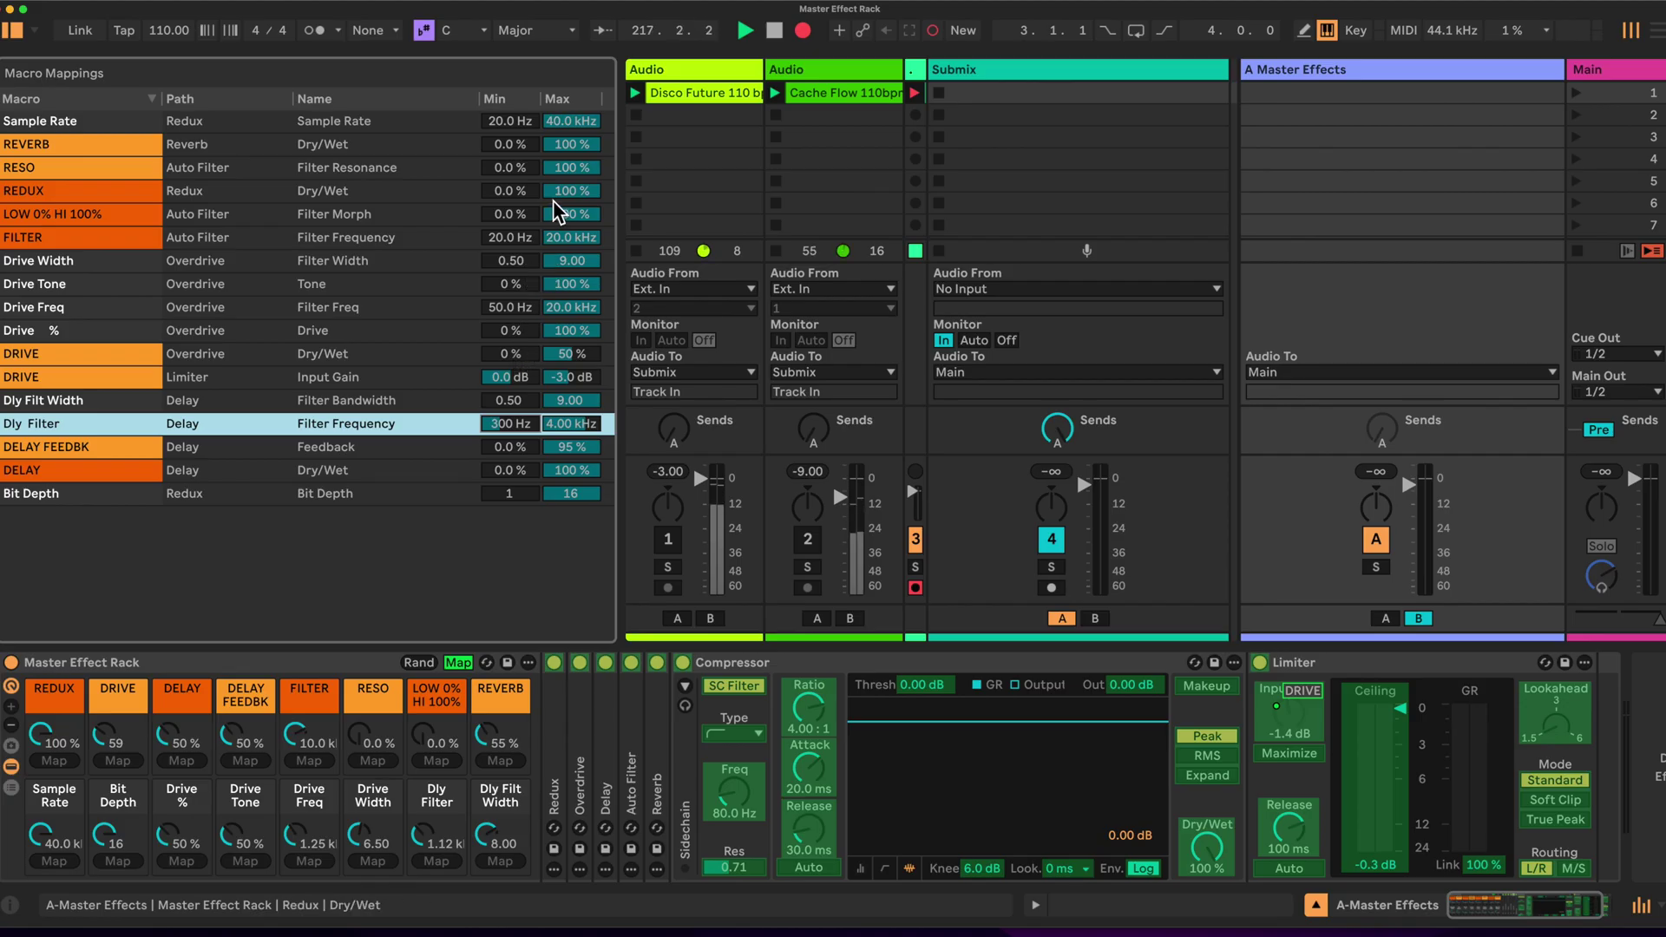
Leave macro mapping mode and fold the Compressor and Limiter devices.
left_click(458, 661)
left_click_drag(733, 662, 682, 764)
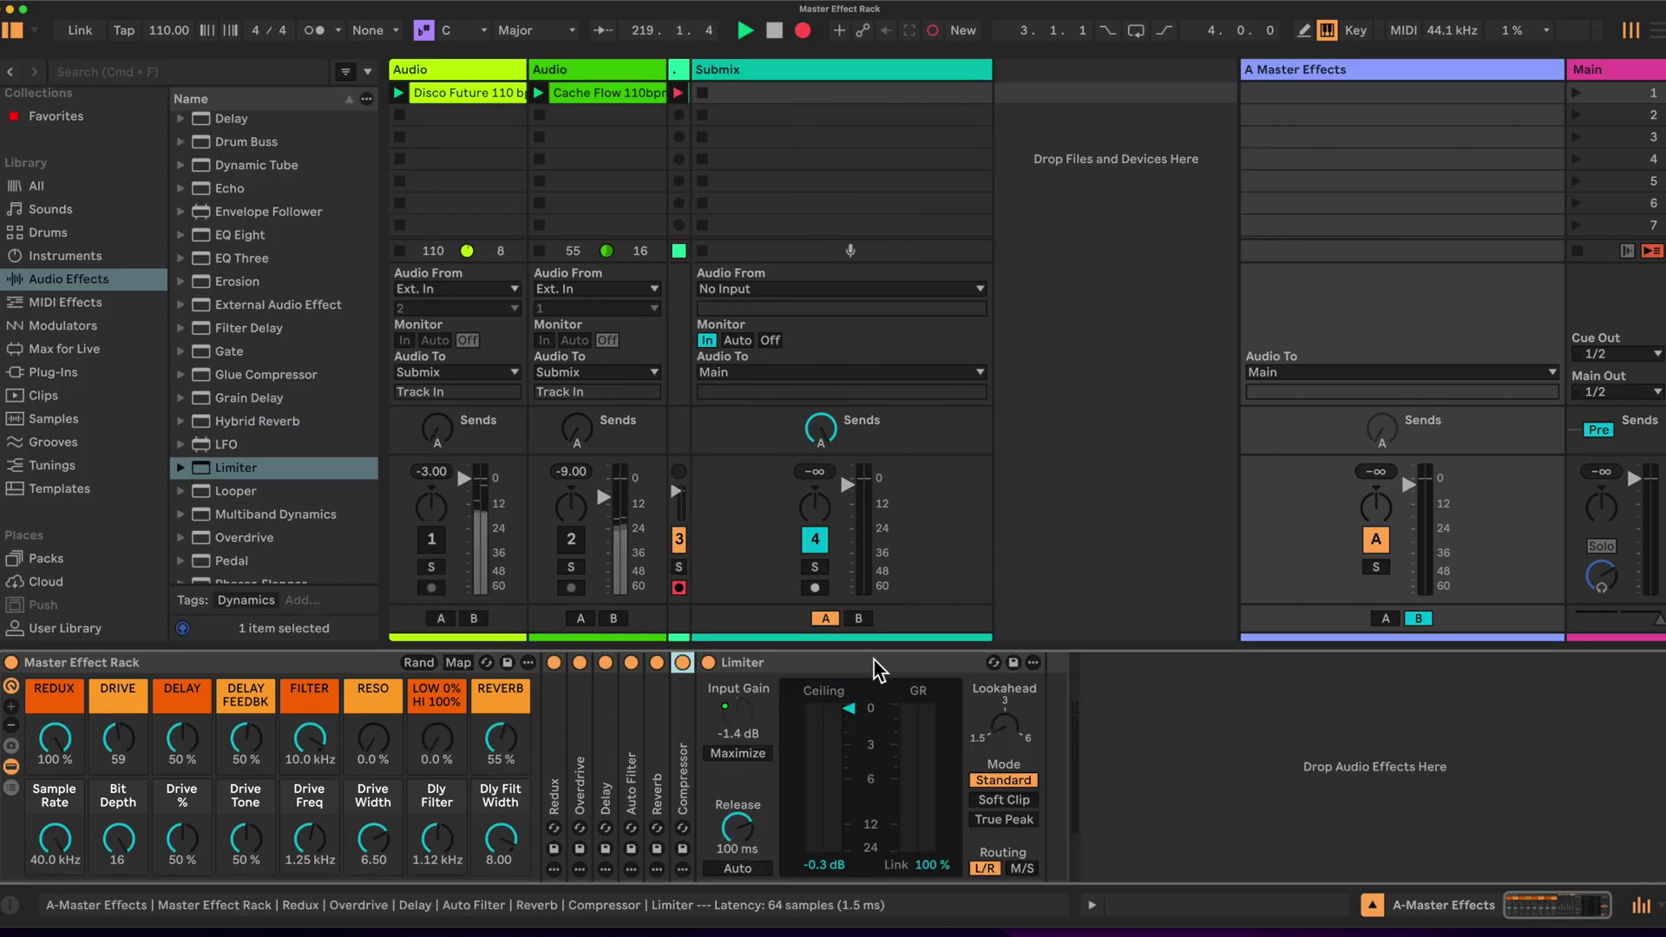
left_click_drag(876, 668, 708, 747)
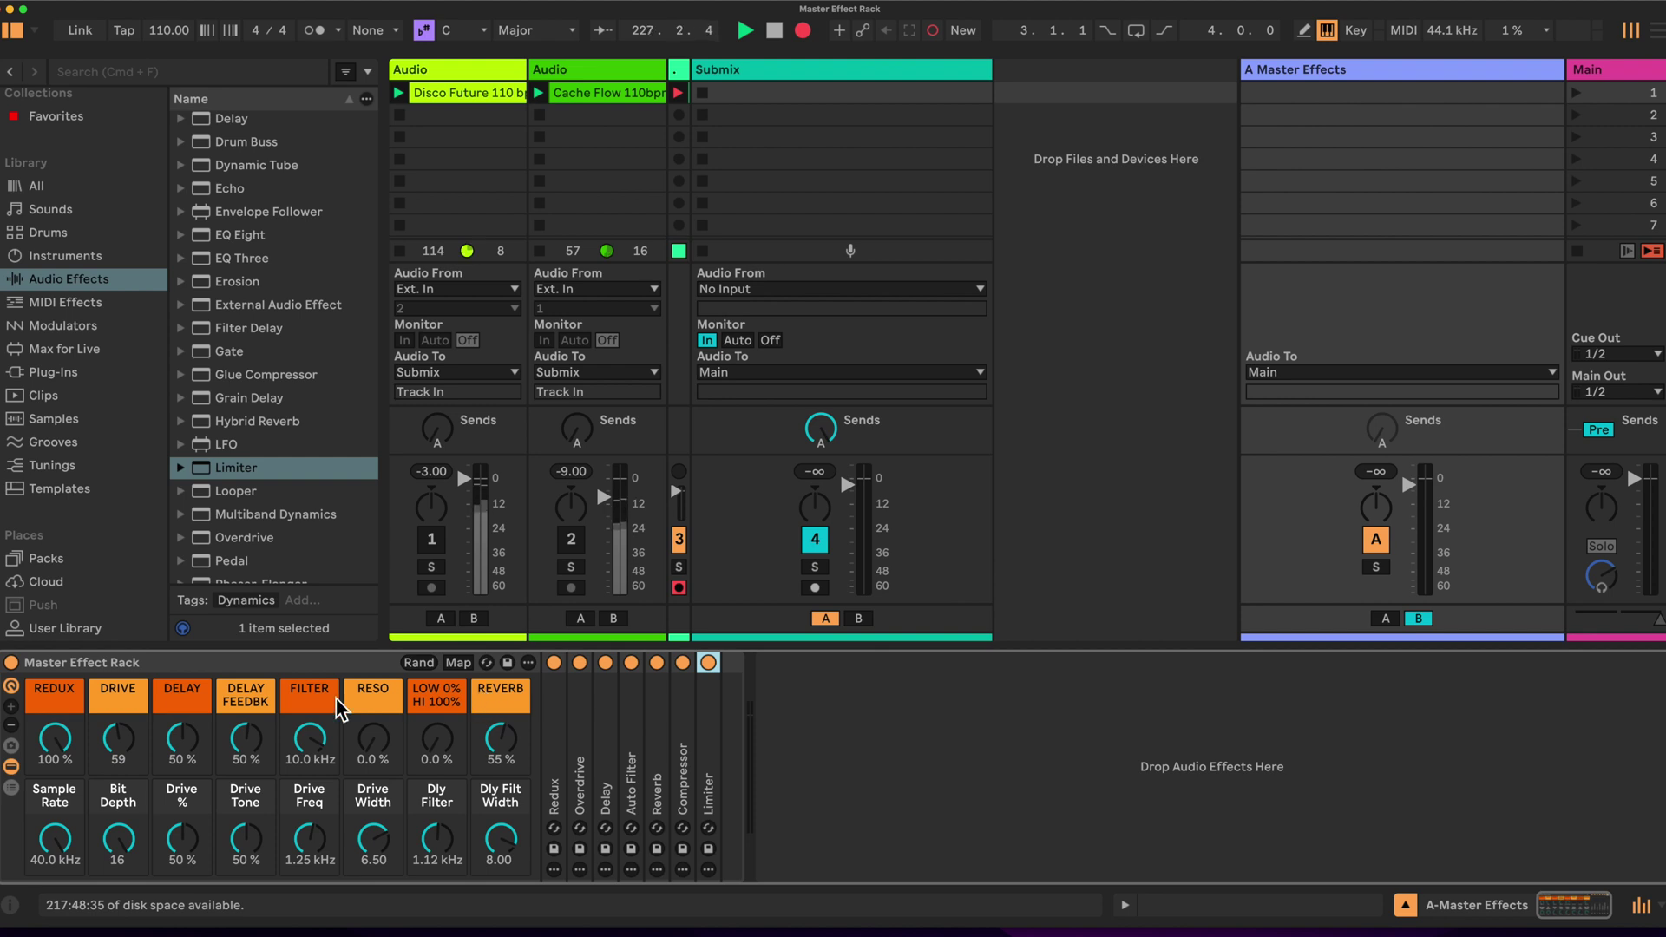
Show the Master Effect Rack's macro variations list.
left_click(12, 745)
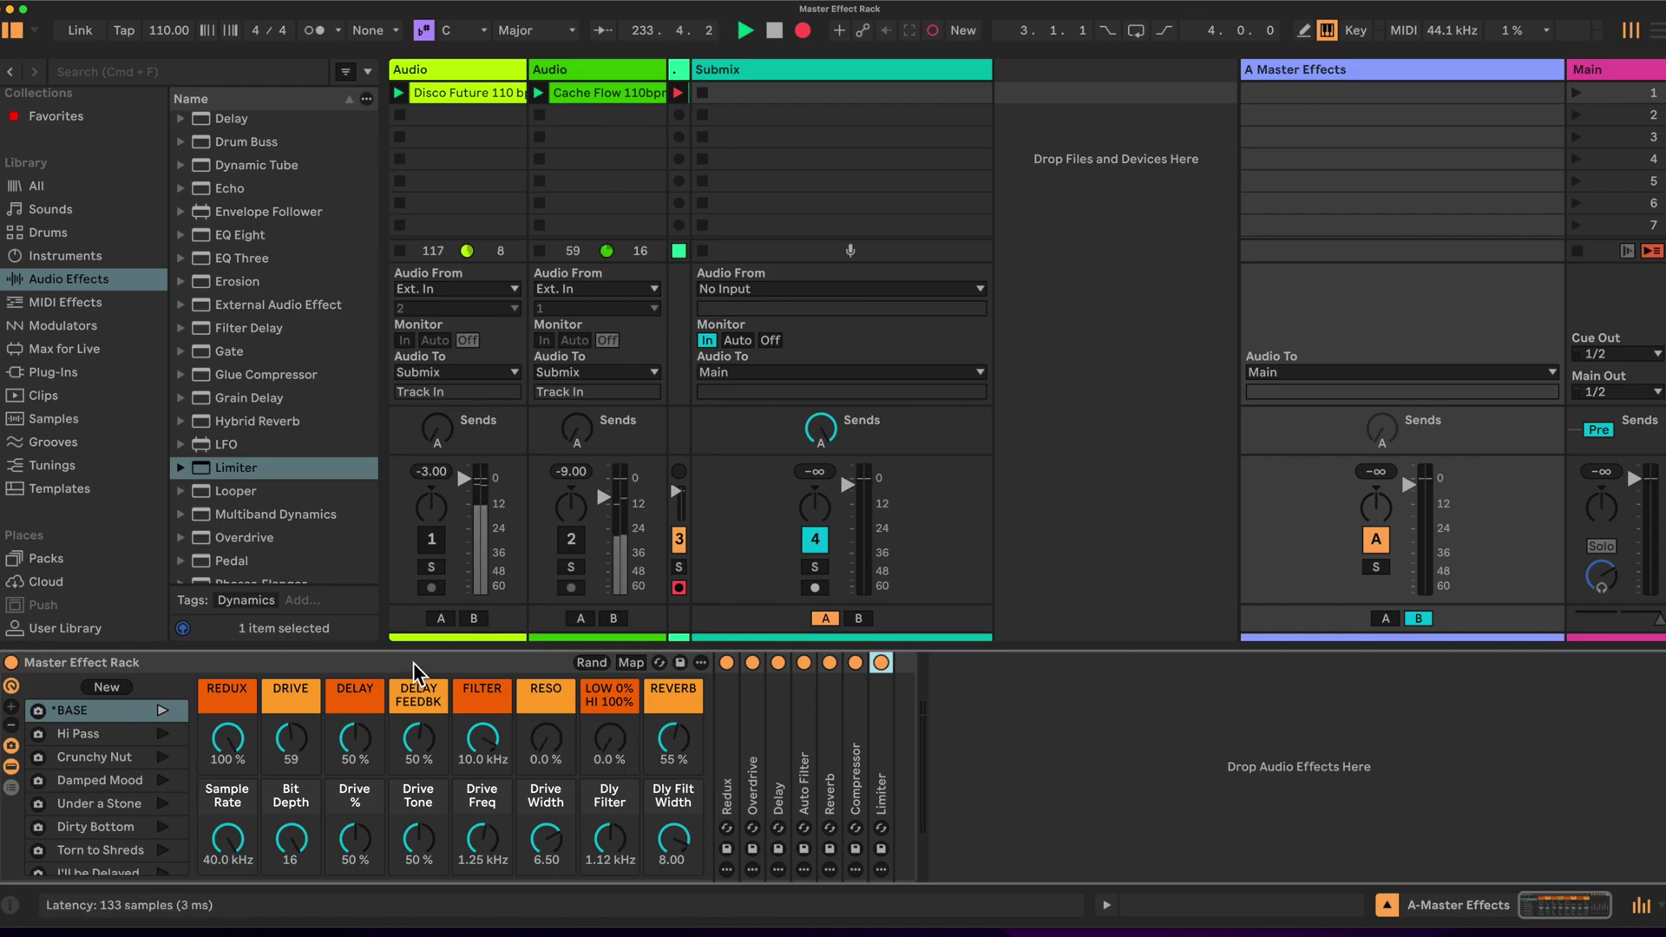
Turn audio tracks 1 and 2 back on and sweep the crossfader between the dry and effected sides, ending at 50B.
left_click(571, 539)
left_click(432, 538)
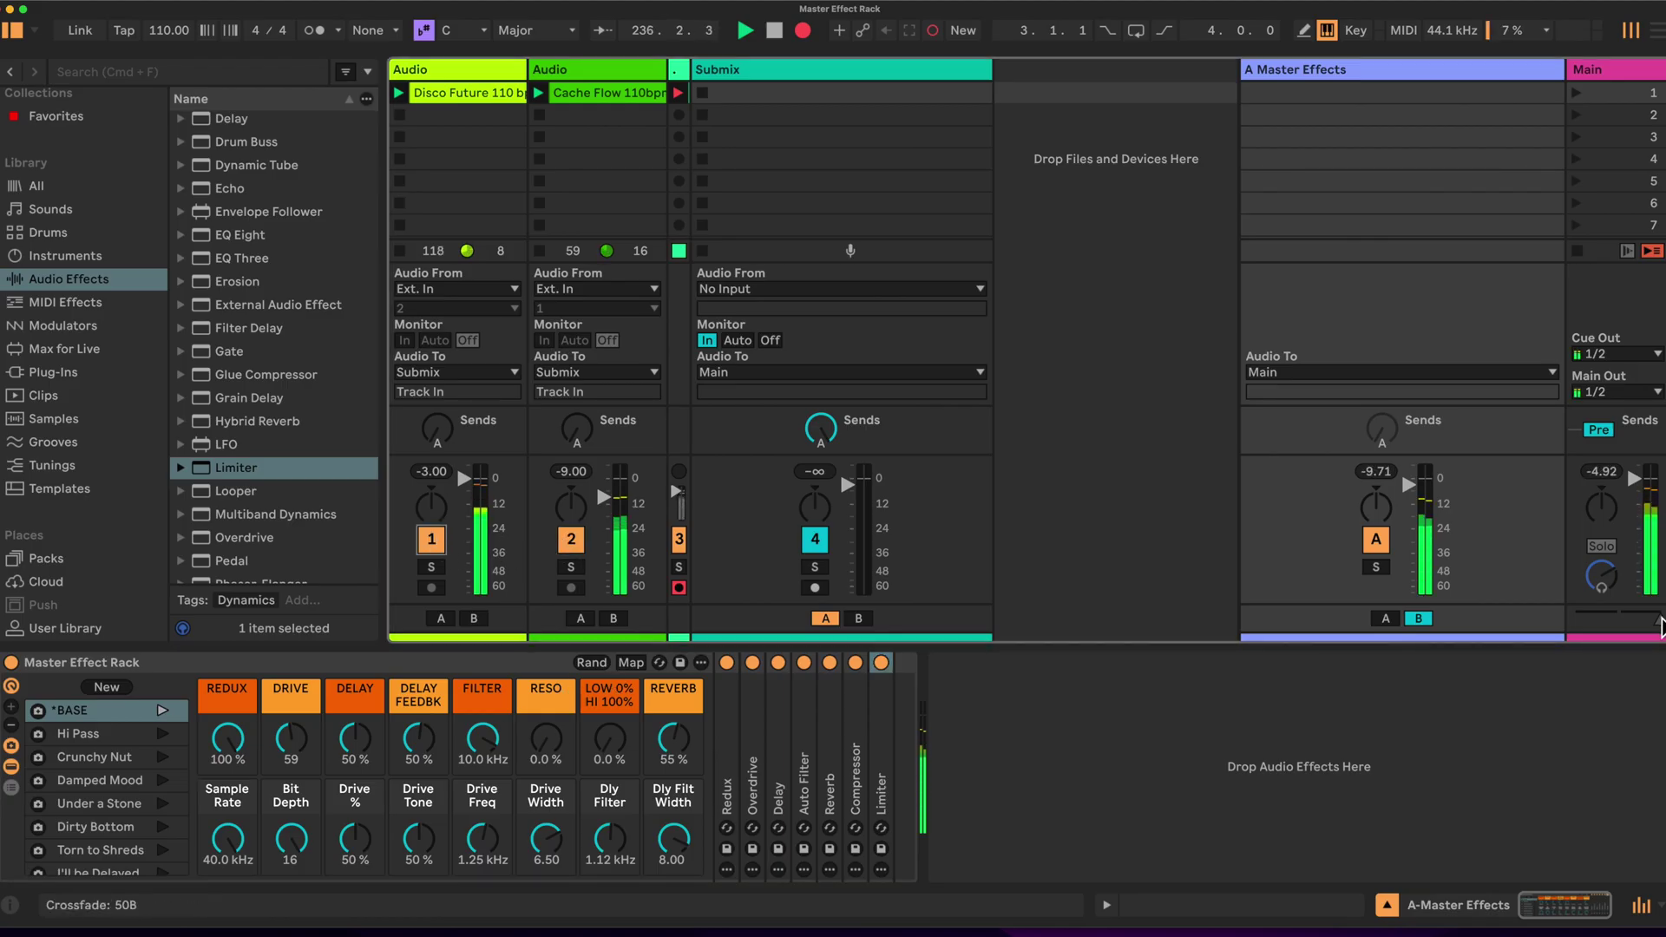
mouse_move(1661, 624)
left_mouse_down()
mouse_move(1585, 621)
mouse_move(1659, 621)
left_mouse_up()
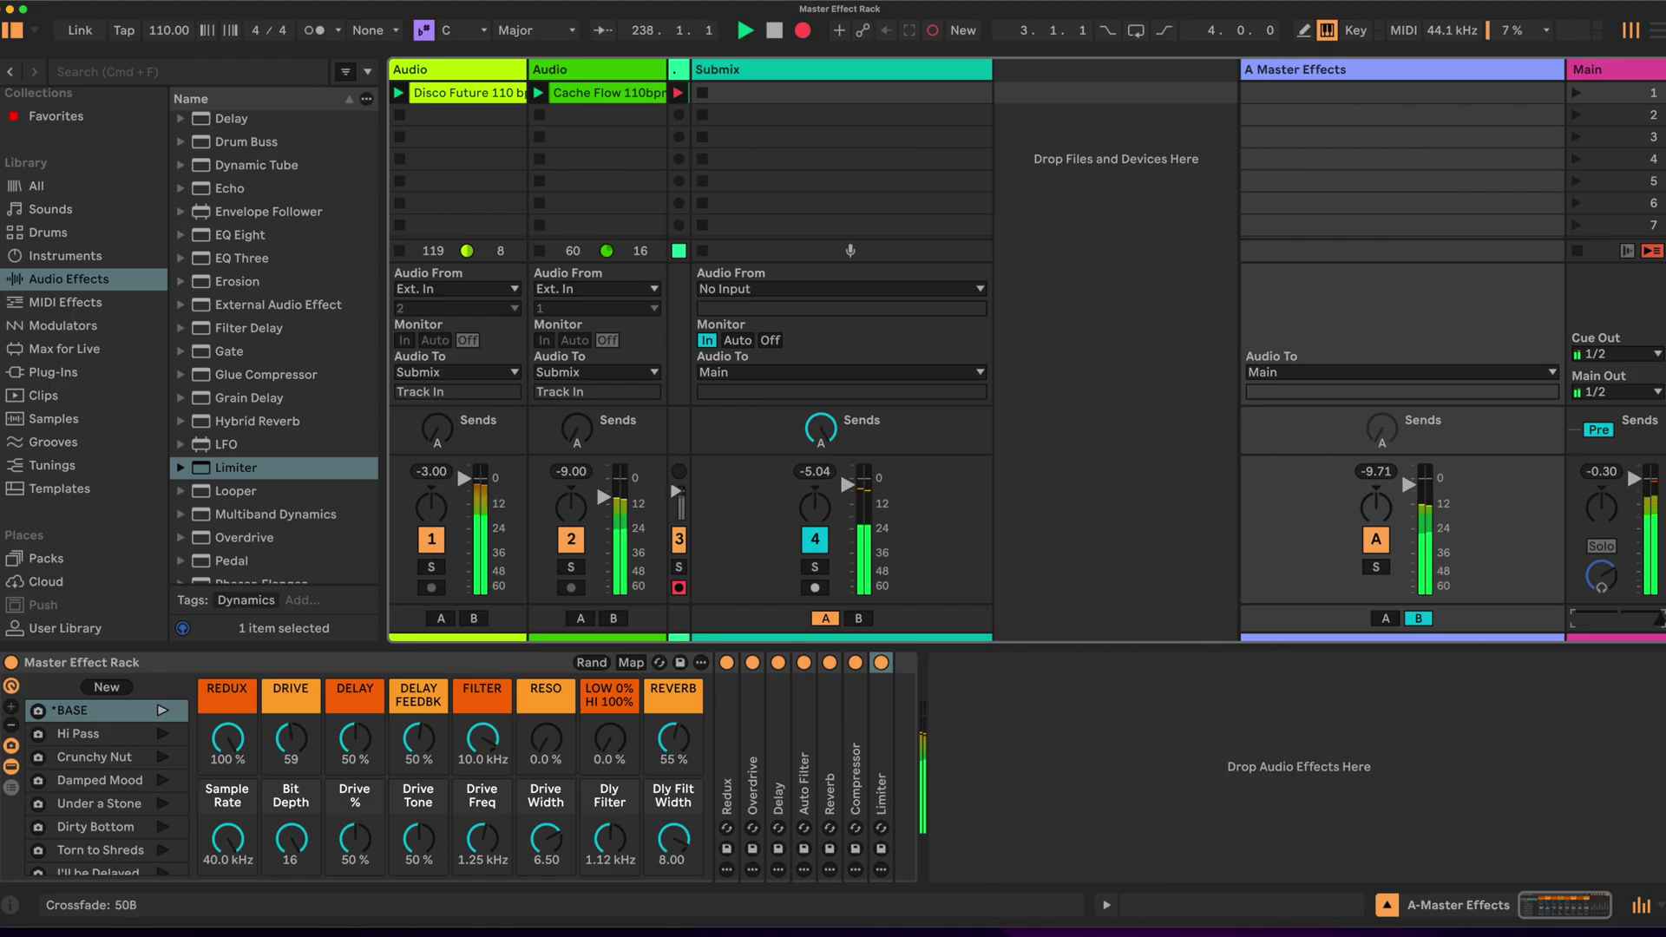
Recall the Hi Pass, BASE and Crunchy Nut macro variations in turn, and audition Crunchy Nut by sweeping the crossfader.
left_click(130, 735)
left_click(124, 713)
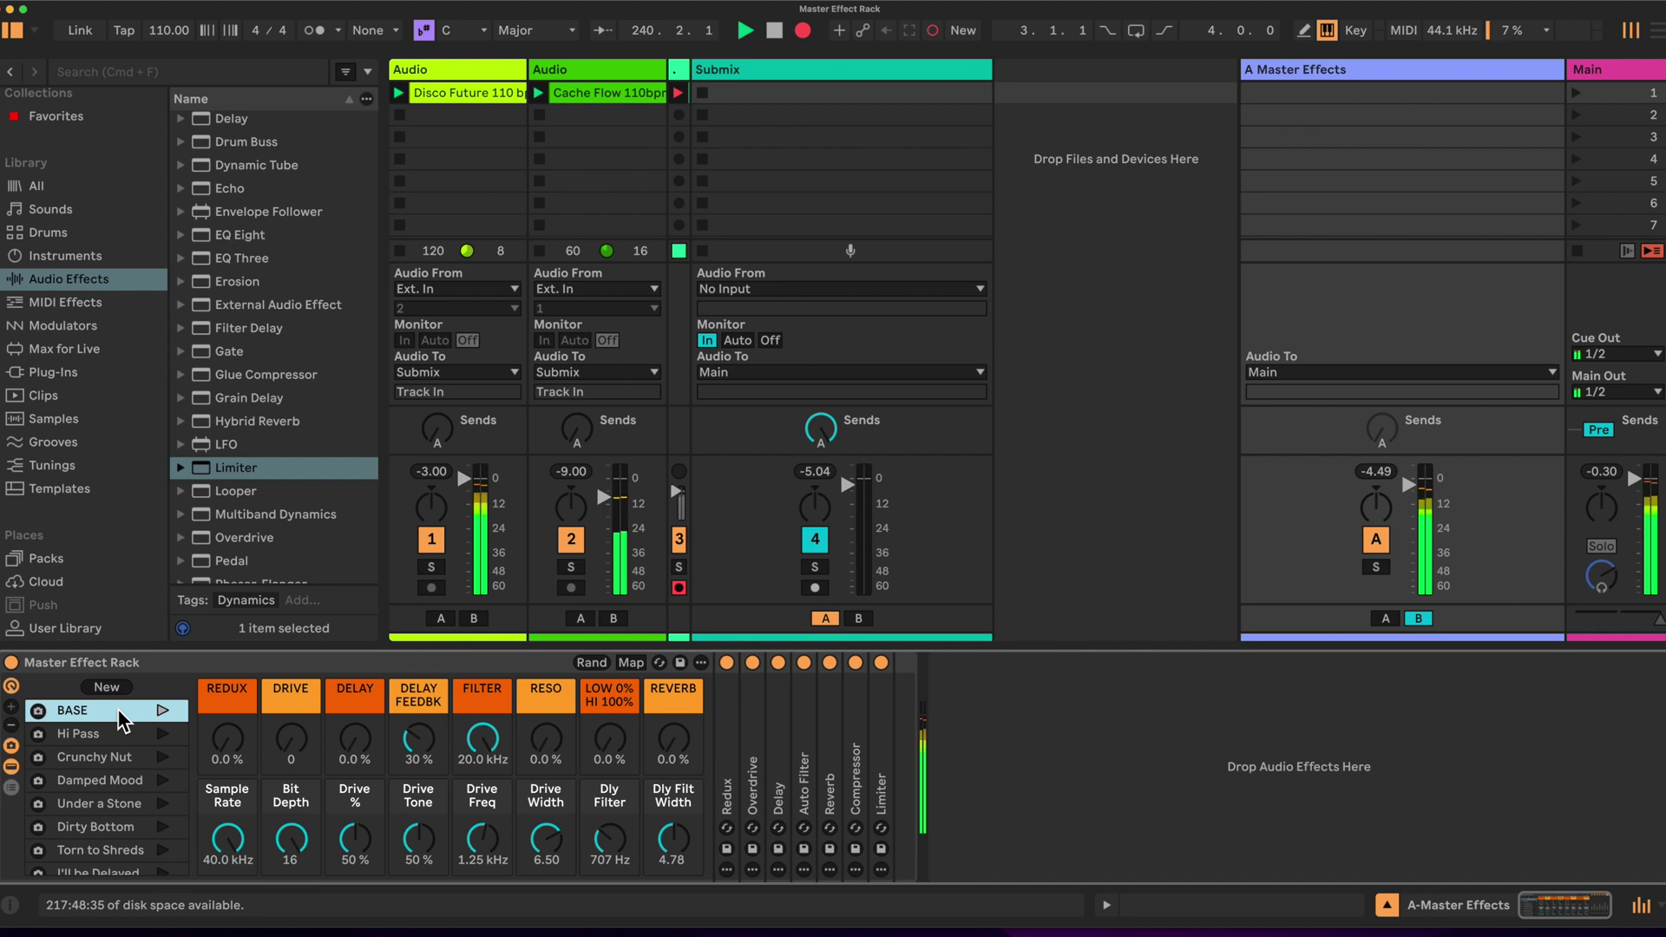
left_click(99, 760)
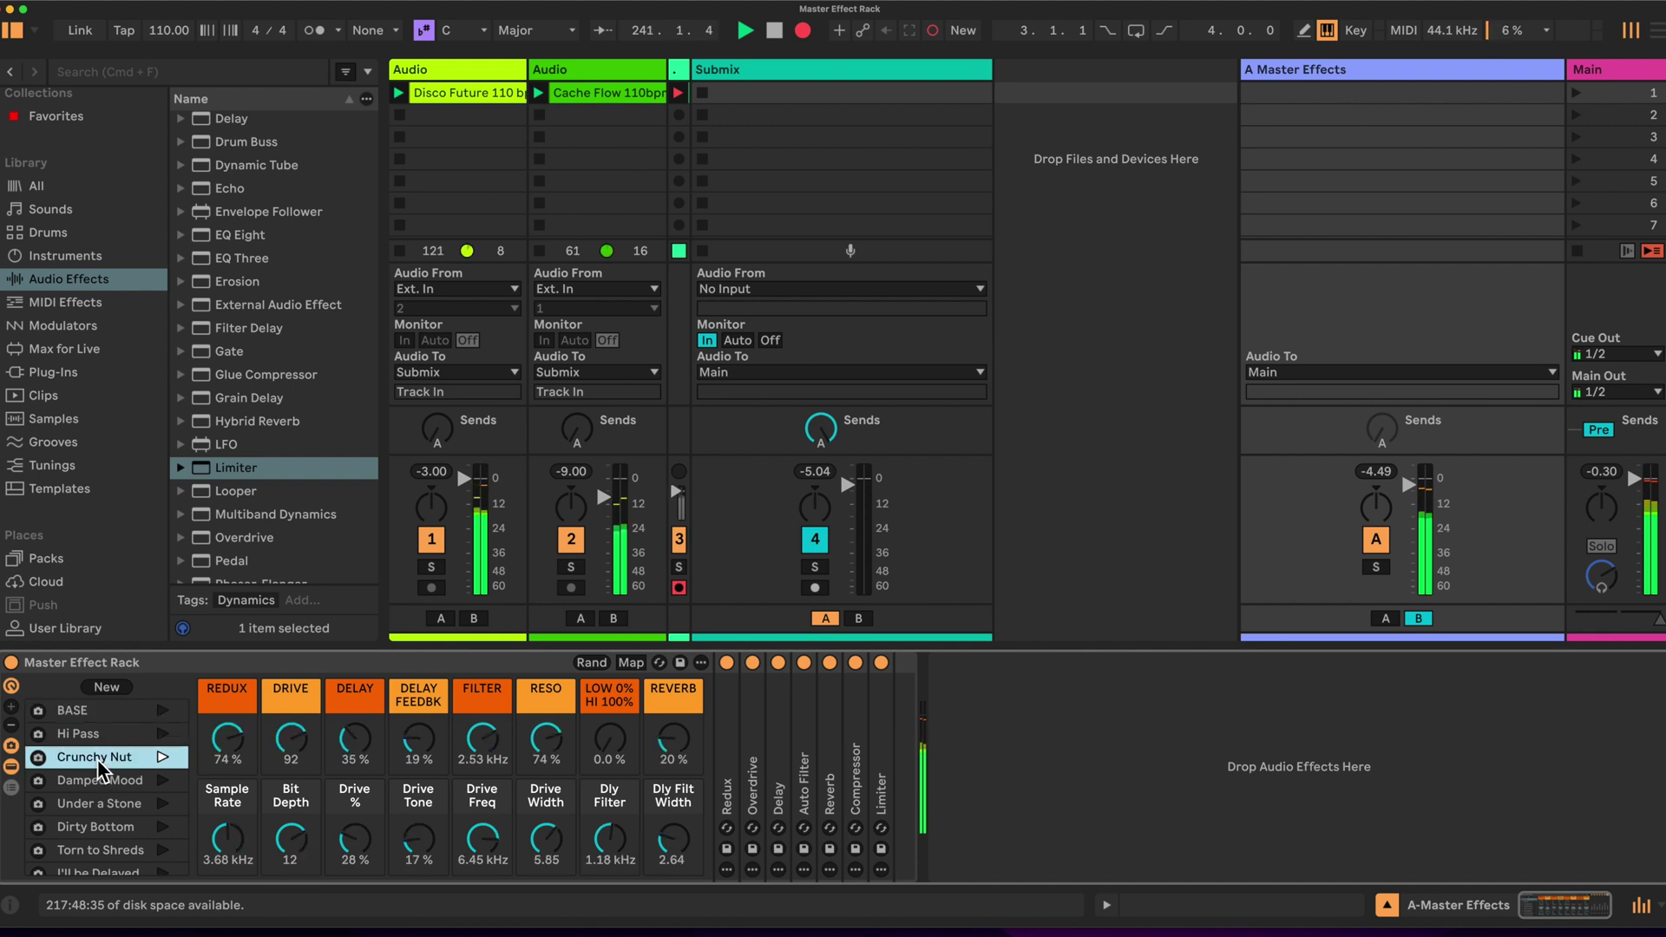
left_click(1653, 620)
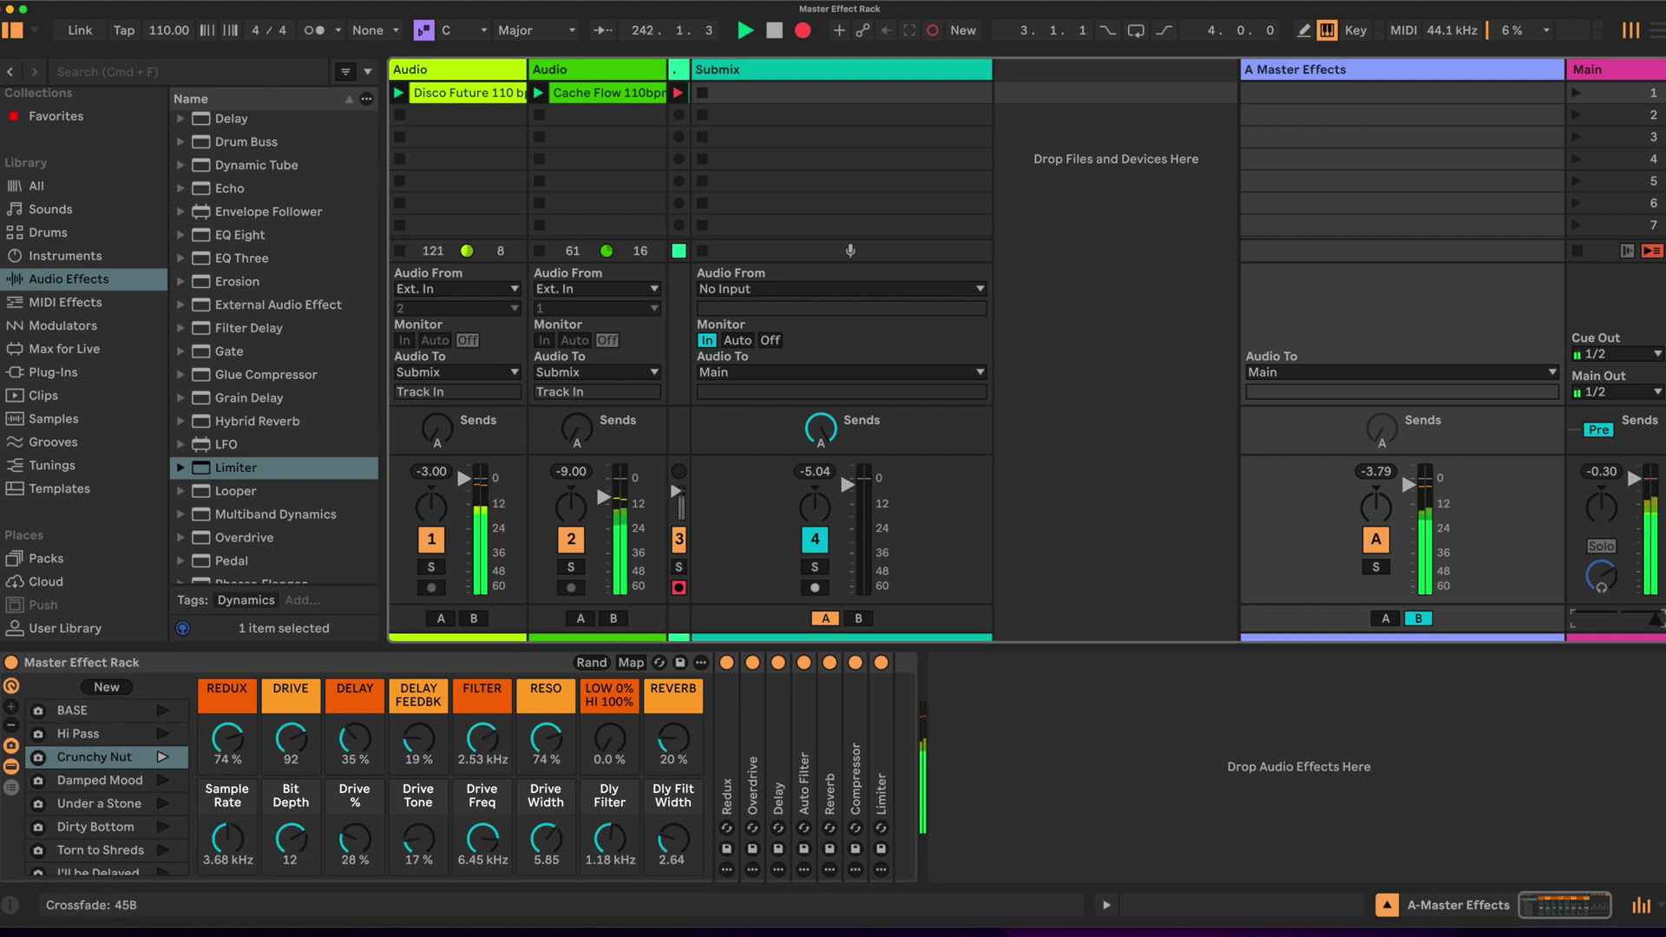
mouse_move(1653, 619)
left_mouse_down()
mouse_move(1581, 619)
mouse_move(1653, 619)
left_mouse_up()
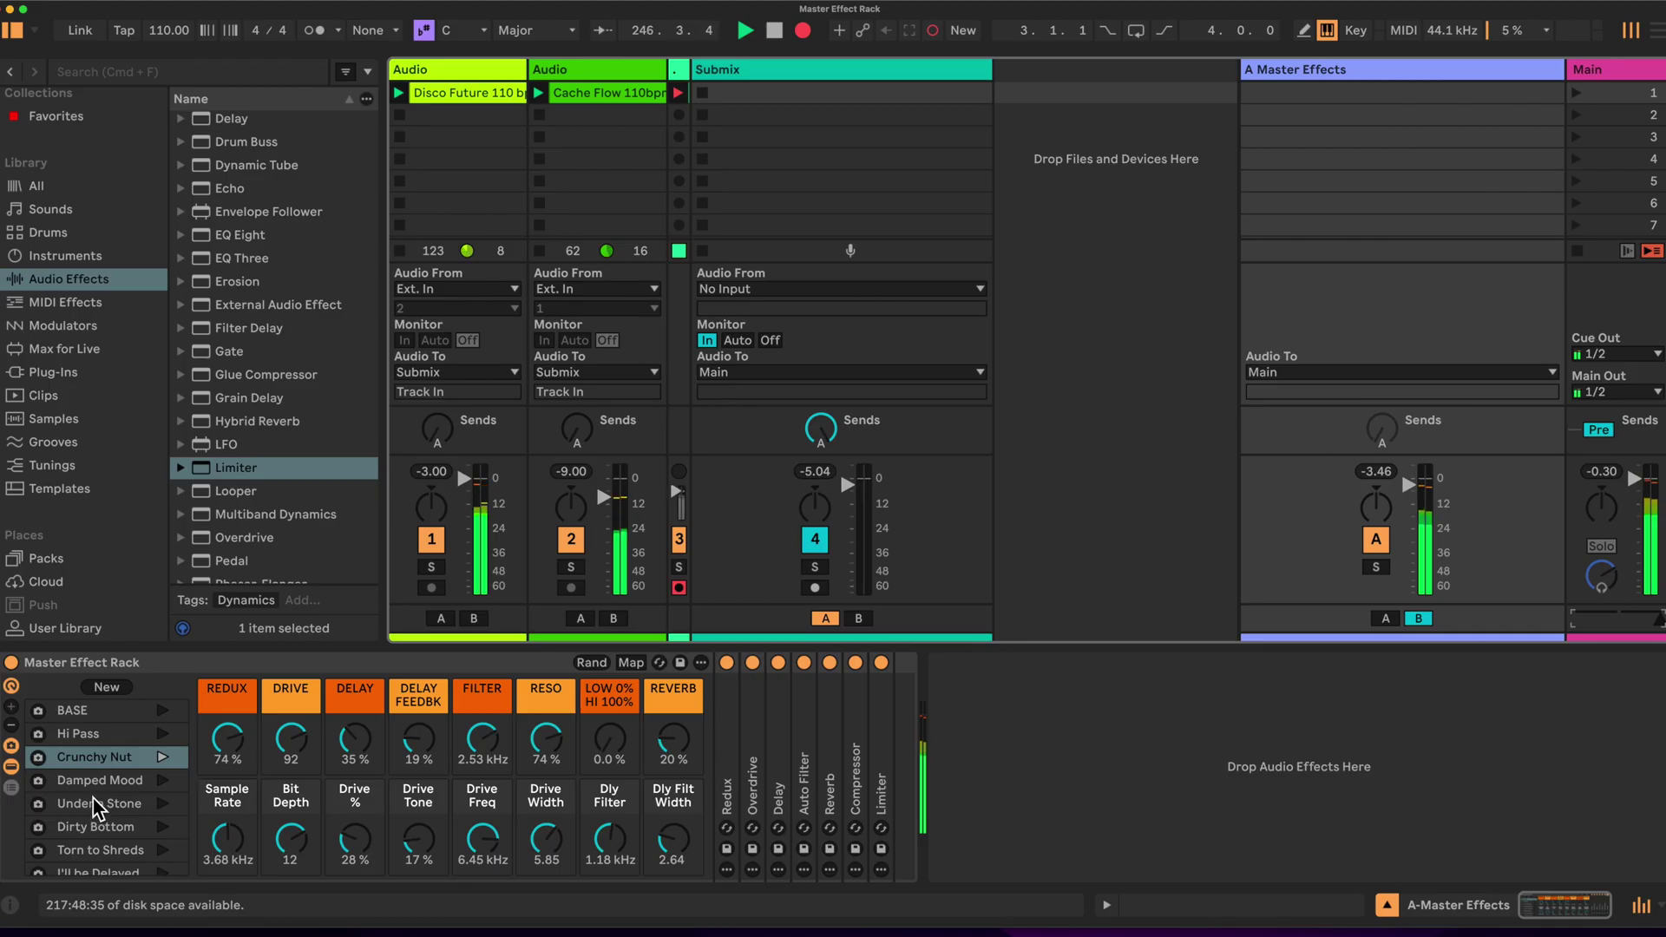
scroll(86, 797, "down", 2)
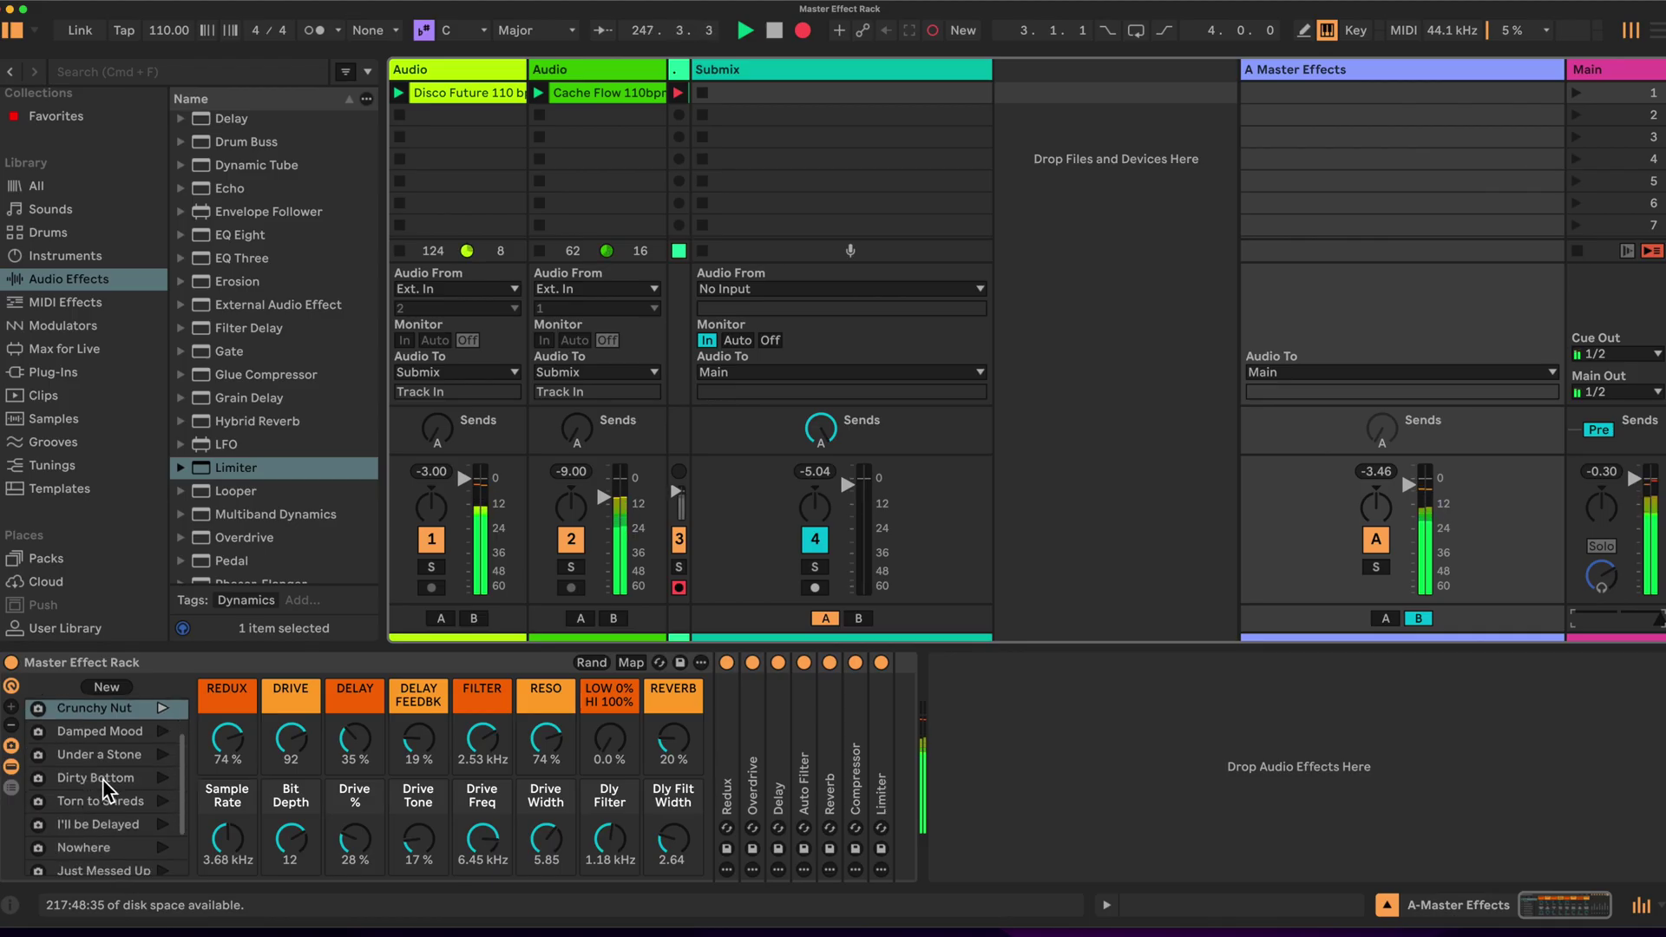